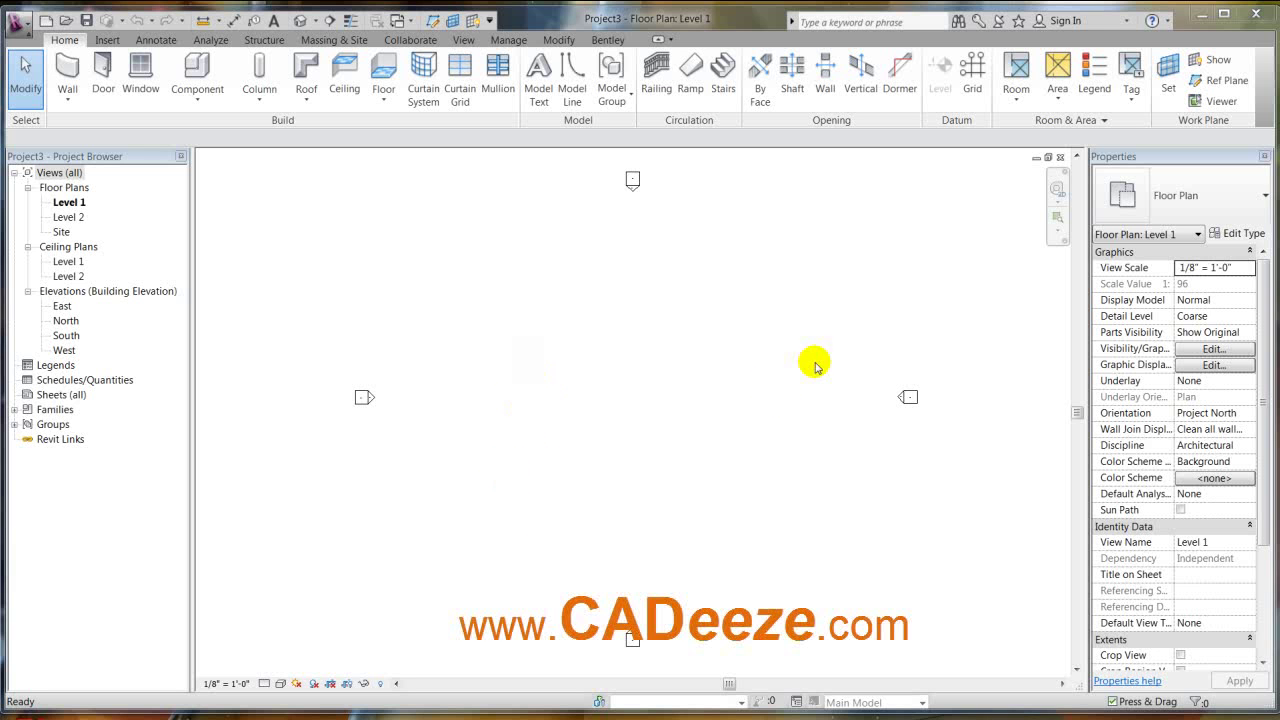
Start the Wall tool from the Home tab on the empty Level 1 plan
click(80, 103)
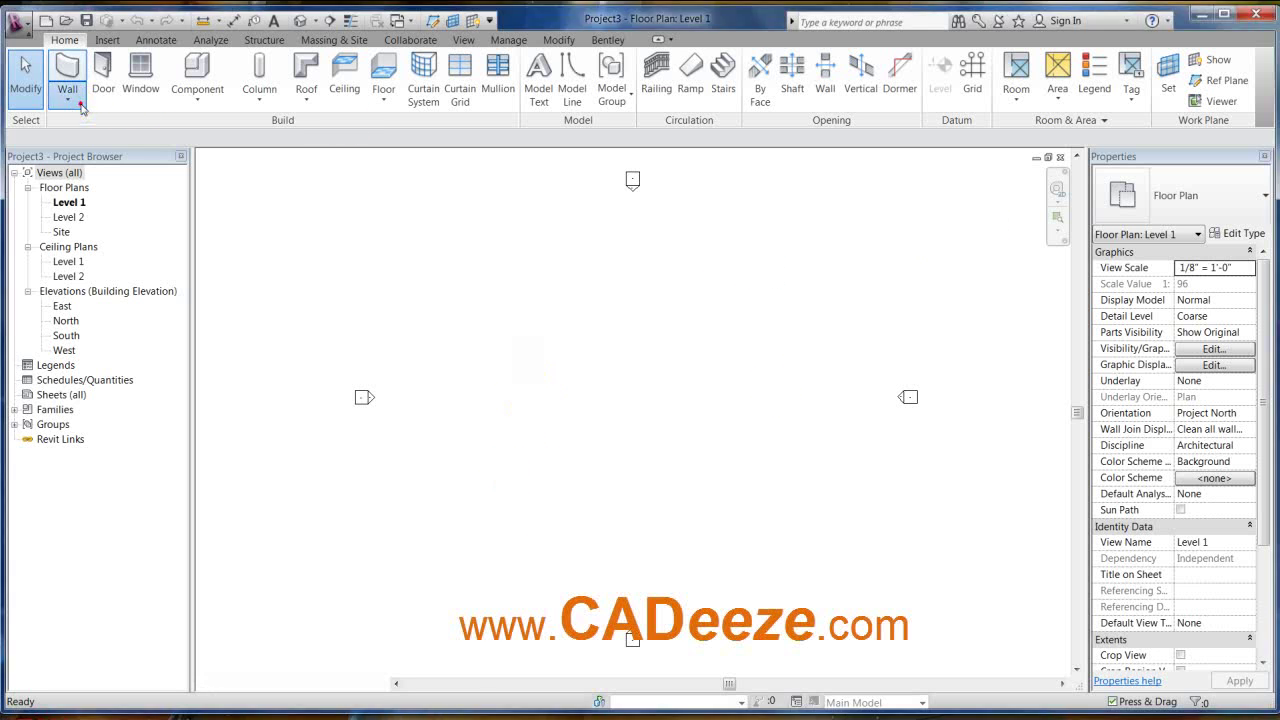
Browse the wall type list and keep Basic Wall Generic - 8" selected
click(70, 66)
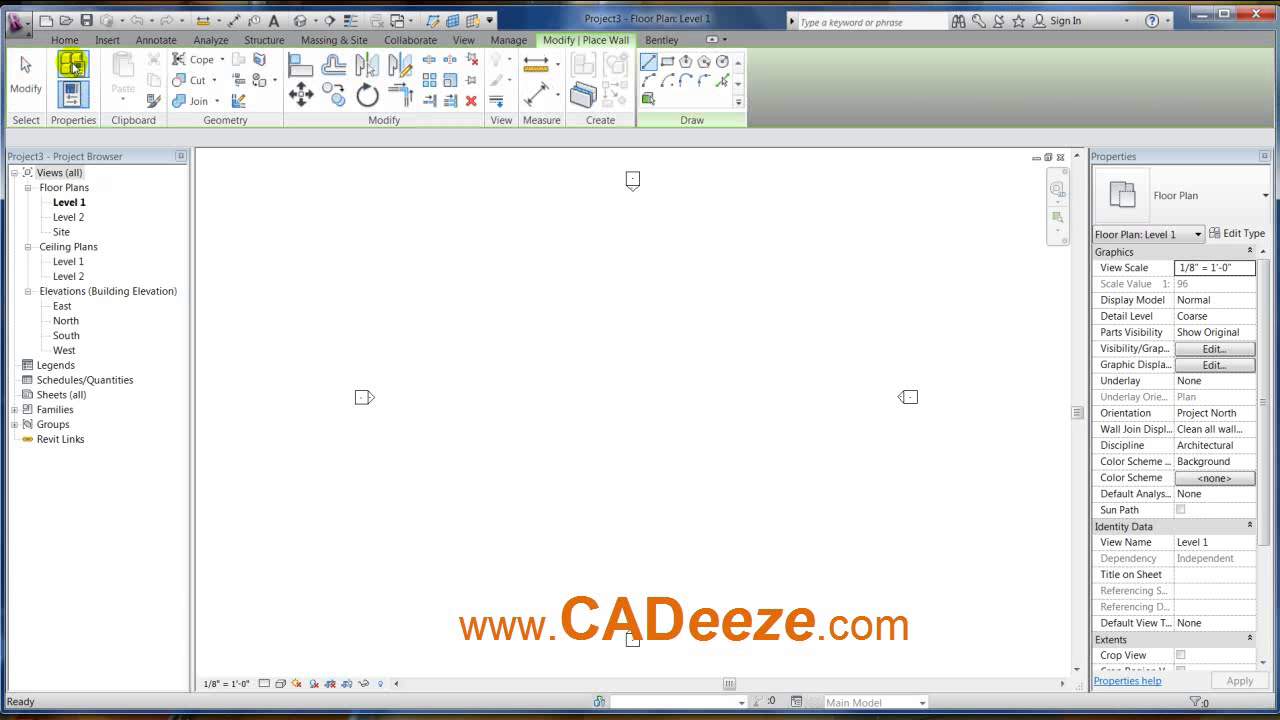
click(1137, 194)
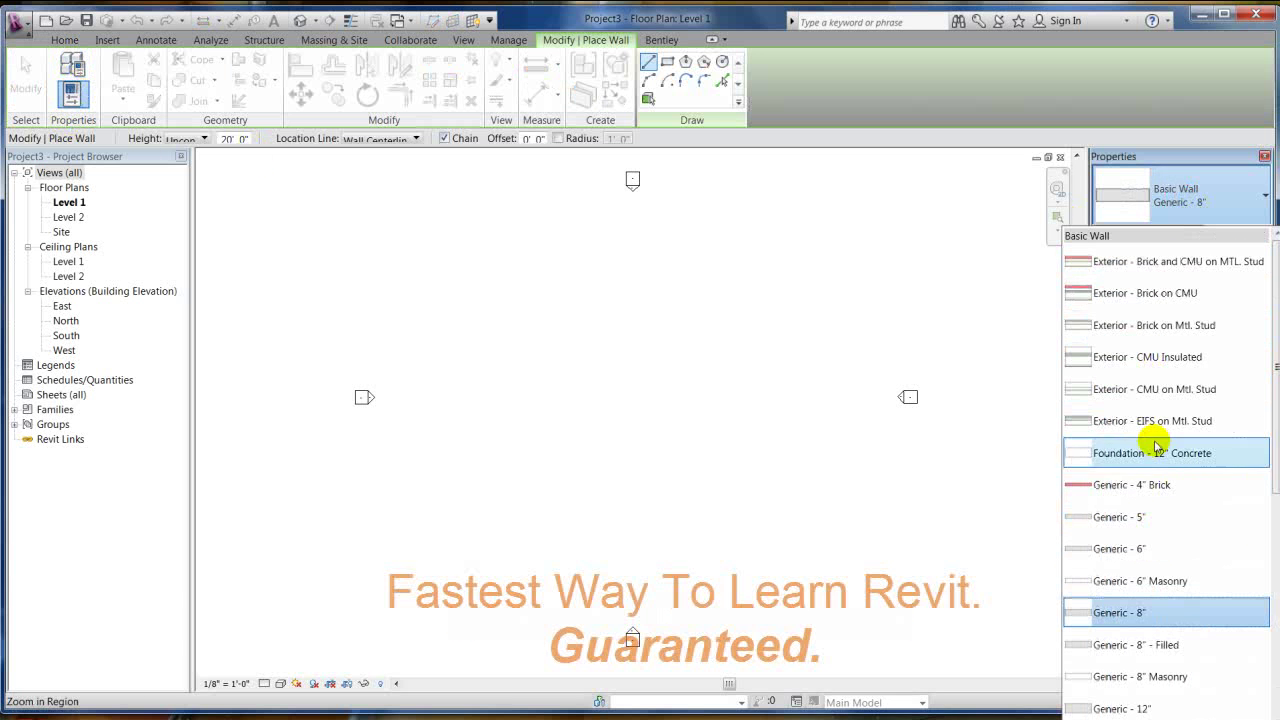
scroll(1120, 410, down, 5)
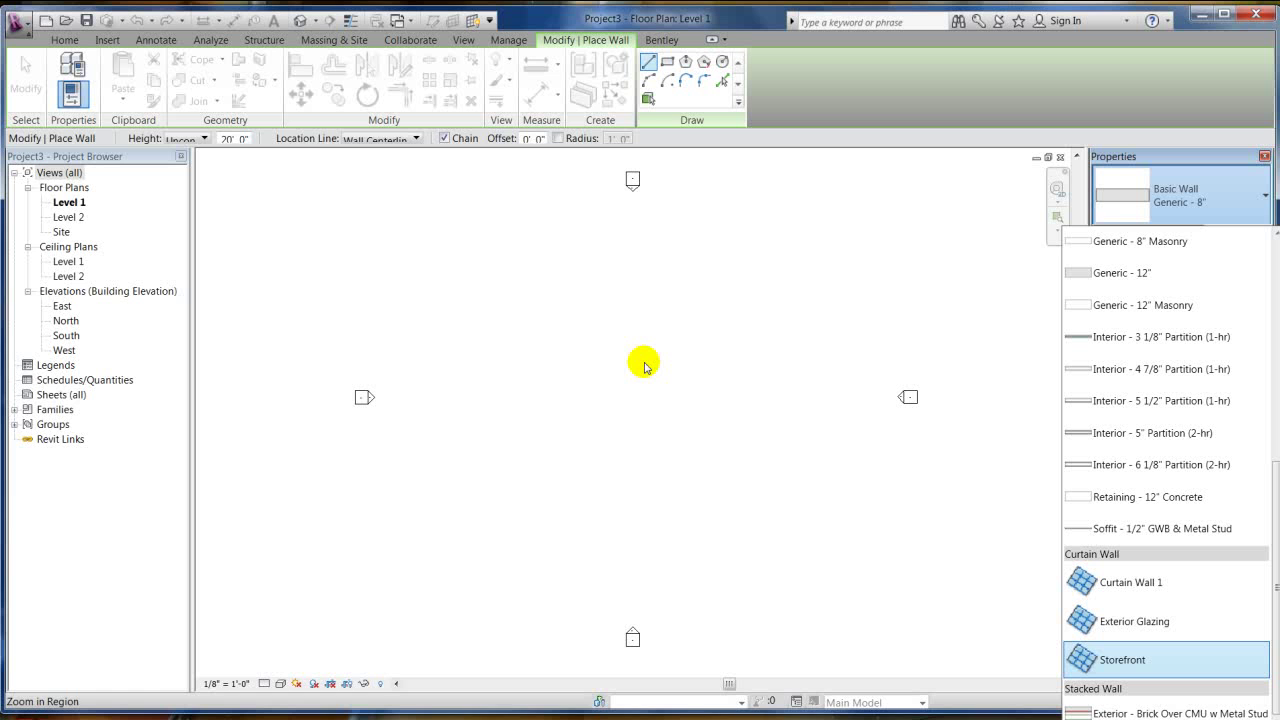
click(643, 362)
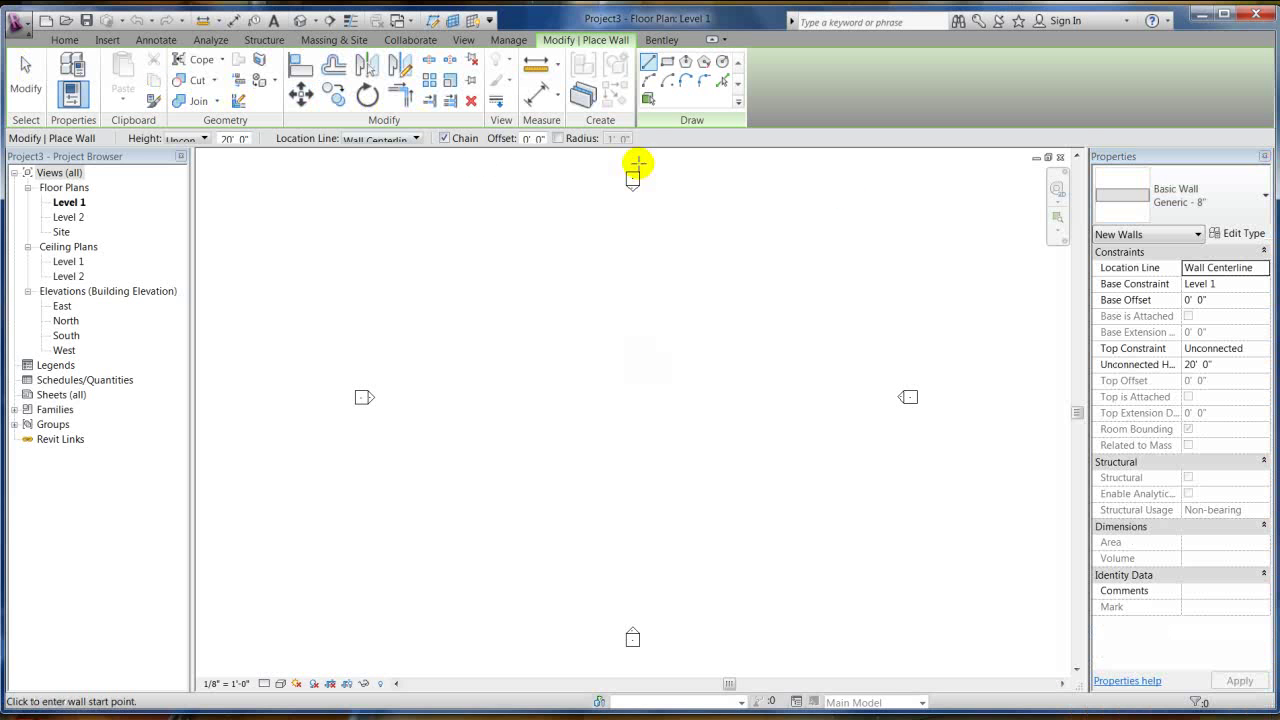
In Type Properties, switch the base type to Exterior - Brick on Mtl. Stud
click(1237, 235)
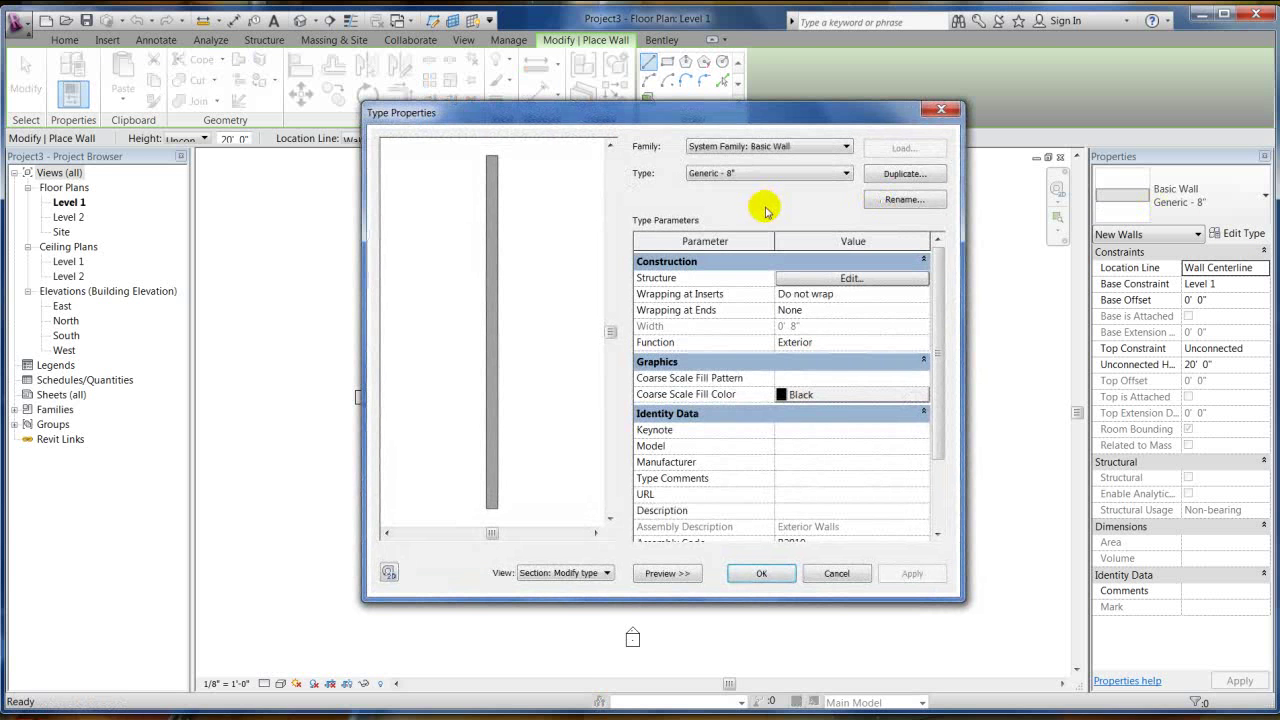
click(730, 175)
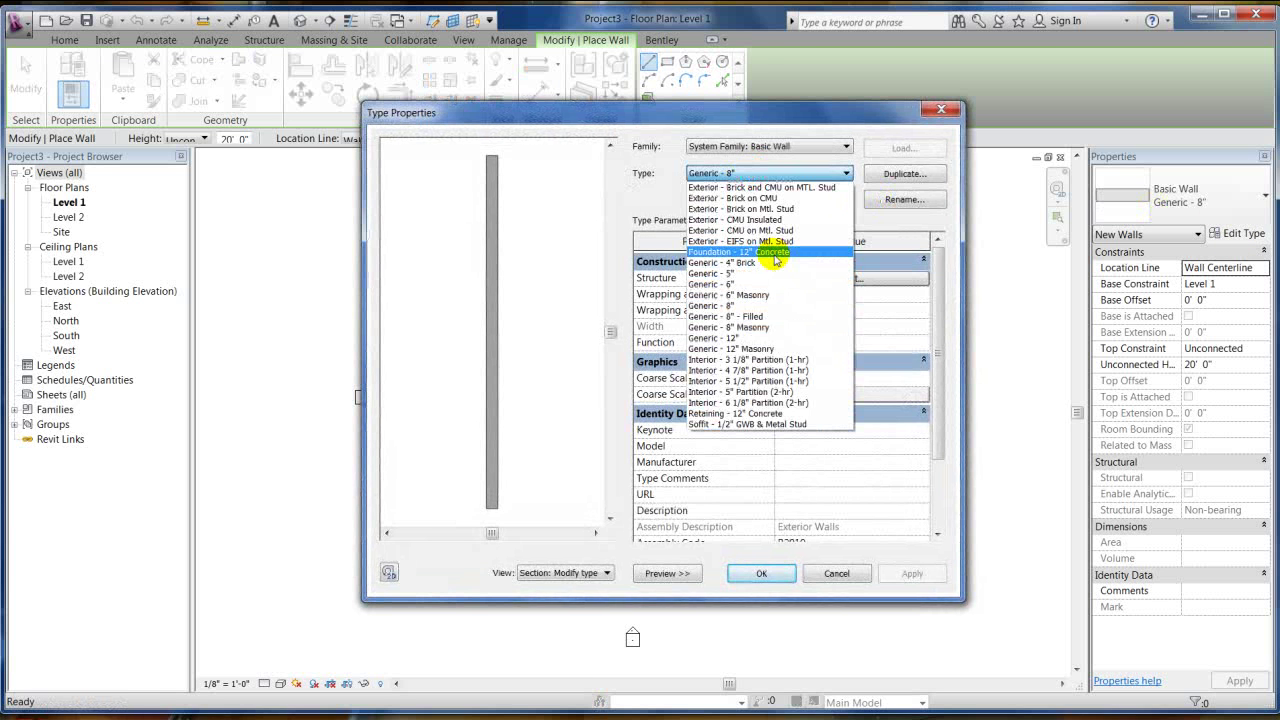
click(757, 209)
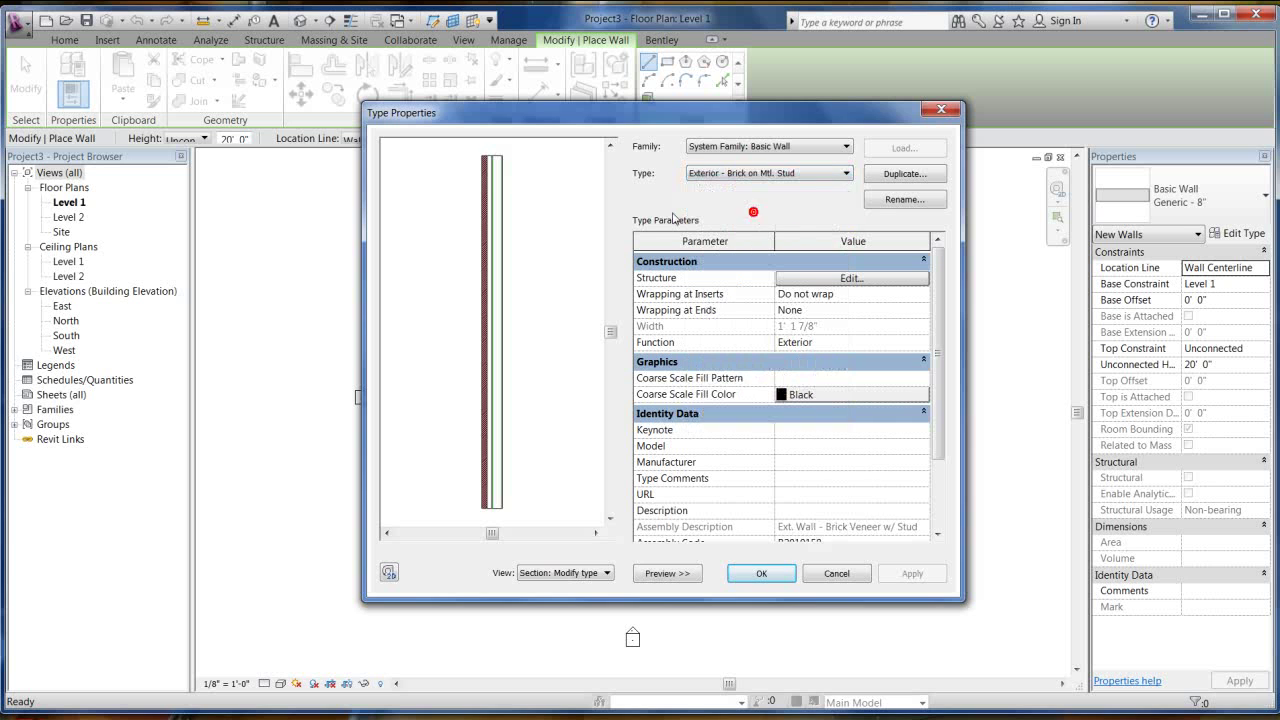
Duplicate it as 'Exterior - Siding on Mtl. Stud' and open its layer structure
click(885, 172)
double_click(767, 413)
text(Siding)
click(843, 413)
key(BackSpace)
key(BackSpace)
click(760, 441)
click(851, 278)
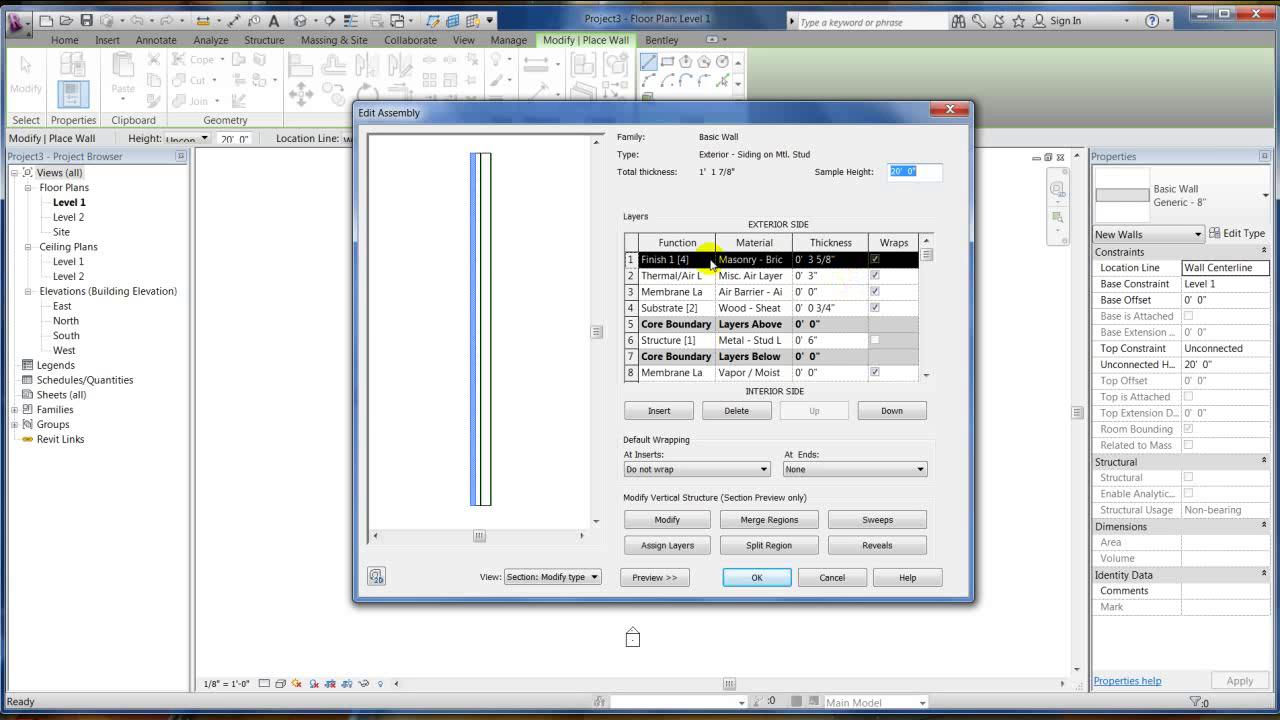
Set the outer finish layer's material to Siding - Clapboard
click(755, 260)
click(785, 259)
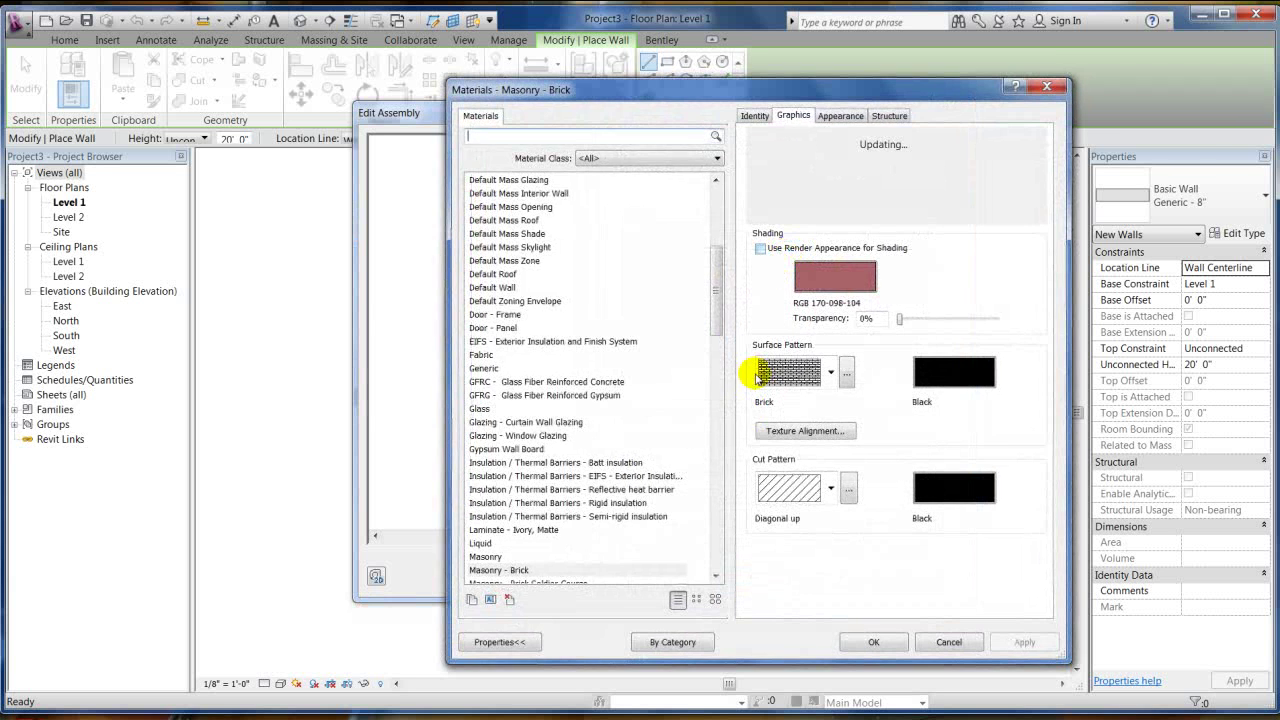
drag(716, 290, 716, 478)
click(490, 369)
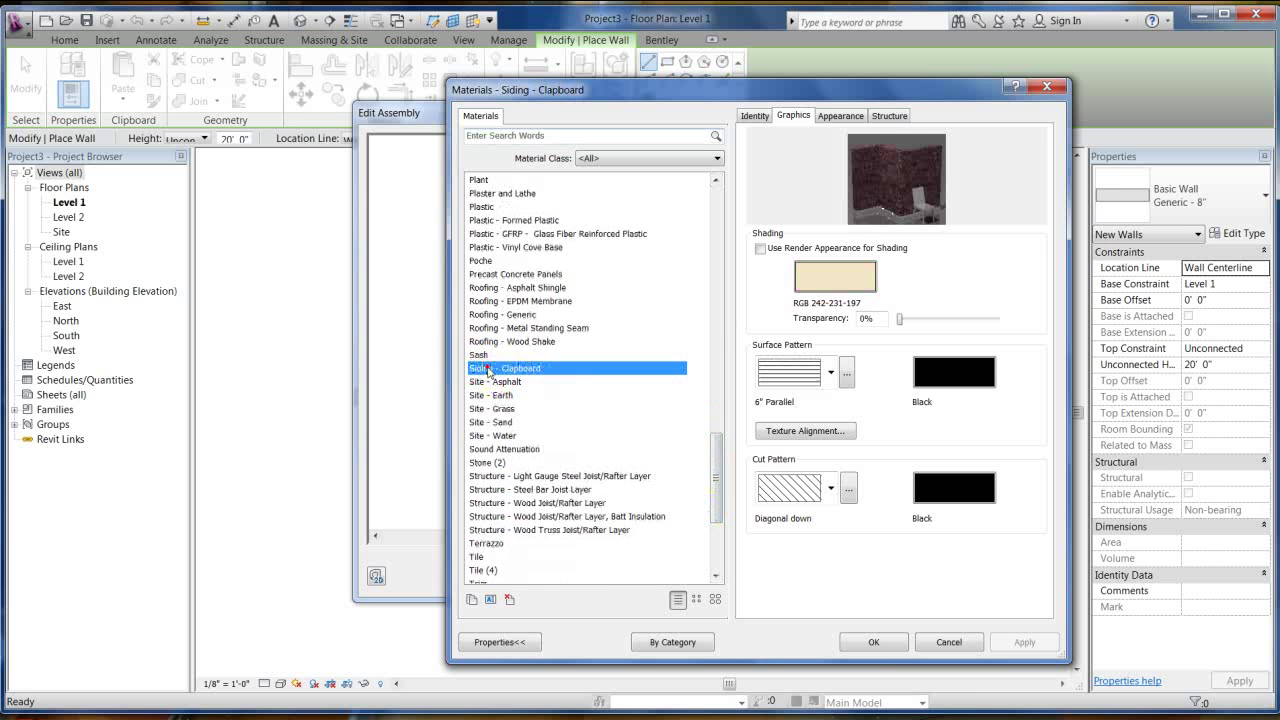
click(873, 642)
Make the outer layer 1 1/2" thick, for an 11 3/4" total, and review its Function options
click(847, 261)
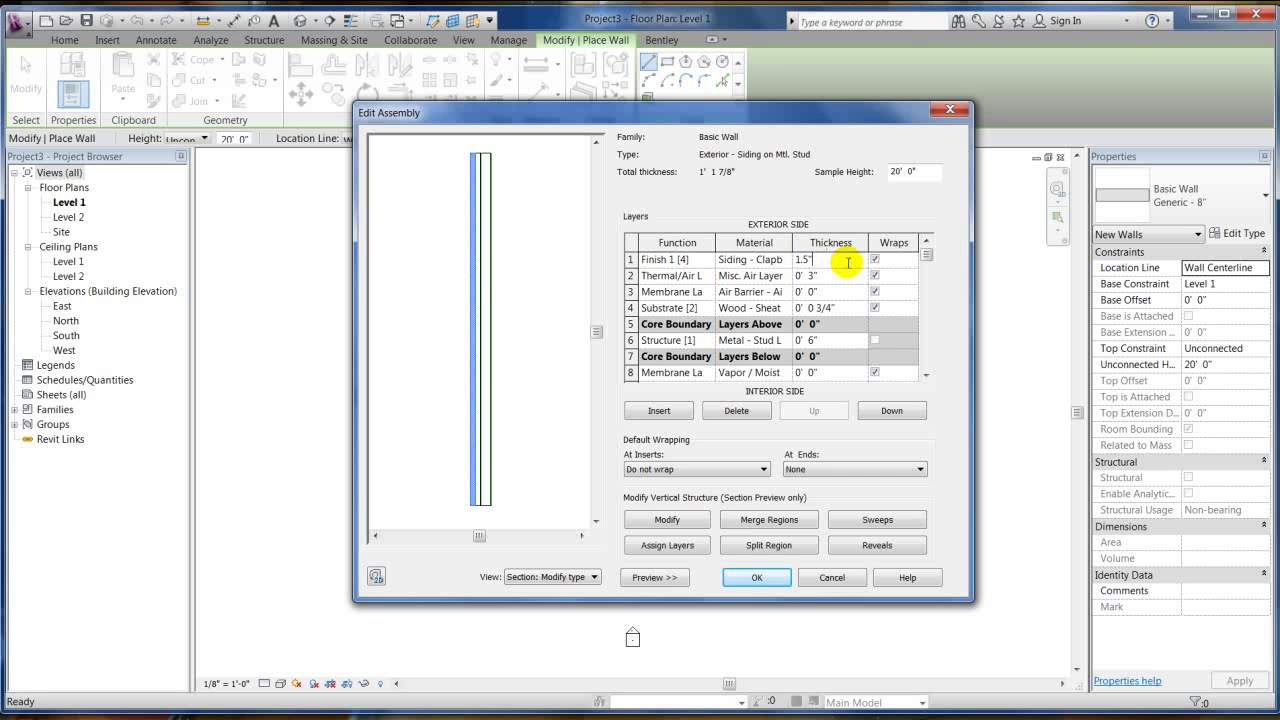
click(847, 276)
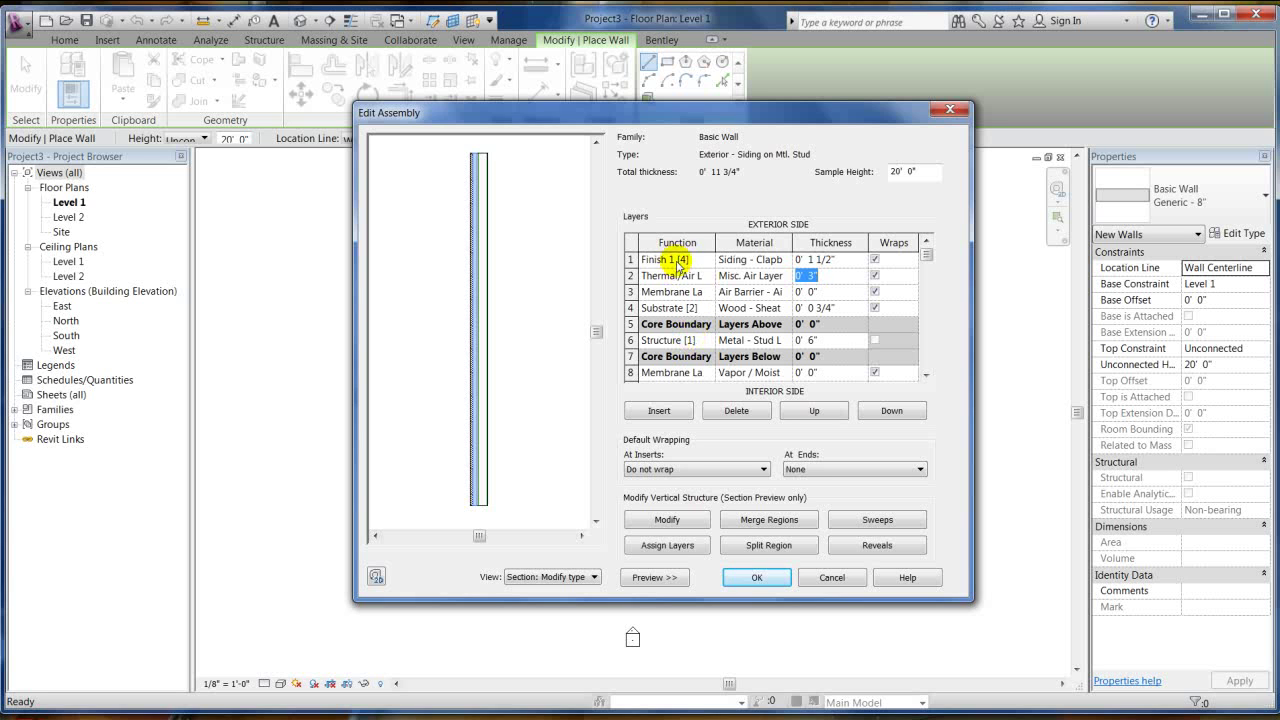
click(709, 259)
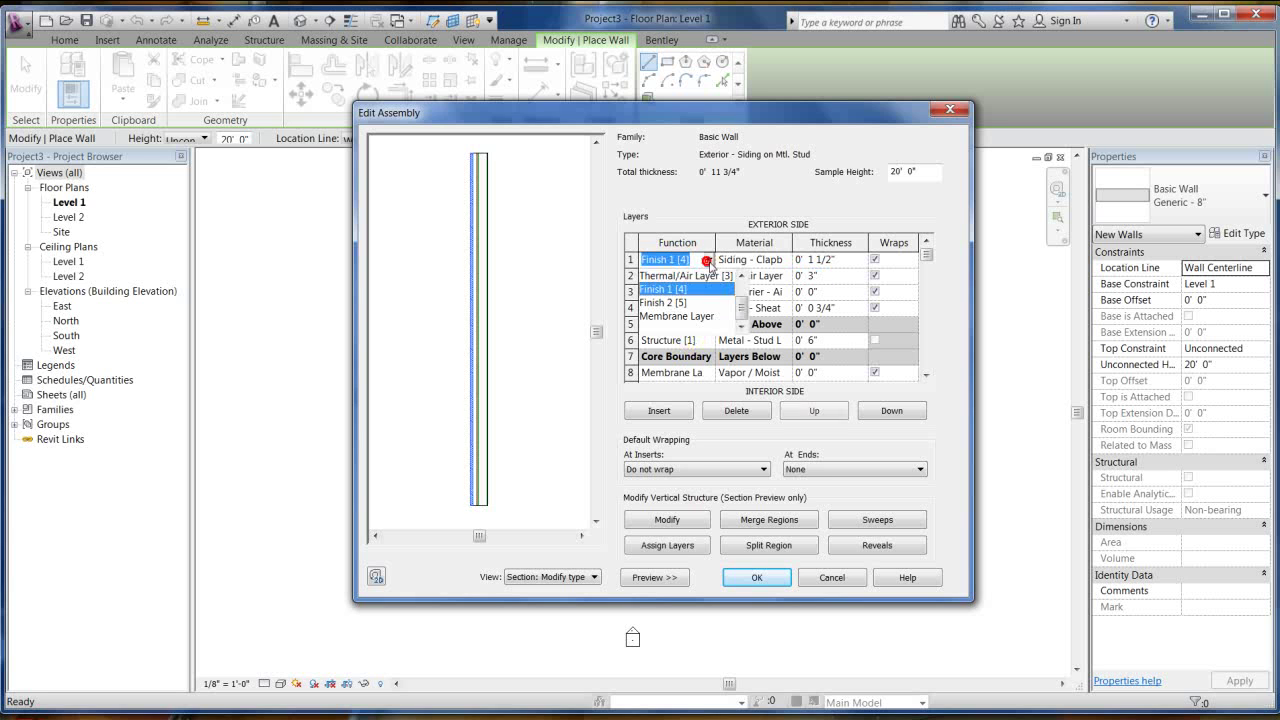
drag(742, 312, 745, 295)
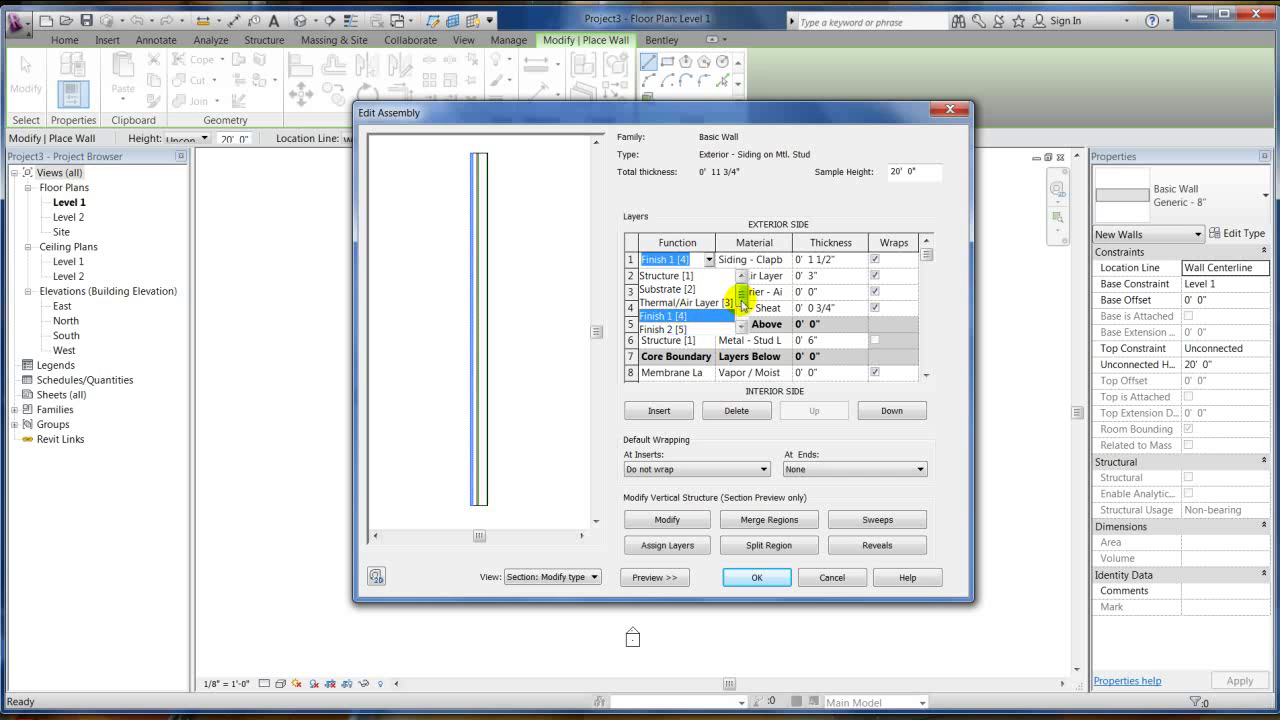
drag(743, 300, 740, 318)
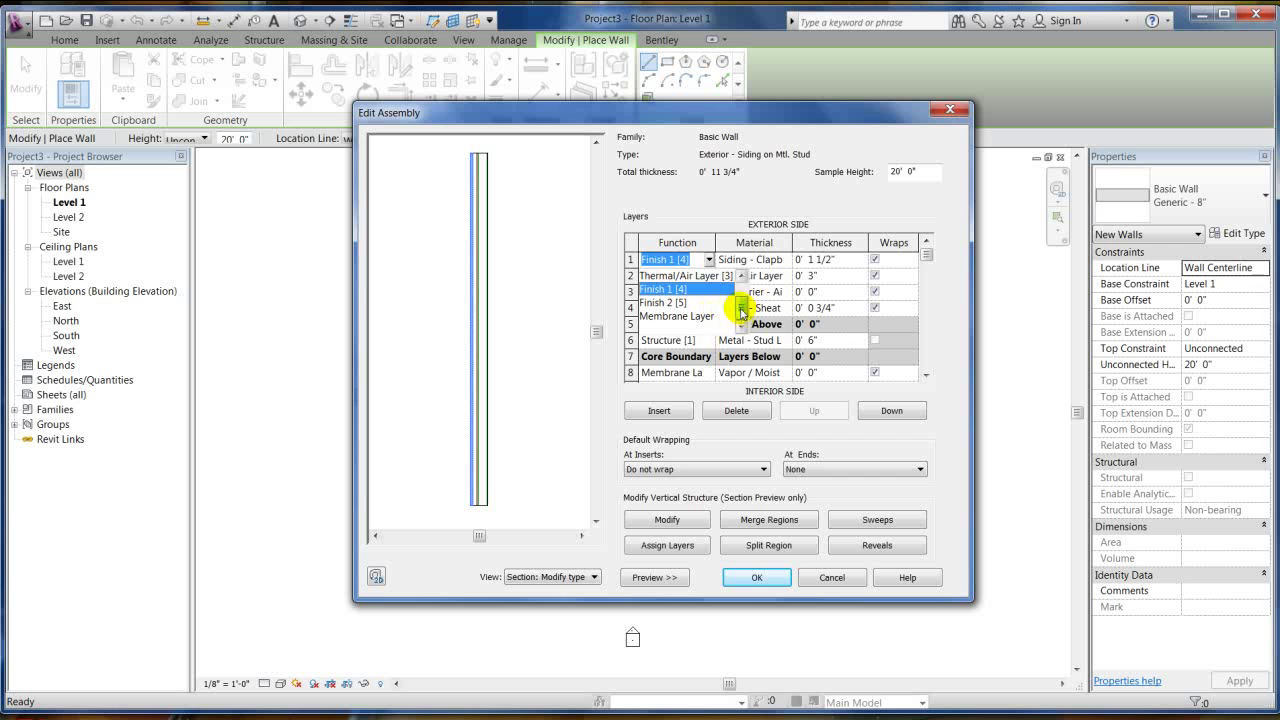
drag(741, 307, 746, 290)
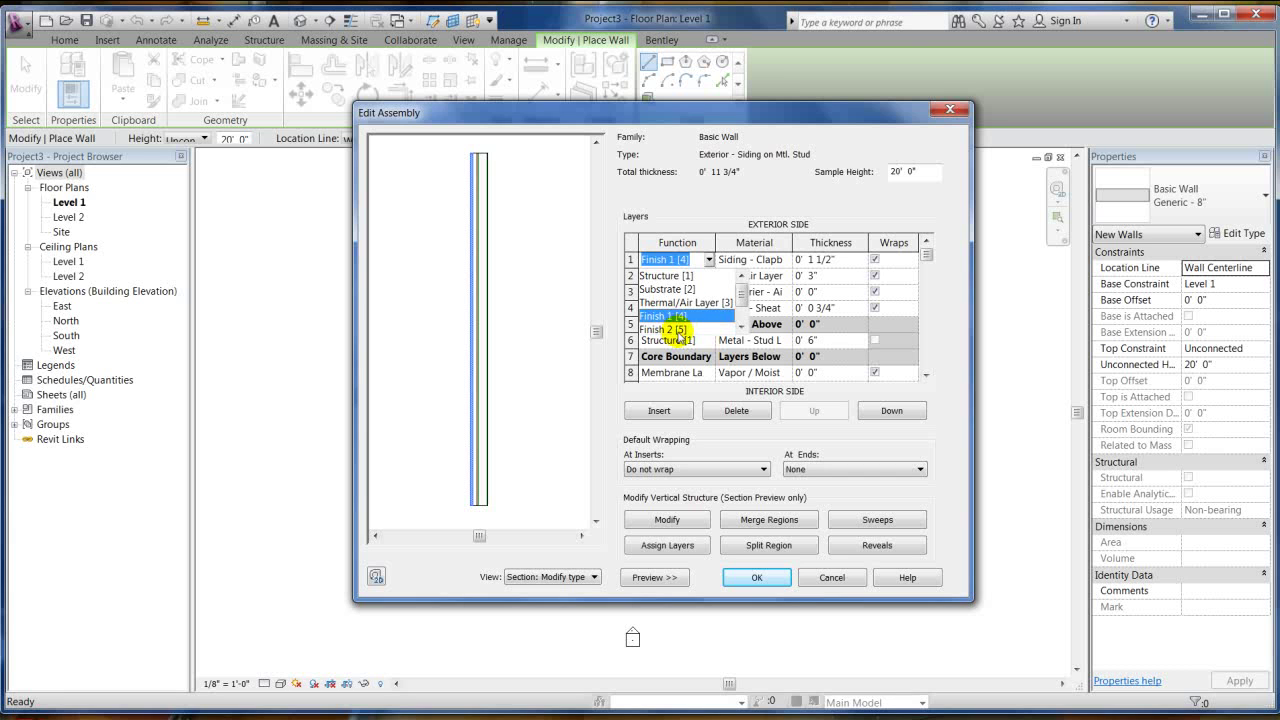
Save the Exterior - Siding on Mtl. Stud type and reopen its type properties
click(751, 448)
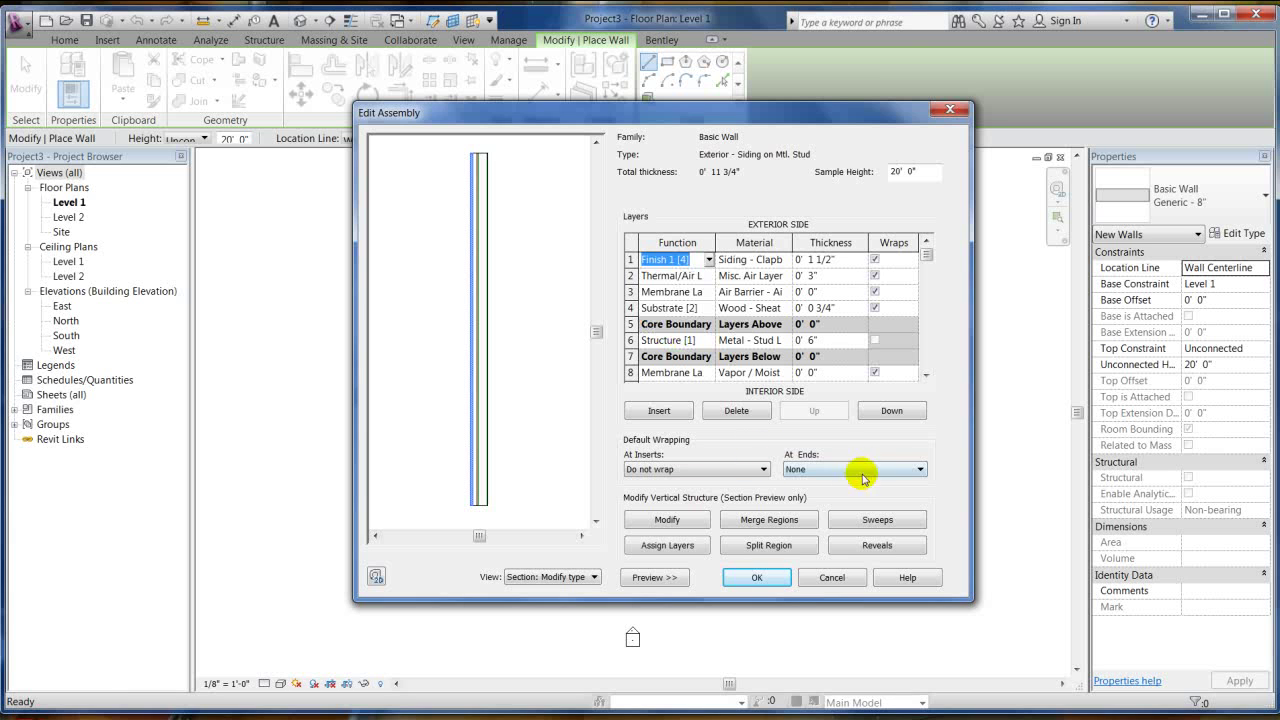
click(762, 578)
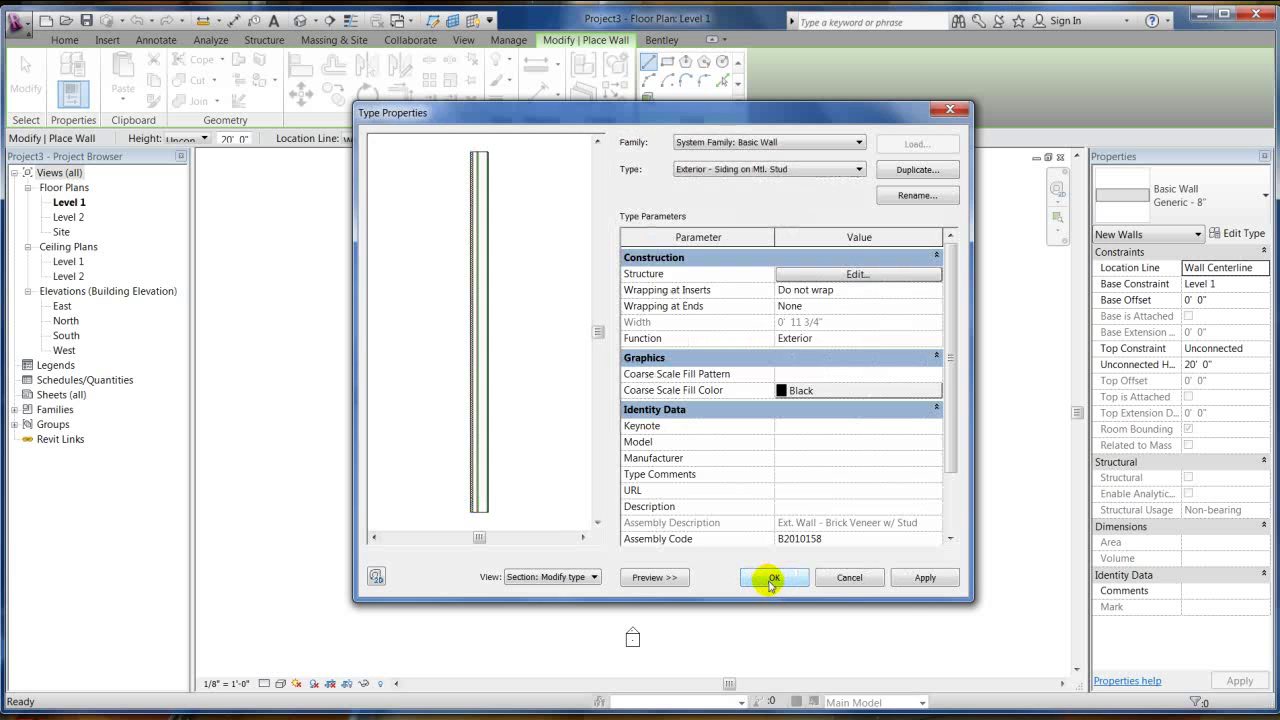
click(763, 578)
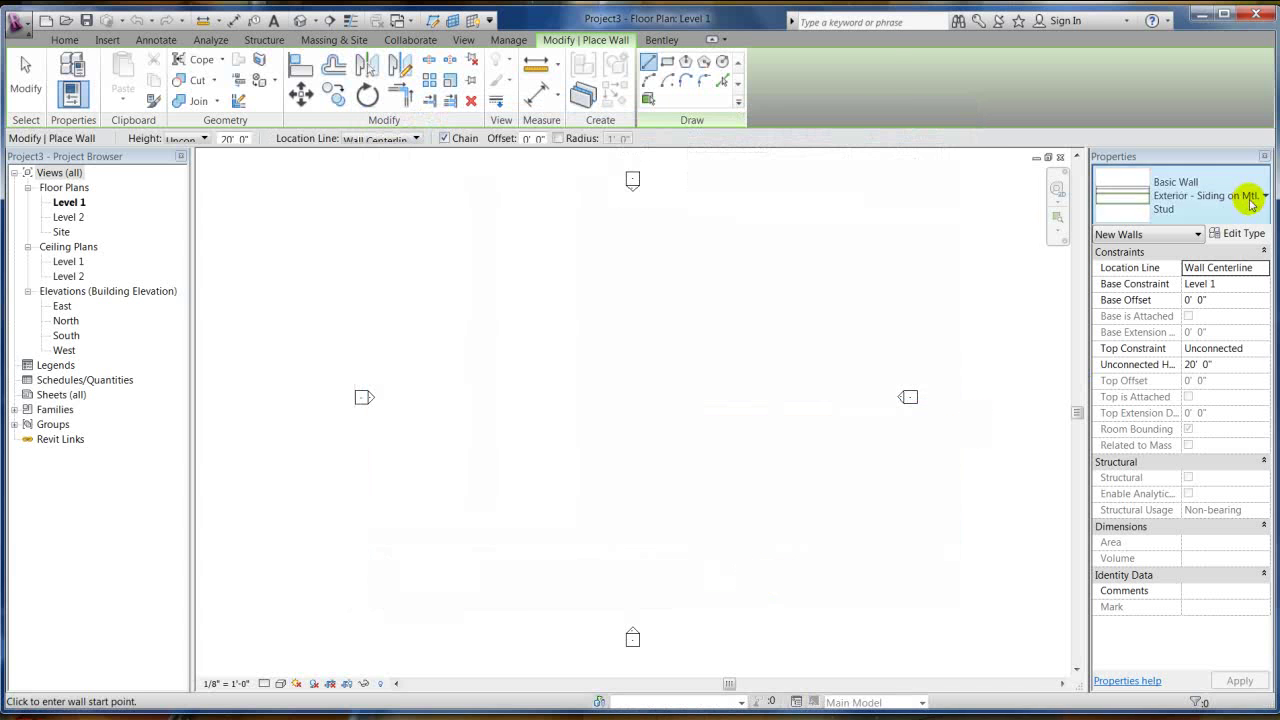
click(1220, 195)
scroll(1172, 314, up, 1)
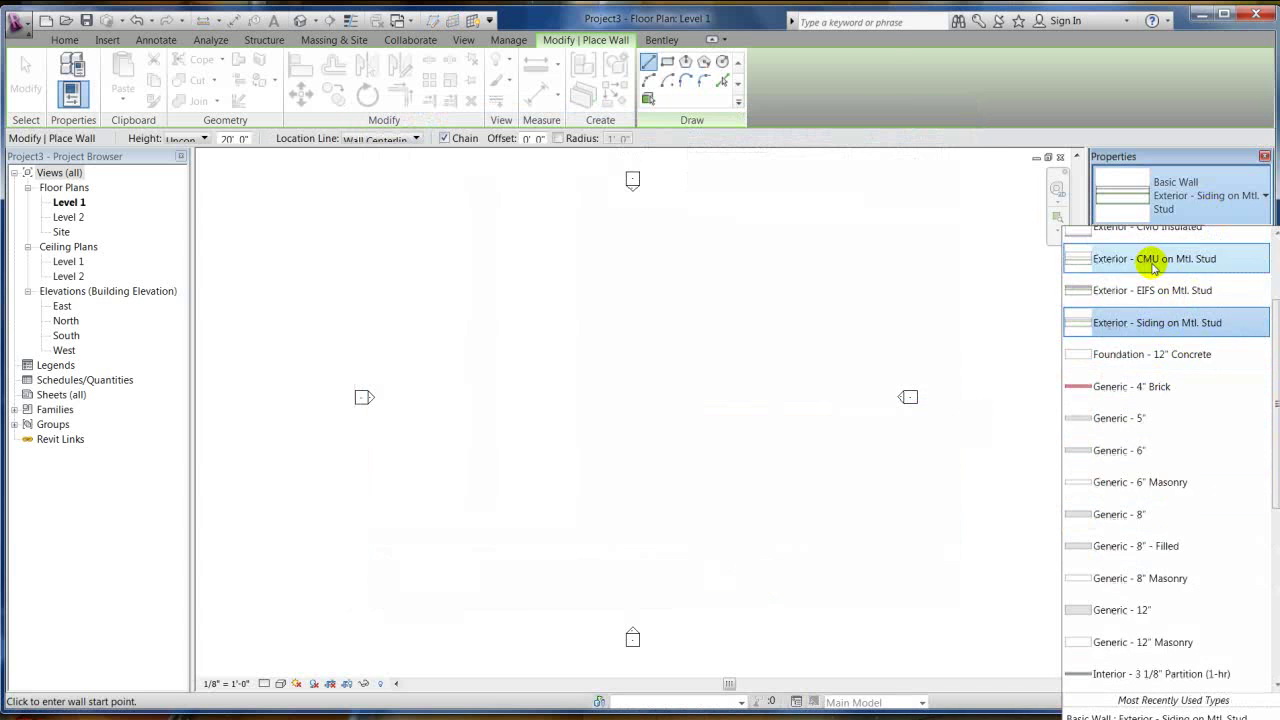
scroll(1160, 300, up, 1)
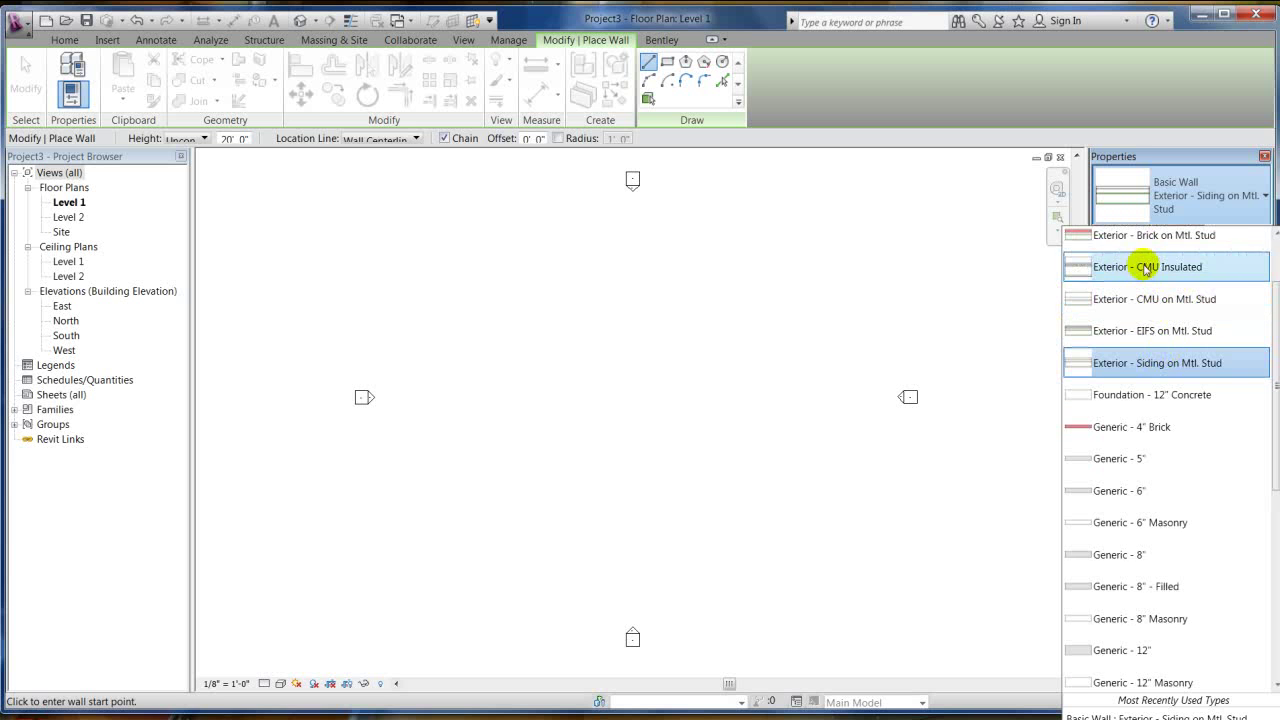
click(1197, 193)
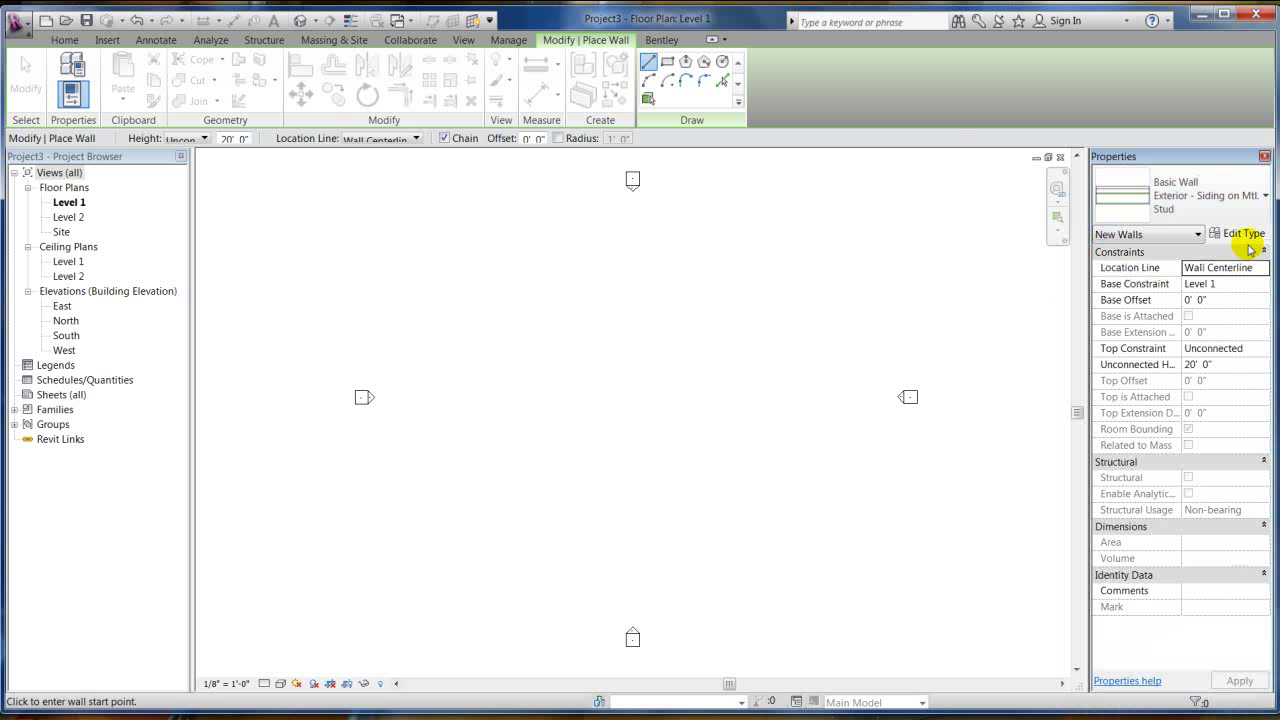
click(1230, 233)
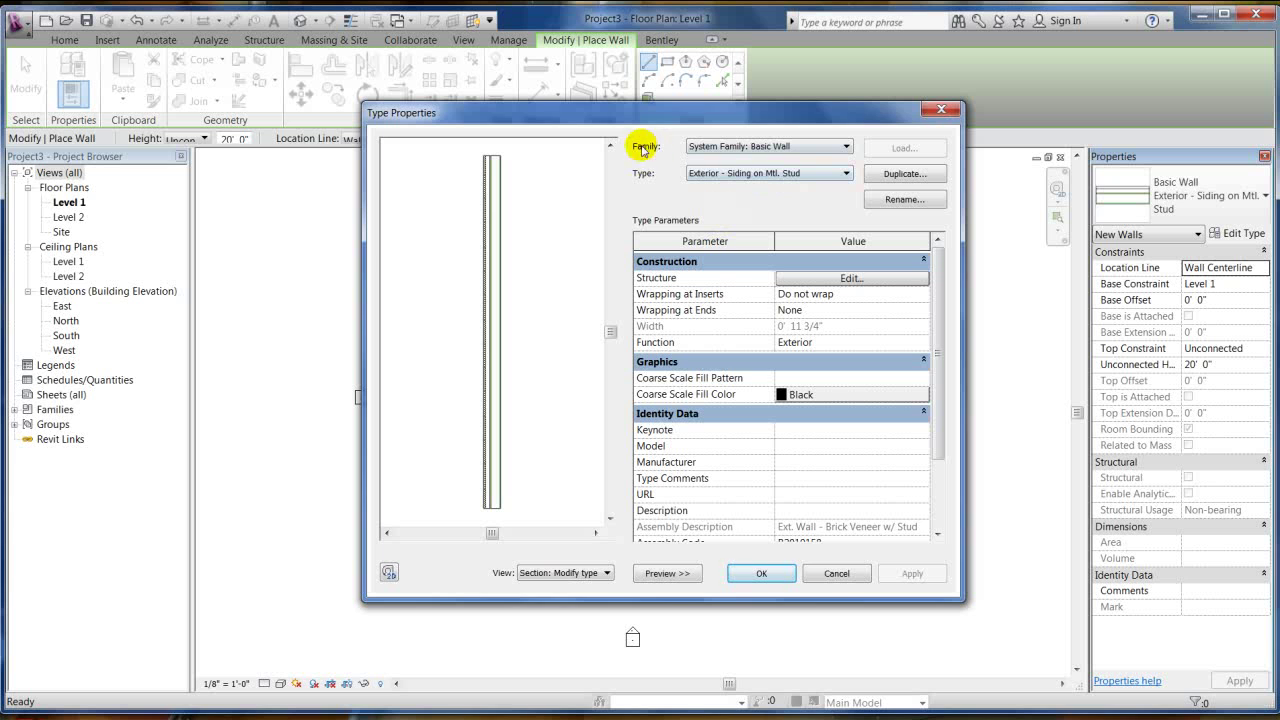
Duplicate a Stacked Wall type as 'Exterior - Siding Over Brick w Metal Stud' and edit its structure
click(790, 147)
click(800, 186)
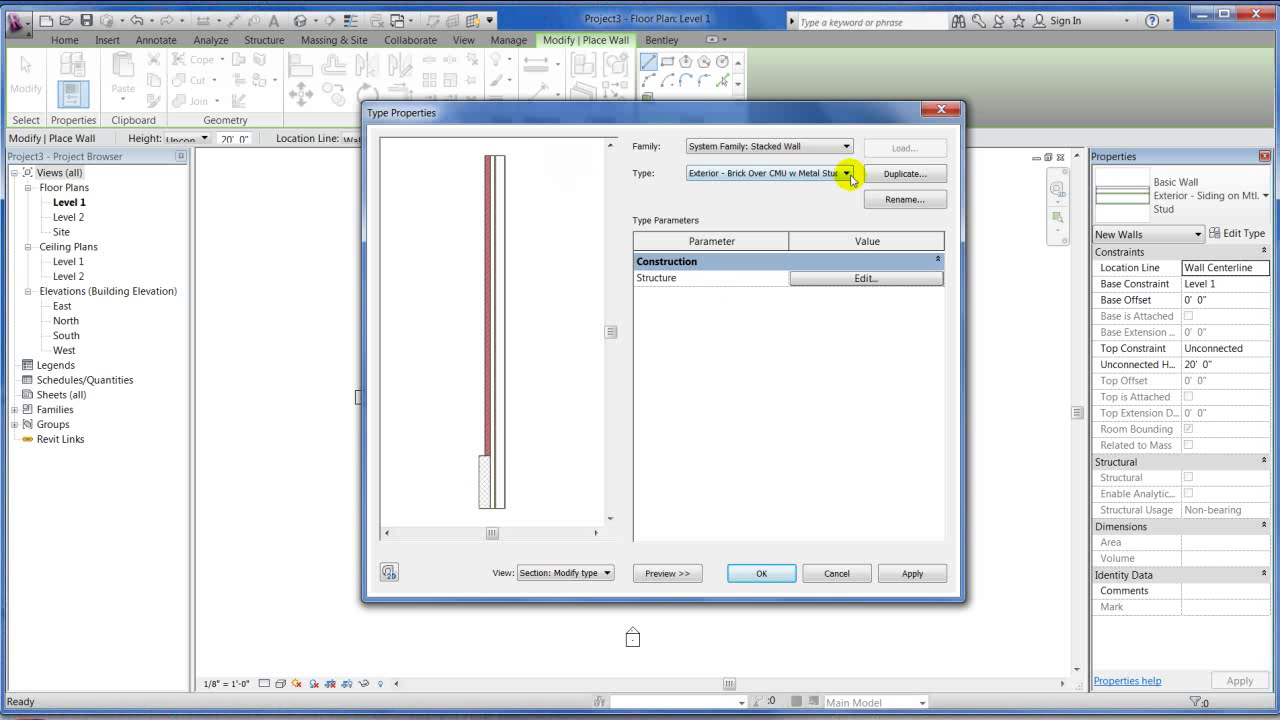
click(900, 174)
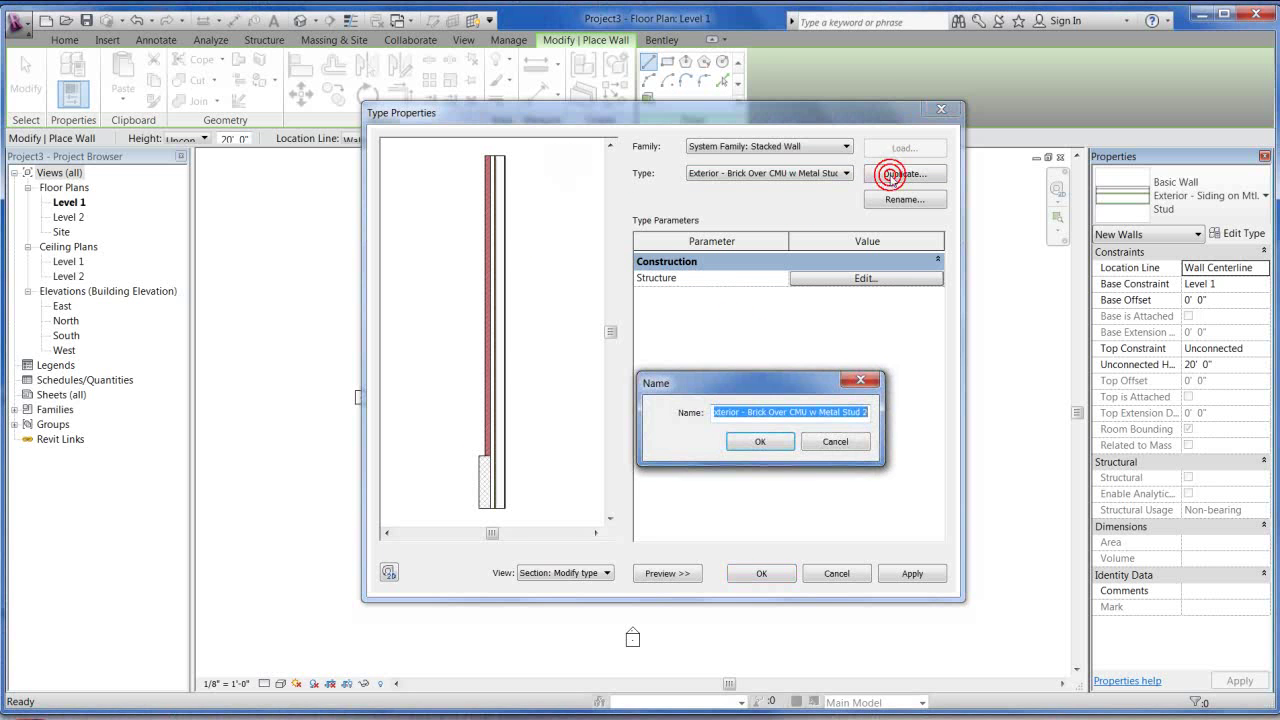
double_click(756, 411)
text(Siding)
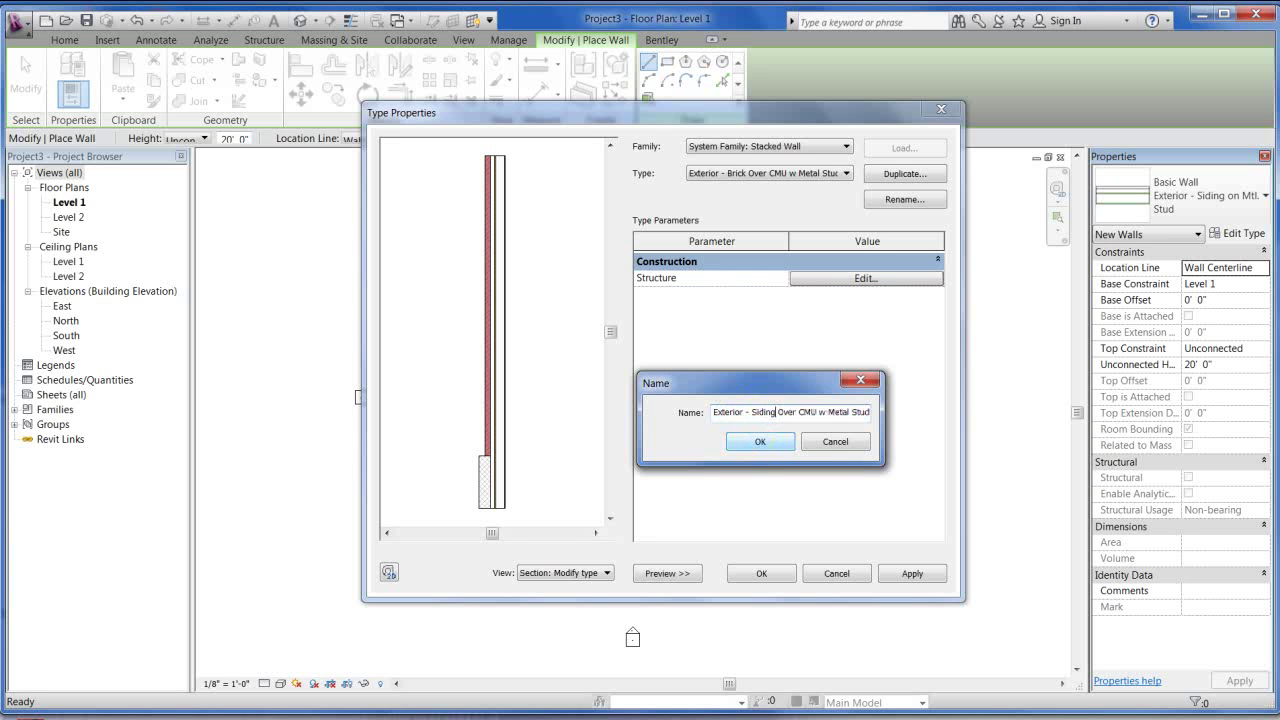
double_click(810, 412)
text(Brick)
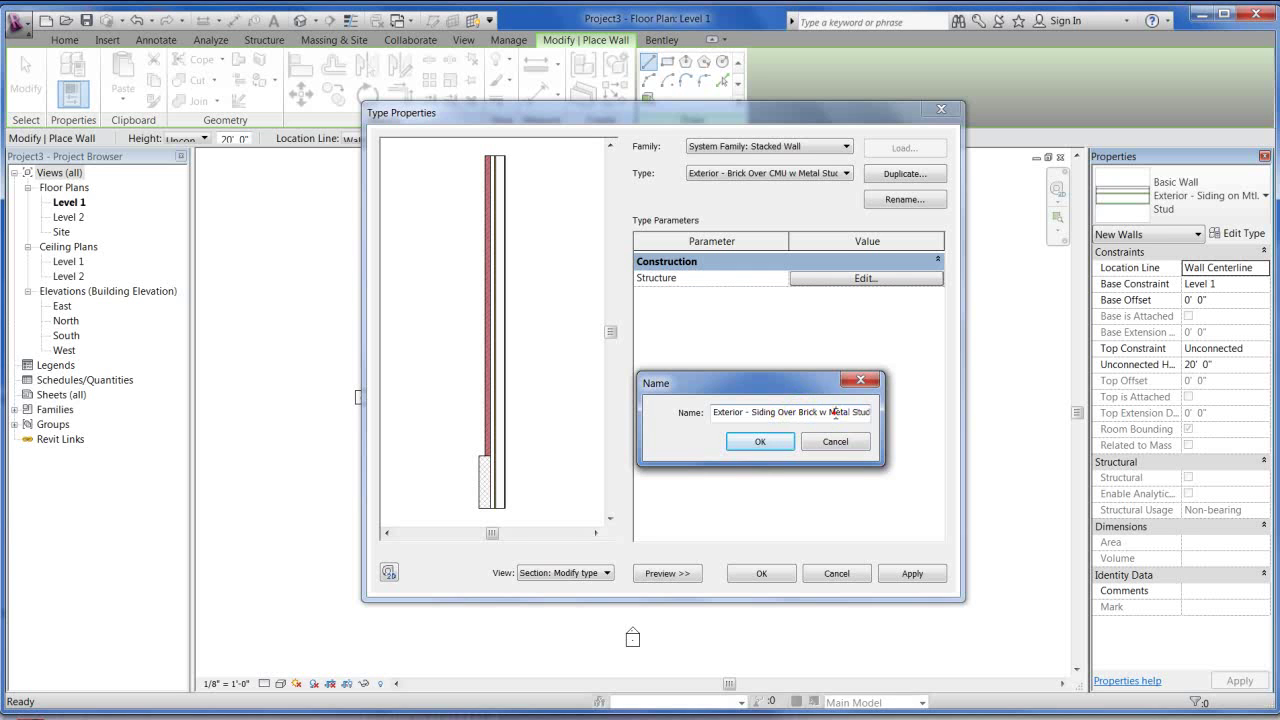
drag(836, 412, 866, 416)
text(etal Stud)
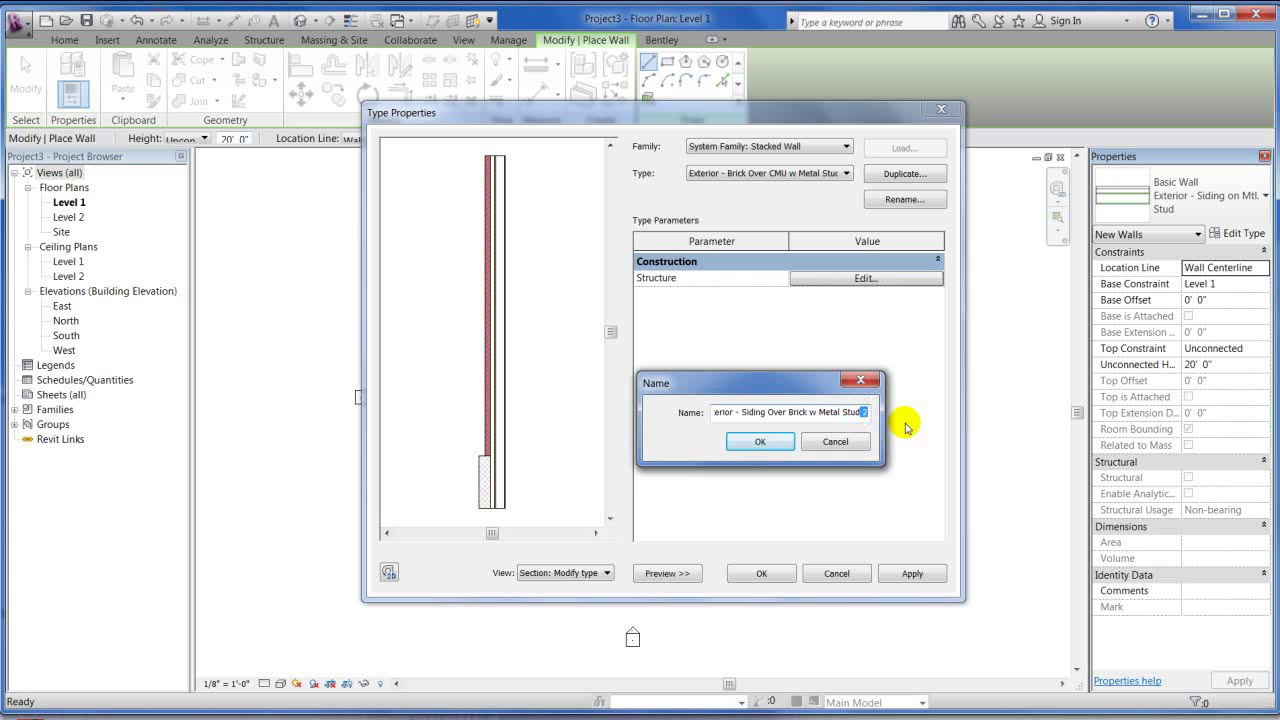
click(760, 441)
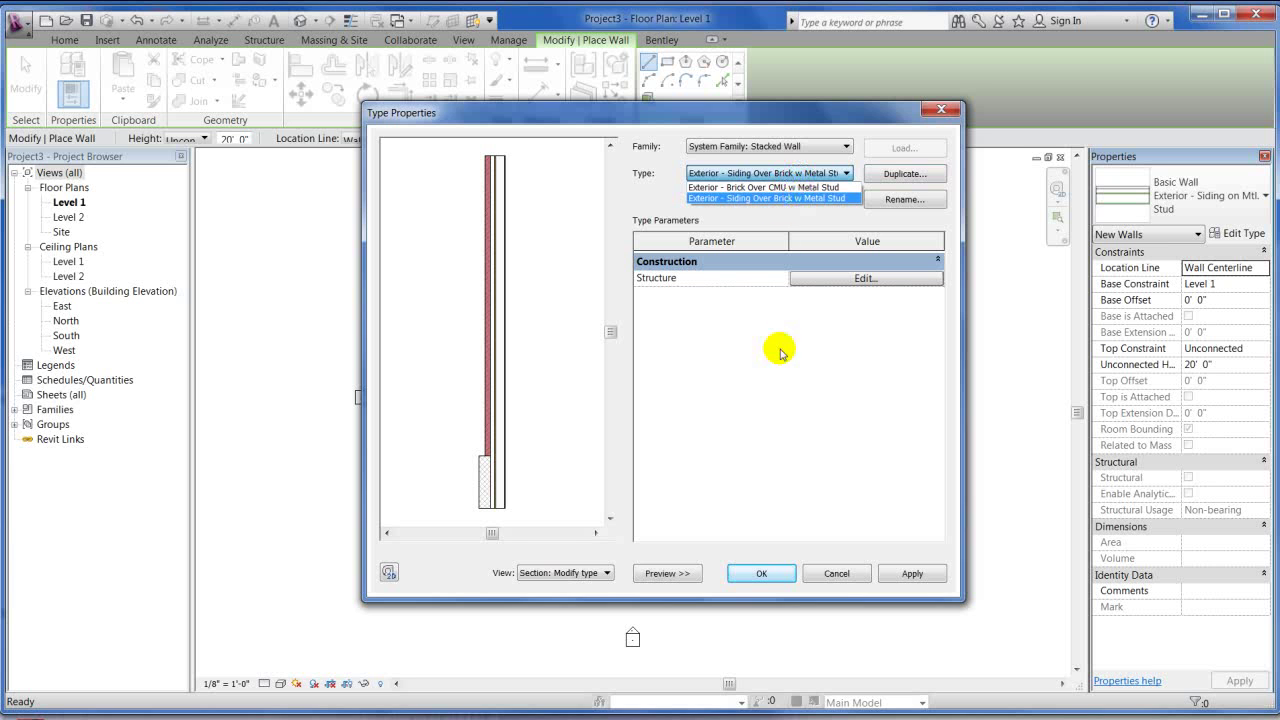
click(840, 278)
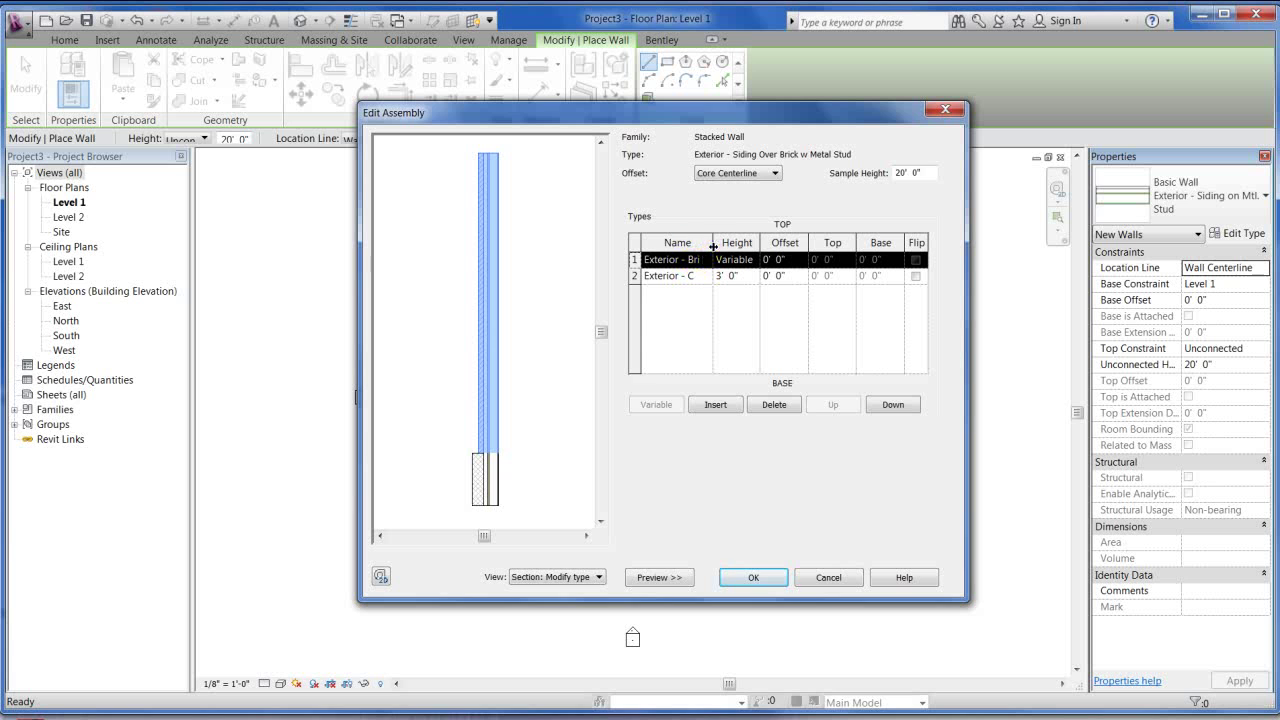
Stack Exterior - Siding on Mtl. Stud on top of Exterior - Brick on Mtl. Stud
drag(713, 246, 745, 247)
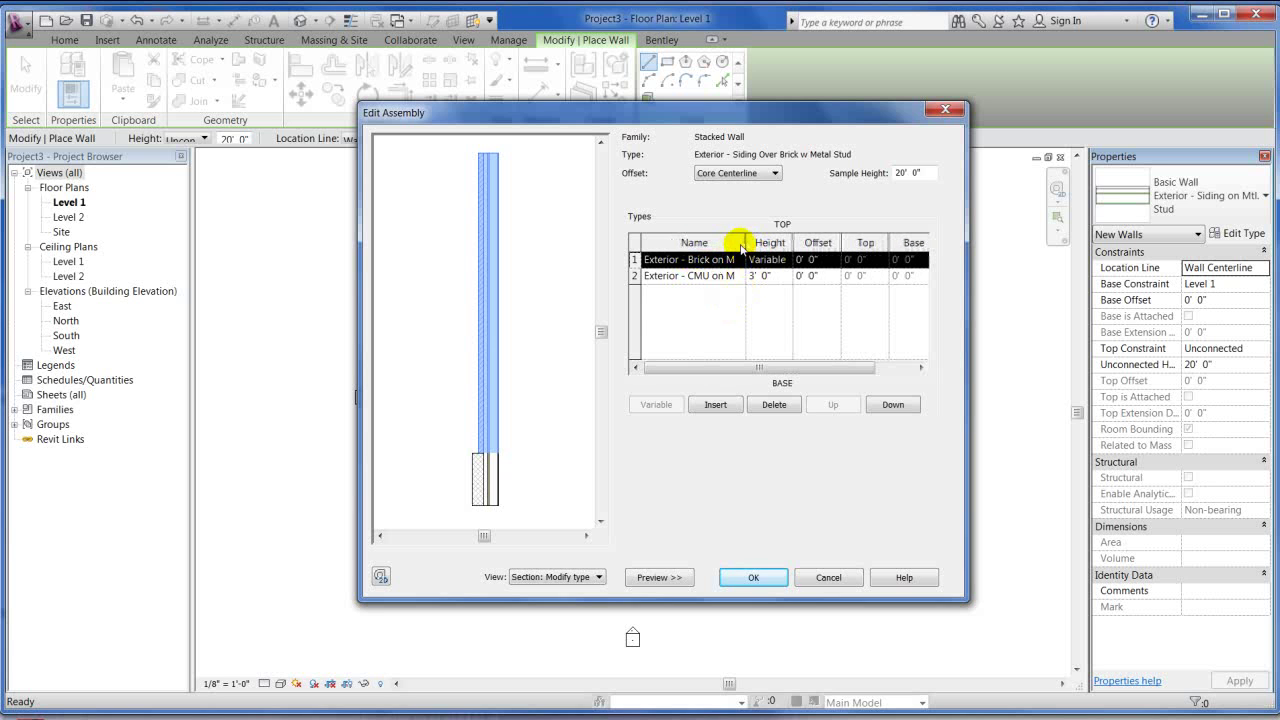
click(740, 276)
click(739, 275)
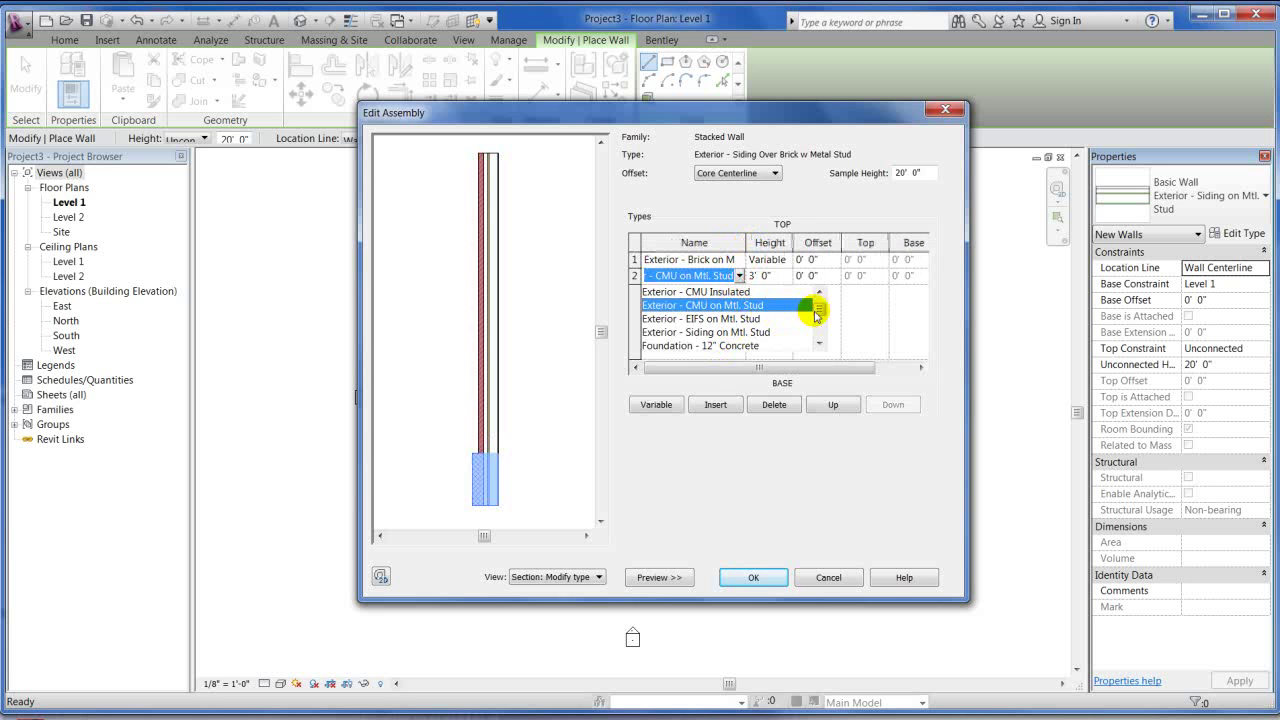
drag(820, 316, 818, 305)
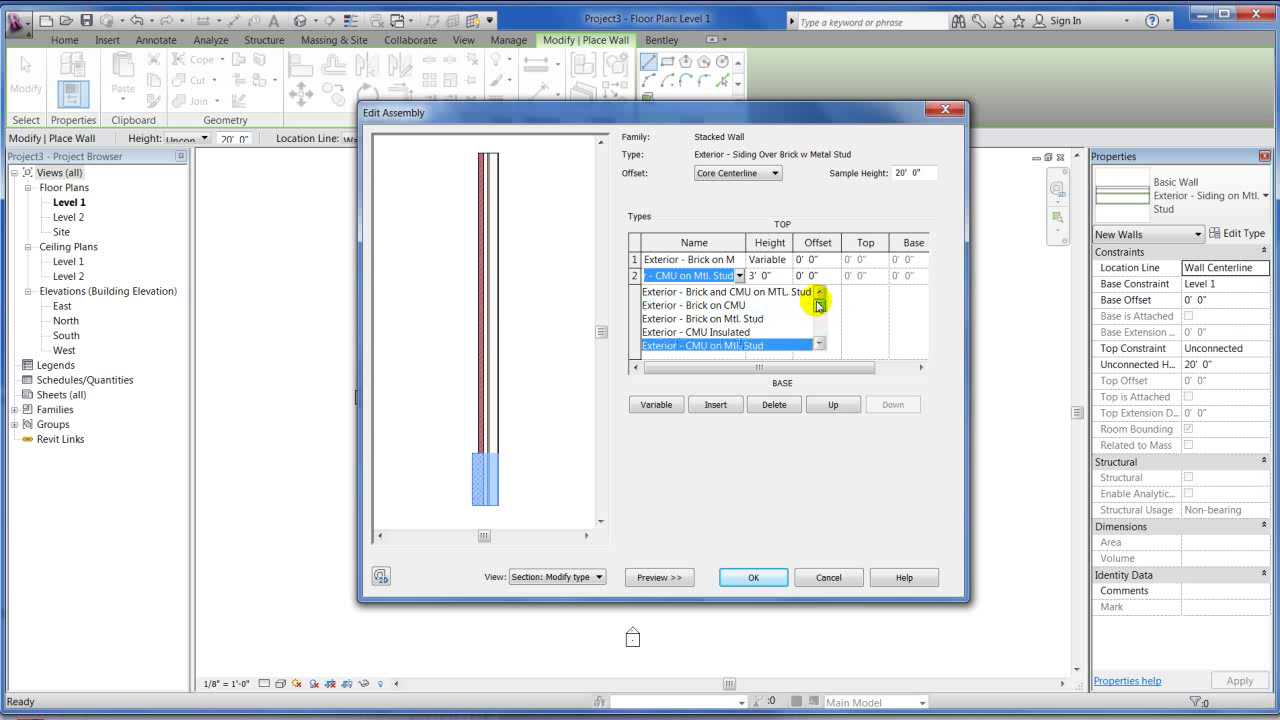
click(735, 319)
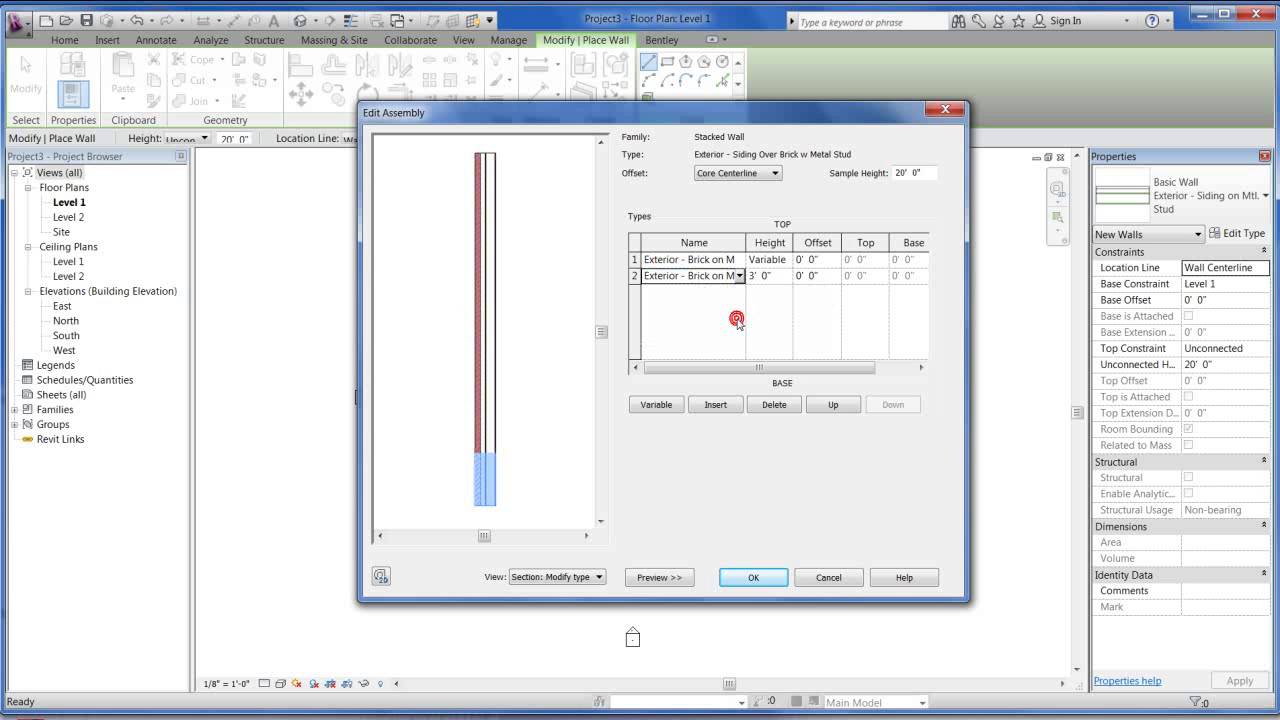
click(740, 260)
click(740, 259)
scroll(814, 294, down, 2)
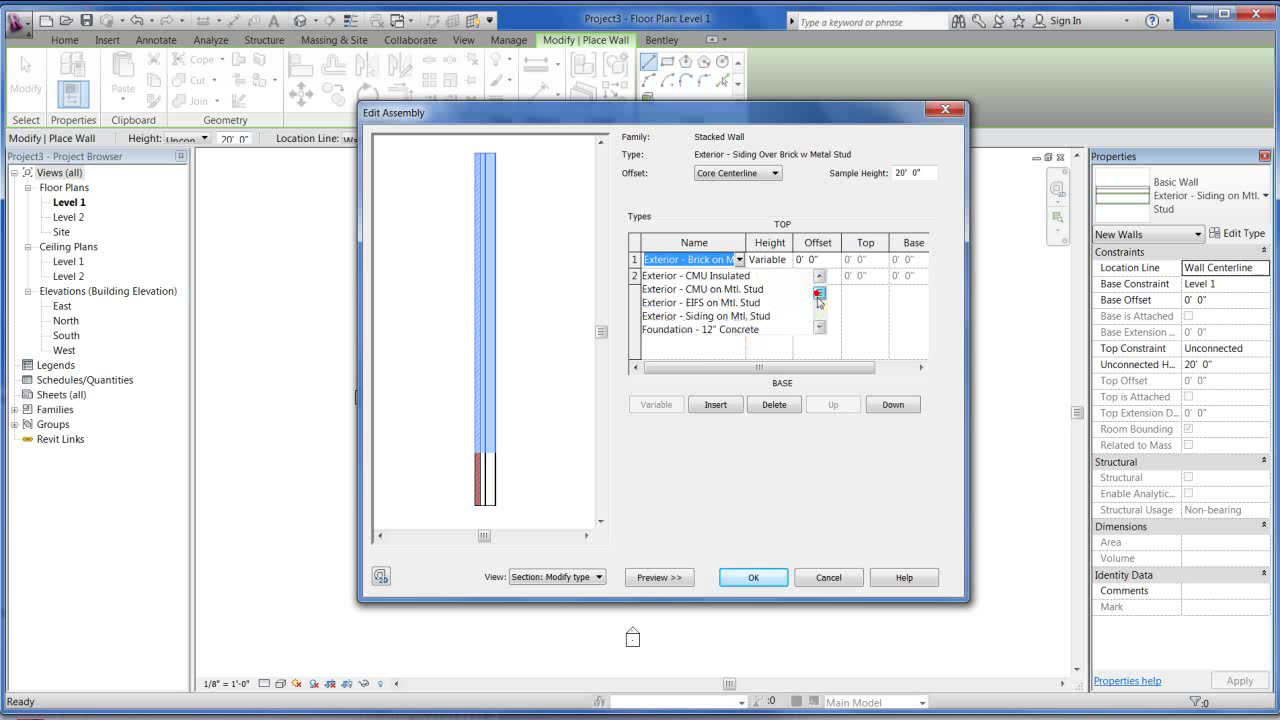
click(750, 288)
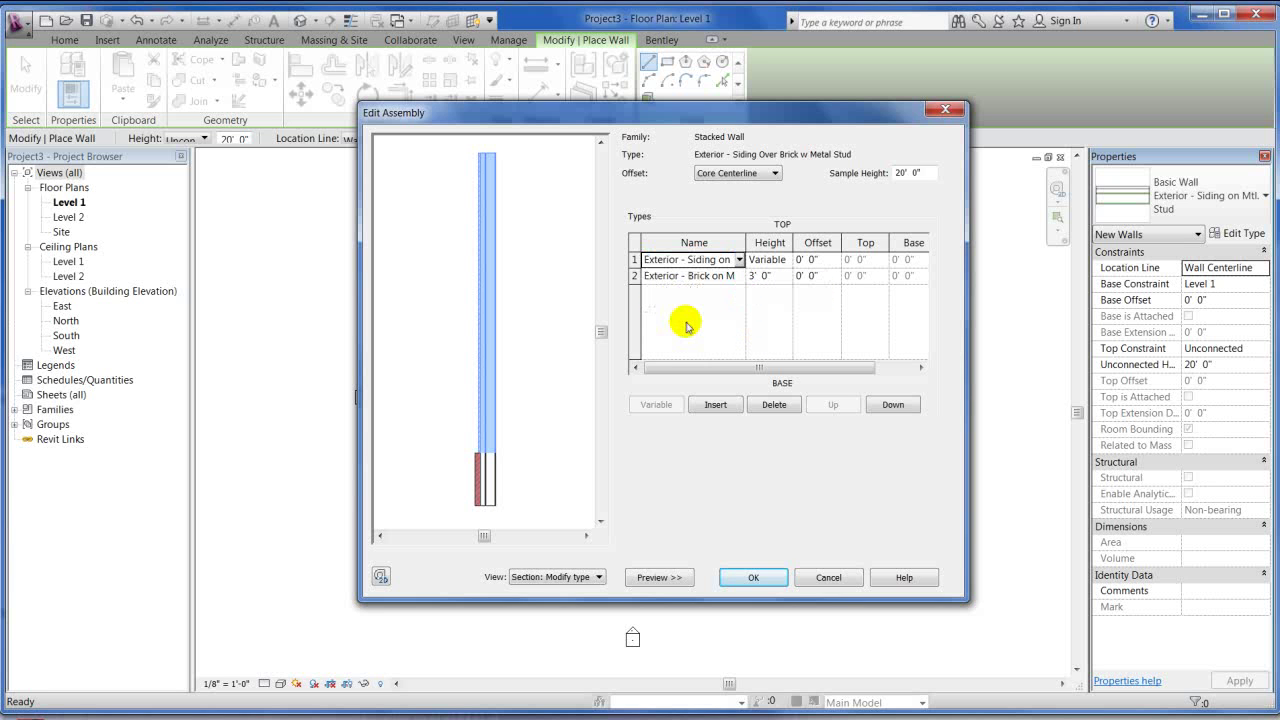
Give the brick base segment a 3' 0" height and accept the assembly
click(779, 277)
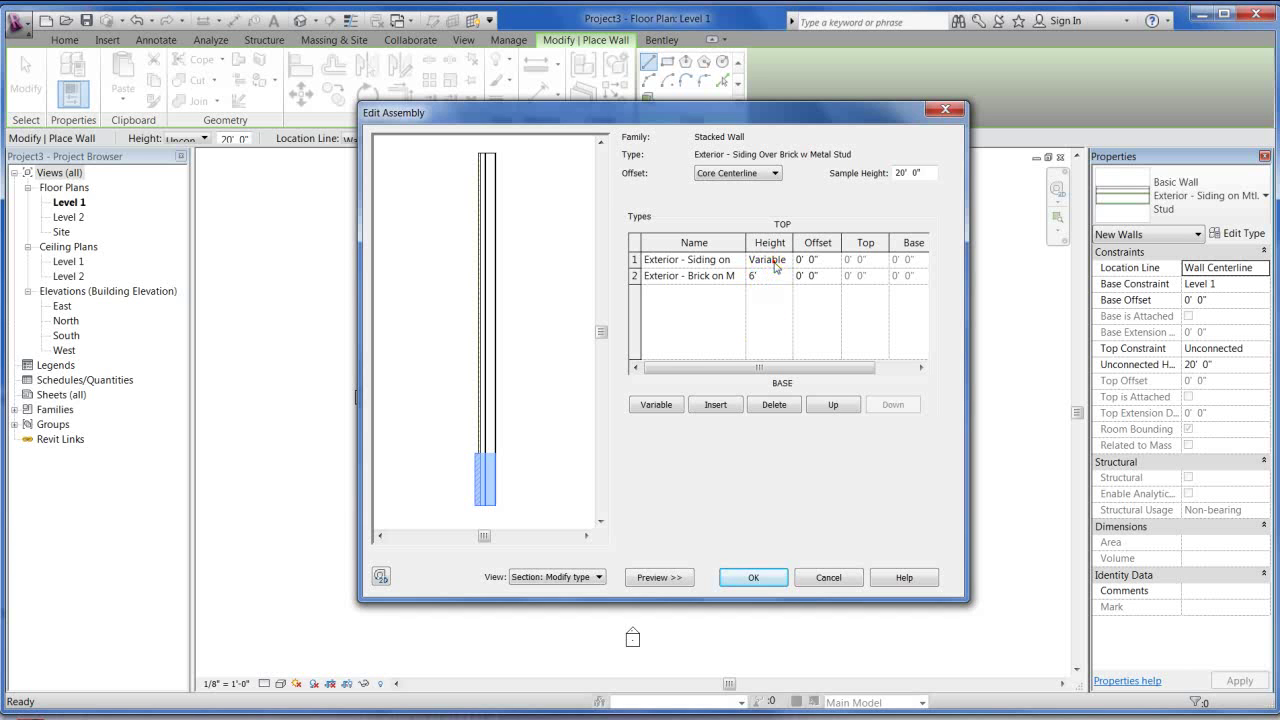
click(773, 261)
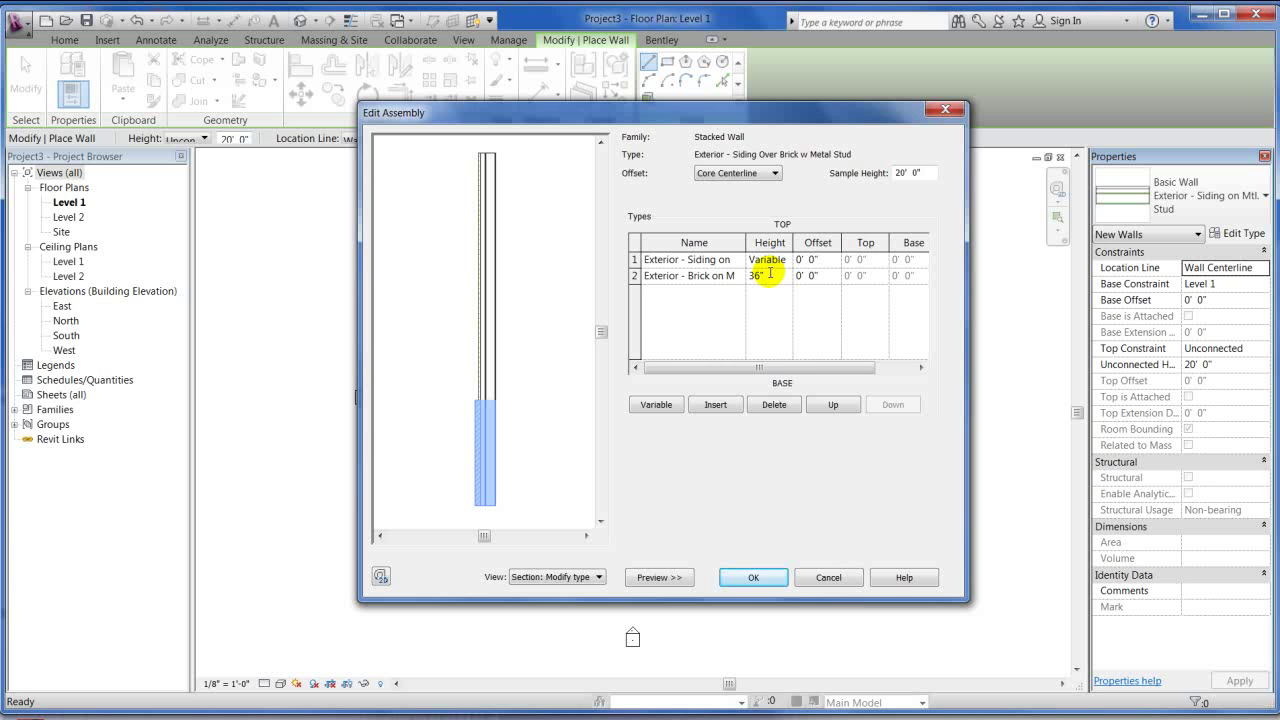
text(36)
click(775, 262)
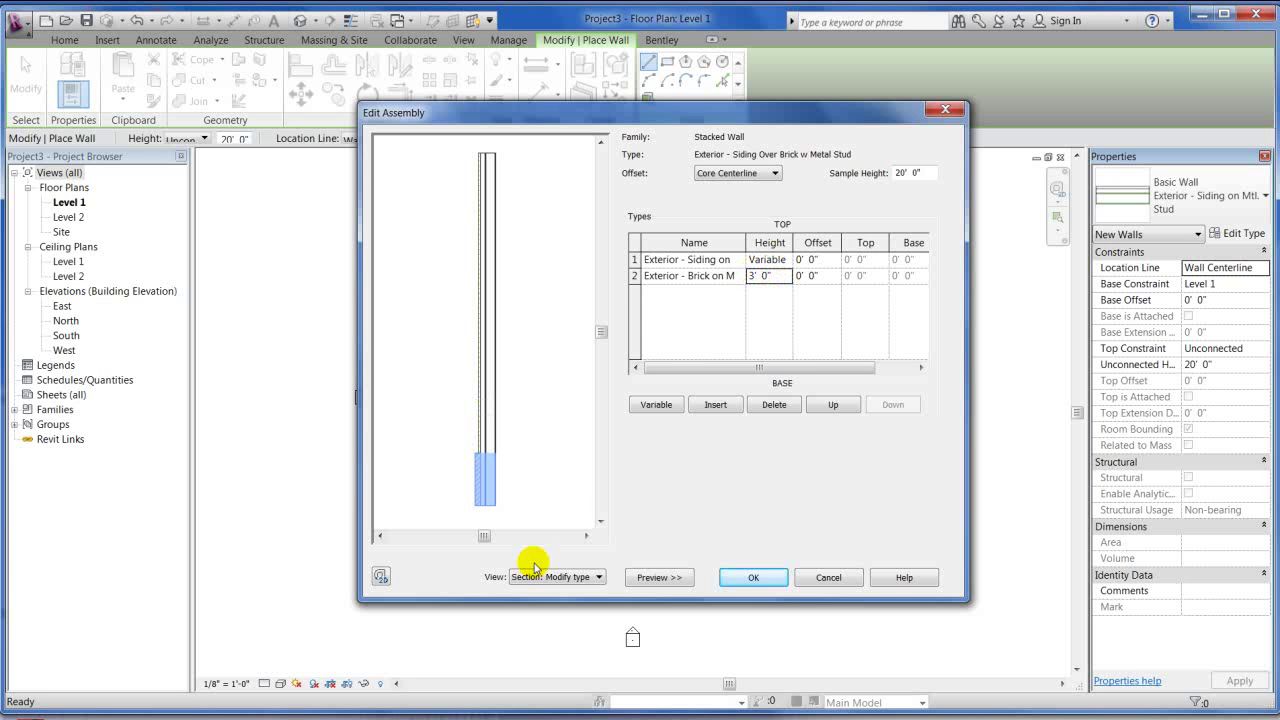
click(755, 578)
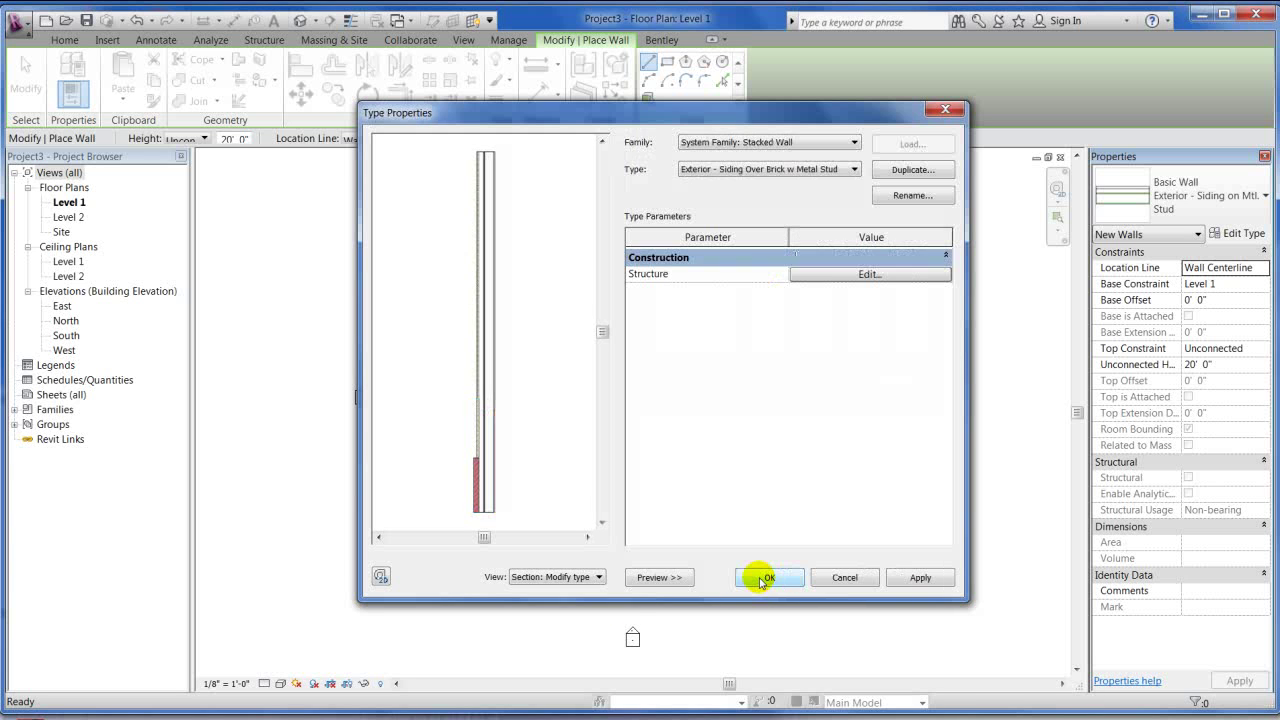
Draw four chained stacked walls forming a closed 70'-6" x 31'-0" rectangle
click(759, 580)
click(466, 324)
click(697, 324)
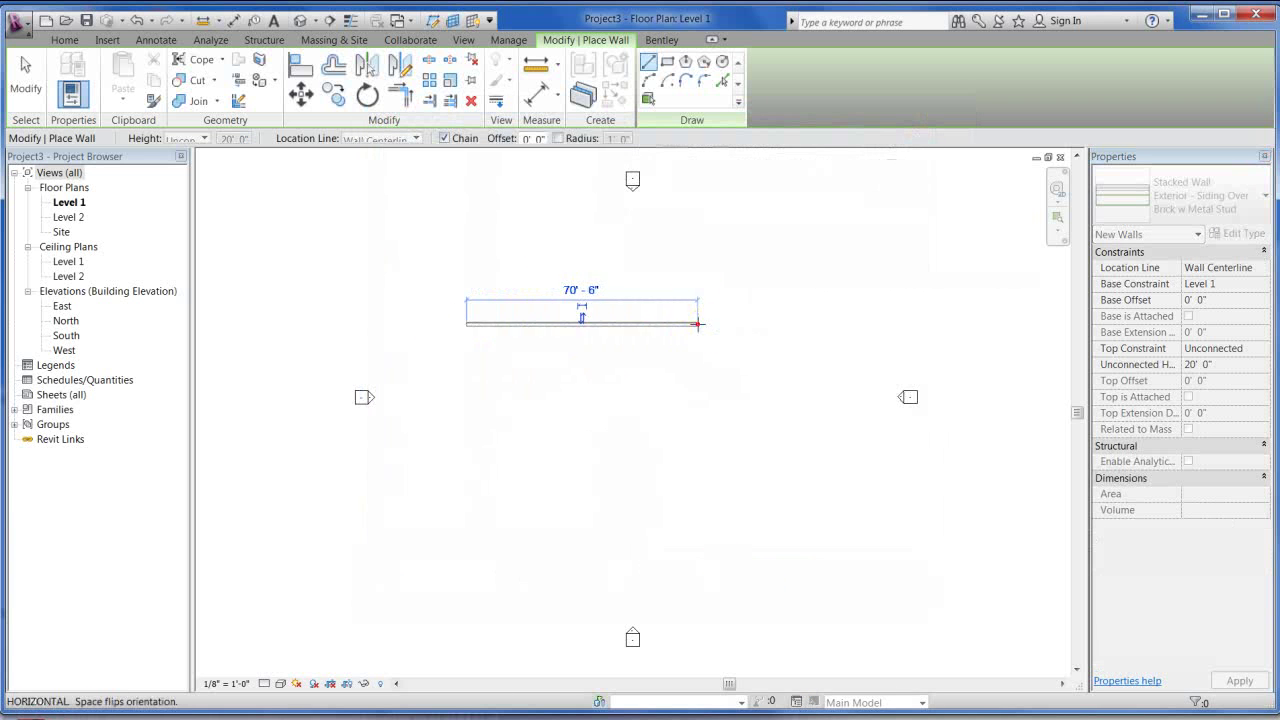
click(697, 425)
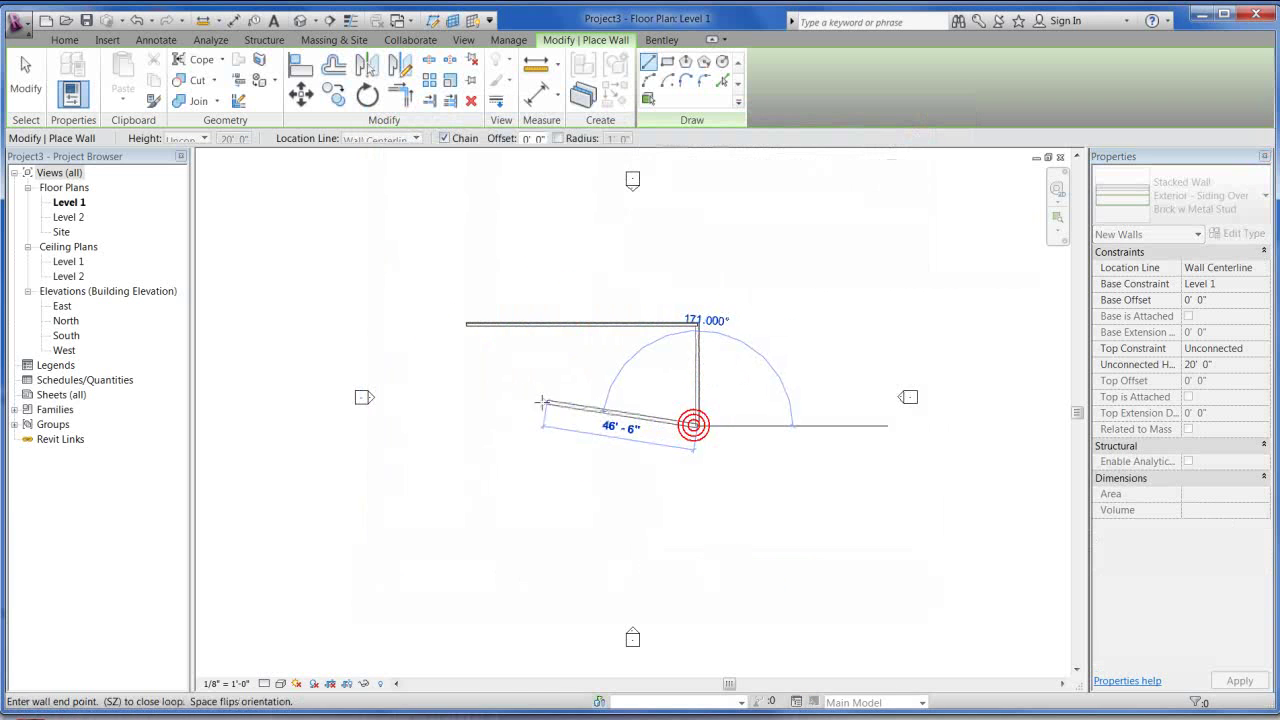
click(467, 425)
click(467, 325)
key(Escape)
key(Escape)
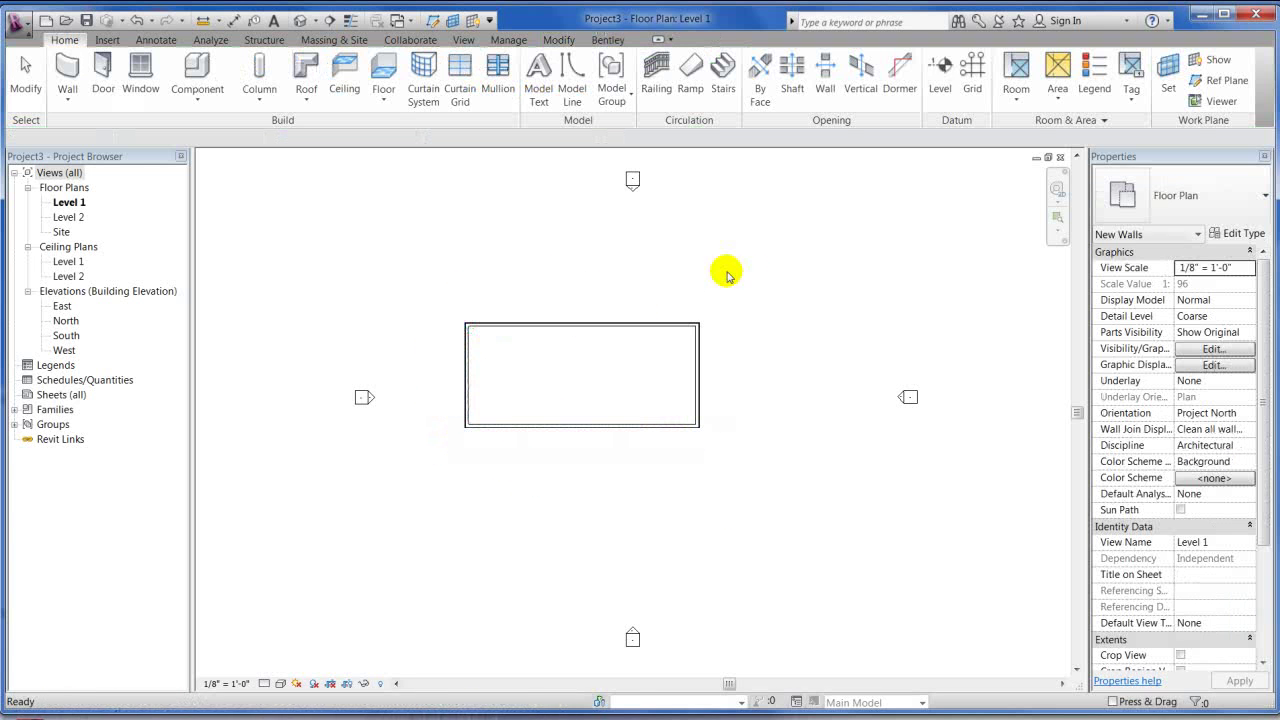
Open the North elevation and add a 3'-0" aligned dimension (DI) to the brick base
double_click(634, 188)
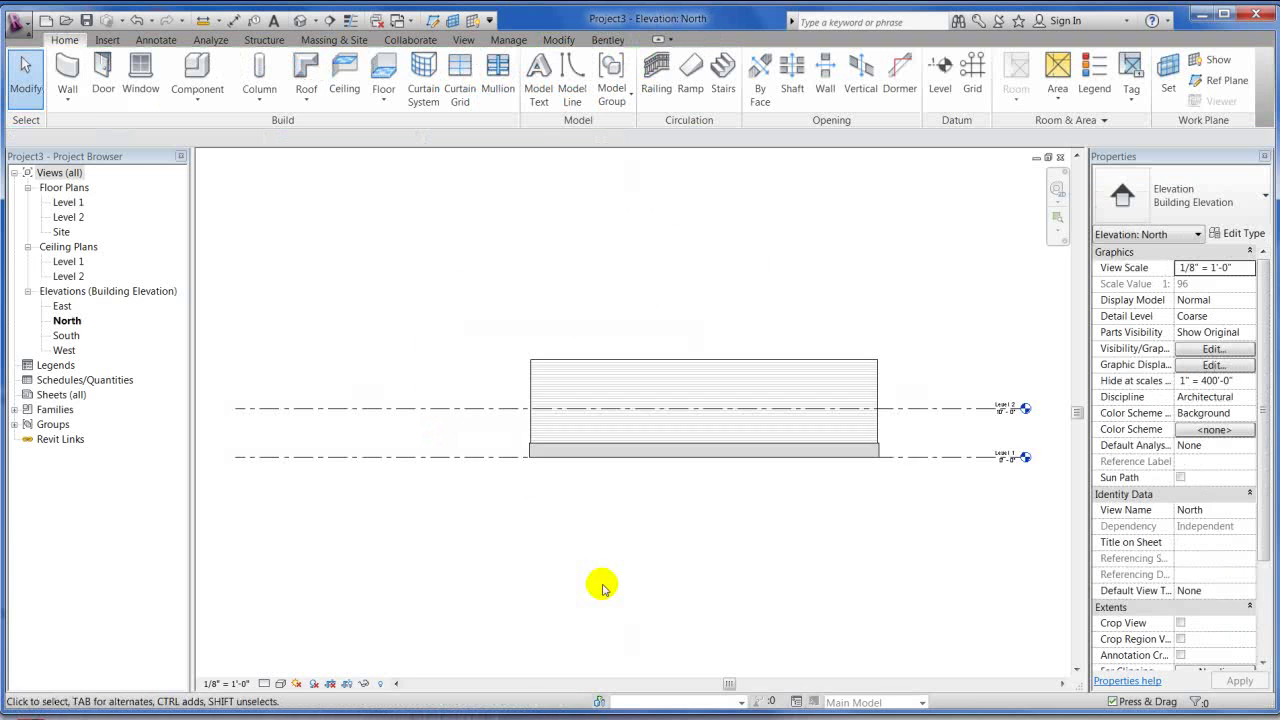
scroll(565, 555, up, 5)
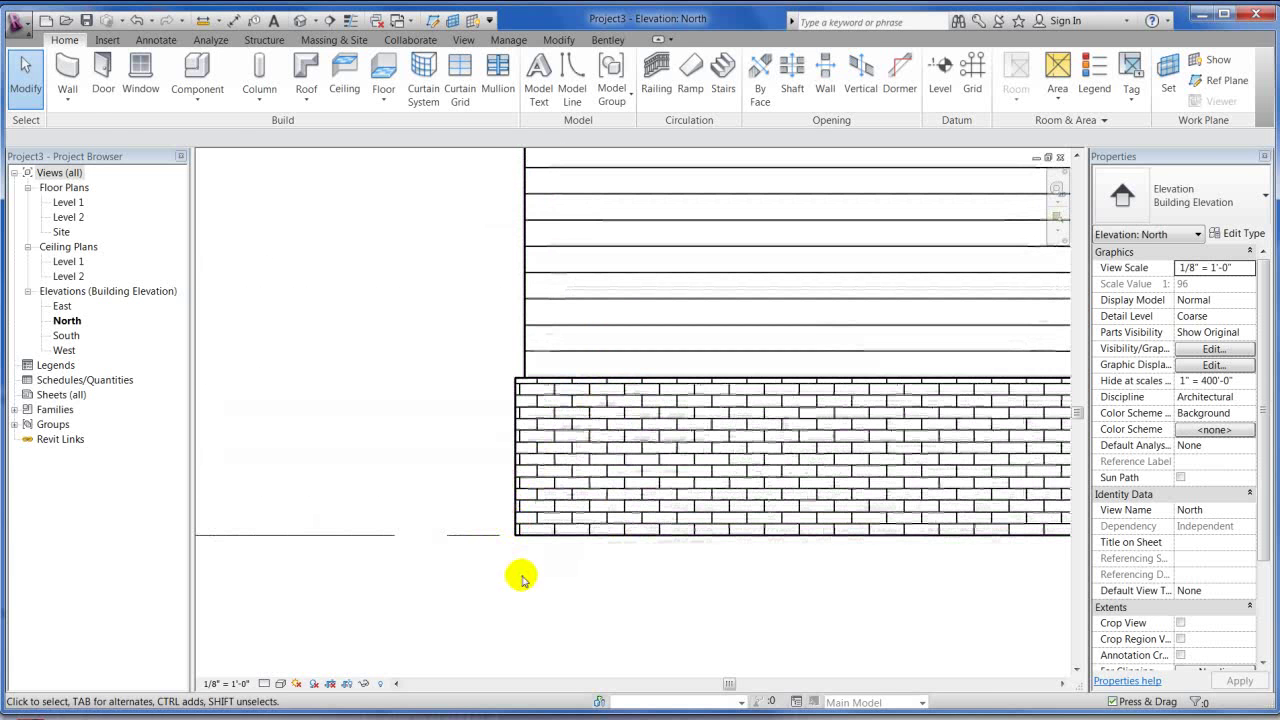
key(d)
key(i)
click(468, 535)
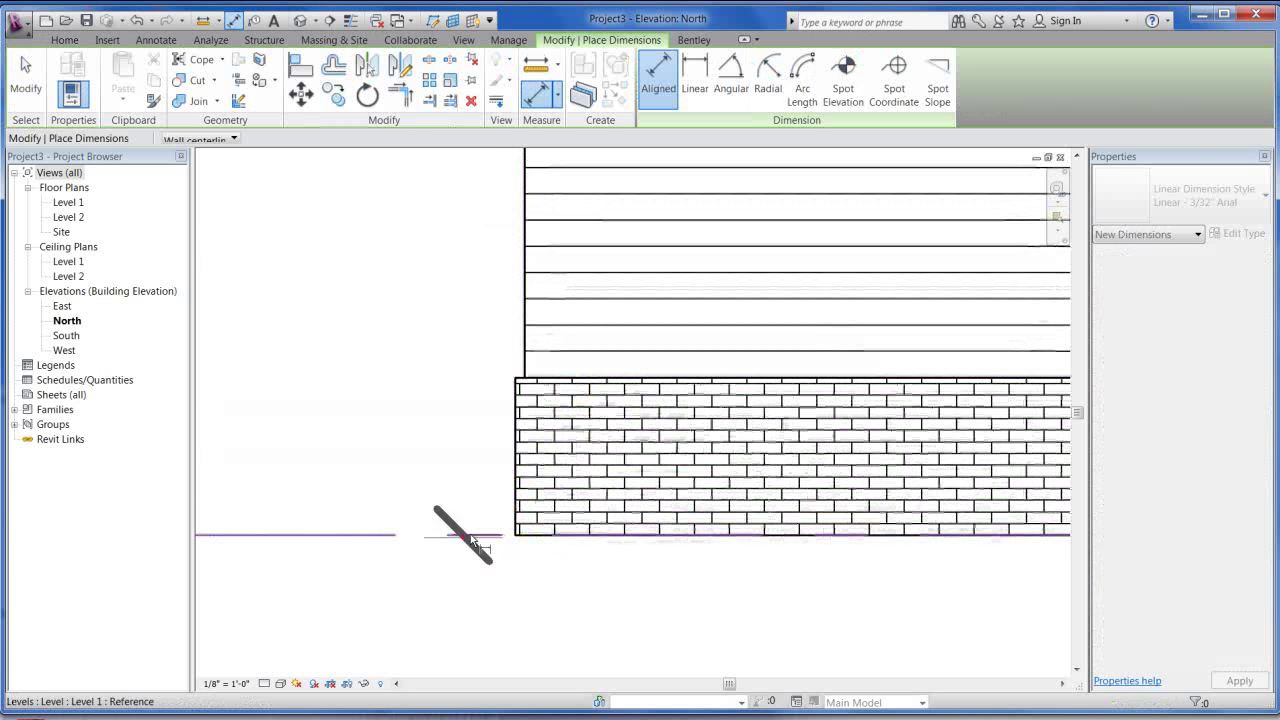
click(538, 378)
click(414, 452)
Finish dimensioning and check the stacked wall's type by selecting it
scroll(482, 466, down, 3)
key(Escape)
key(Escape)
scroll(503, 429, down, 2)
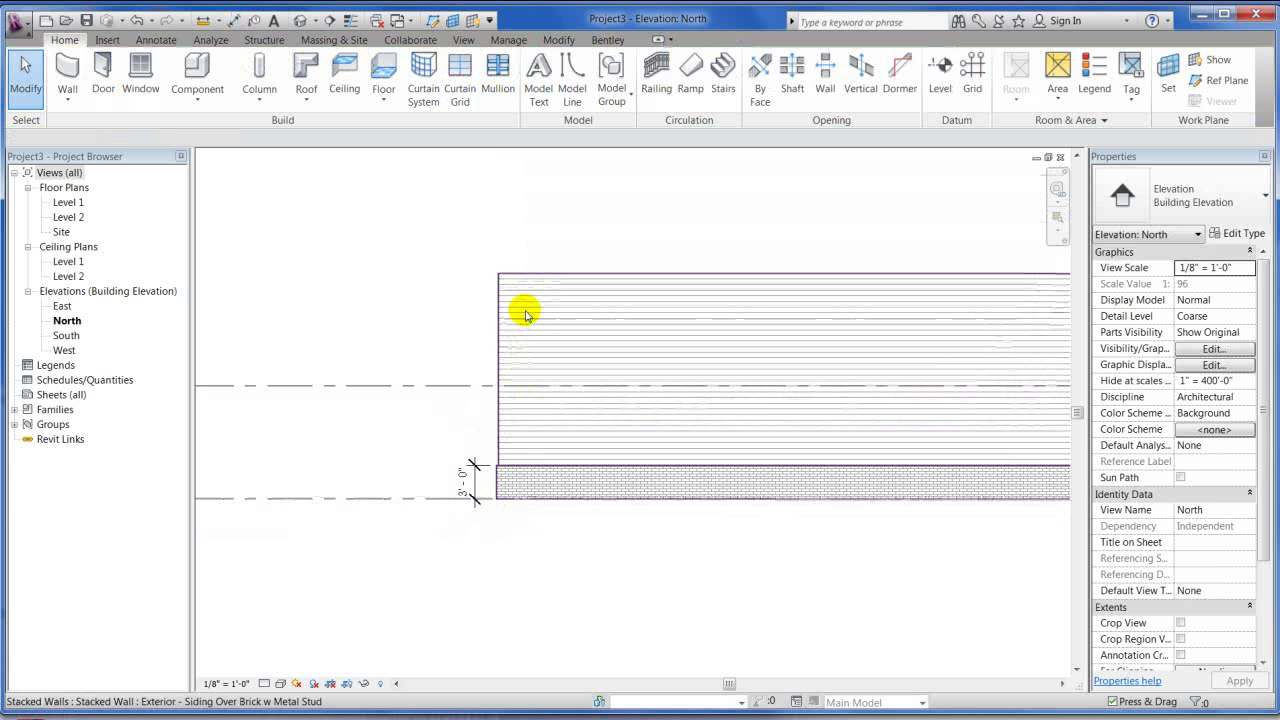
scroll(513, 490, up, 3)
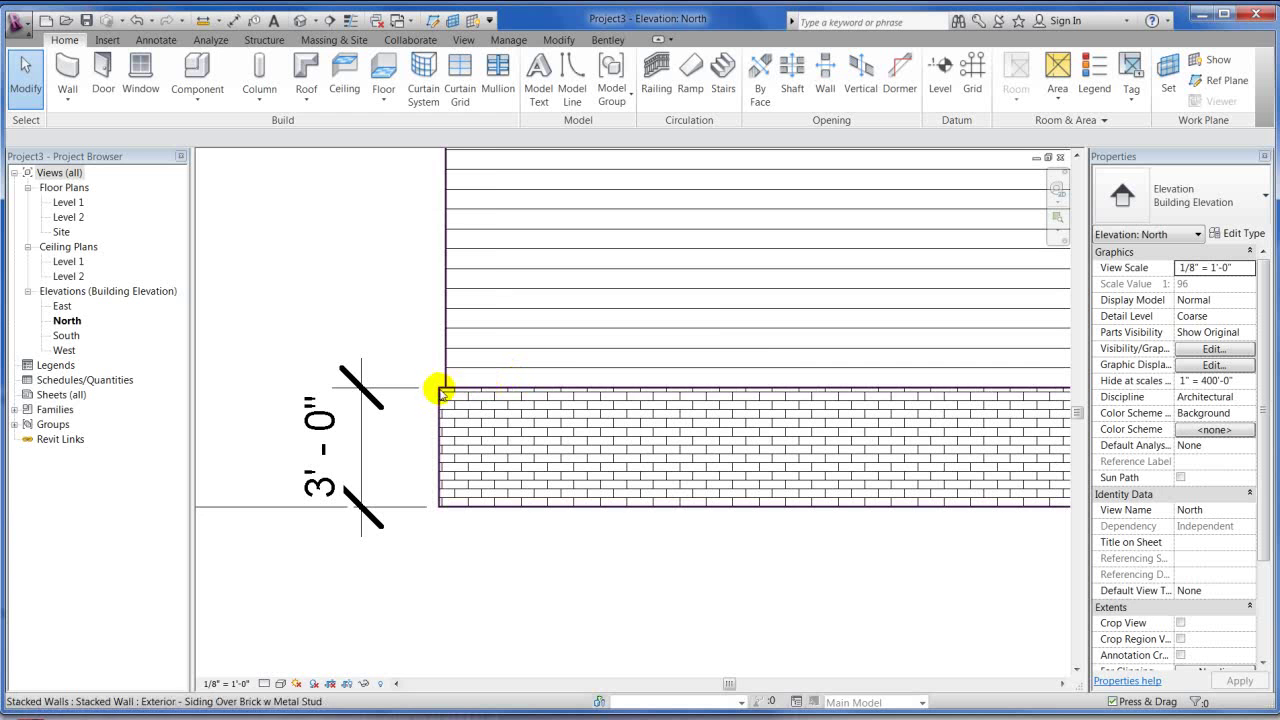
click(528, 386)
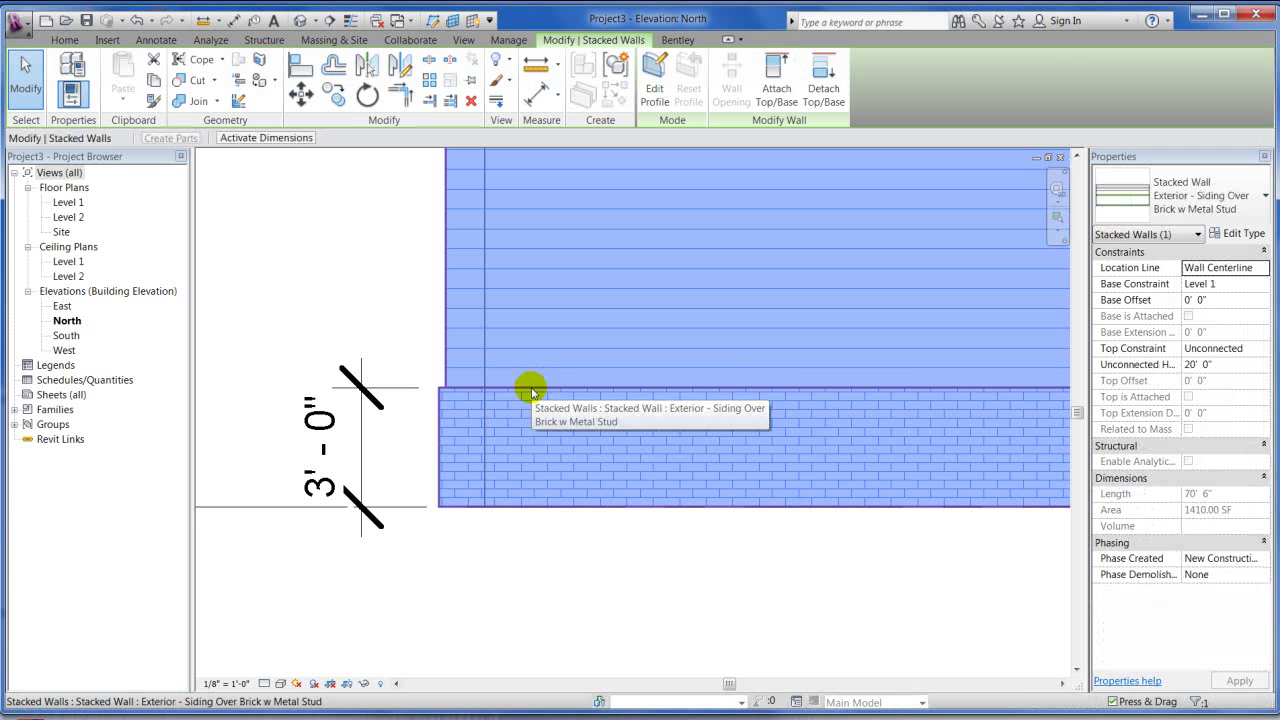
key(Escape)
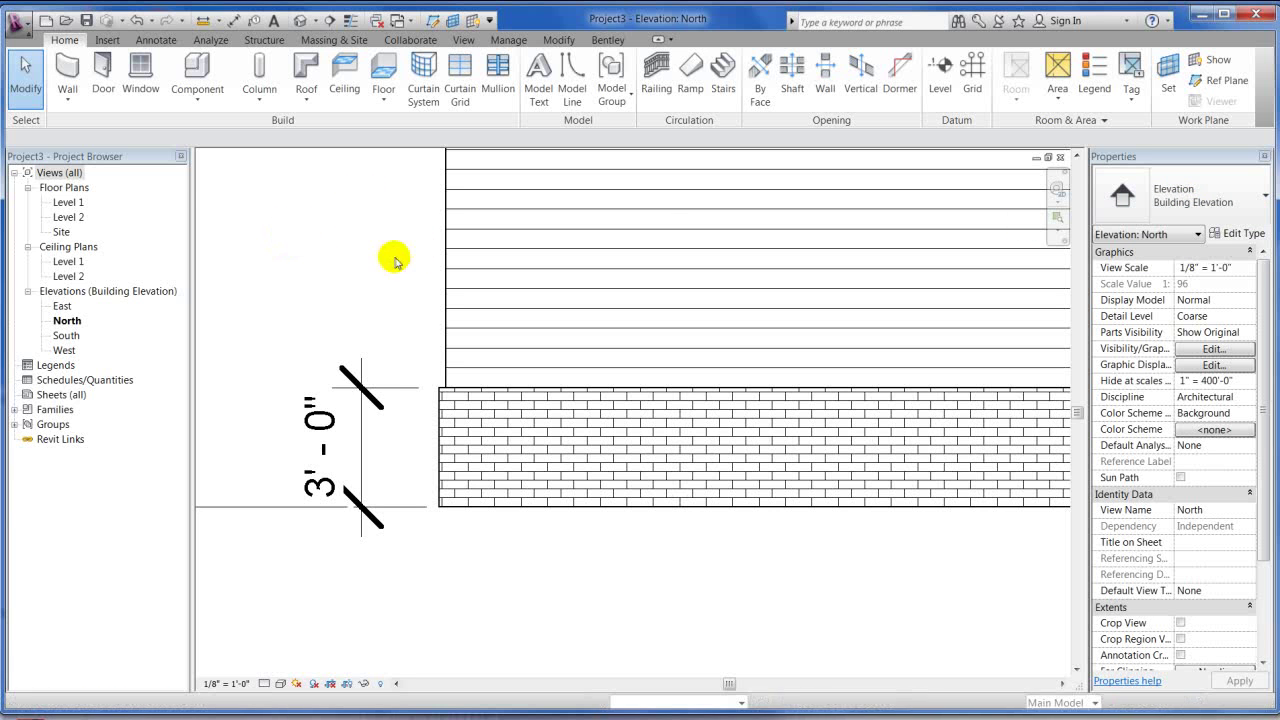
On Level 1, choose Exterior - Brick on Mtl. Stud for the Wall tool and open its layer structure
double_click(70, 202)
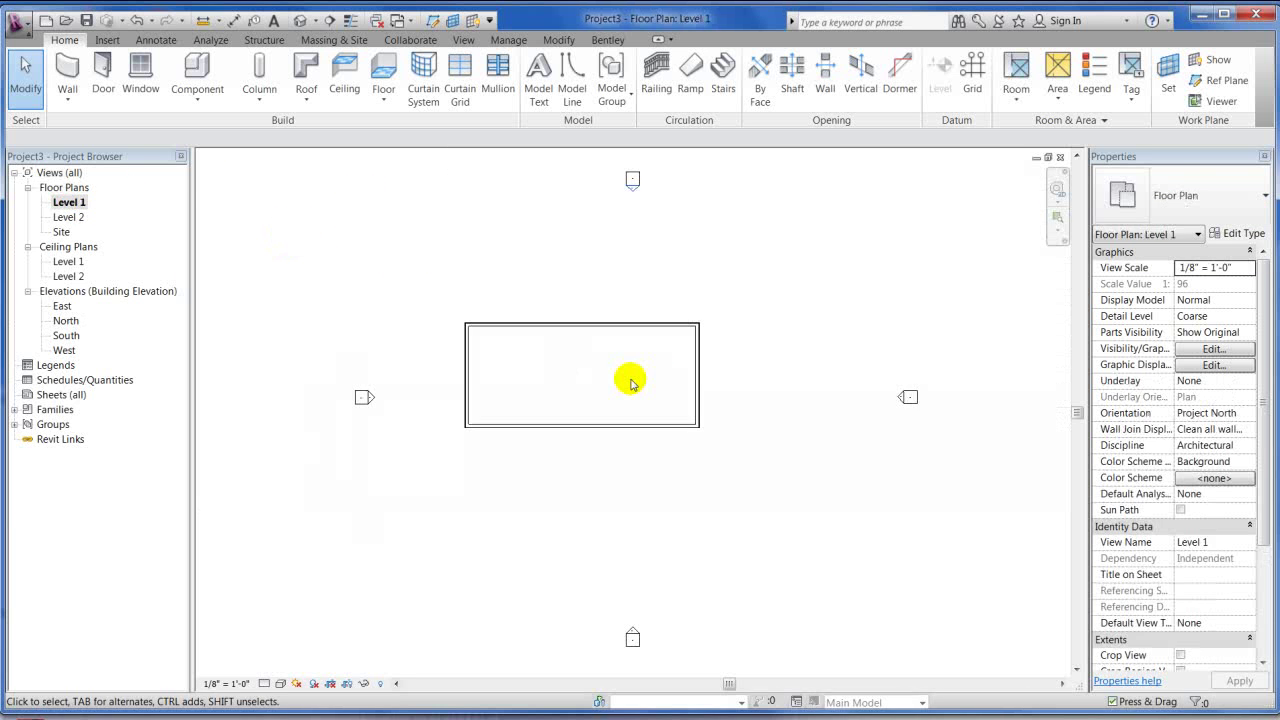
click(67, 72)
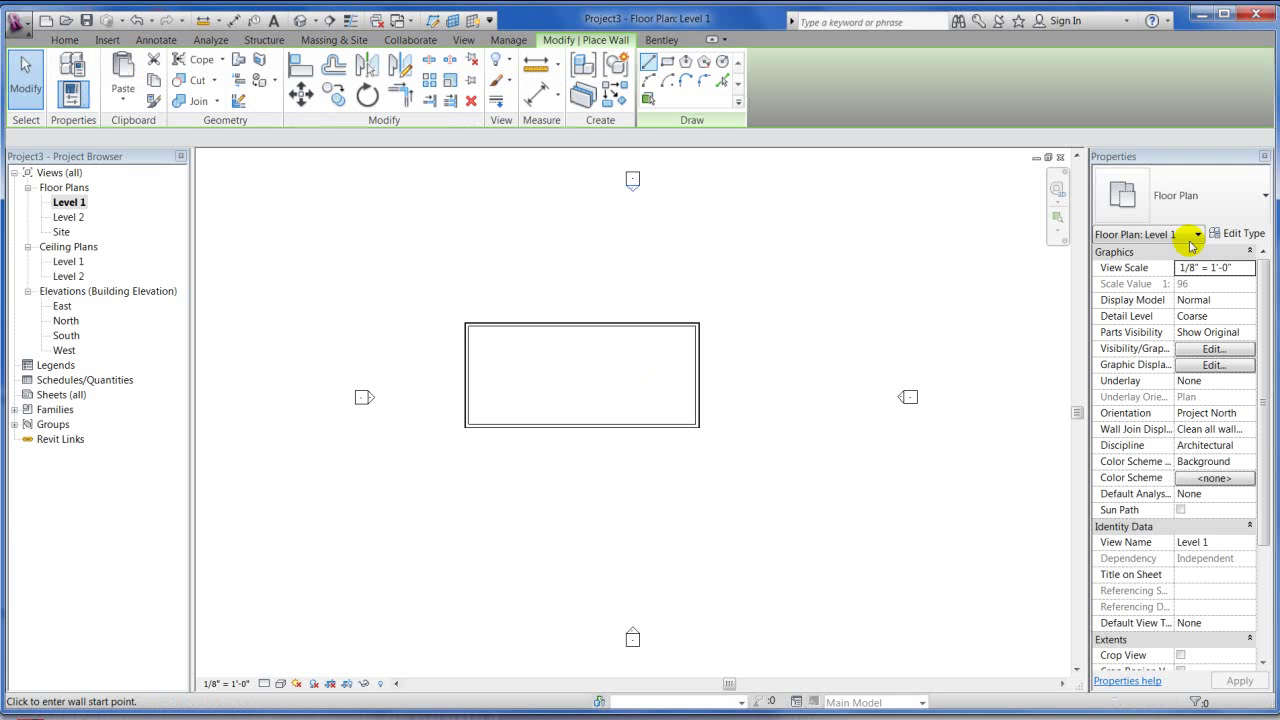
click(1130, 190)
scroll(1130, 370, up, 5)
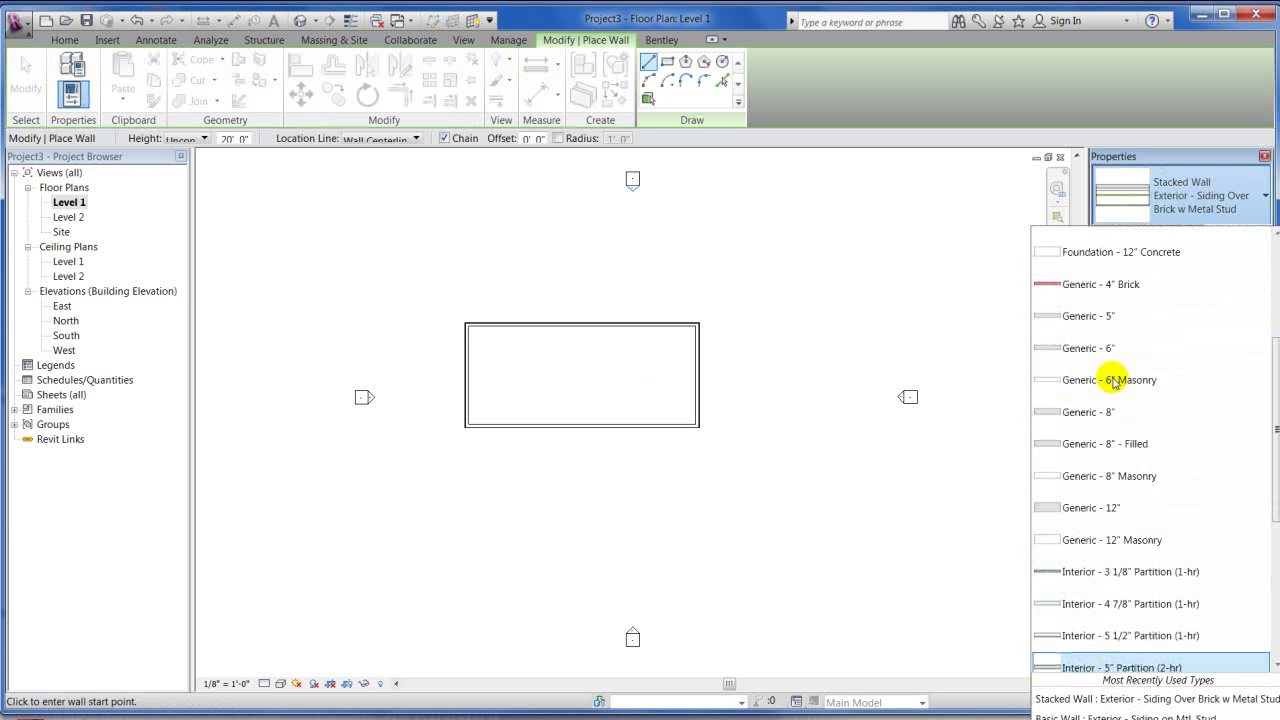
scroll(1113, 383, up, 3)
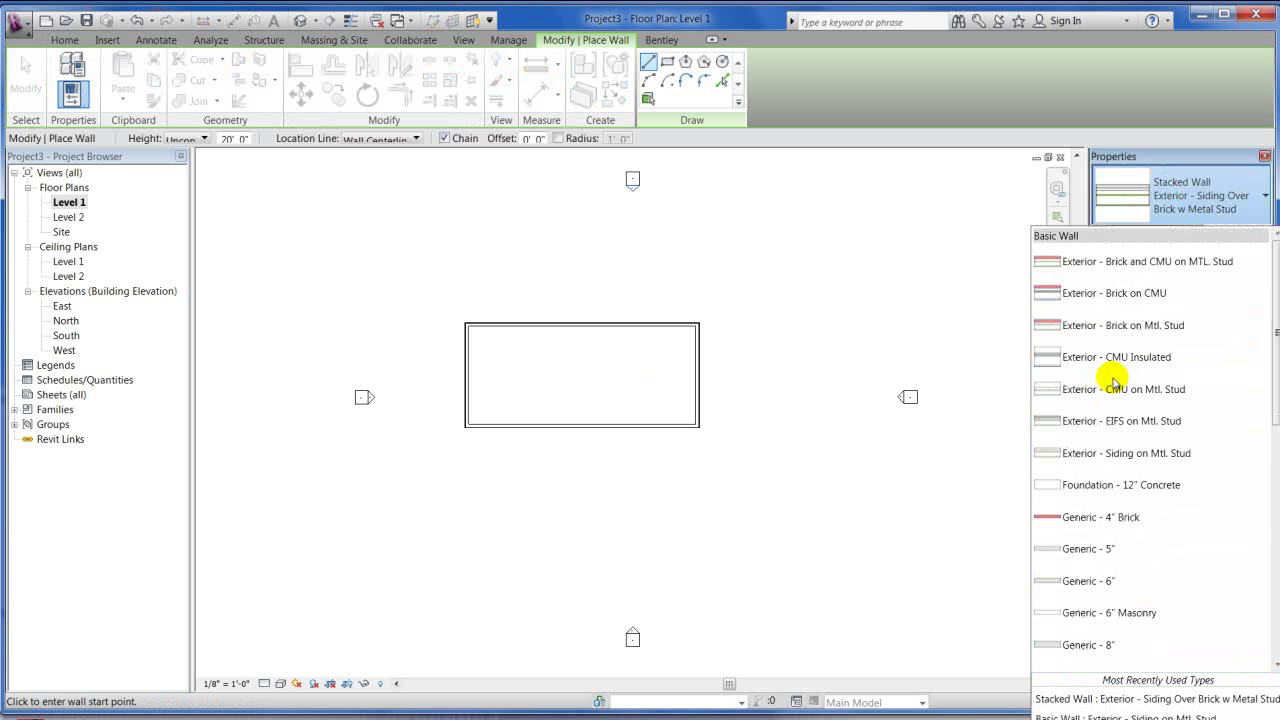
click(1141, 327)
click(1240, 238)
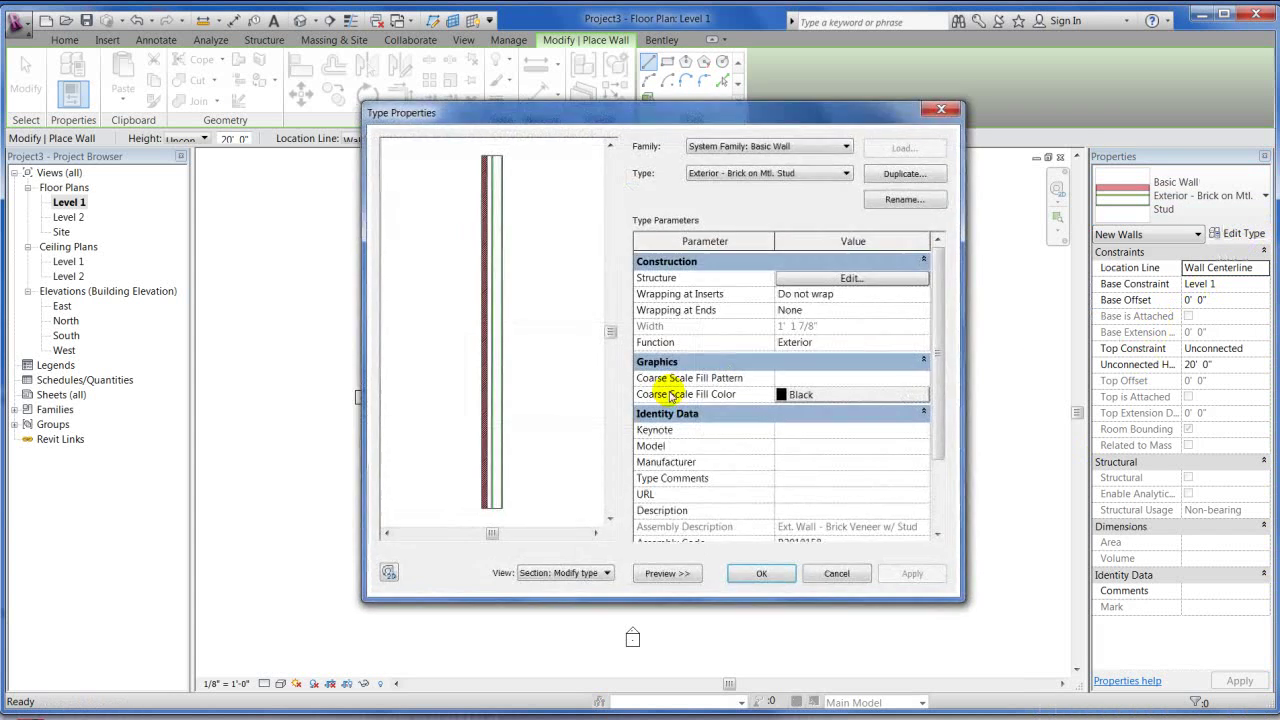
click(821, 280)
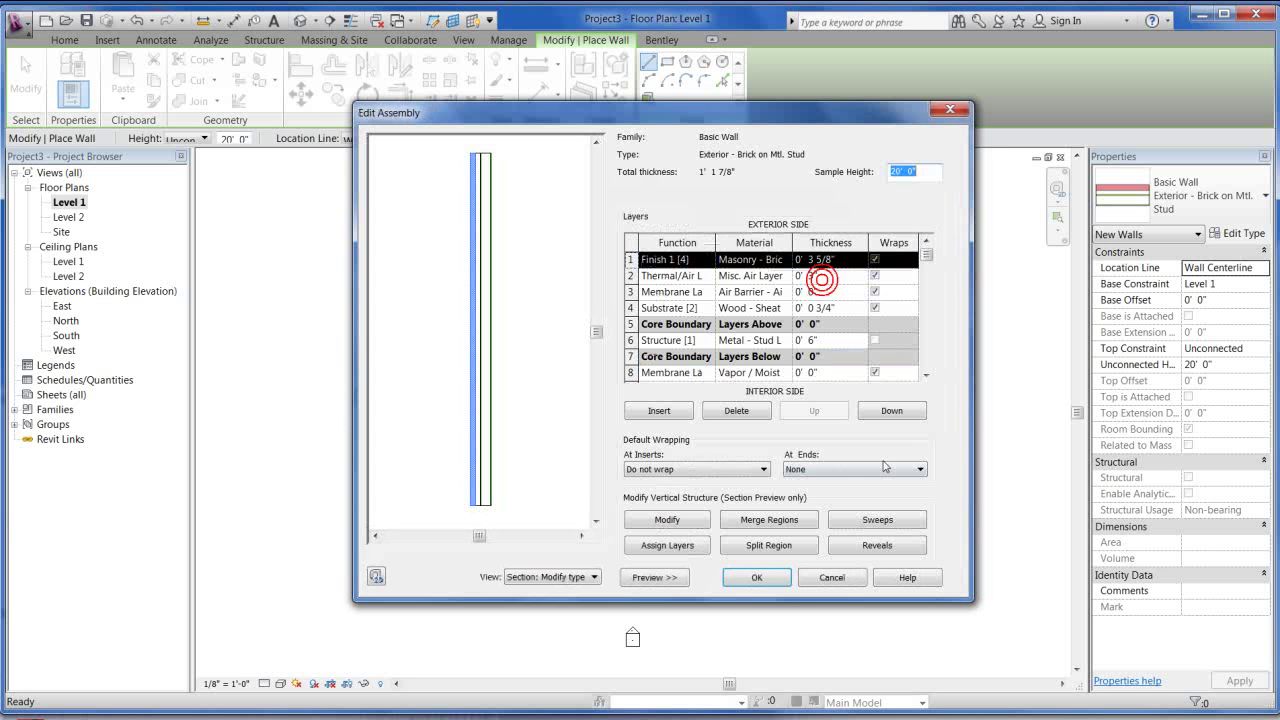
Add a wall sweep using the Sill-Precast : 5" Wide profile
click(880, 520)
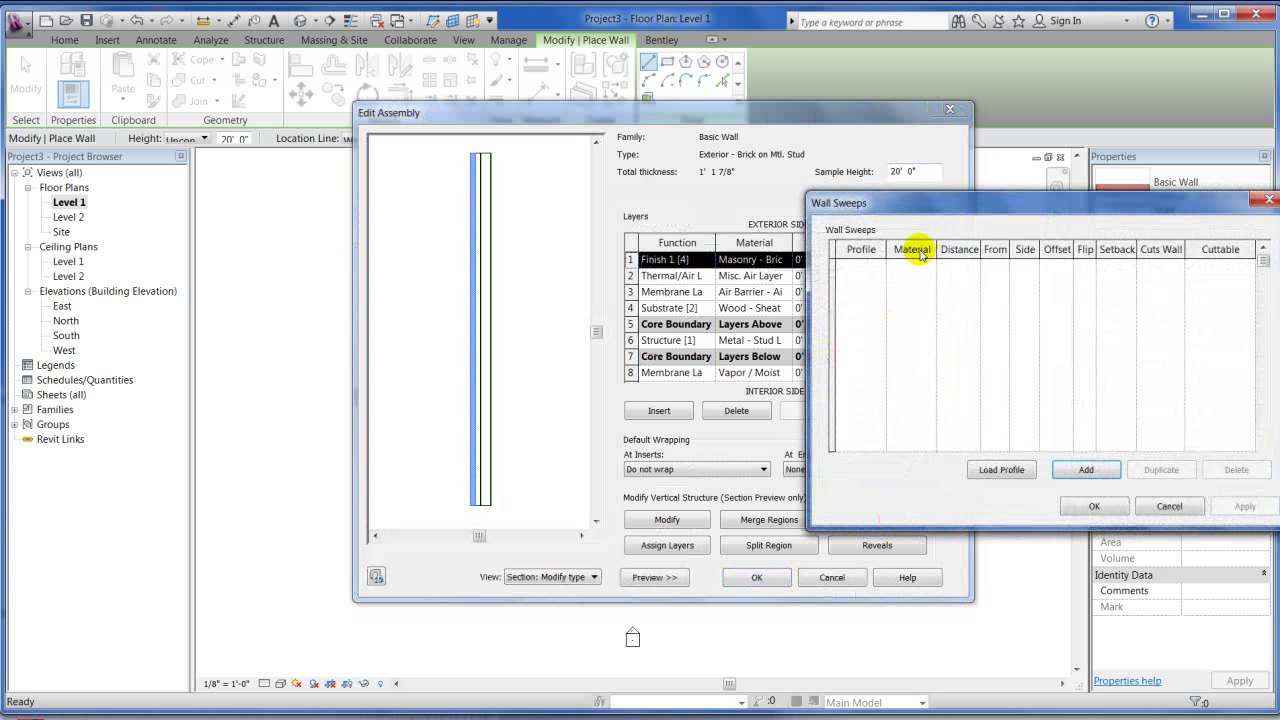
click(863, 249)
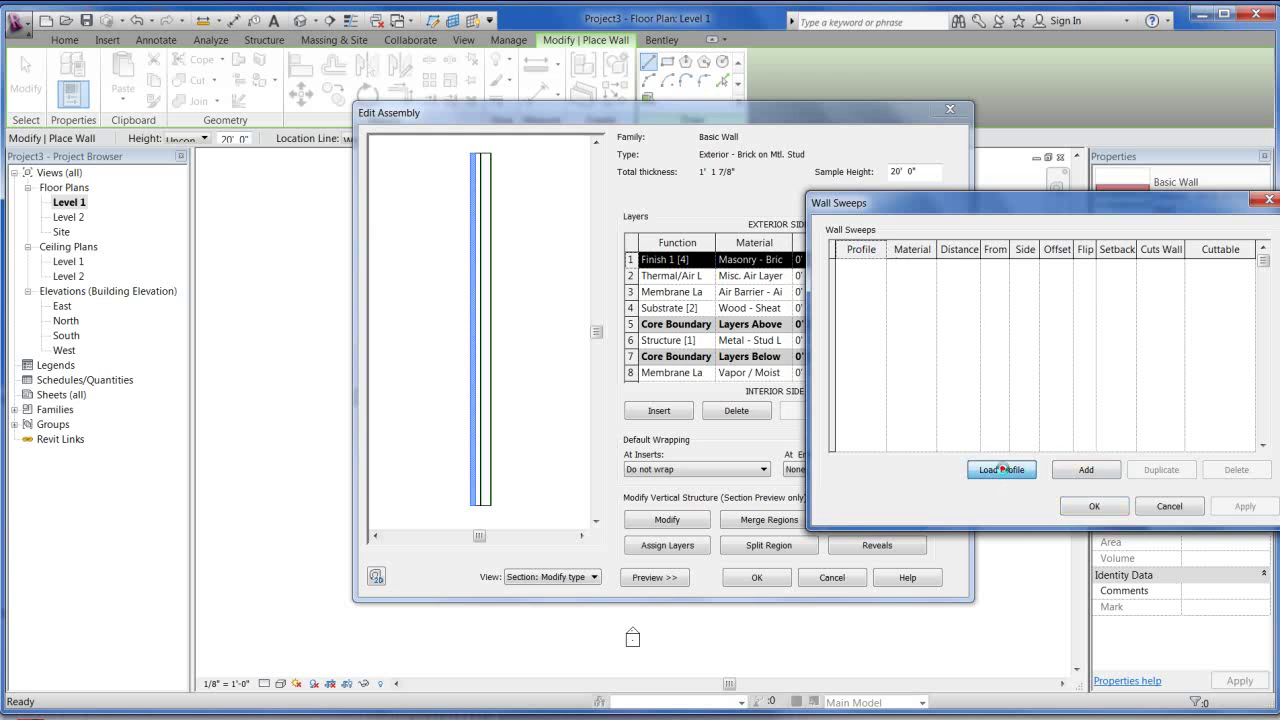
click(1003, 470)
key(Escape)
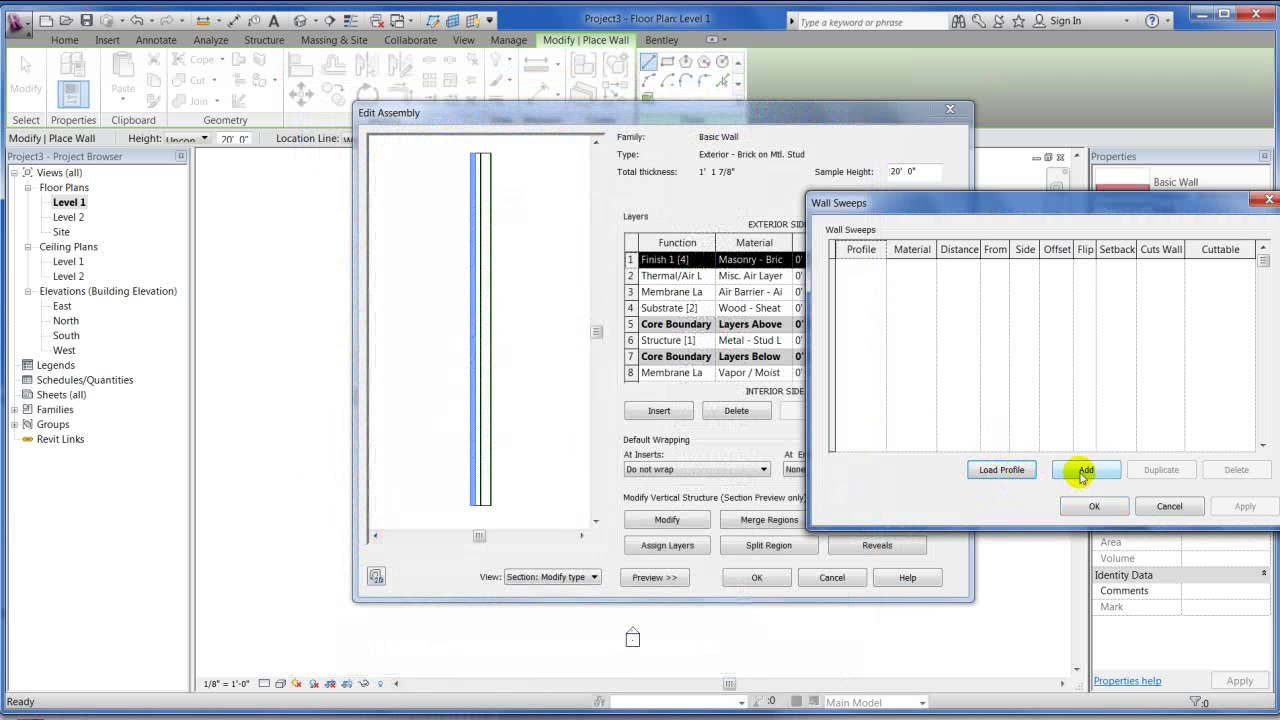
click(1086, 470)
click(878, 267)
click(880, 267)
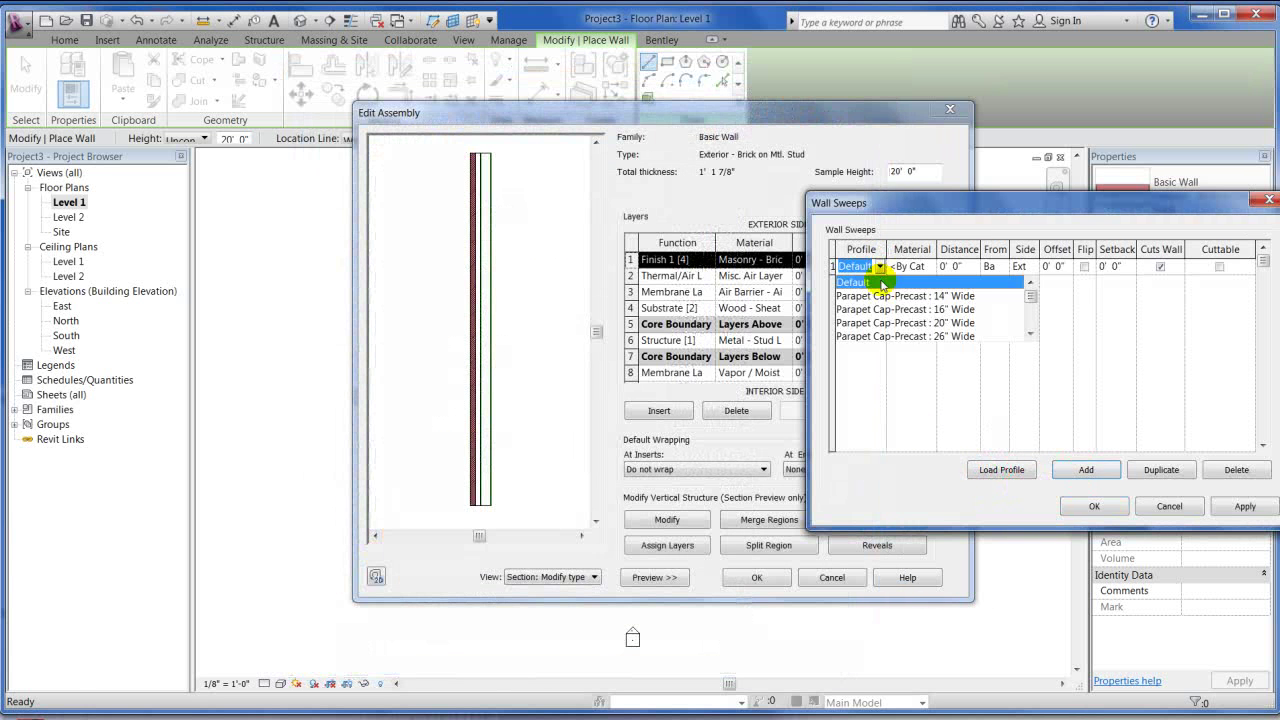
drag(1029, 297, 1029, 325)
scroll(940, 300, up, 2)
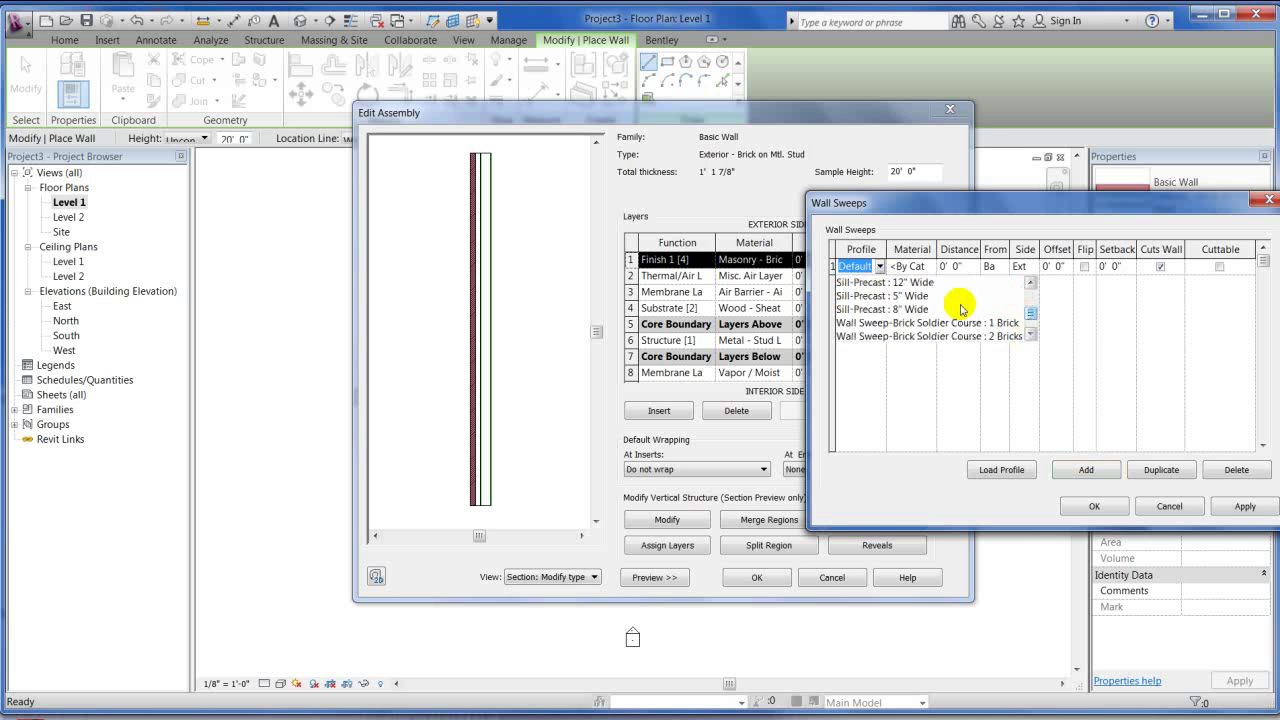
click(913, 296)
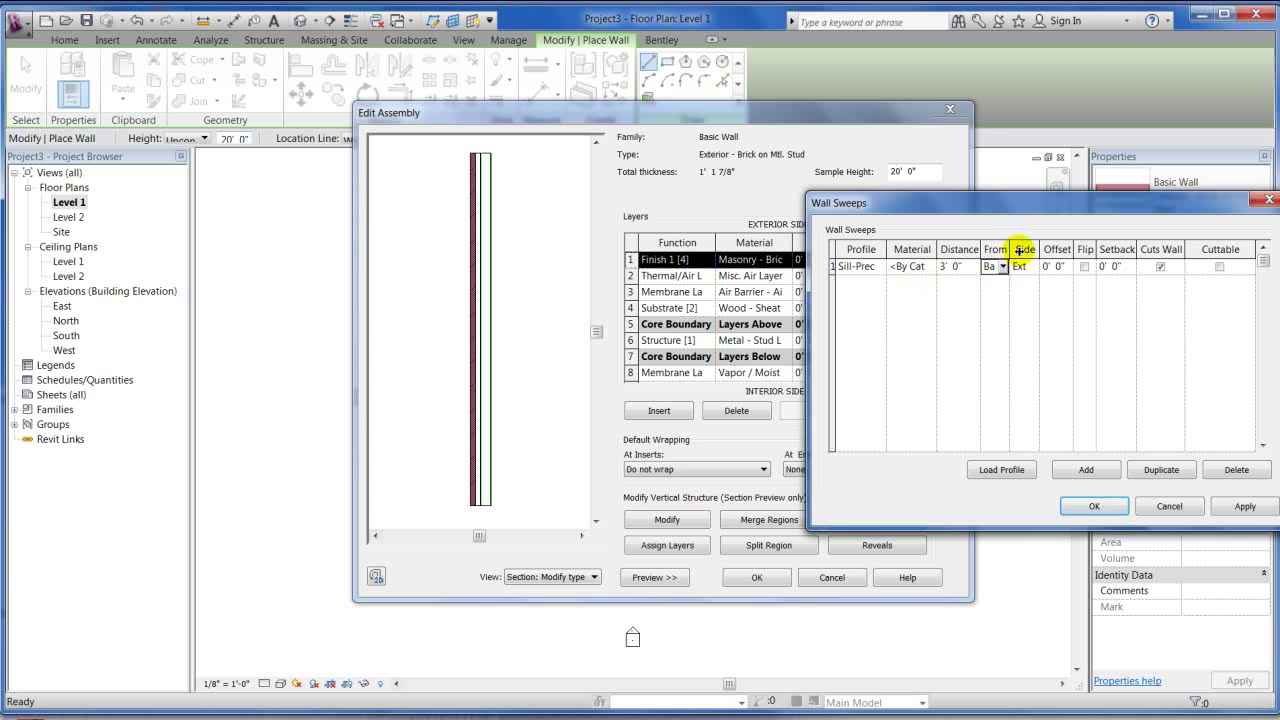
Place the sweep 3' 0" from the Base and confirm the wall assembly
click(1002, 266)
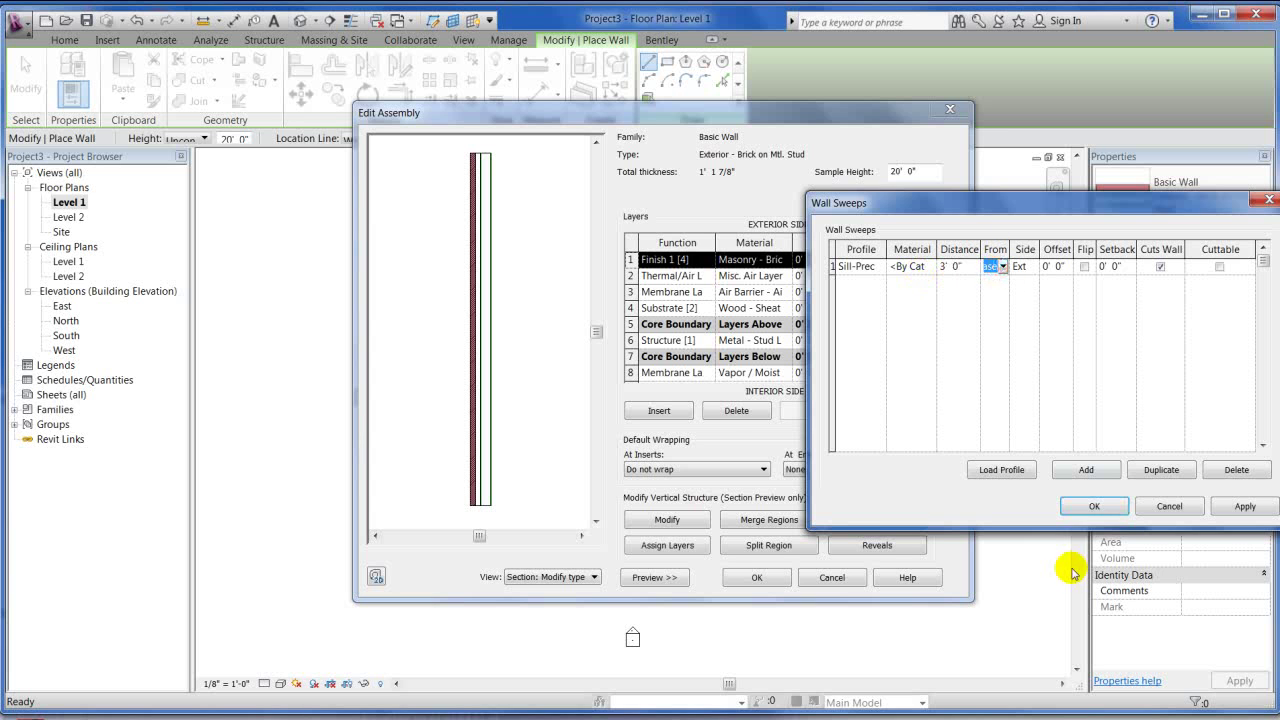
click(1094, 507)
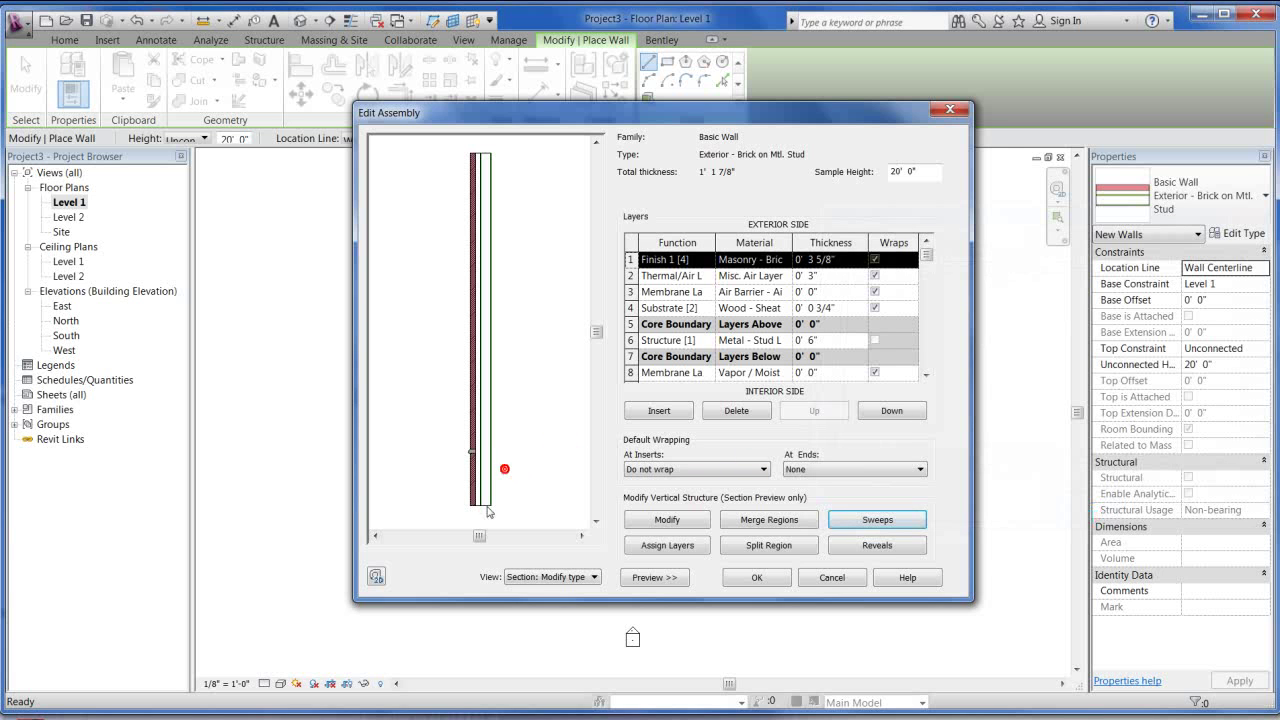
scroll(482, 518, up, 4)
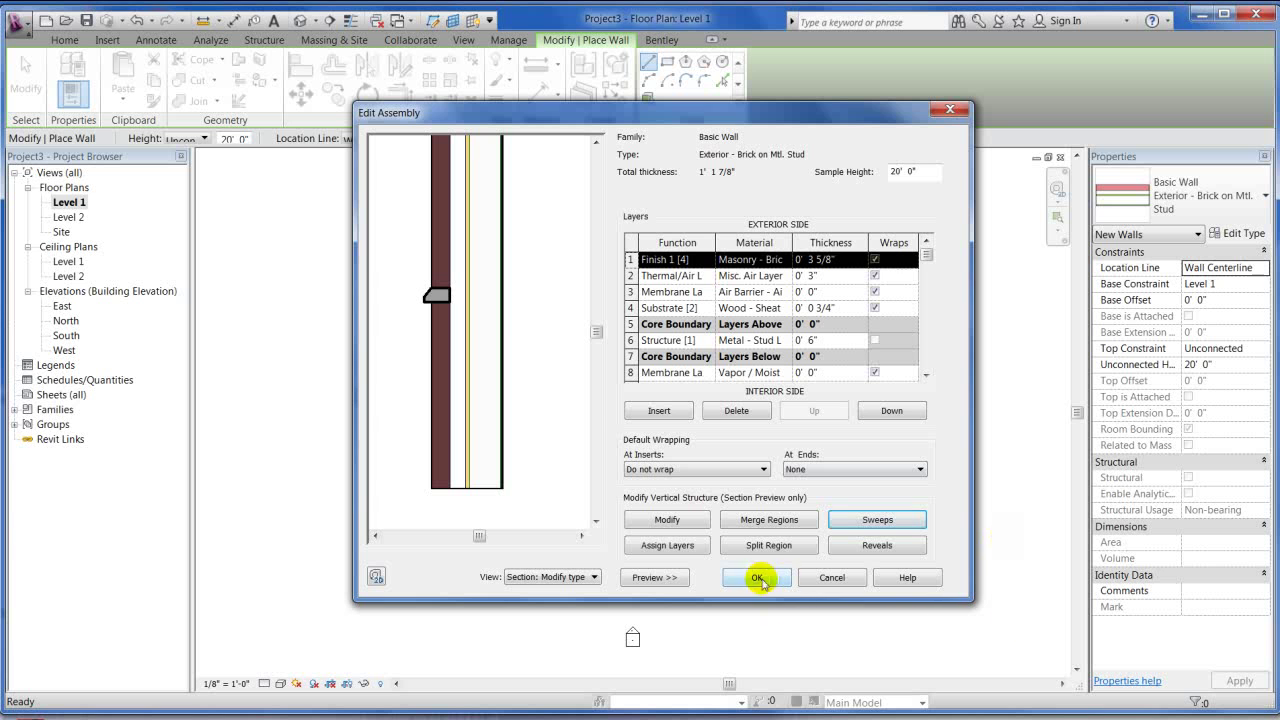
click(757, 577)
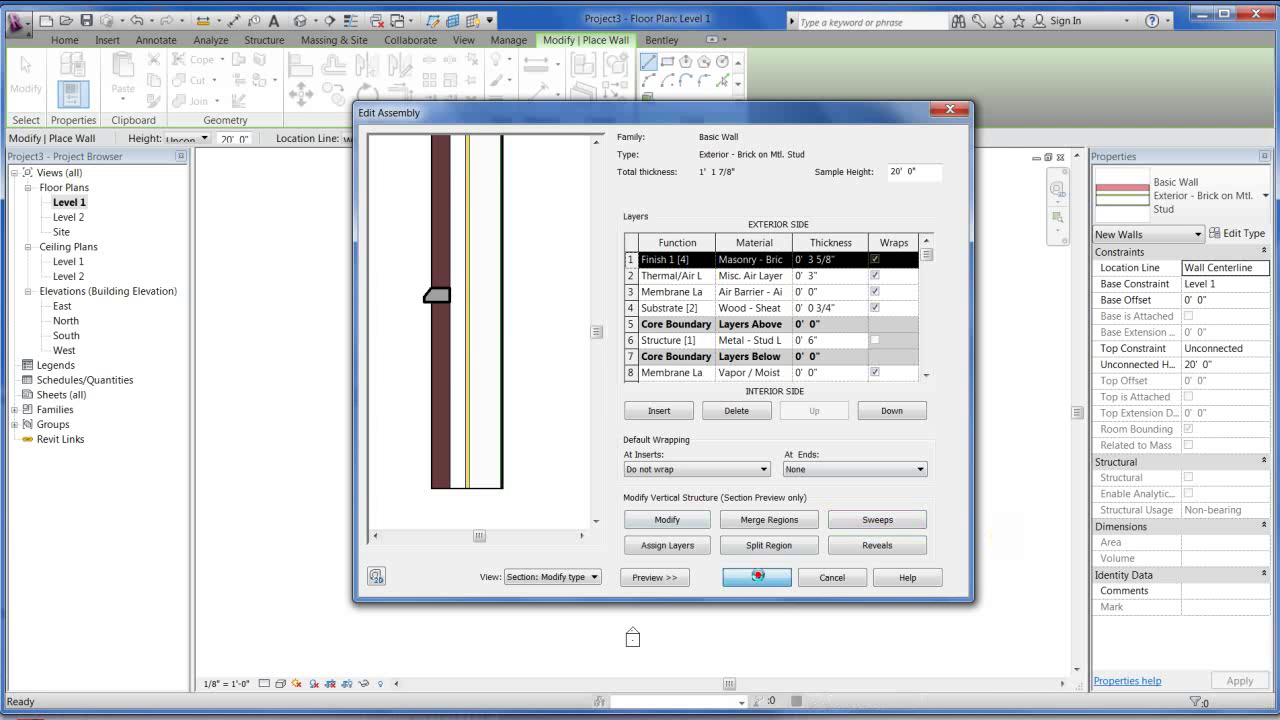
Confirm the wall type, stop placing walls, and orbit the default 3D view to face the wall
click(757, 492)
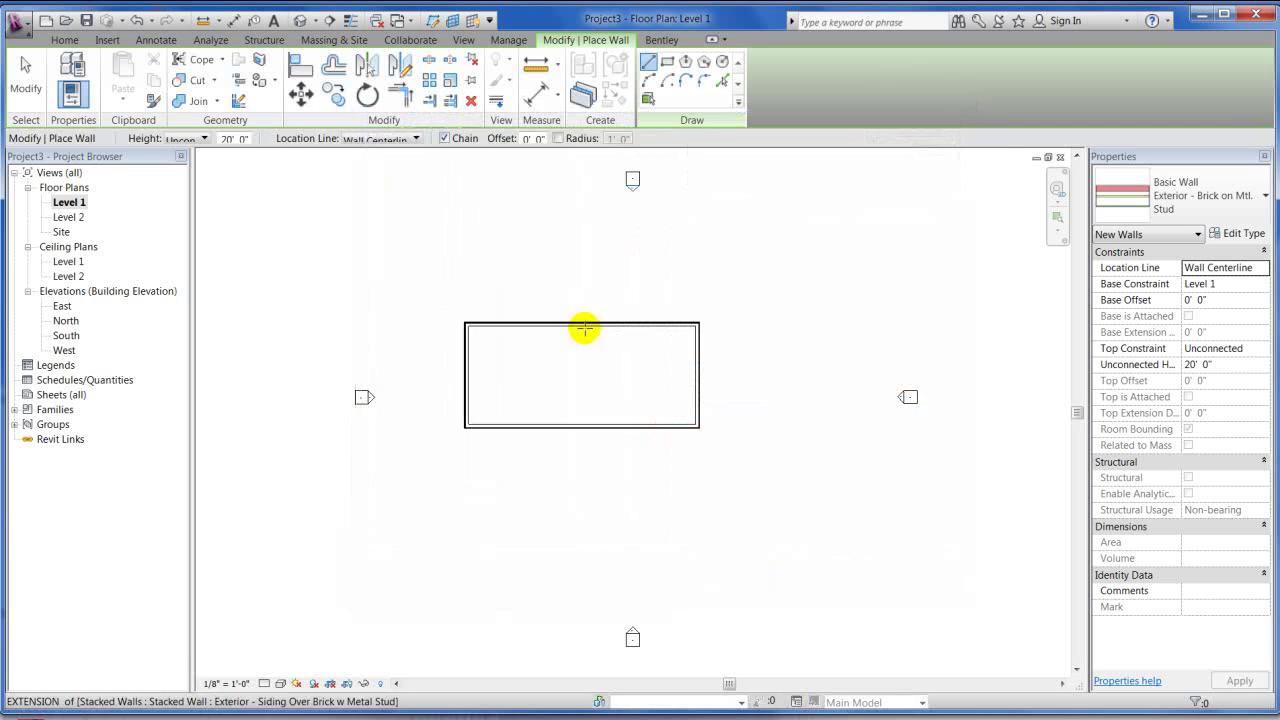
key(Escape)
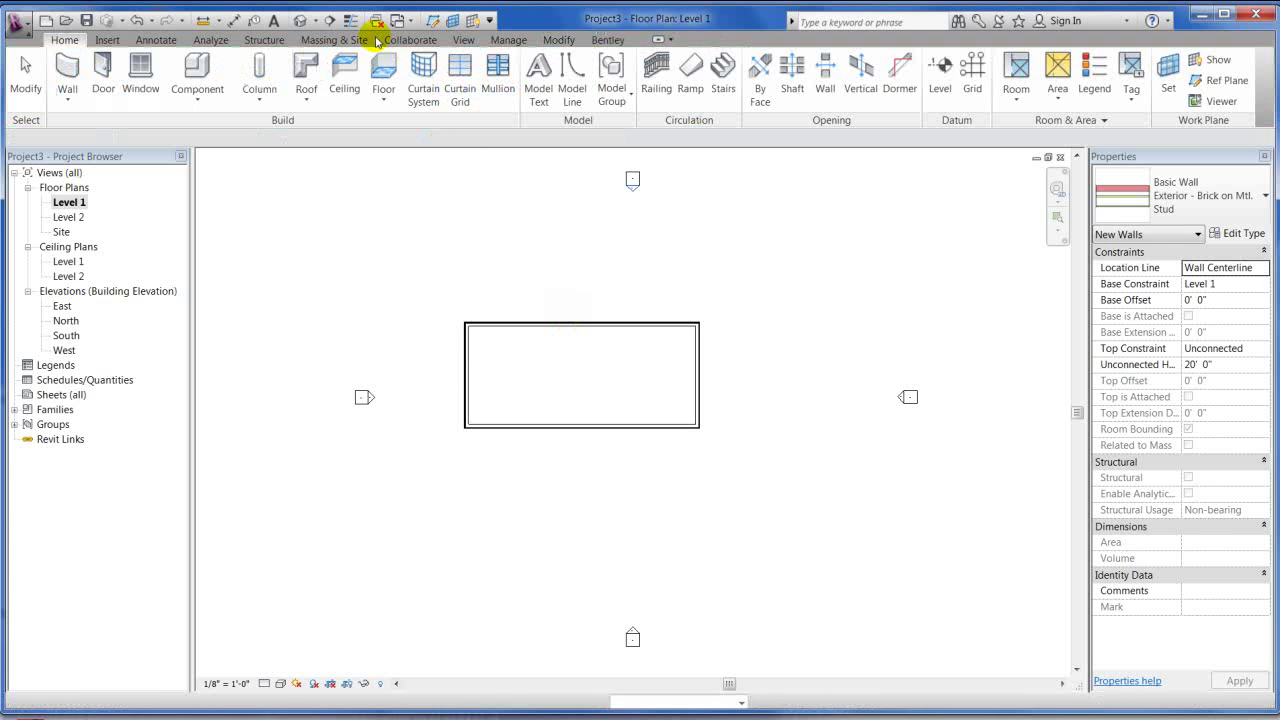
click(300, 21)
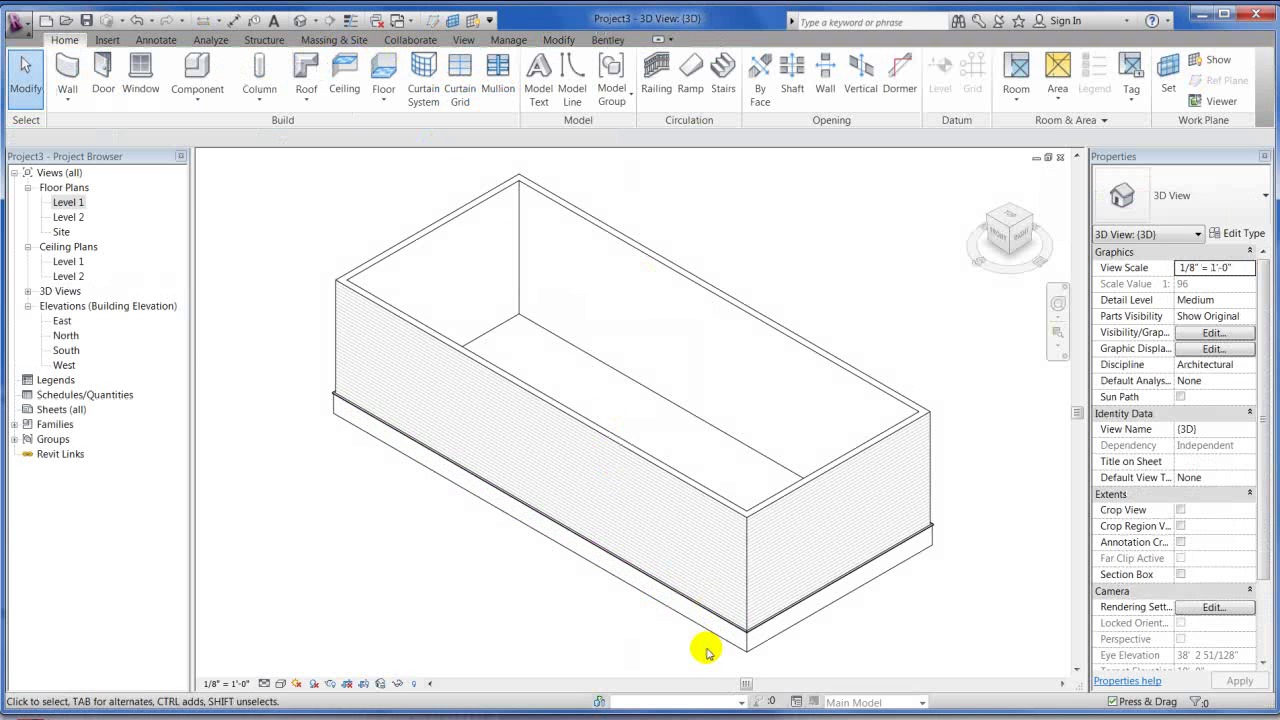
scroll(745, 650, up, 5)
scroll(745, 630, up, 4)
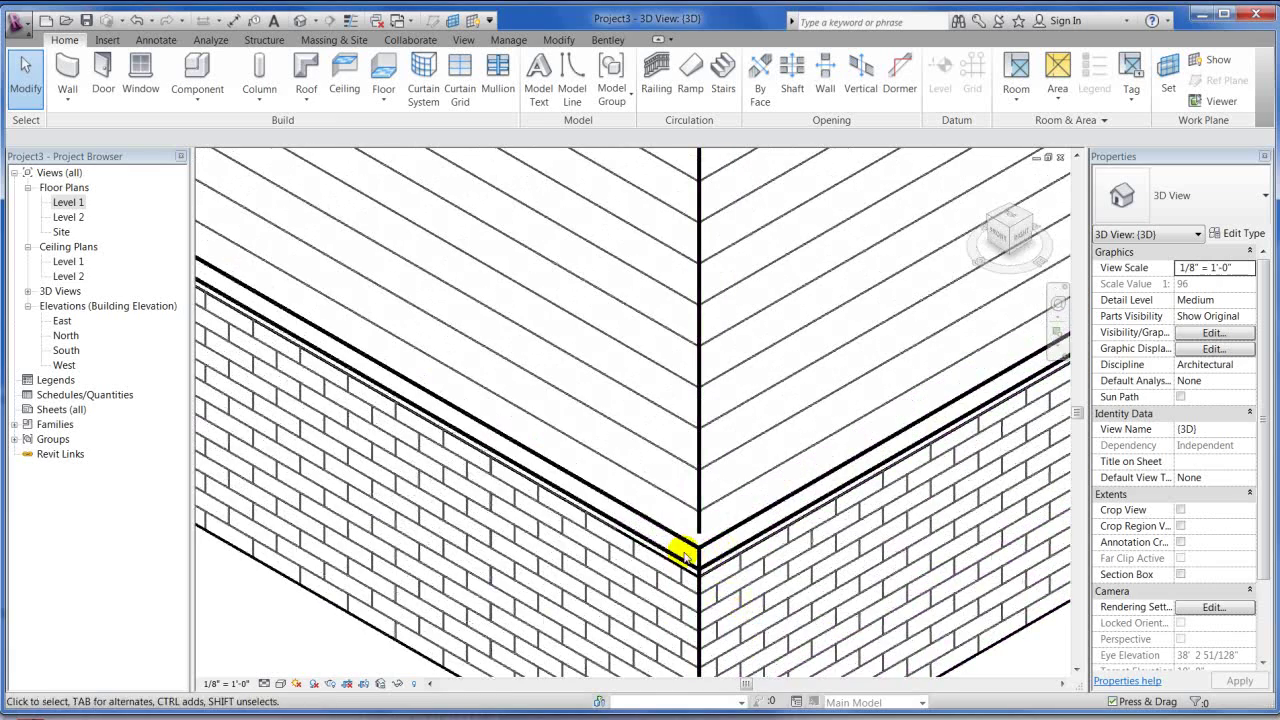
scroll(651, 537, down, 3)
middle_drag(717, 334, 437, 453)
scroll(437, 453, down, 3)
scroll(583, 400, up, 3)
shift+middle_drag(583, 400, 480, 366)
scroll(480, 366, up, 2)
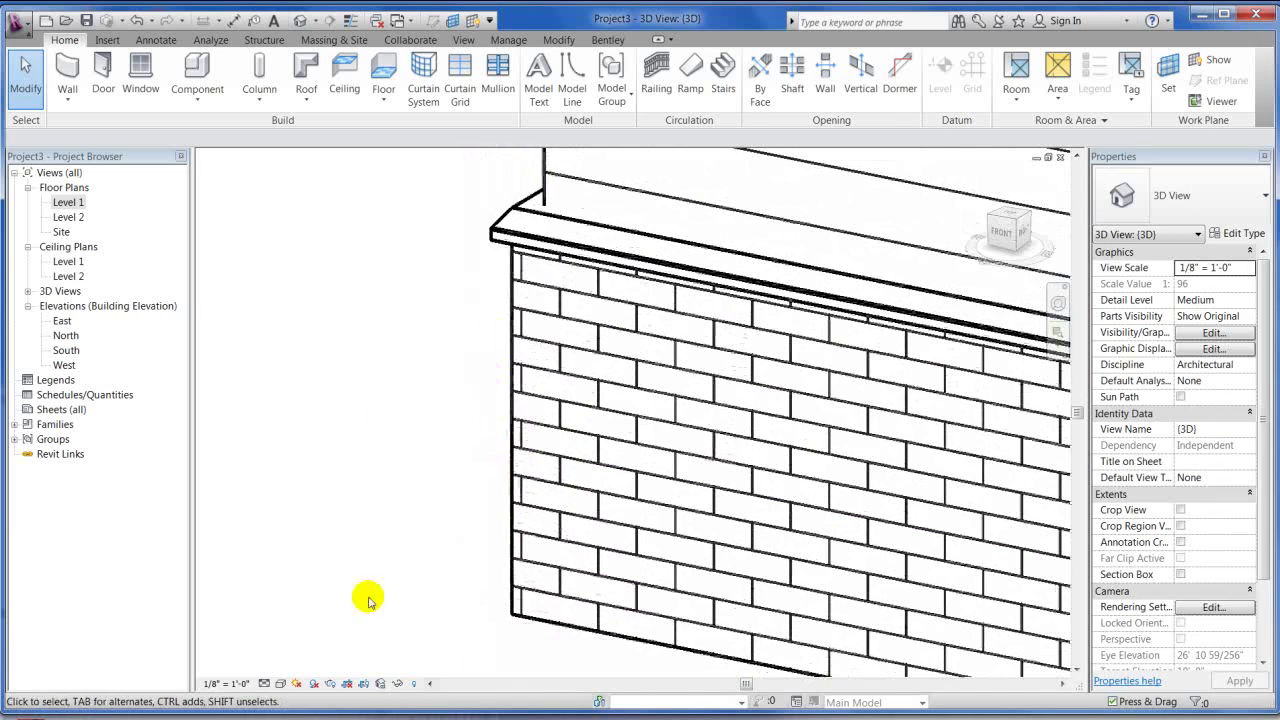
Set the 3D view to Consistent Colors and tile it with the plan and elevation (WT)
click(280, 684)
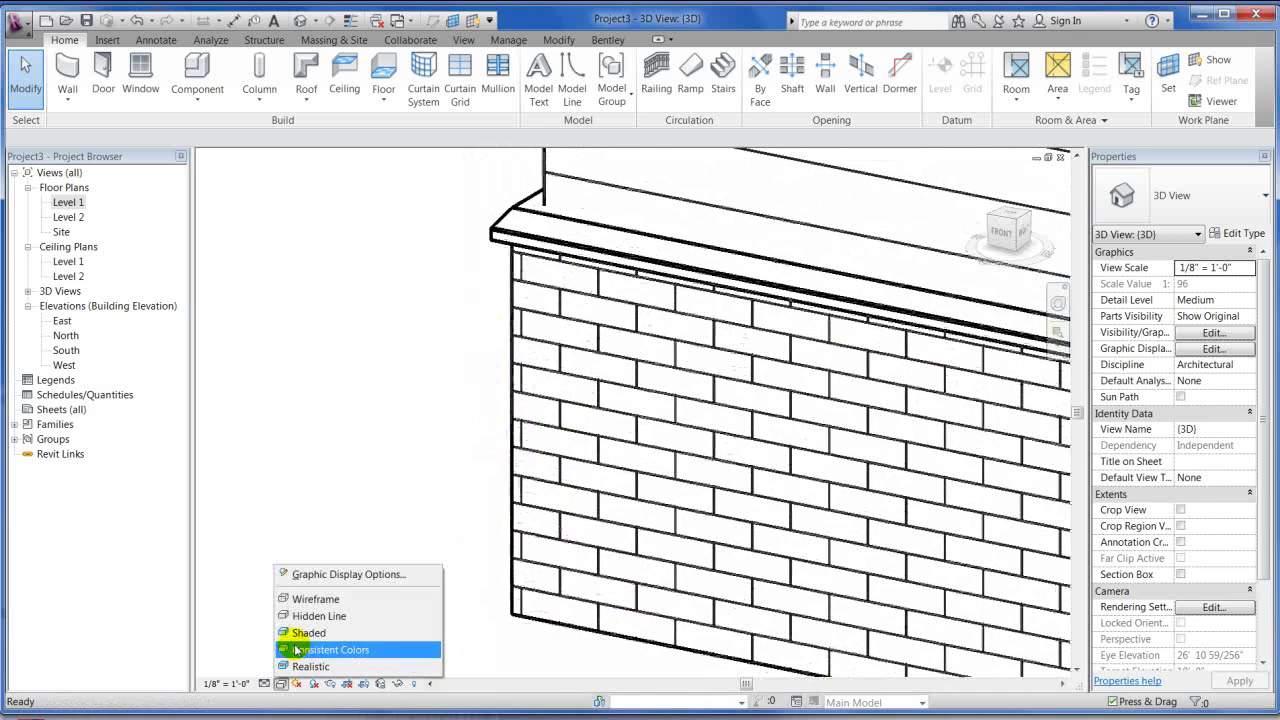
click(294, 648)
scroll(306, 437, down, 2)
scroll(386, 409, up, 2)
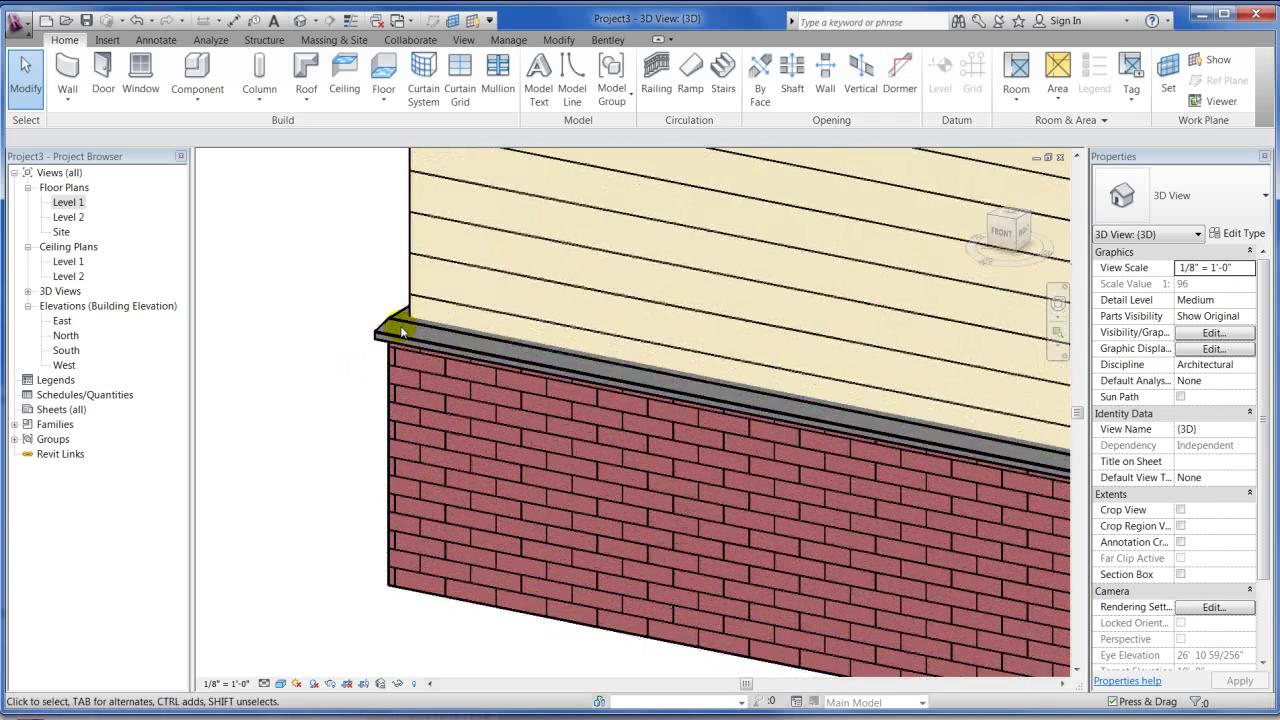
scroll(425, 364, up, 4)
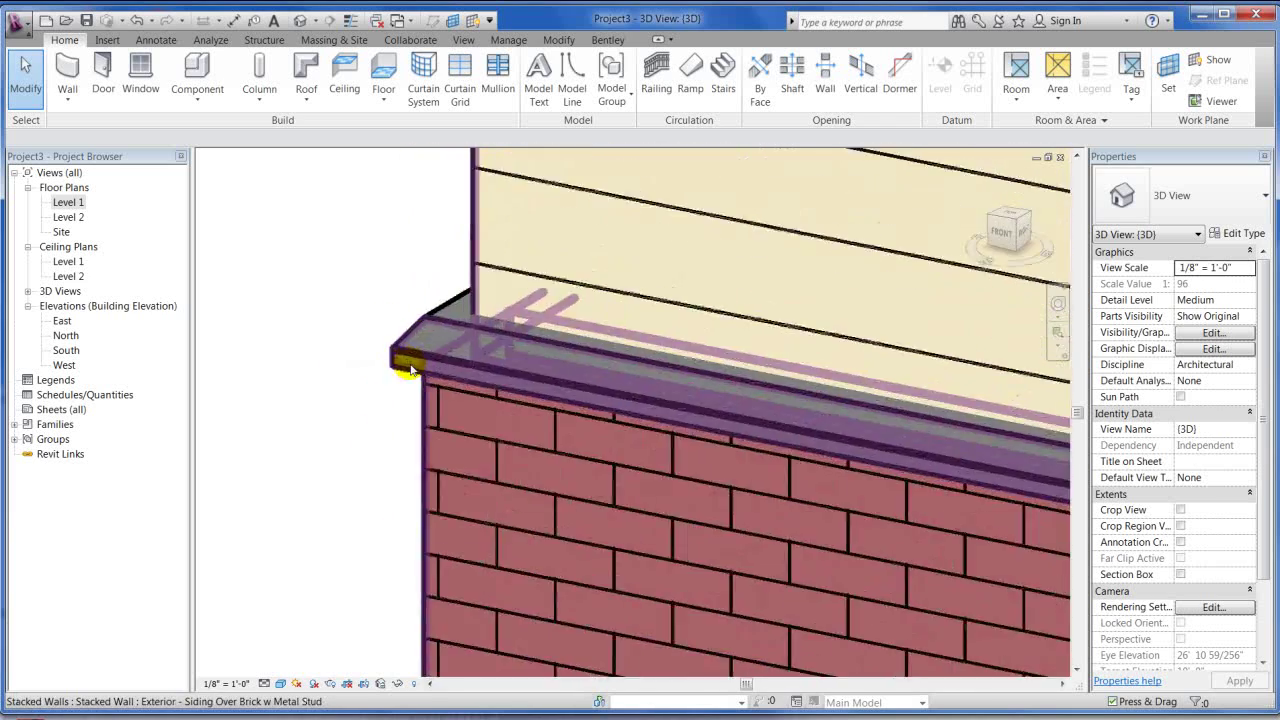
scroll(422, 350, down, 5)
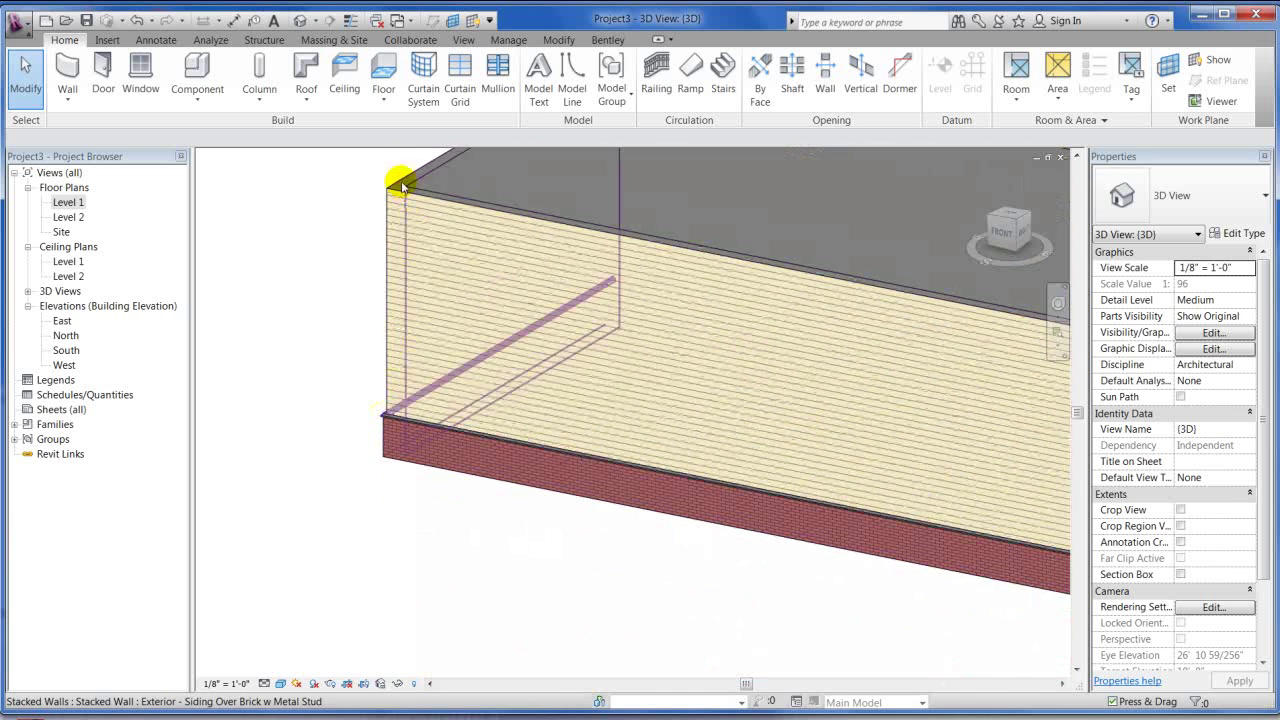
scroll(345, 428, down, 5)
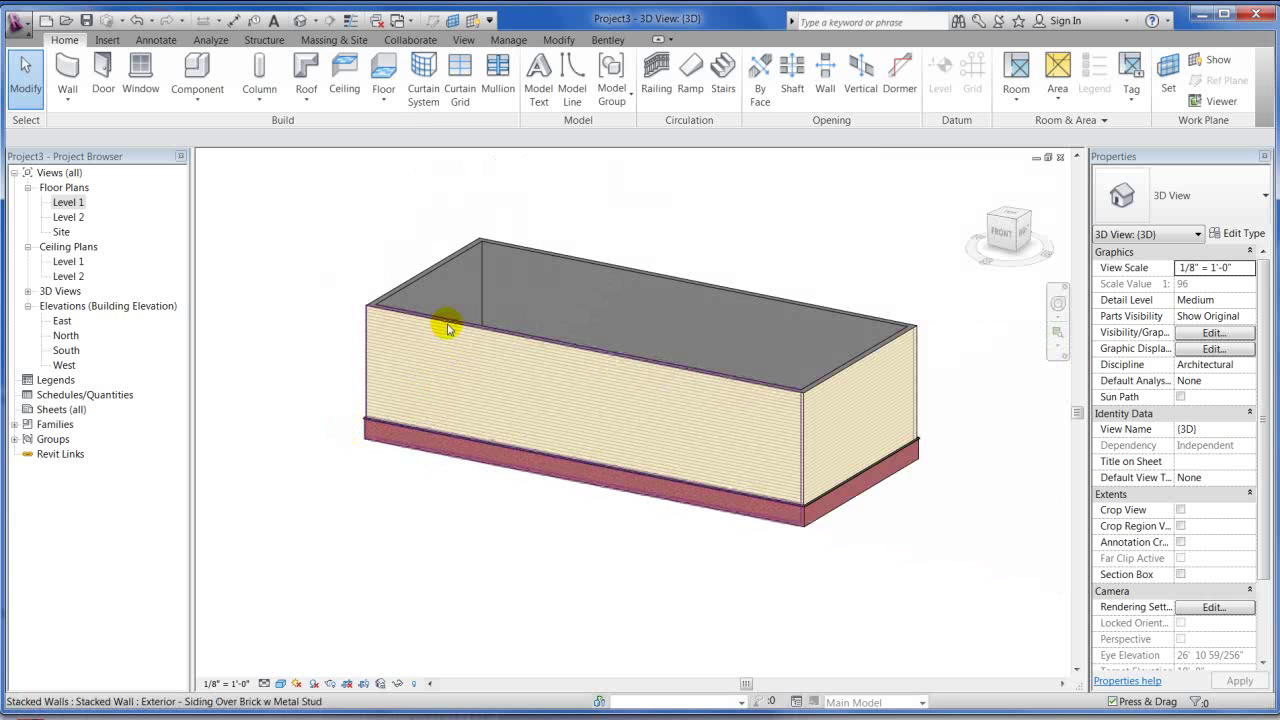
click(586, 458)
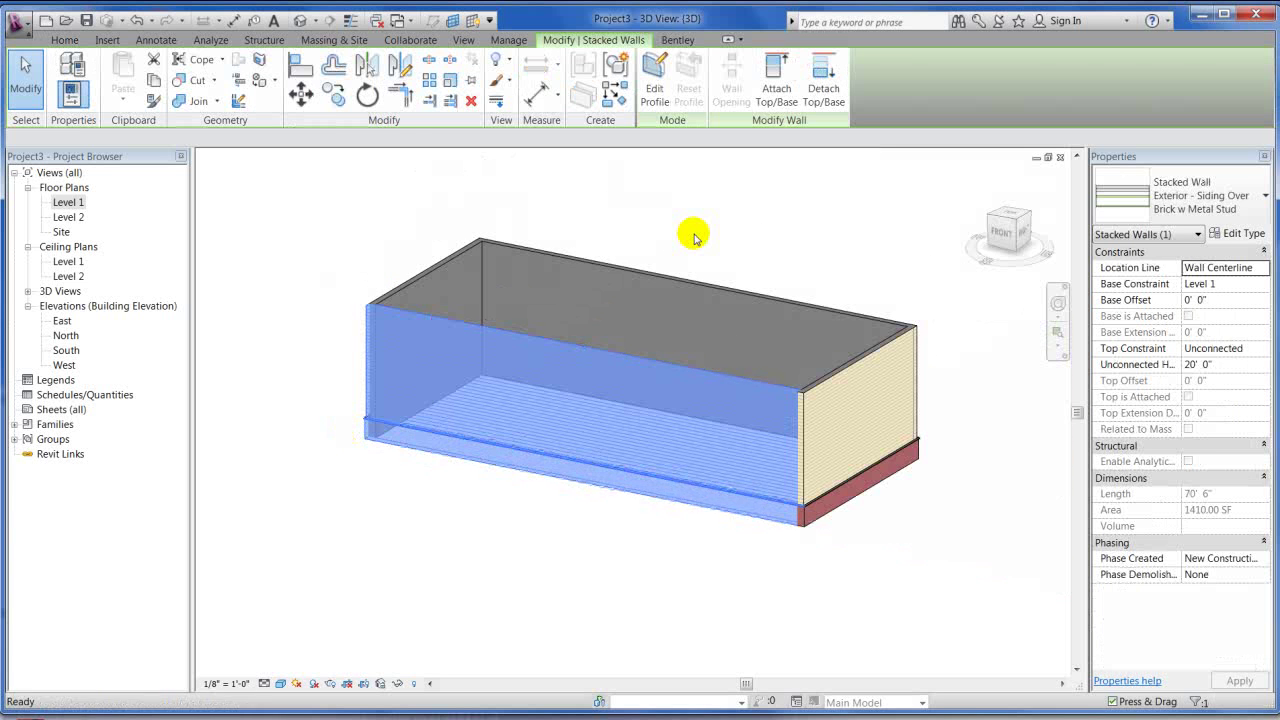
click(695, 237)
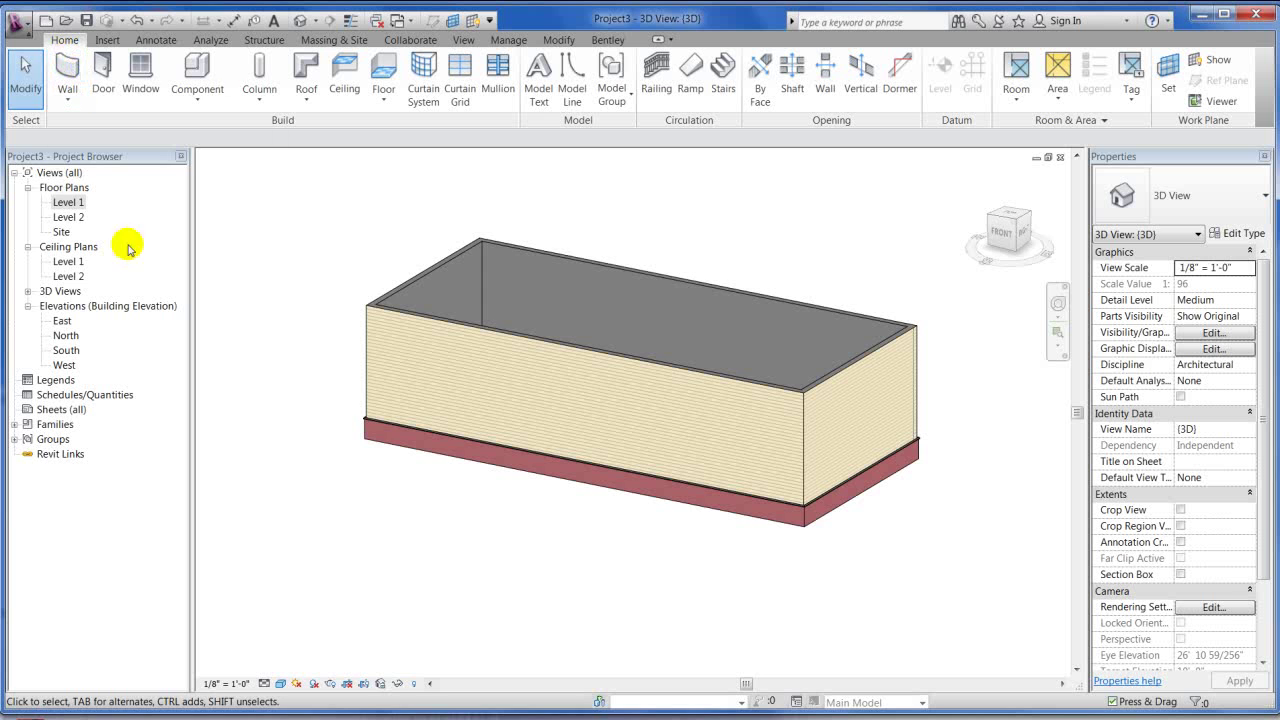
key(w)
key(t)
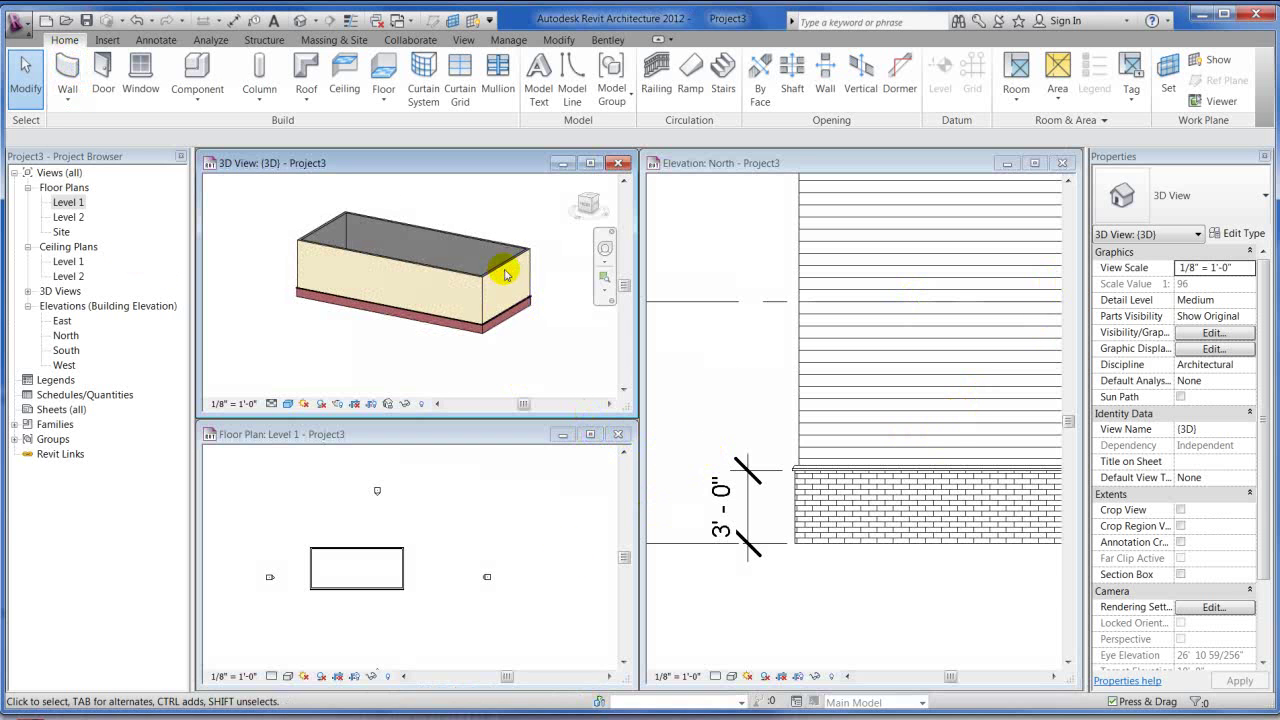
Maximize the Level 1 plan and start a wall of type Exterior - Brick on Mtl. Stud
click(590, 434)
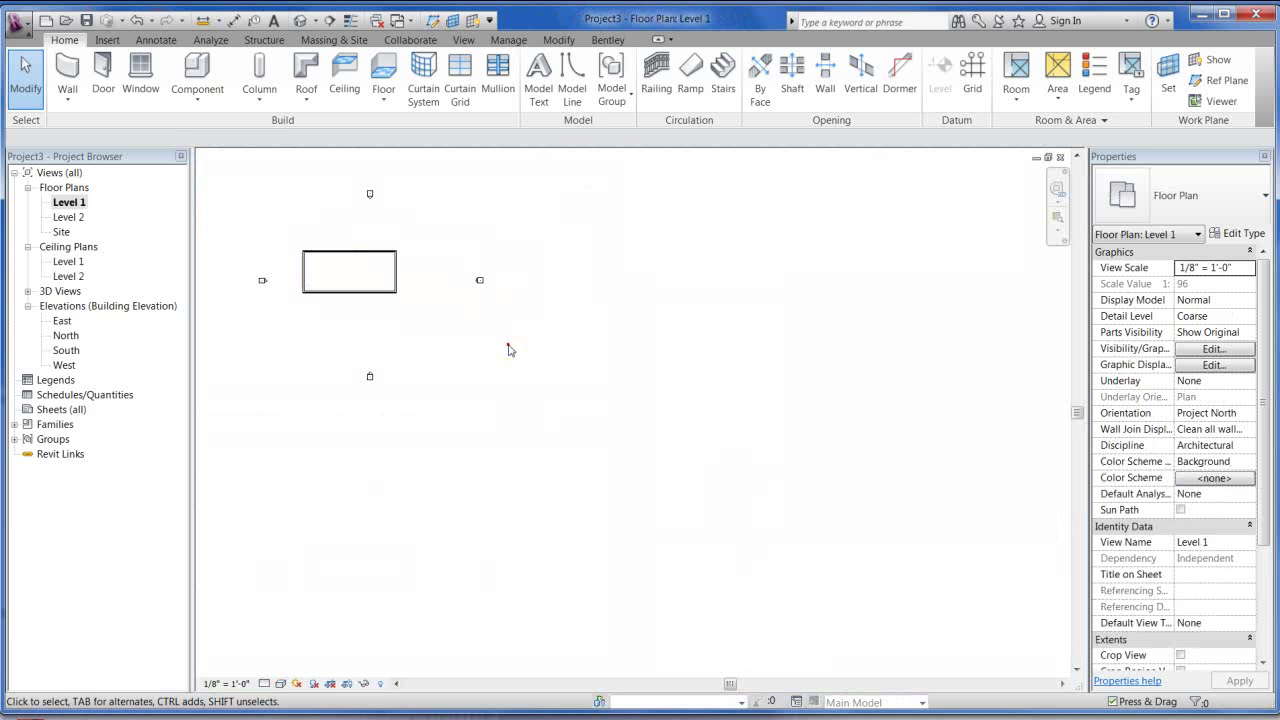
middle_drag(410, 260, 557, 334)
scroll(631, 357, up, 5)
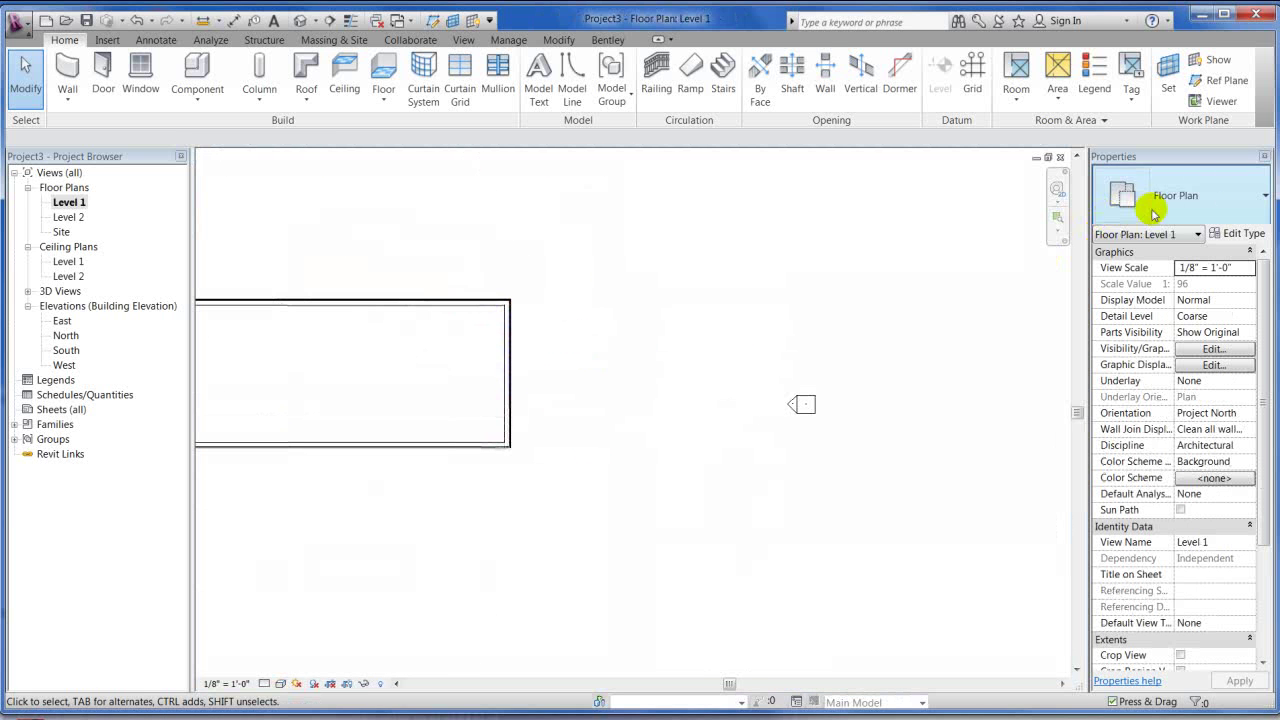
click(1202, 195)
click(1196, 194)
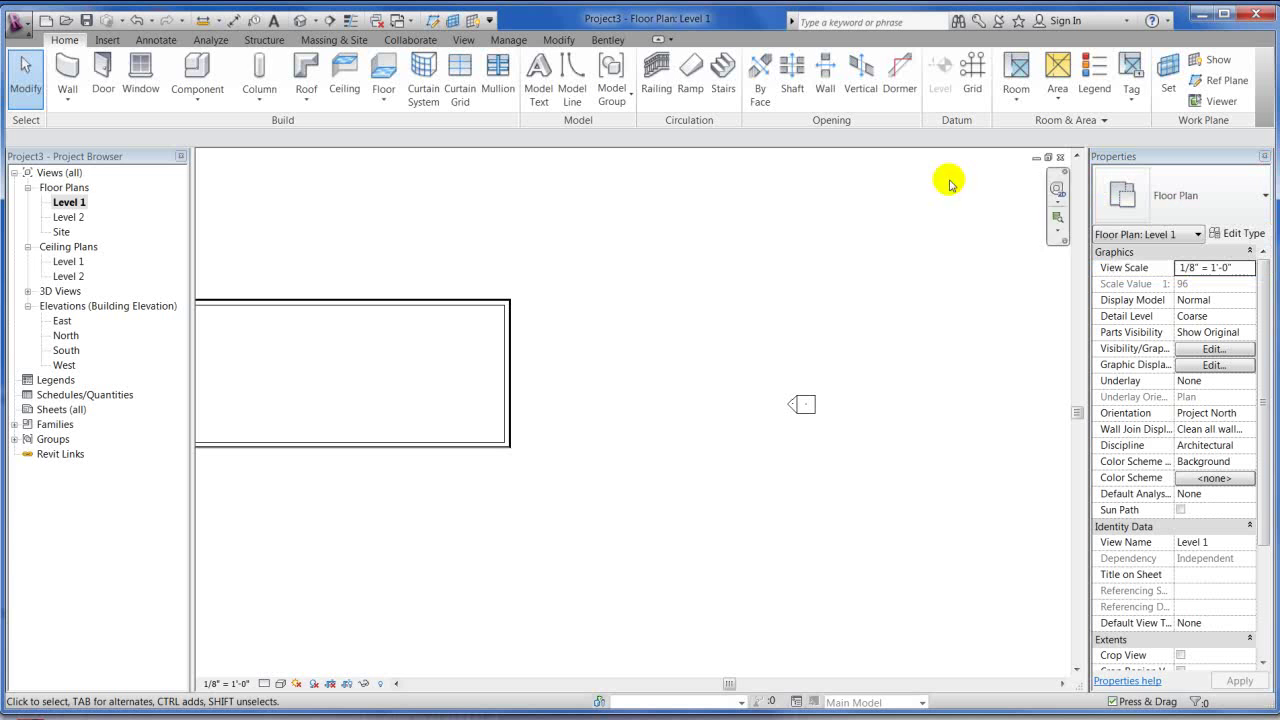
click(62, 72)
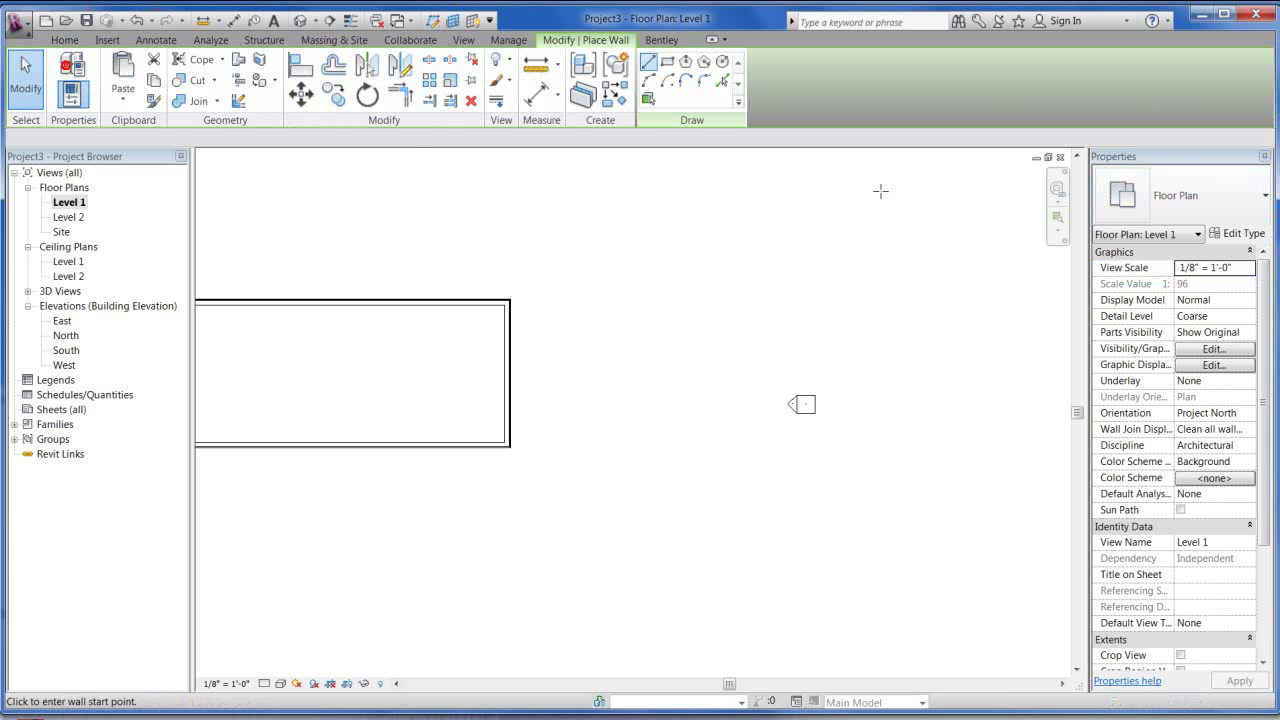
click(1213, 199)
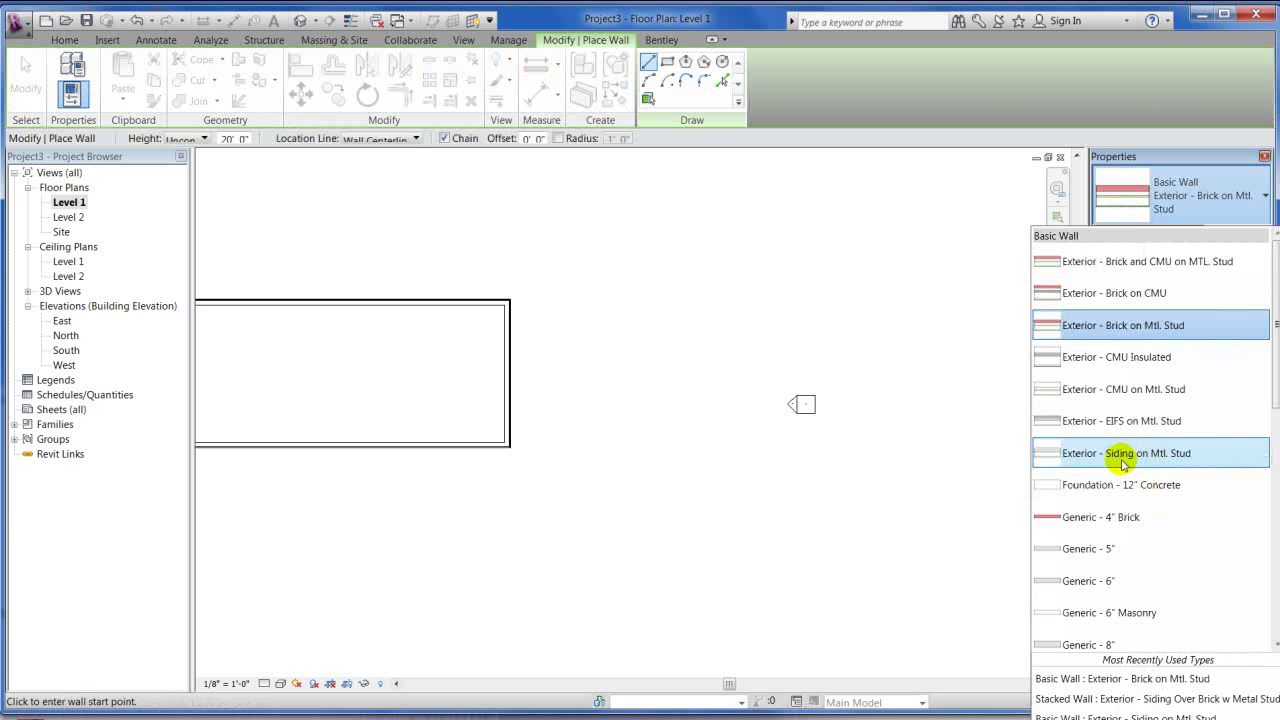
scroll(1122, 463, down, 1)
scroll(1120, 440, up, 1)
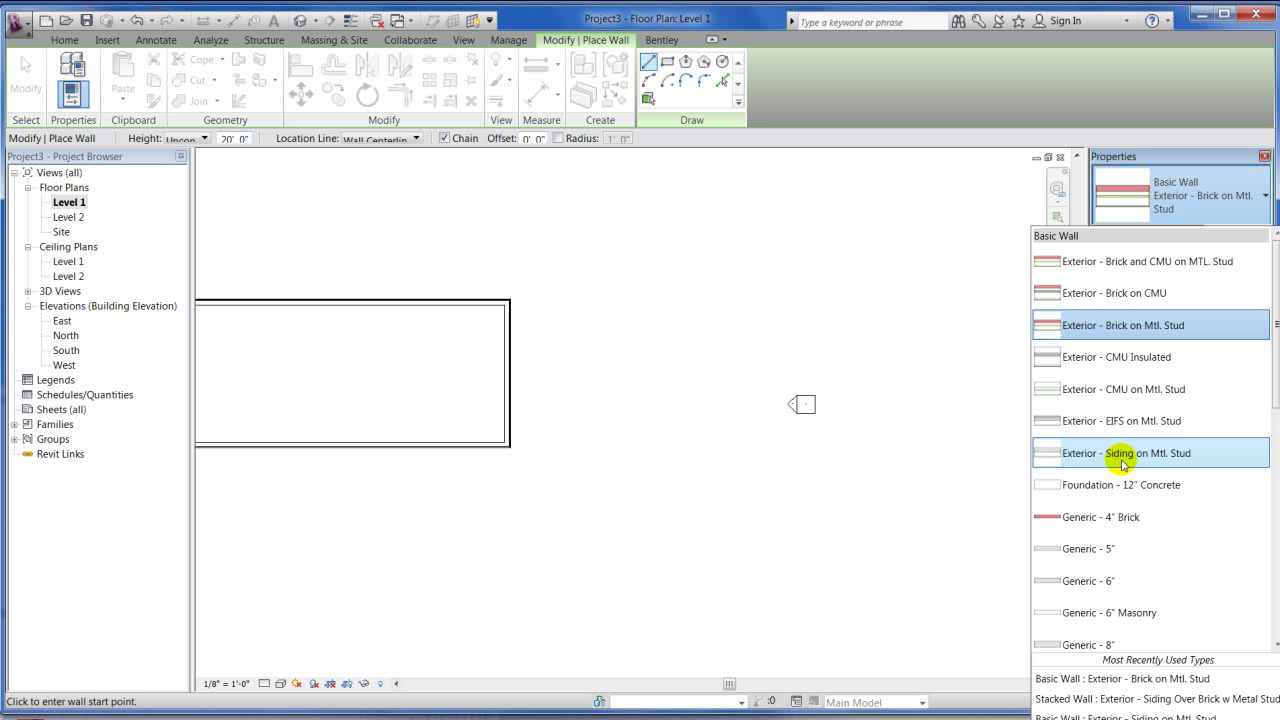
click(1120, 325)
In the type's layer structure, move the wood sheathing into the core and delete the metal stud layer
click(1222, 232)
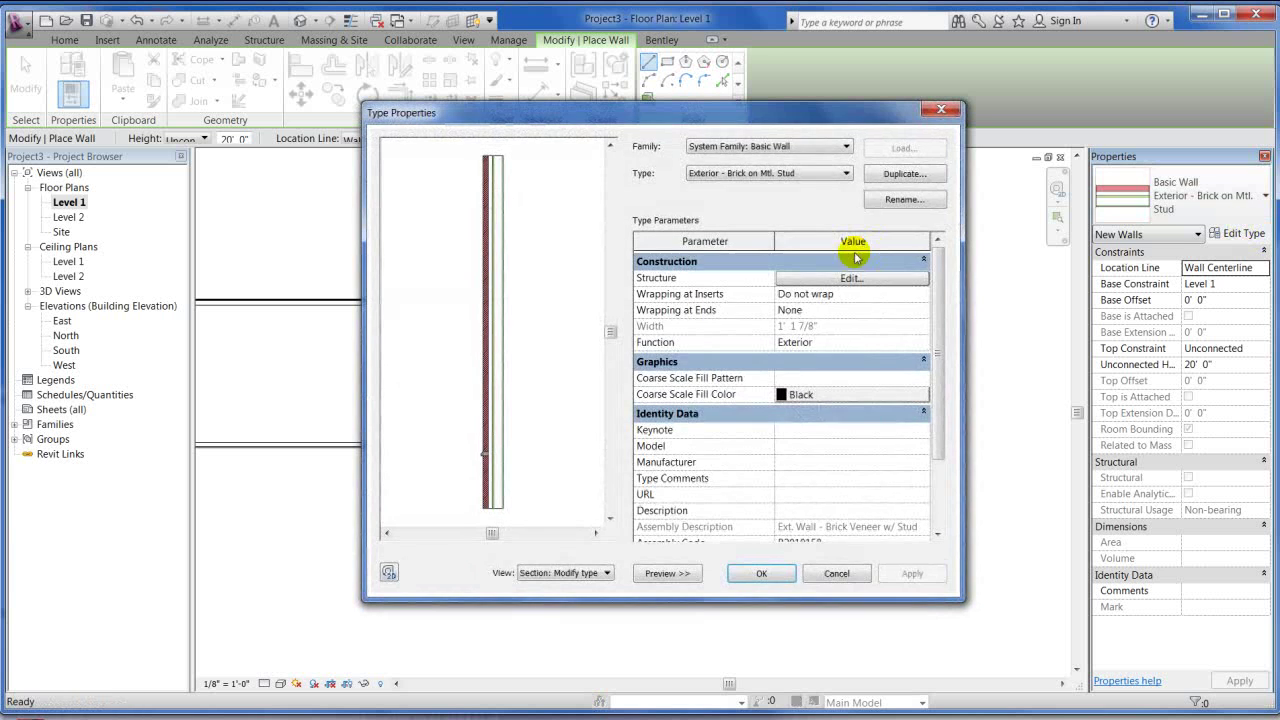
click(796, 280)
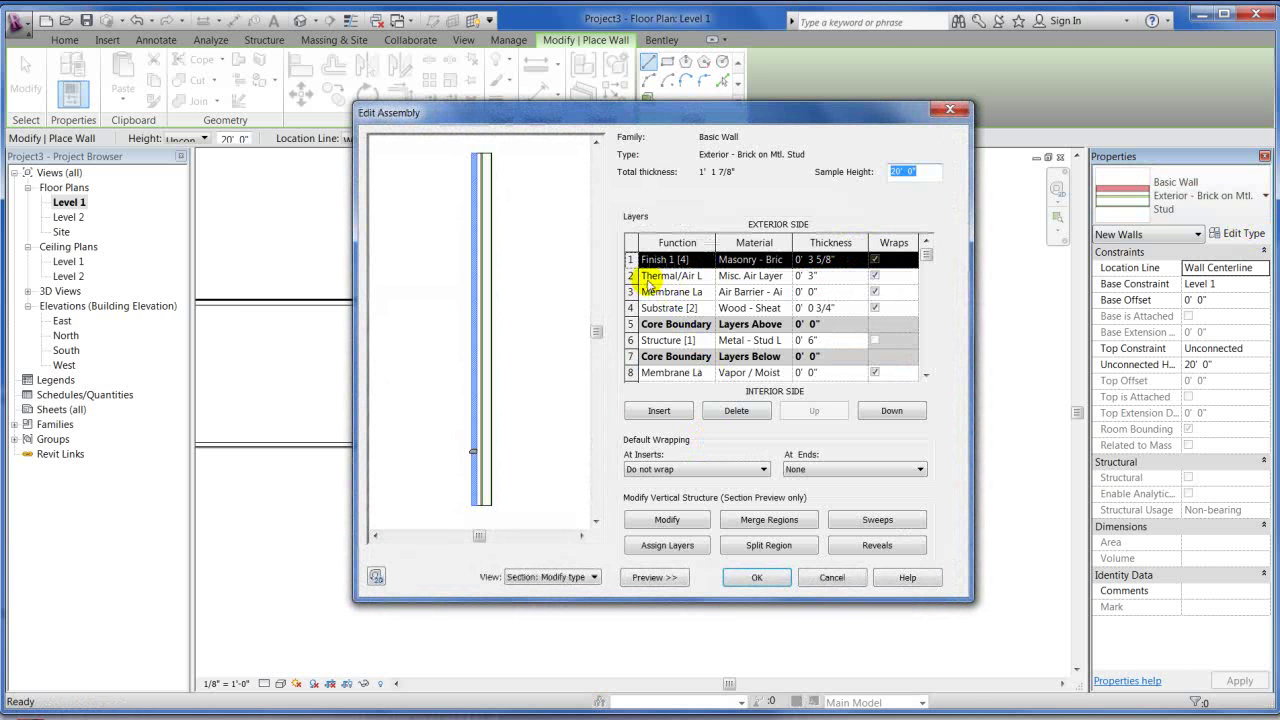
click(632, 340)
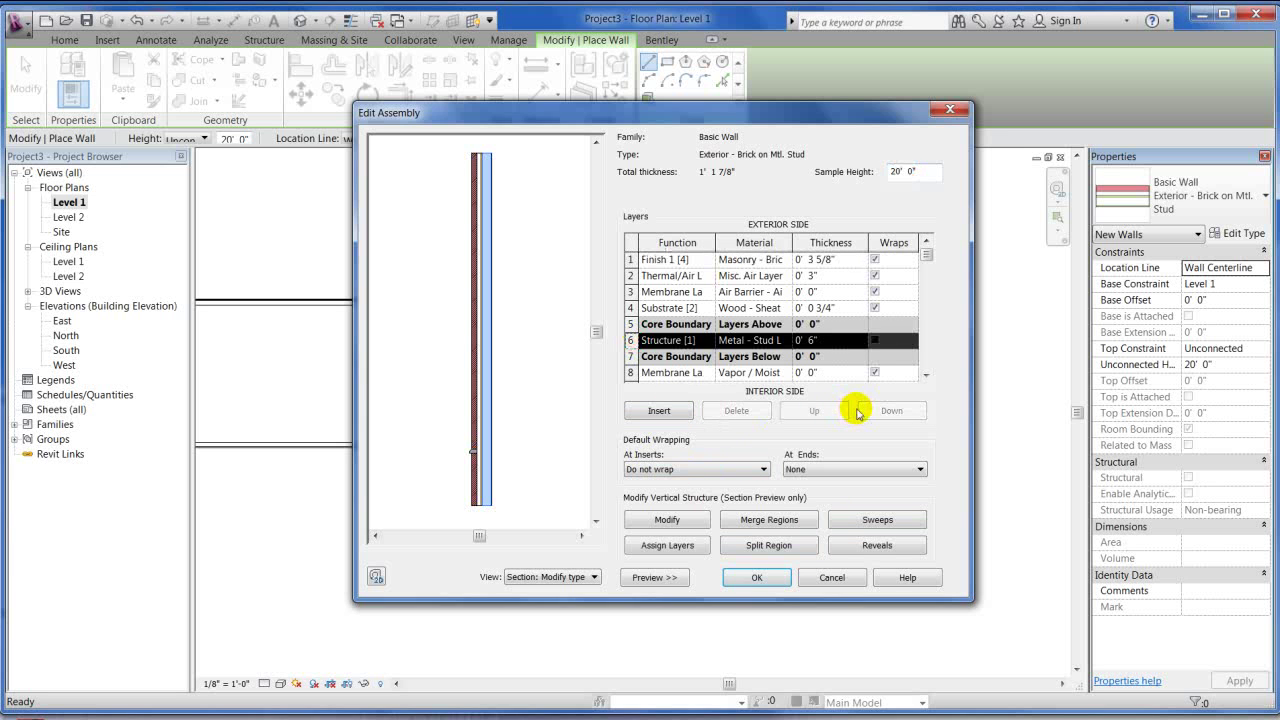
key(Escape)
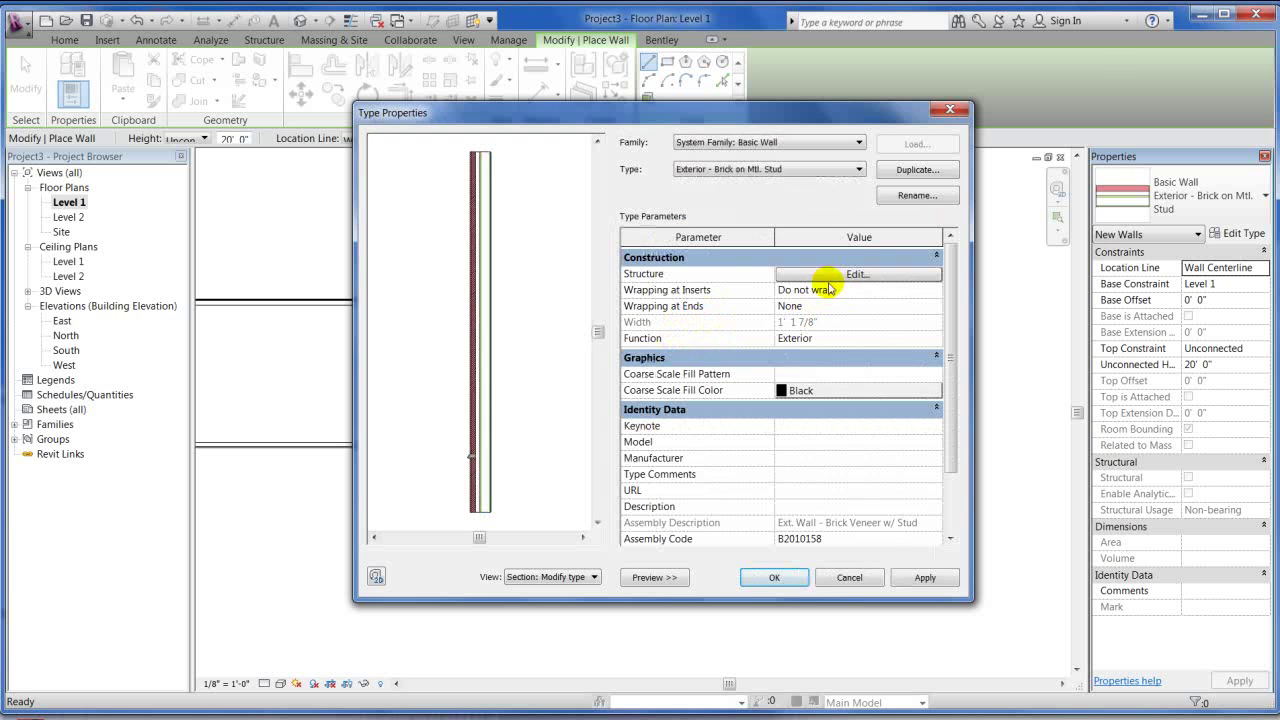
click(830, 279)
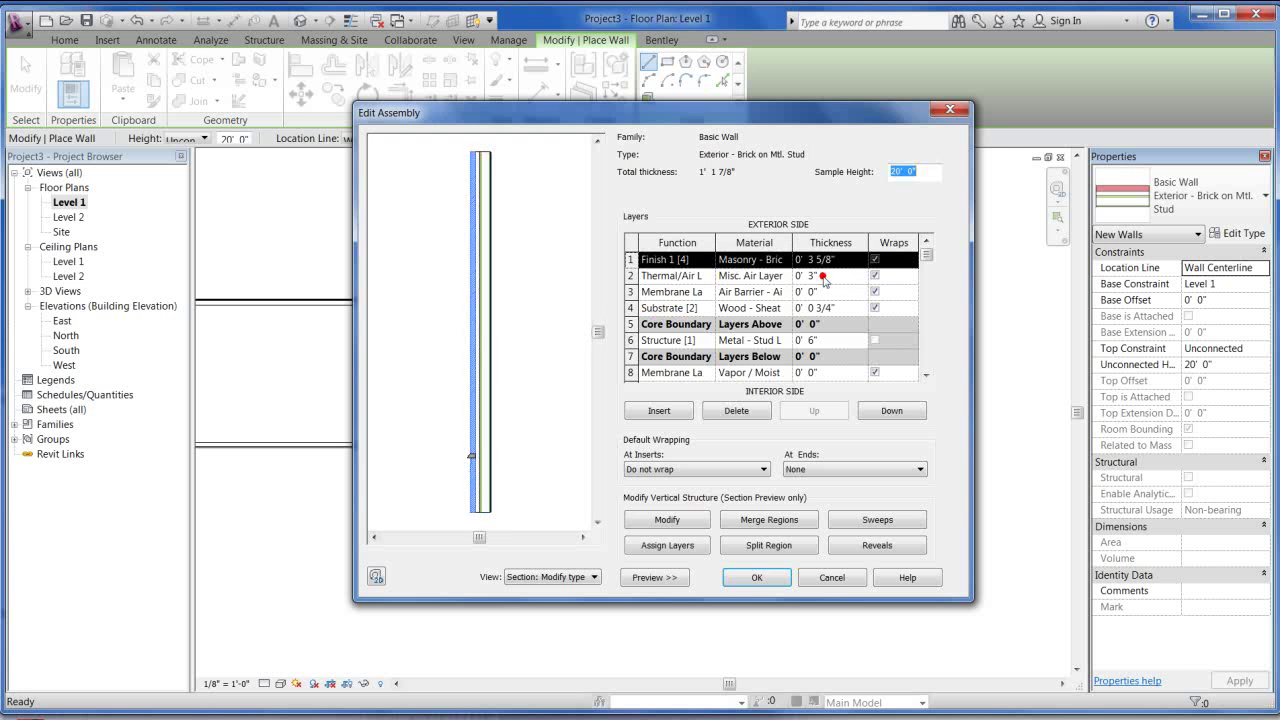
click(632, 307)
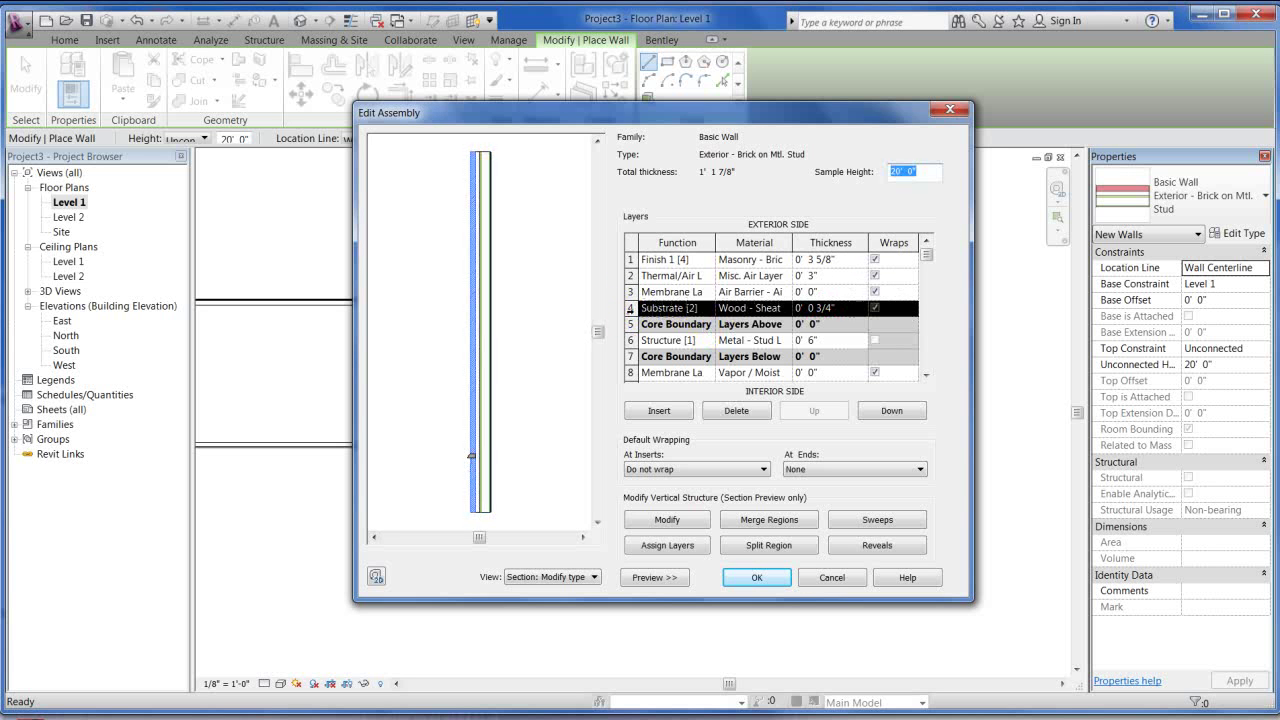
click(887, 415)
click(632, 340)
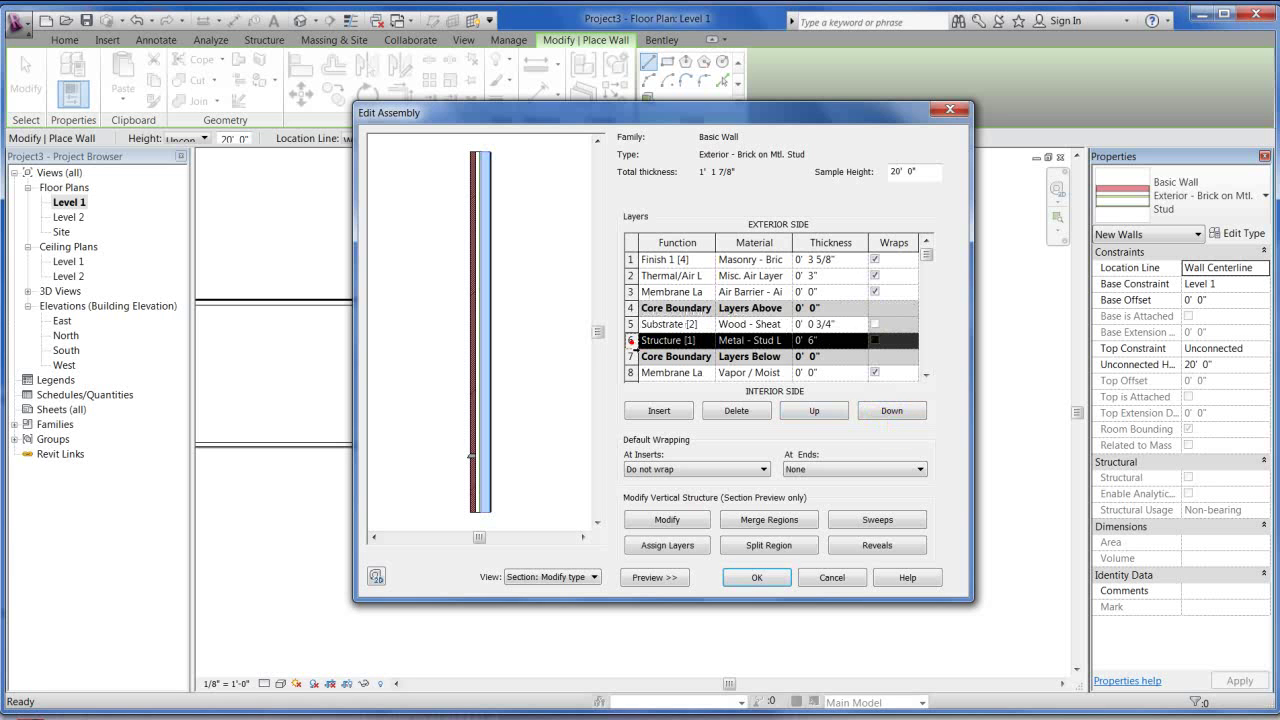
click(736, 411)
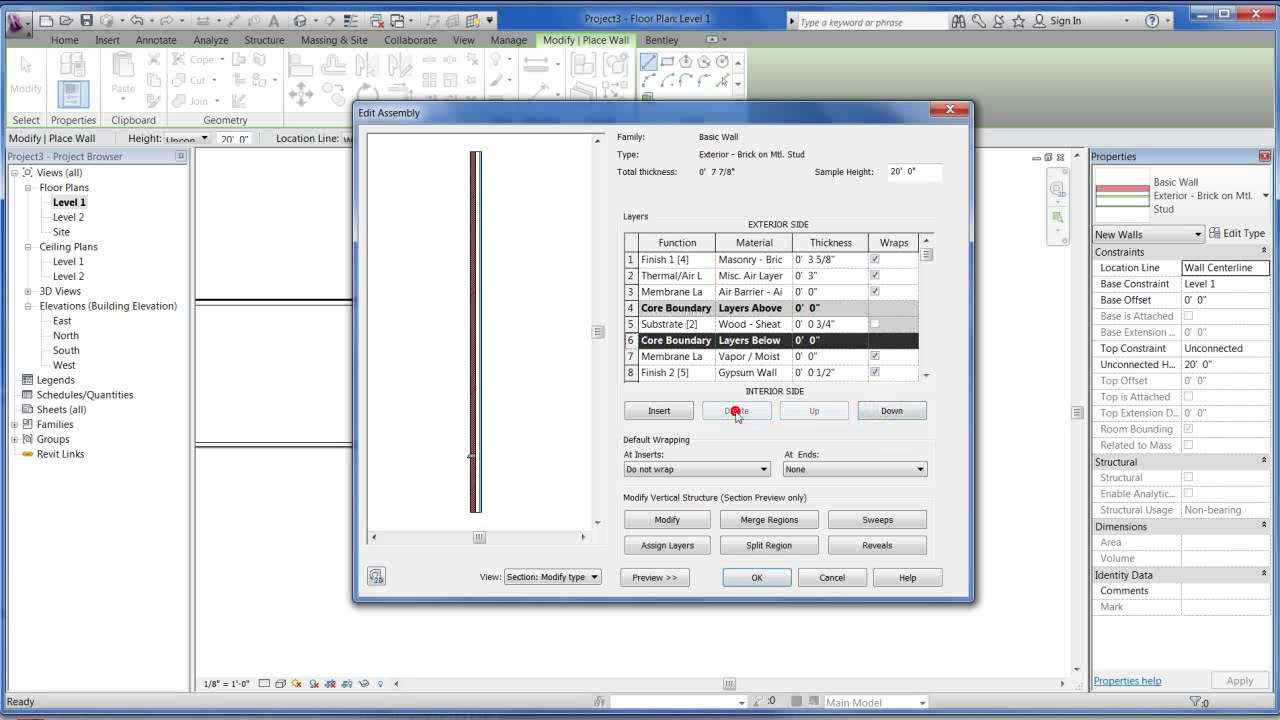
Move the air barrier, Thermal/Air and brick Finish 1 layers inside the core
click(632, 292)
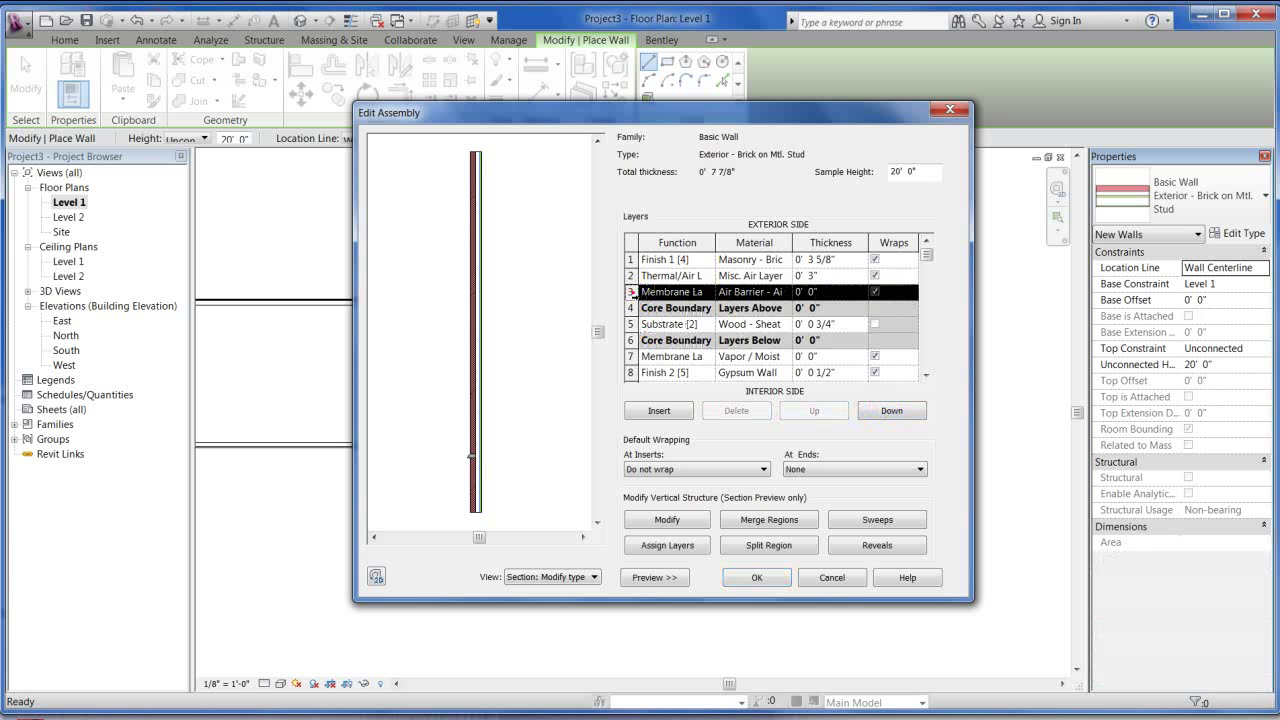
click(888, 414)
click(632, 276)
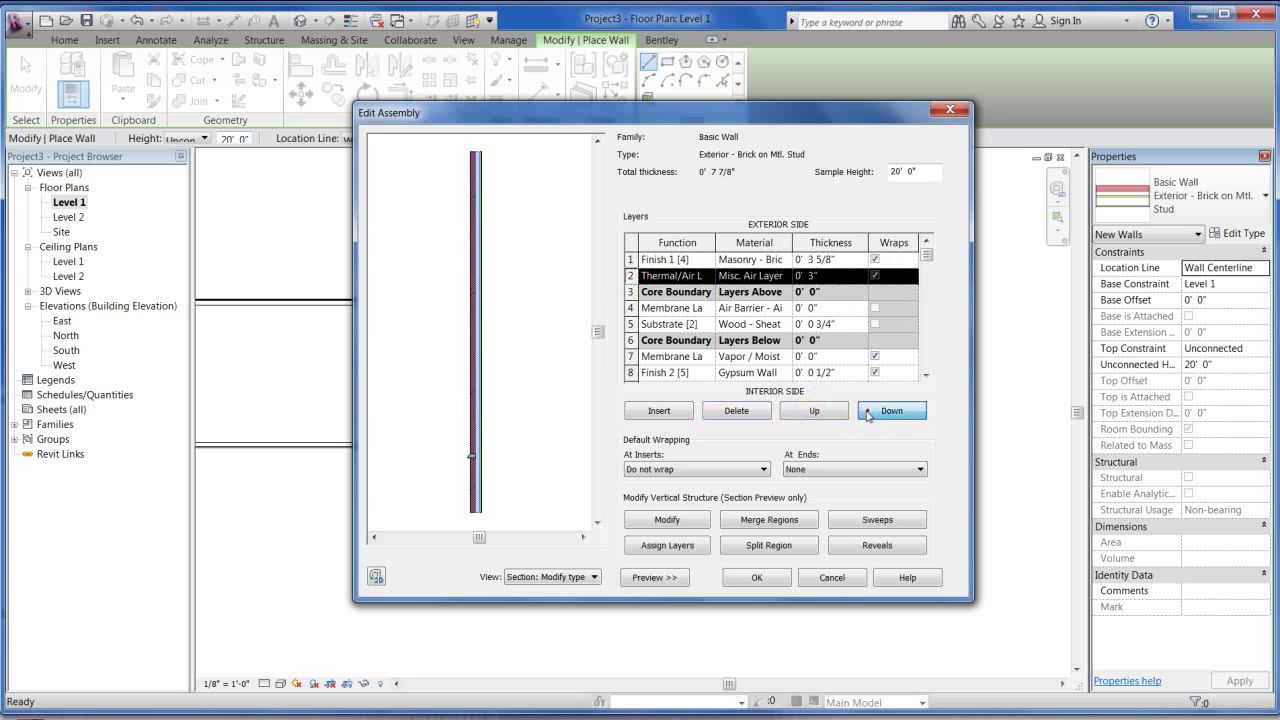
click(888, 411)
click(636, 259)
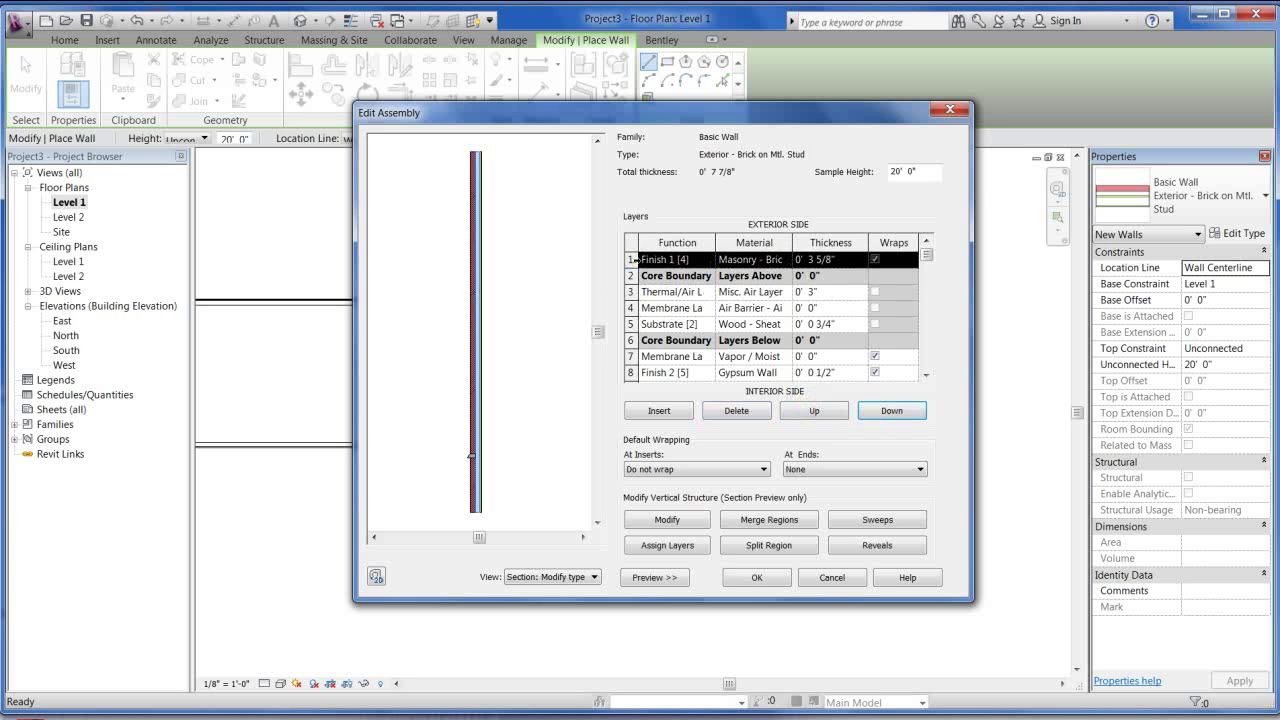
click(886, 411)
Delete the interior vapor membrane and gypsum finish layers and accept the structure
click(631, 356)
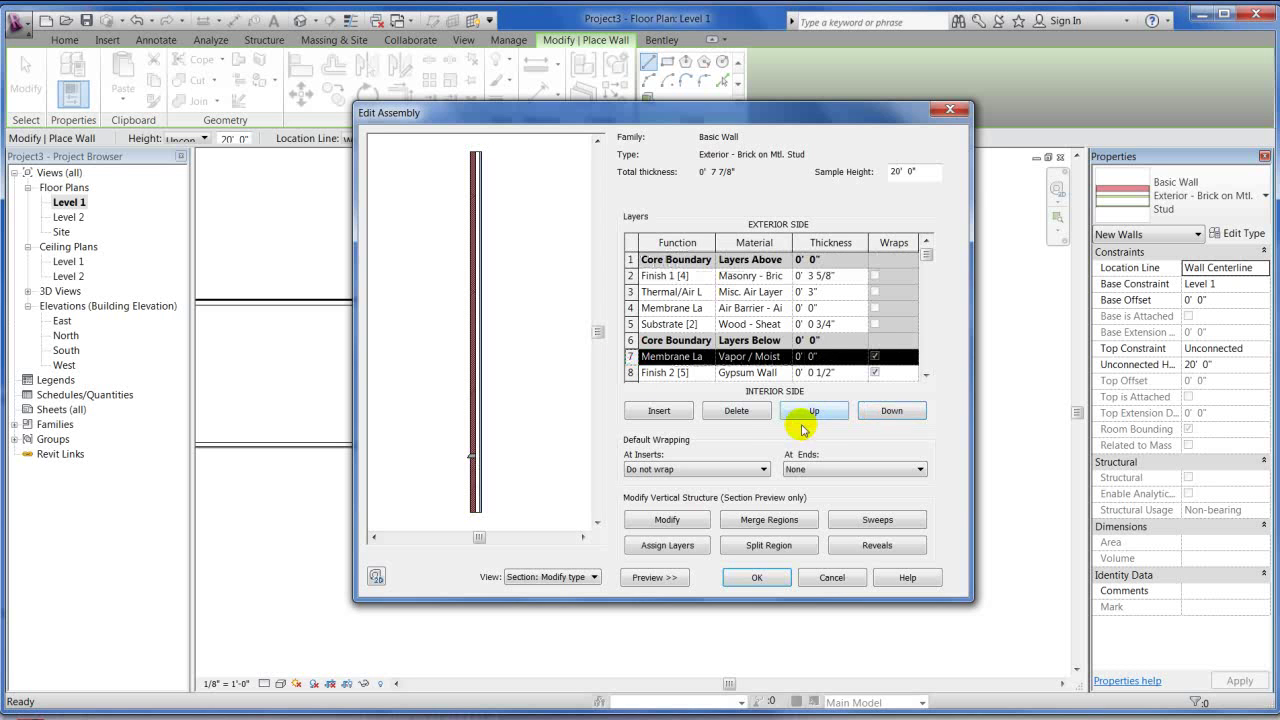
click(758, 414)
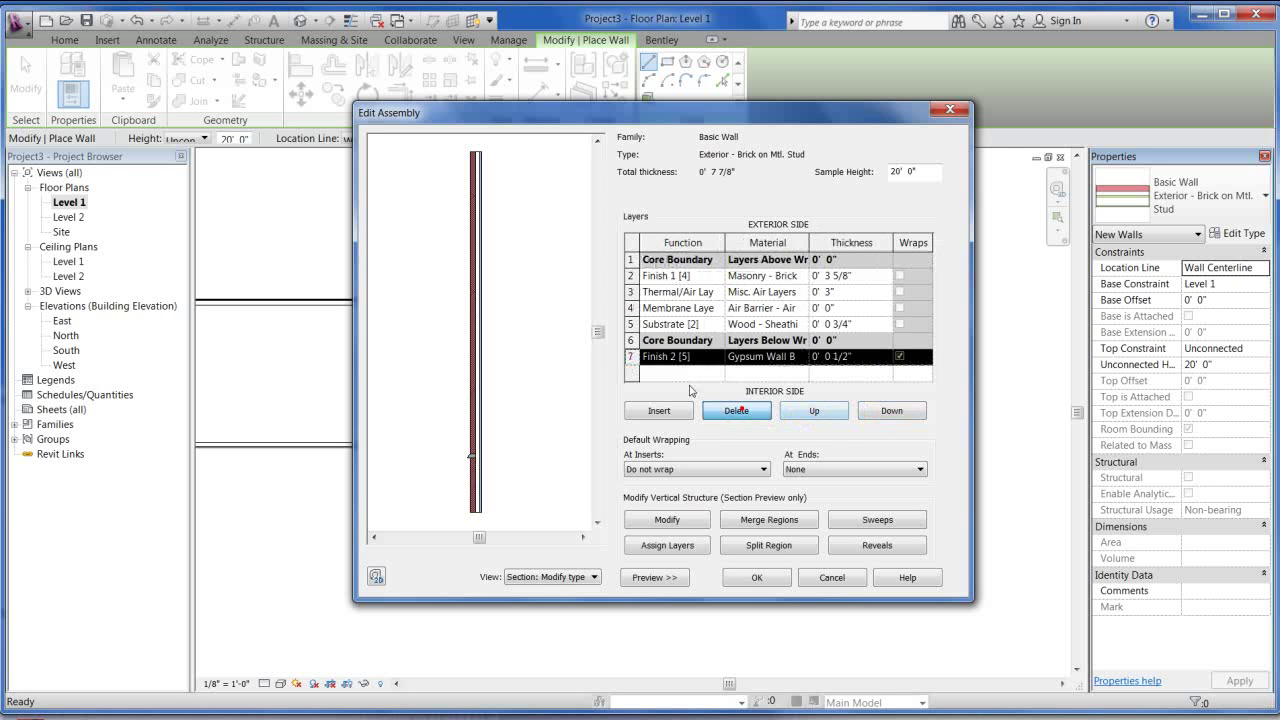
click(766, 411)
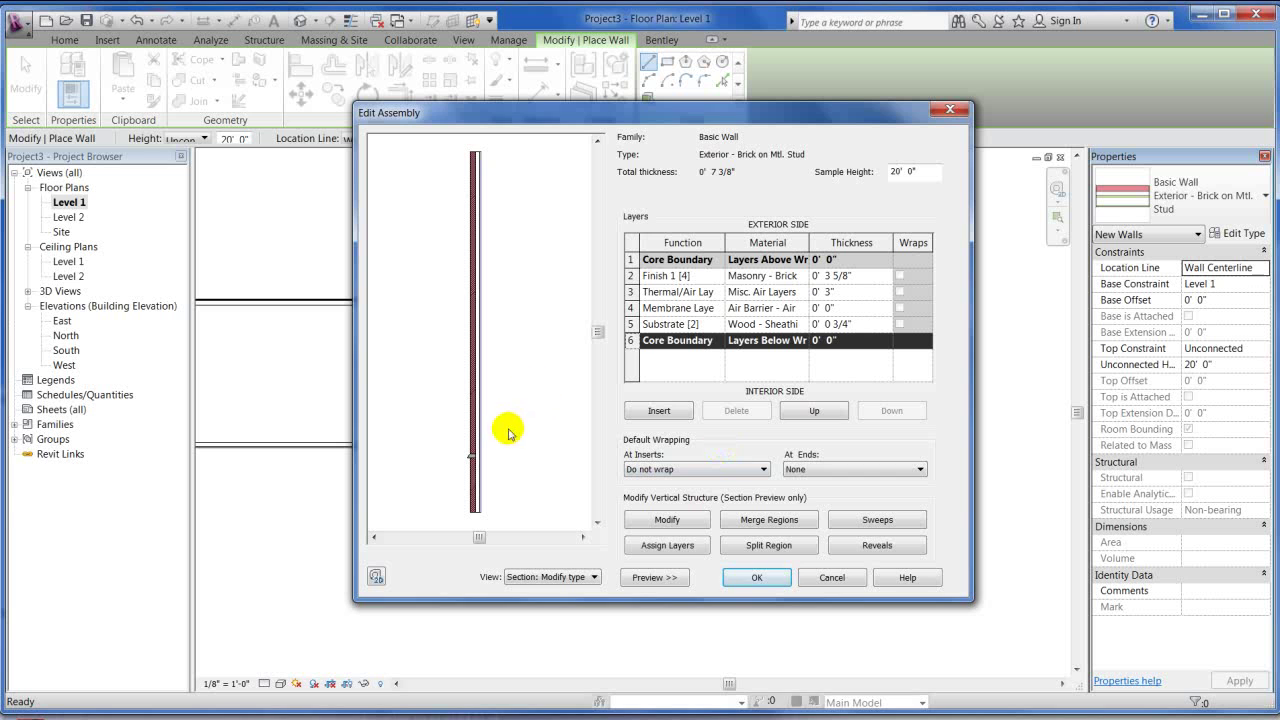
click(508, 430)
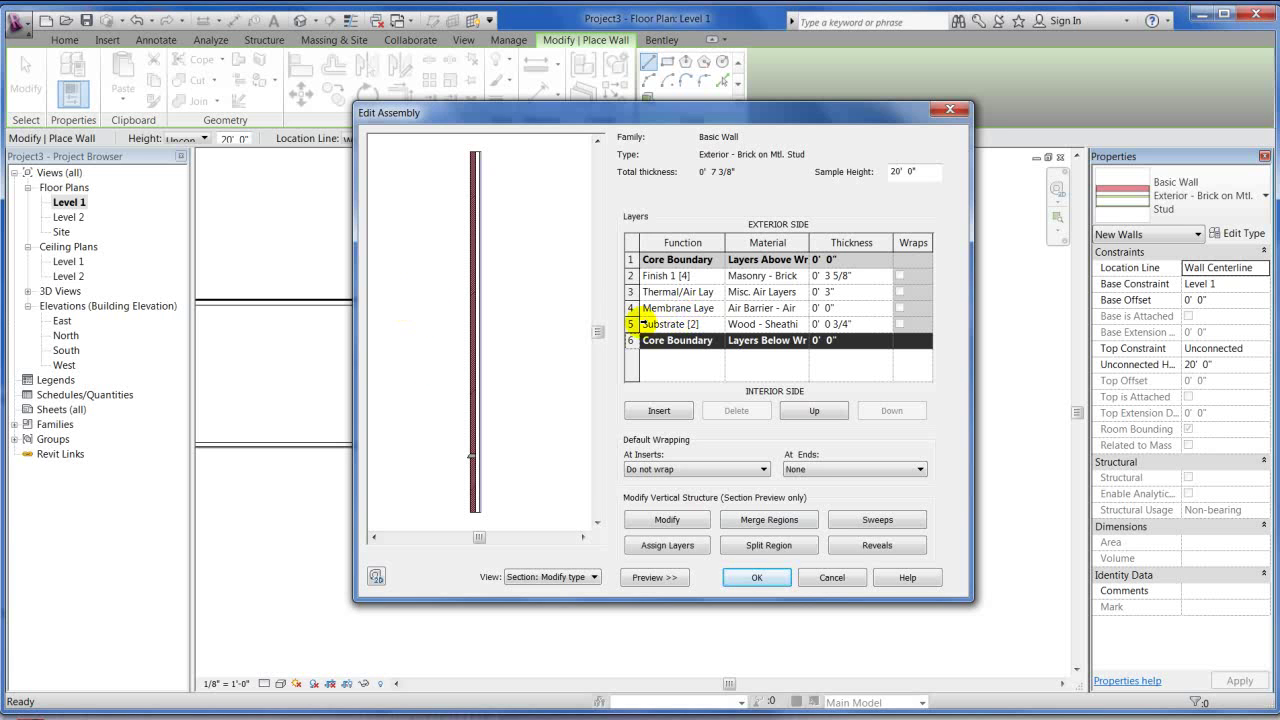
click(632, 275)
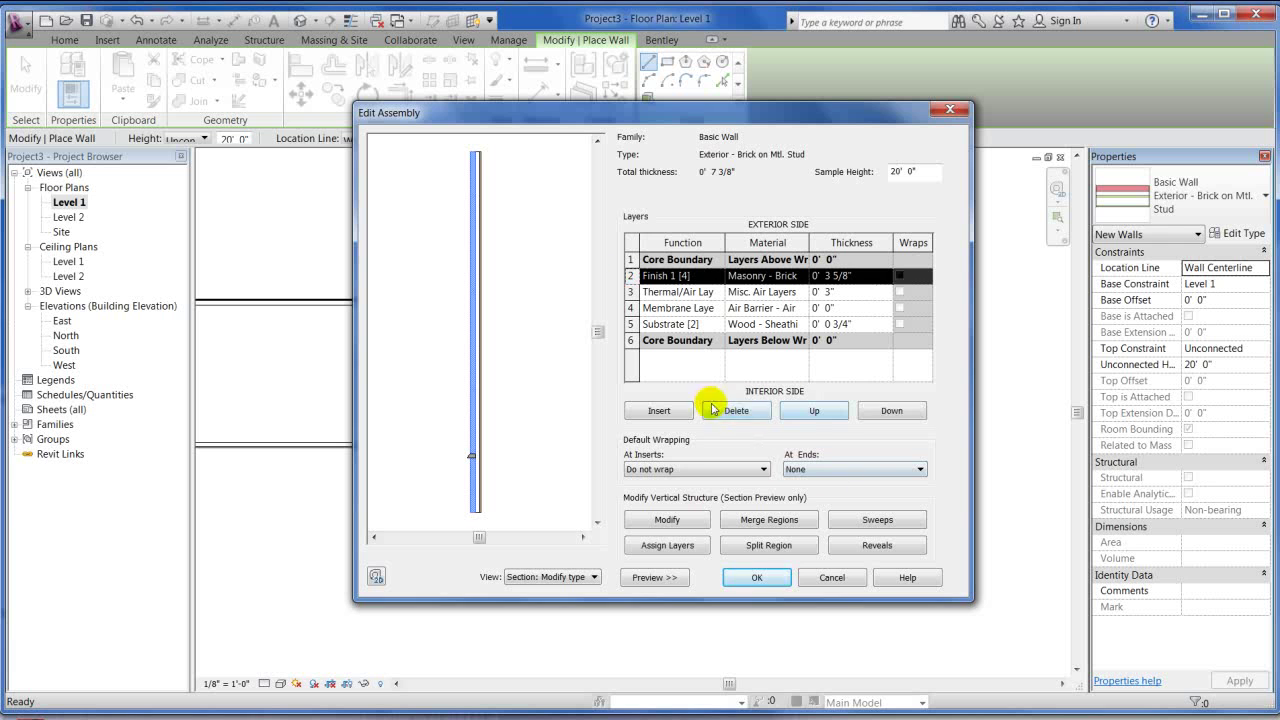
click(632, 291)
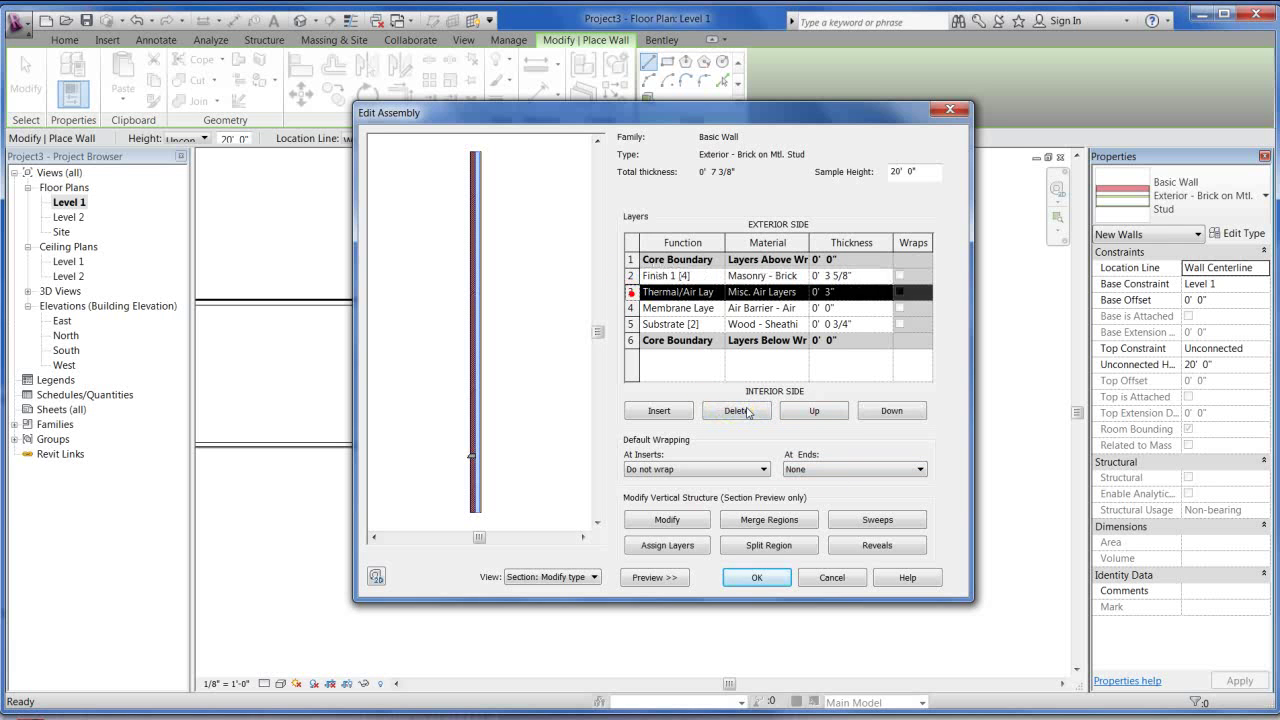
click(632, 308)
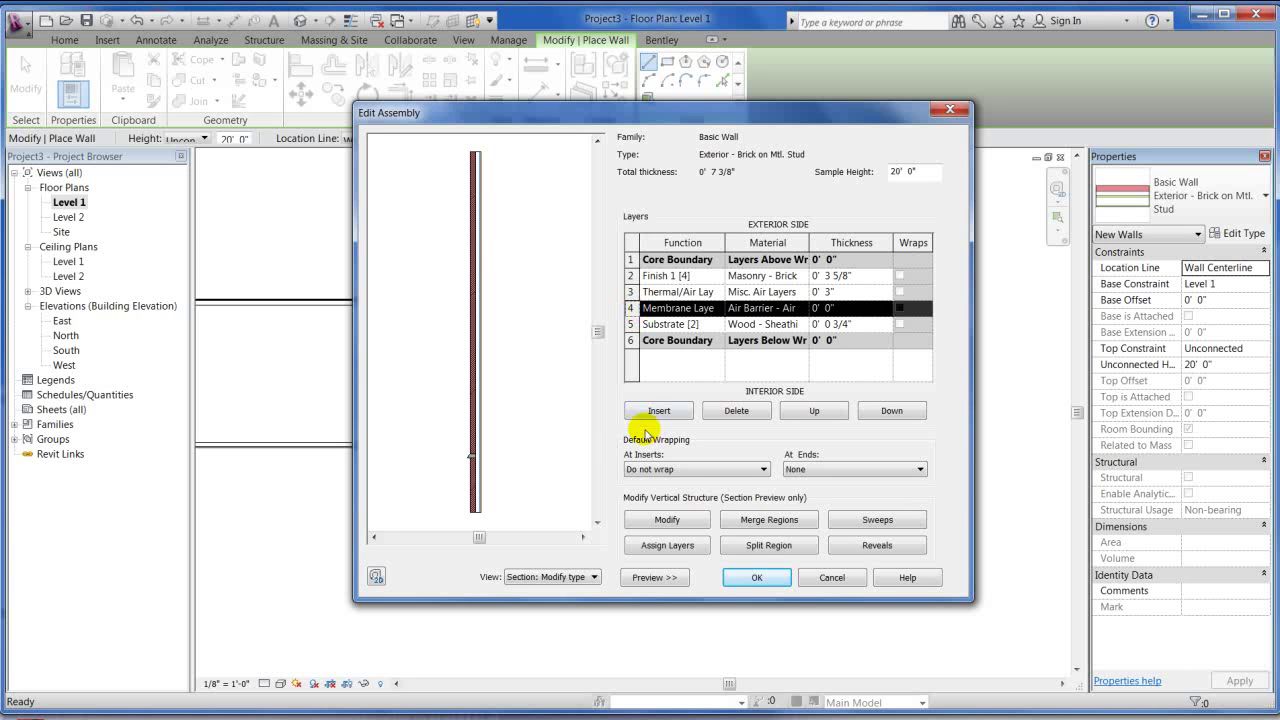
click(760, 577)
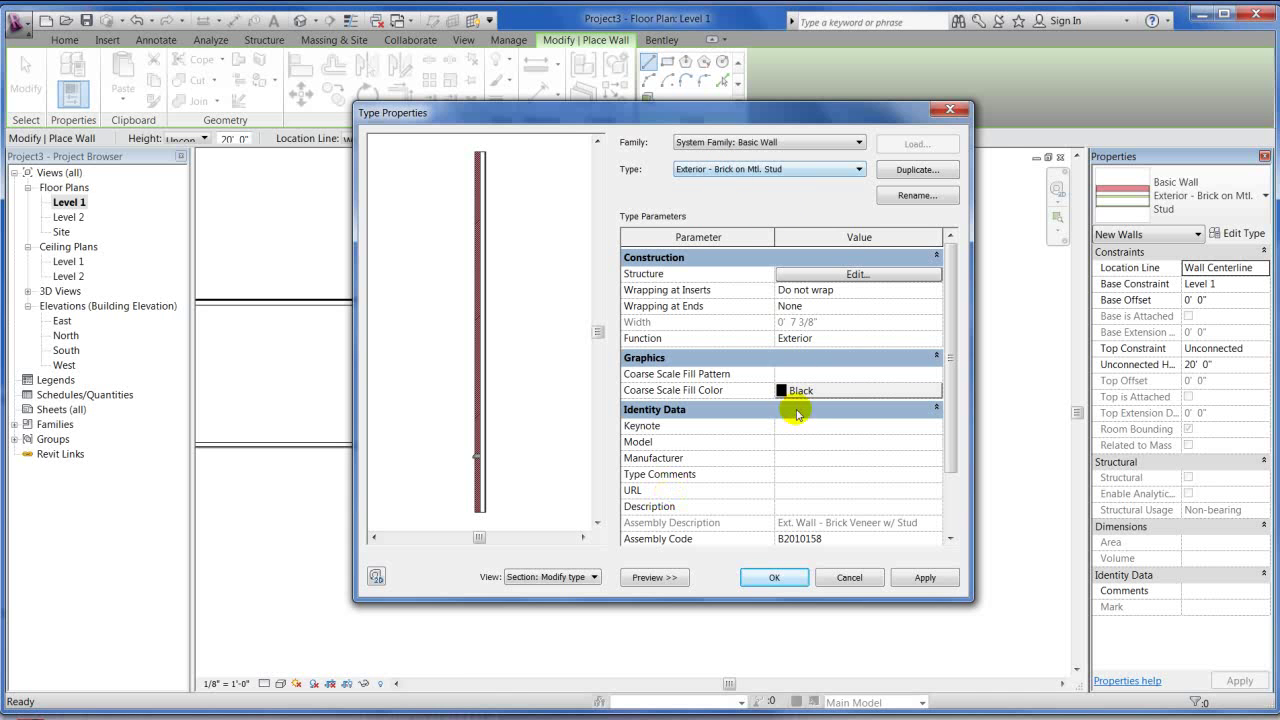
Discard the trial changes and duplicate the wall type as Exterior - Brick
click(849, 580)
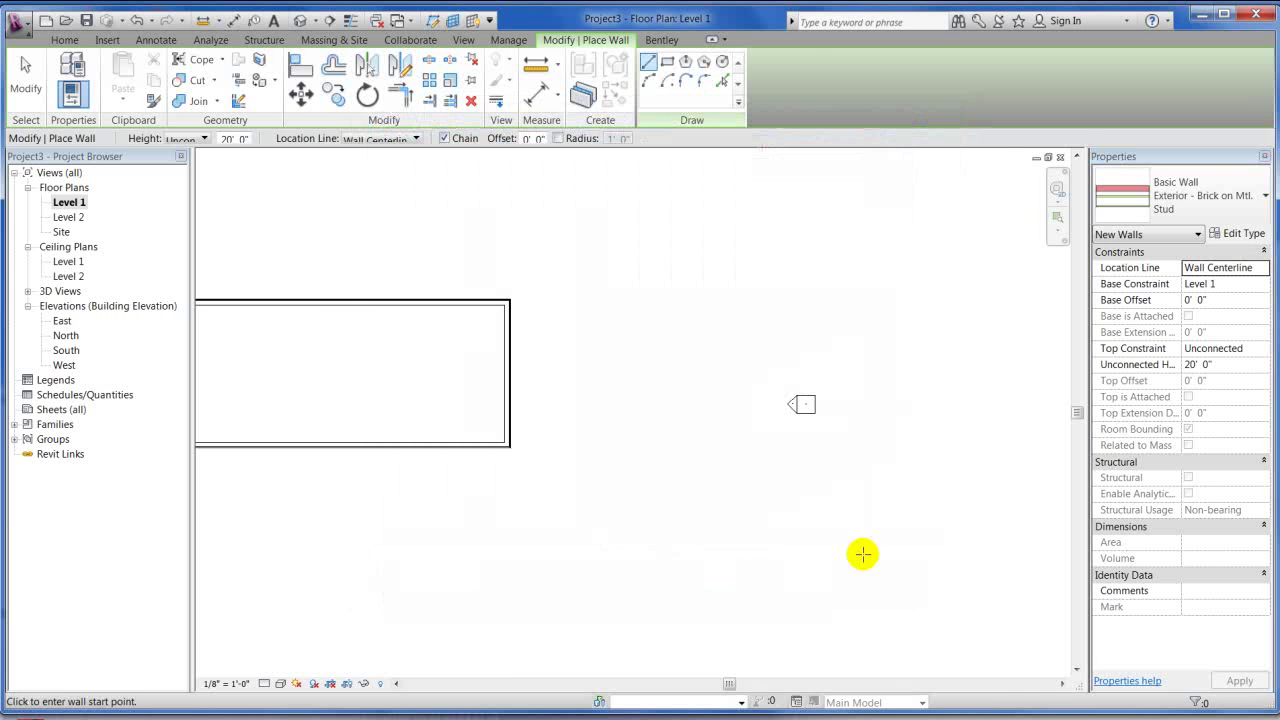
click(1237, 236)
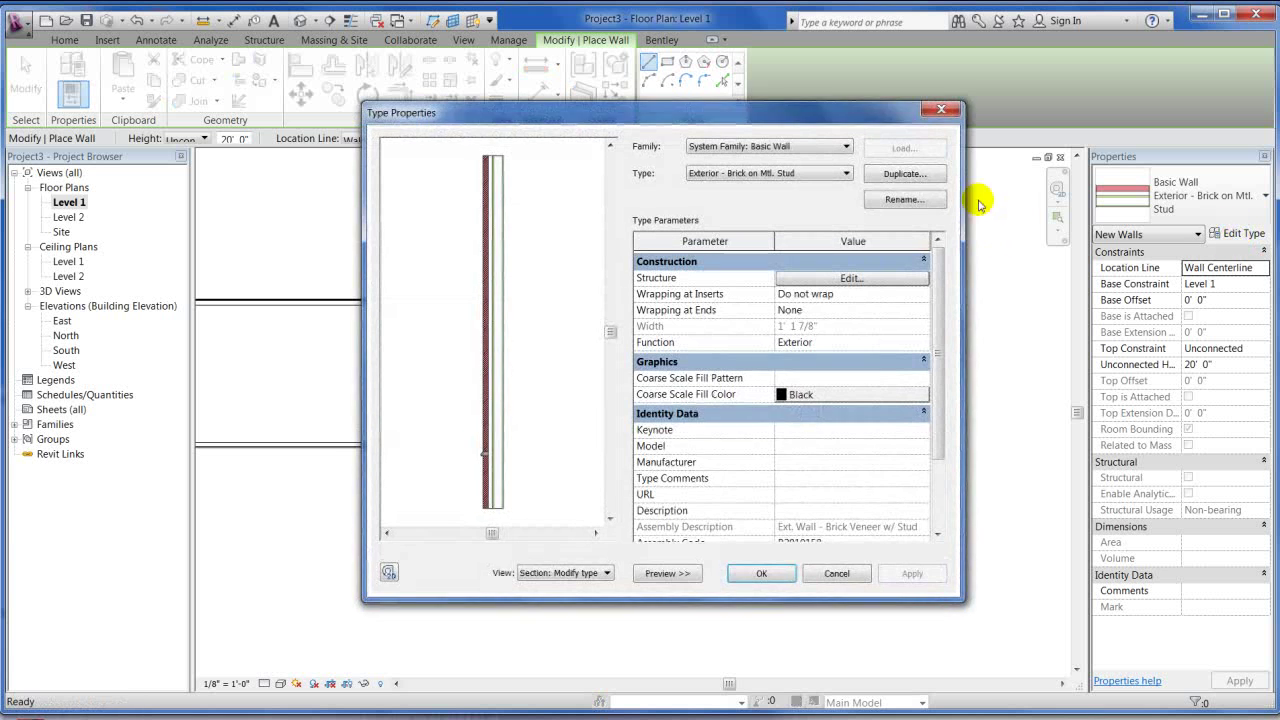
click(904, 174)
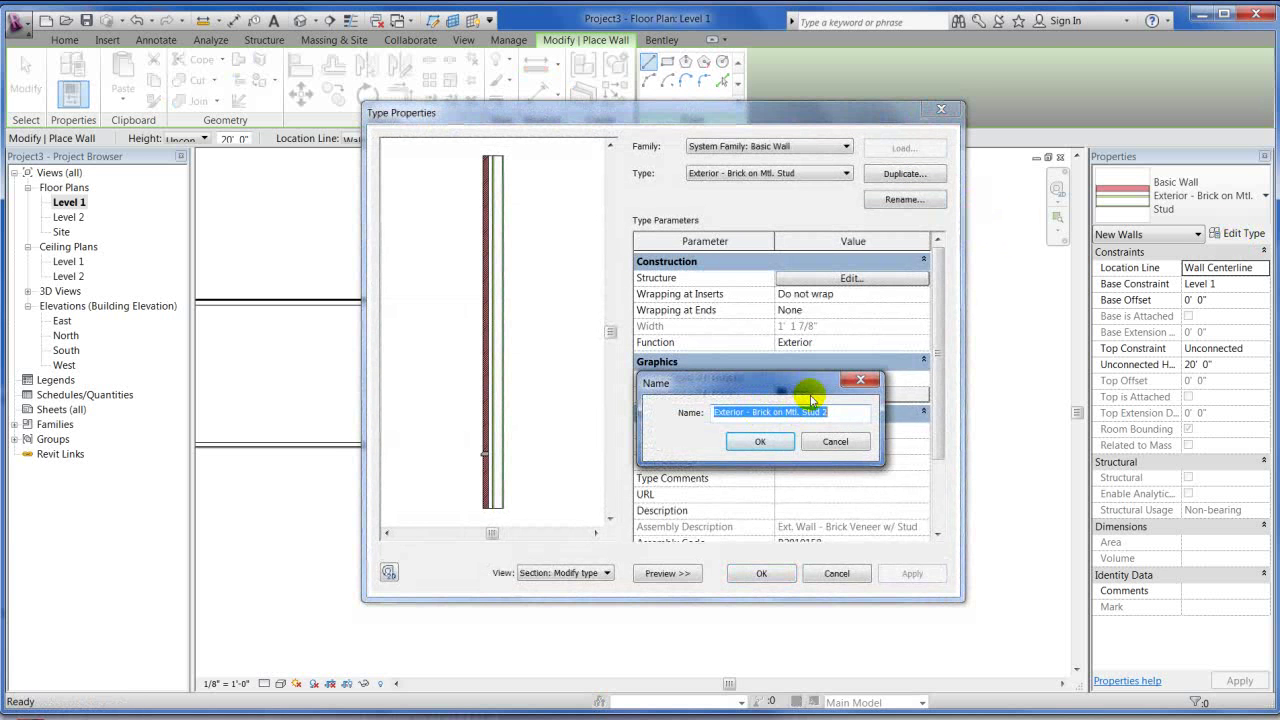
text(E)
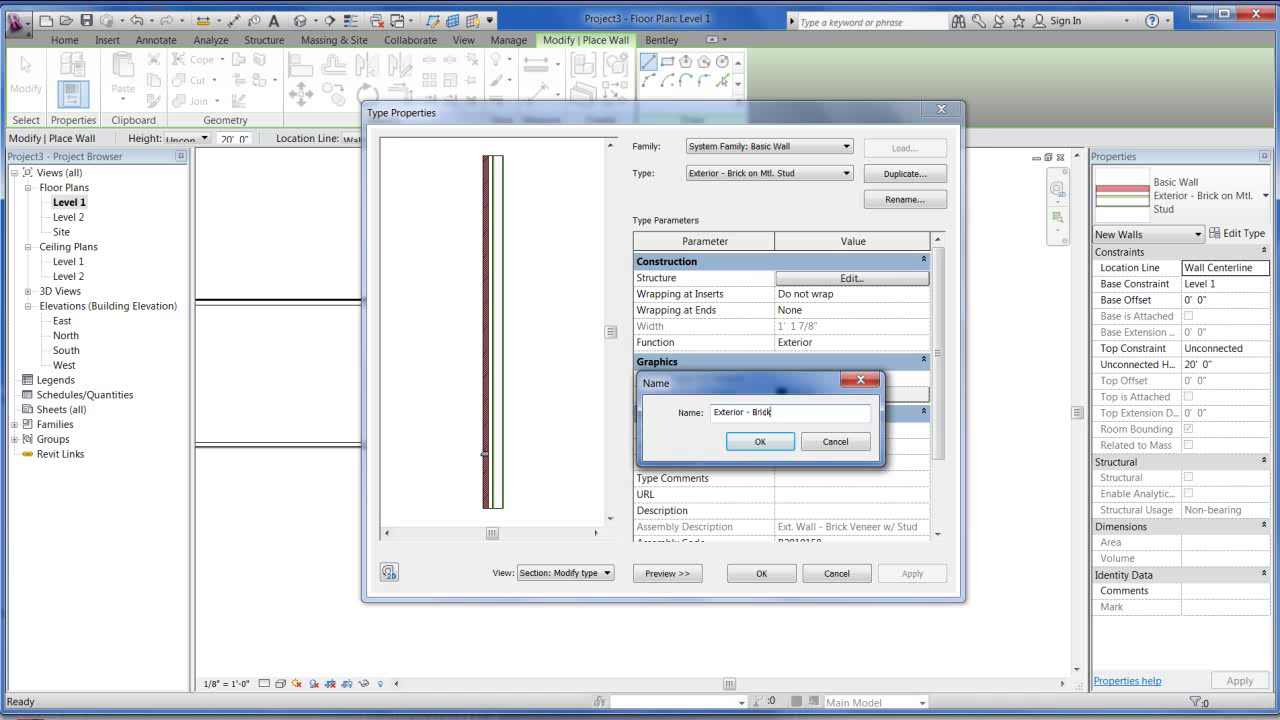
click(764, 441)
click(852, 278)
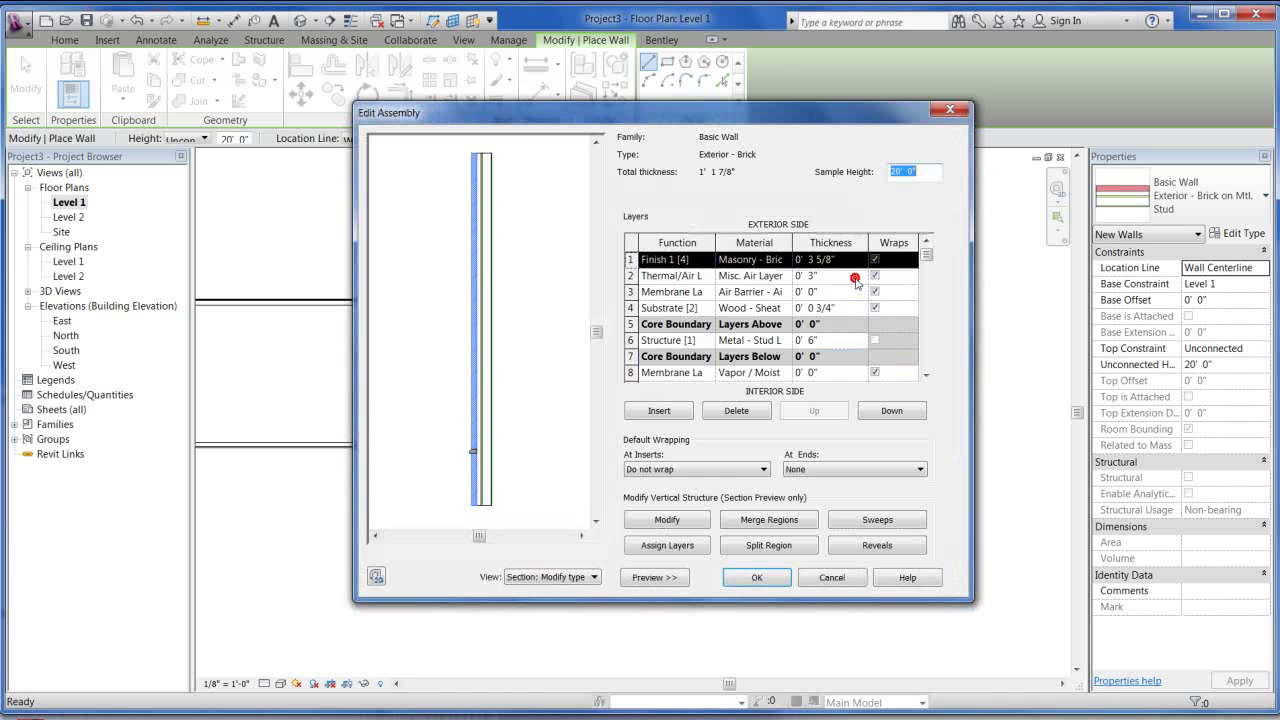
Move the sheathing, air barrier, Thermal/Air and brick layers inside the core
click(631, 308)
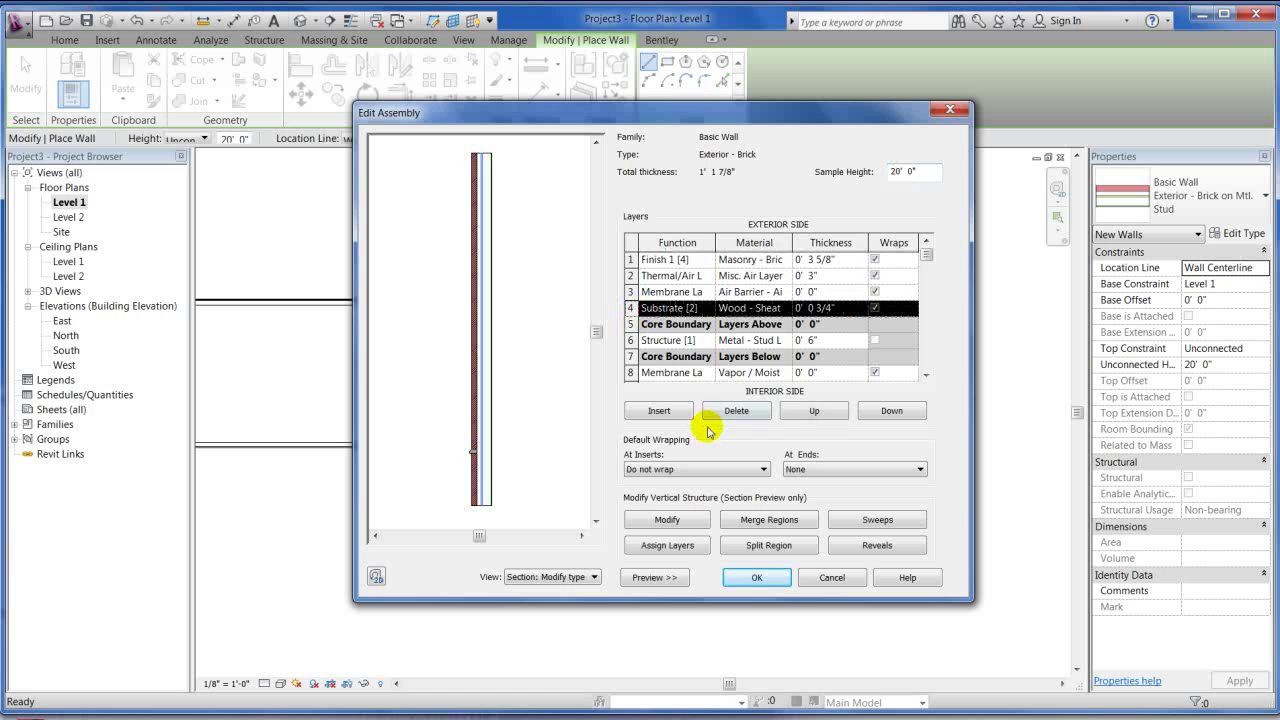
click(886, 411)
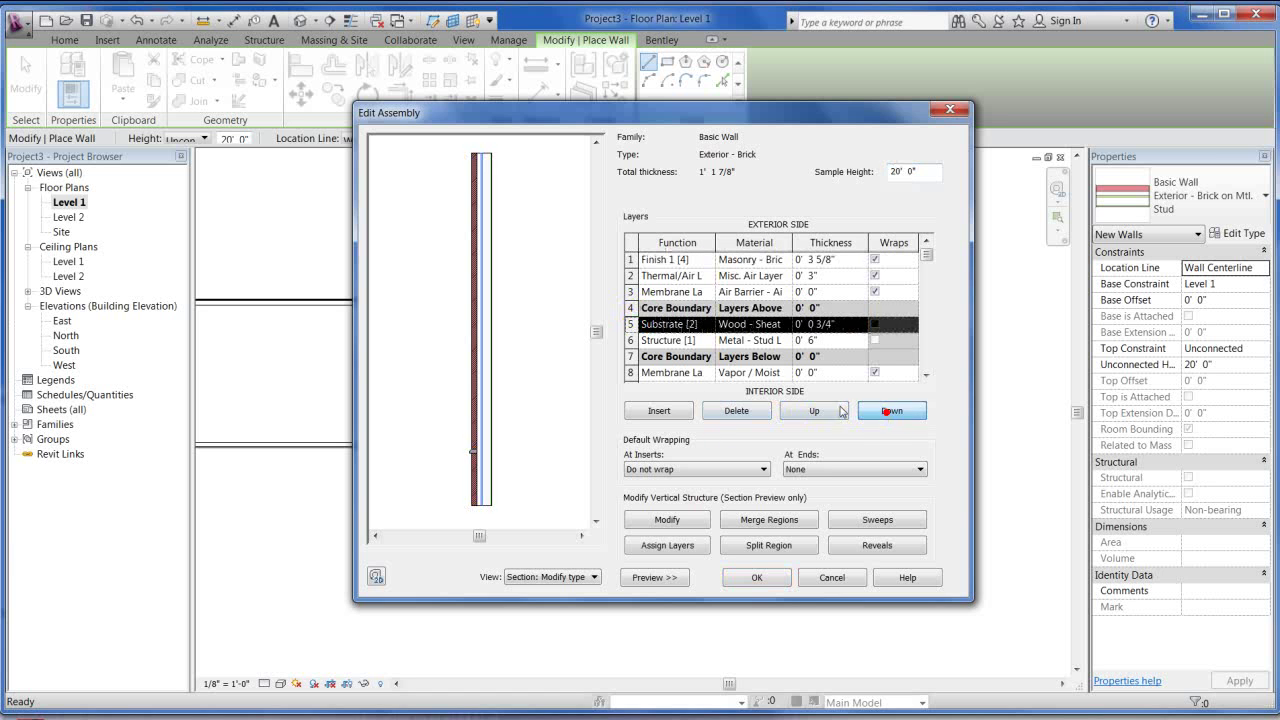
click(634, 291)
click(874, 411)
click(633, 275)
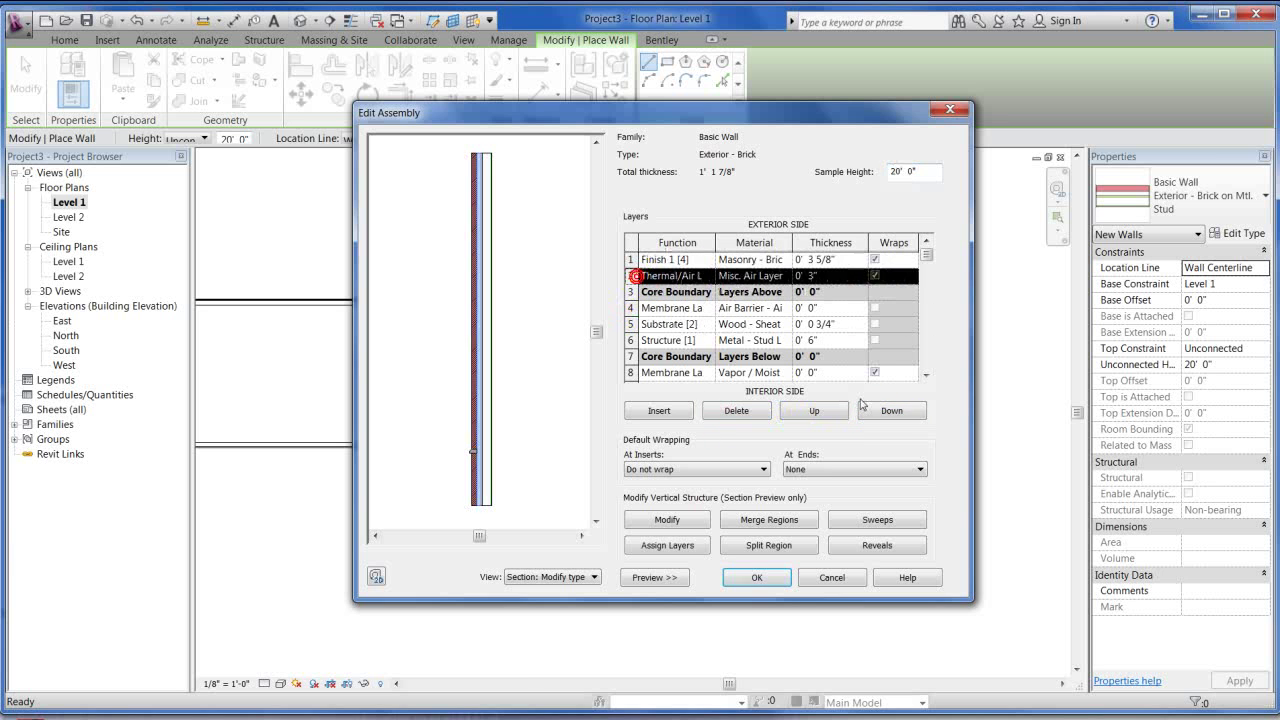
click(876, 411)
click(632, 259)
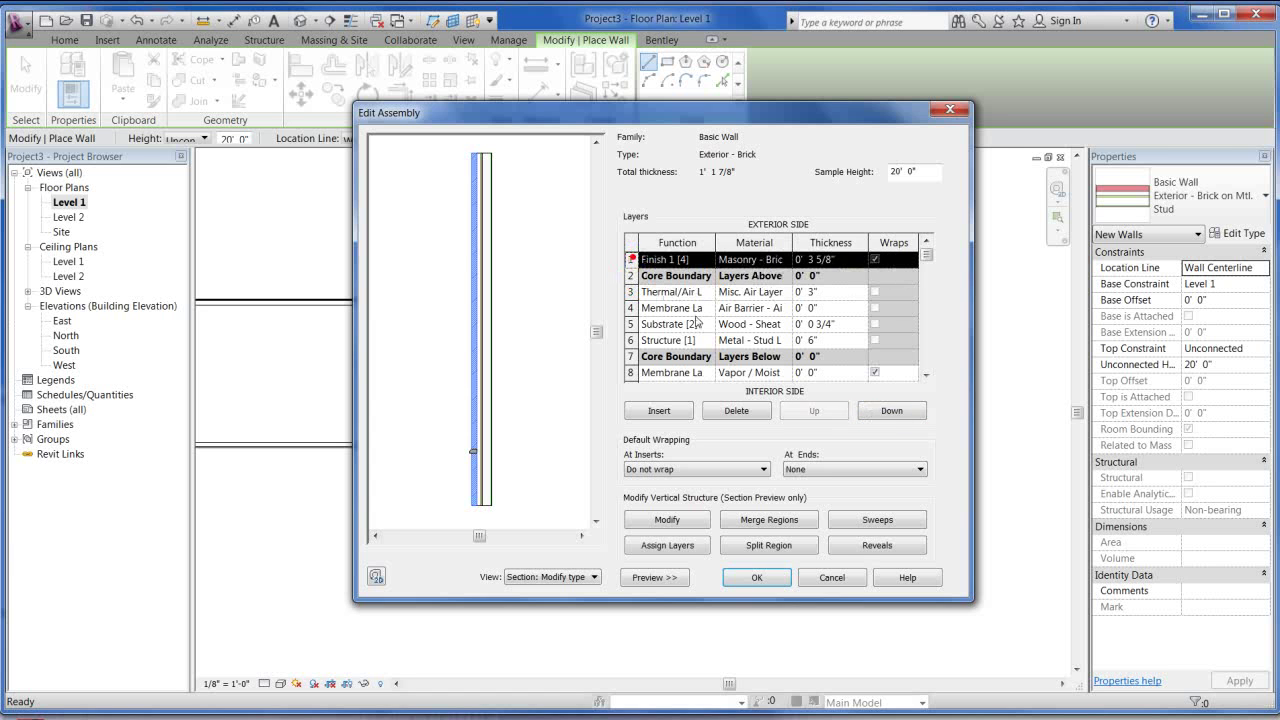
click(883, 411)
Delete all layers except the 3 5/8" Masonry - Brick layer and confirm both dialogs
click(631, 372)
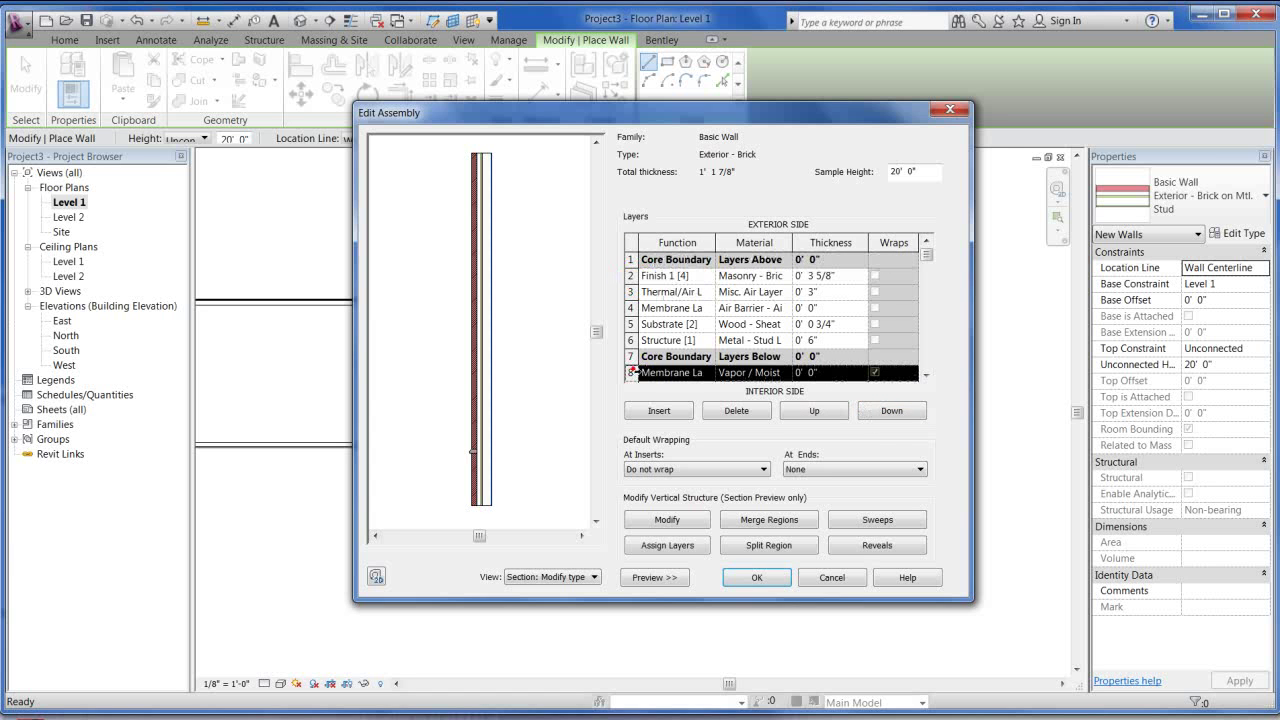
click(730, 410)
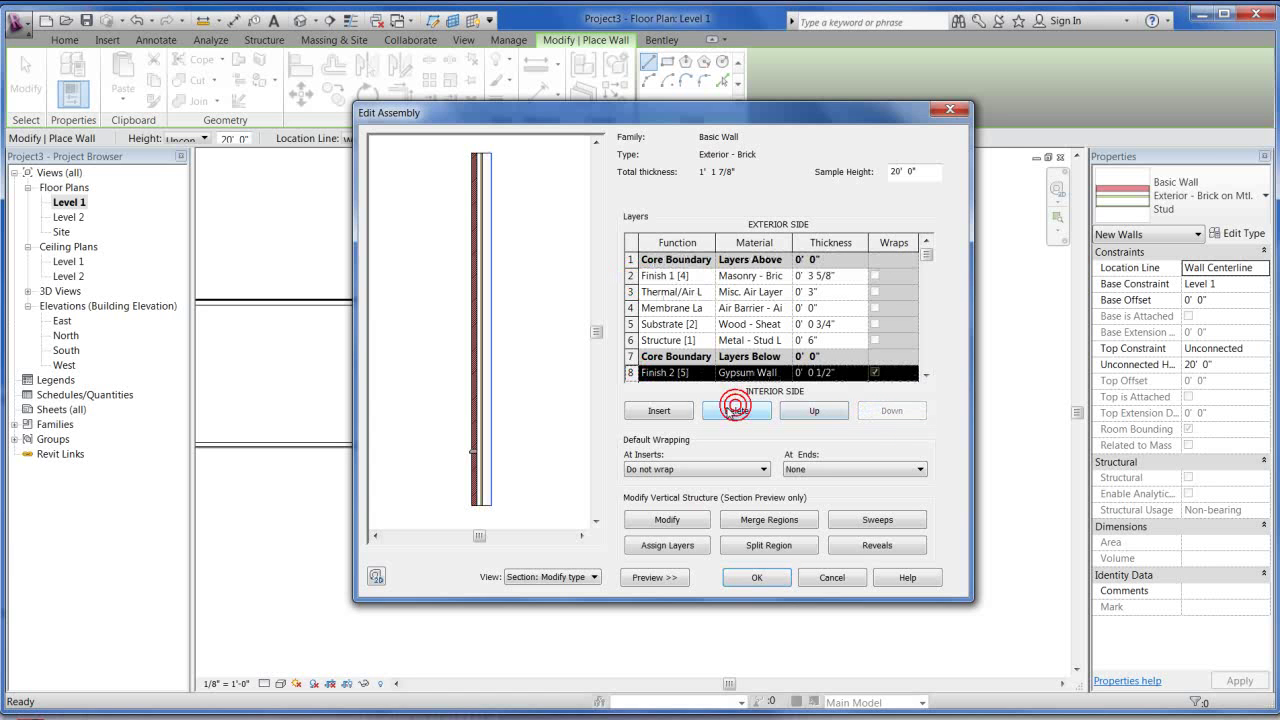
click(633, 342)
click(736, 412)
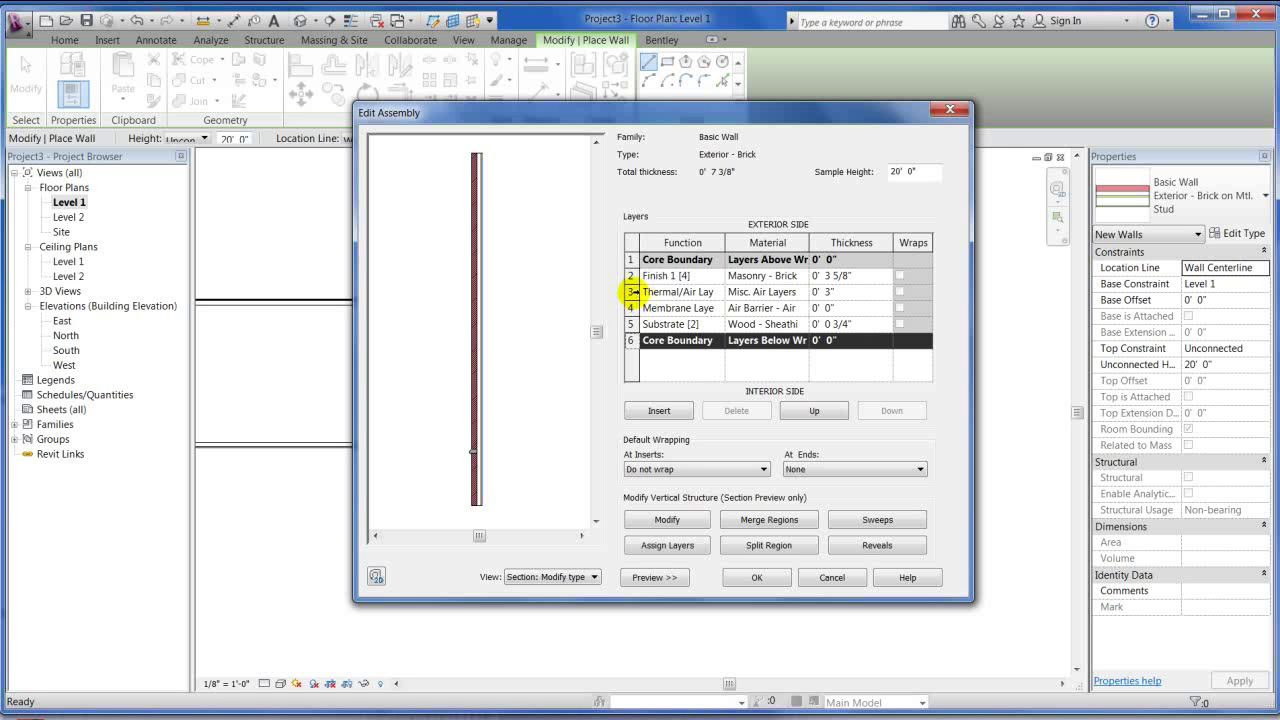
click(632, 291)
click(745, 411)
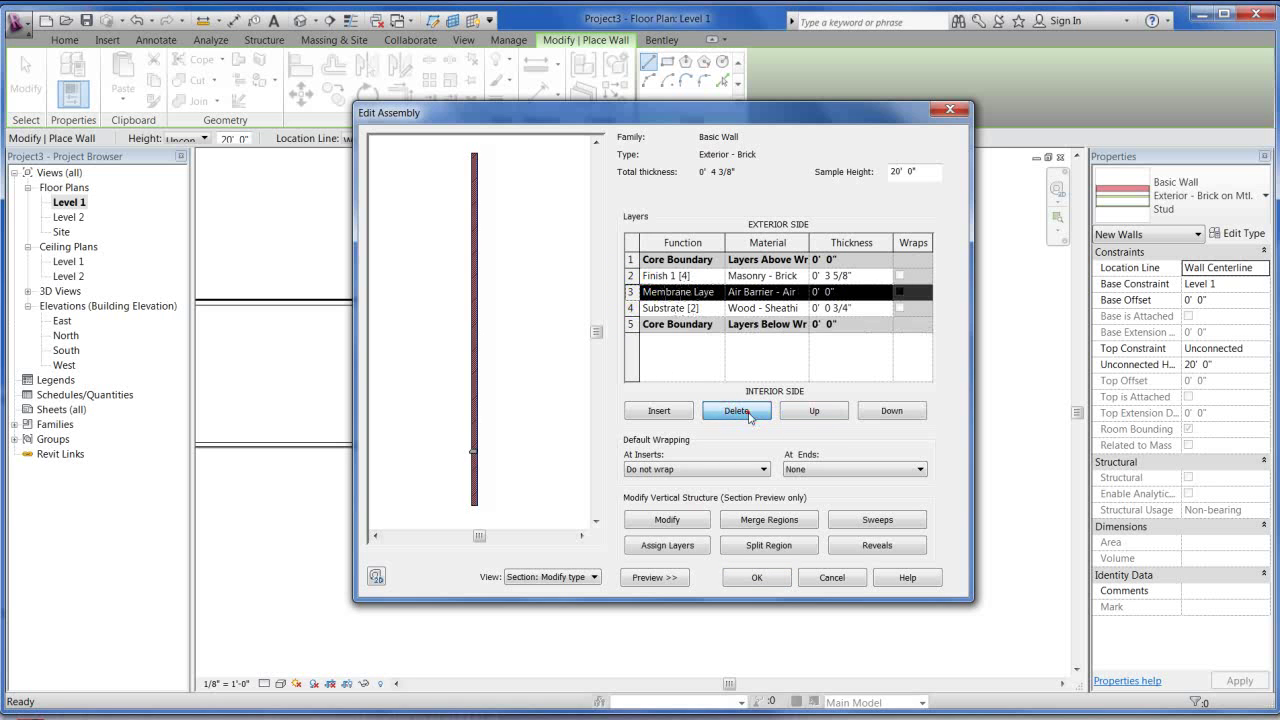
click(745, 411)
click(747, 411)
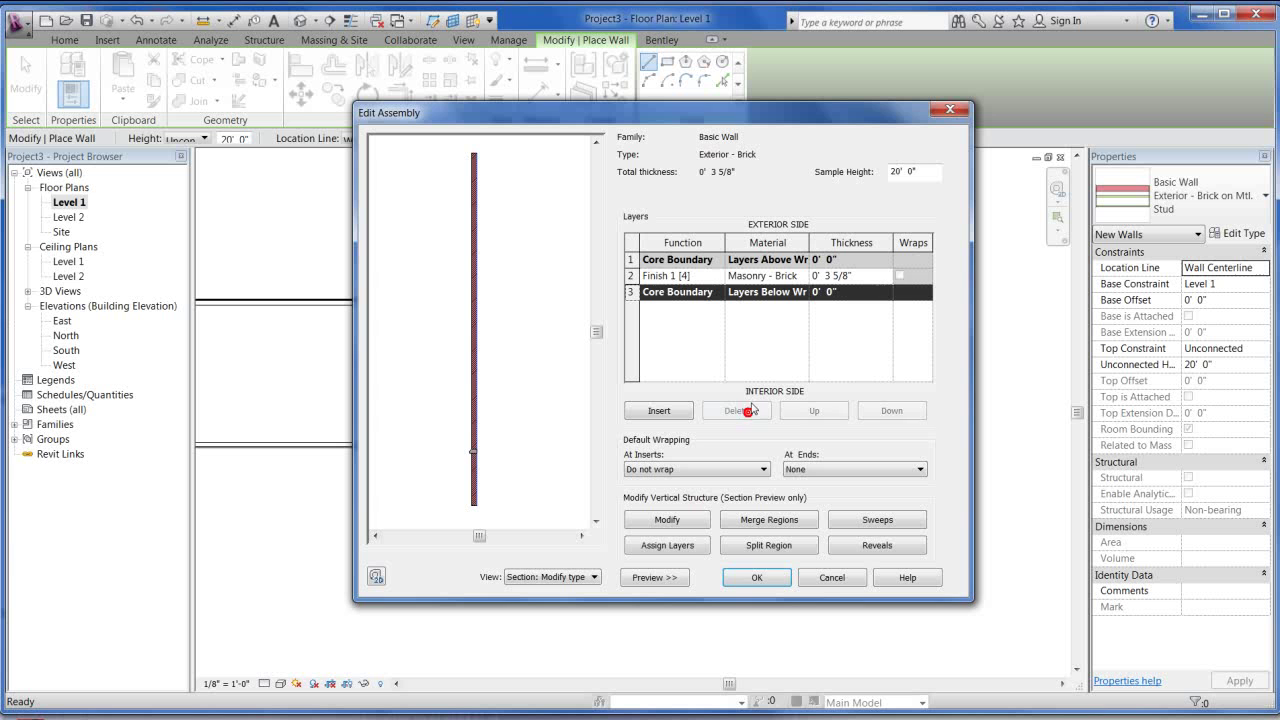
click(755, 578)
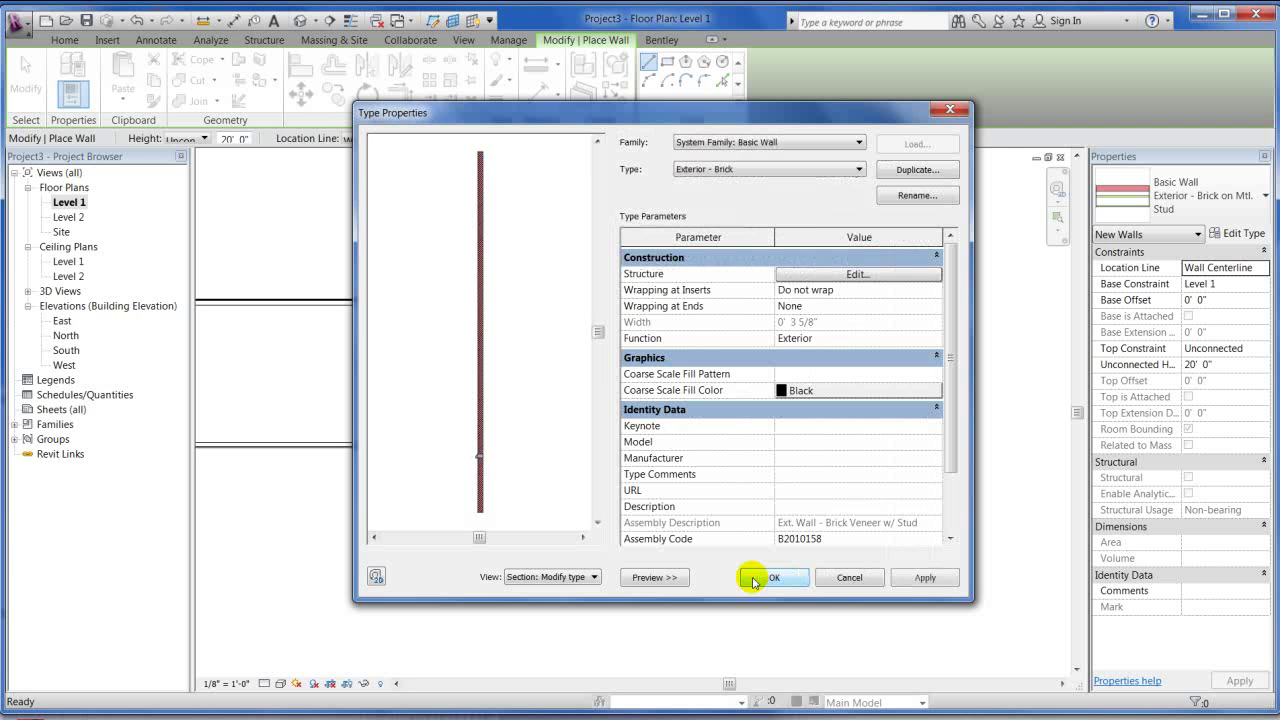
click(753, 579)
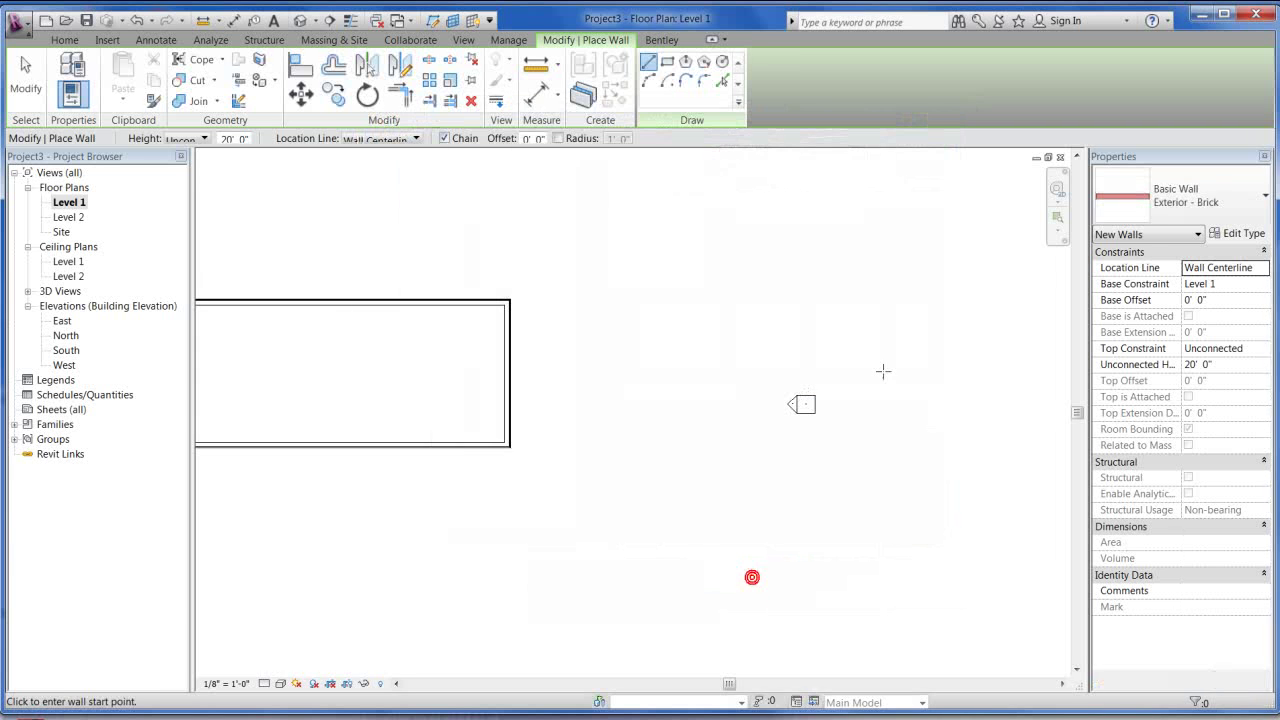
Duplicate the Exterior - Brick type as Exterior - Siding
click(1214, 194)
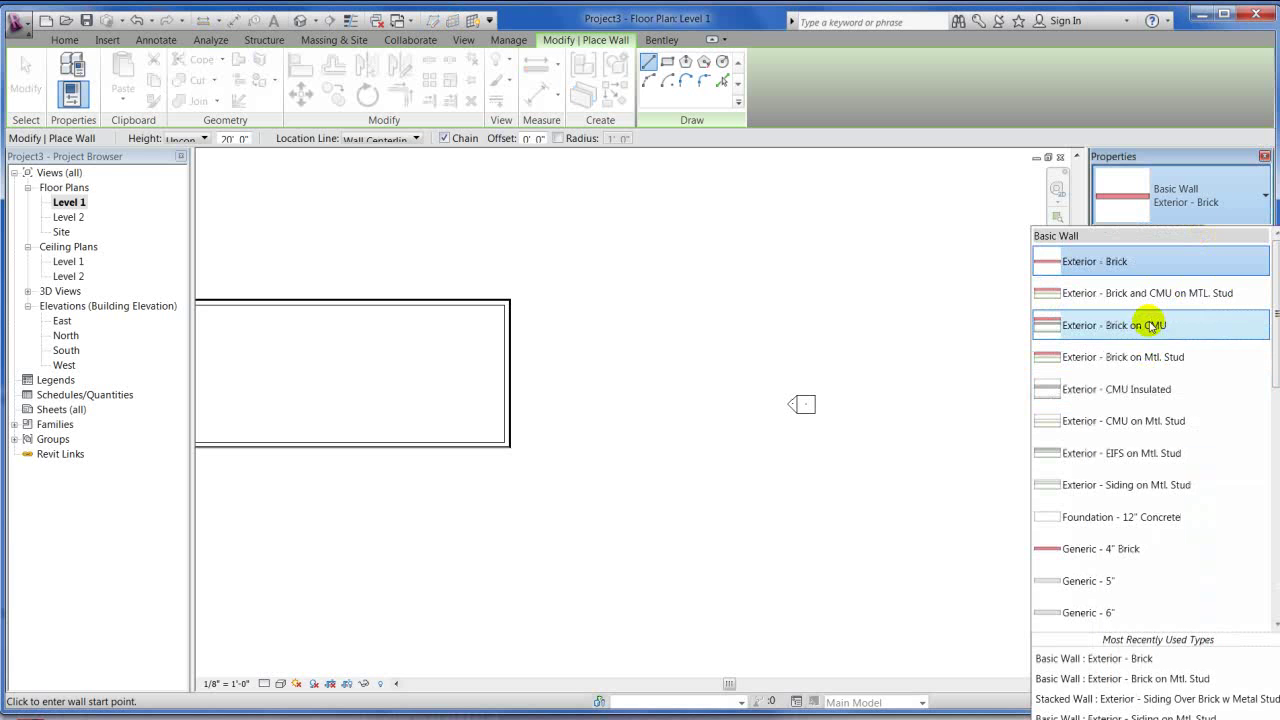
click(1180, 198)
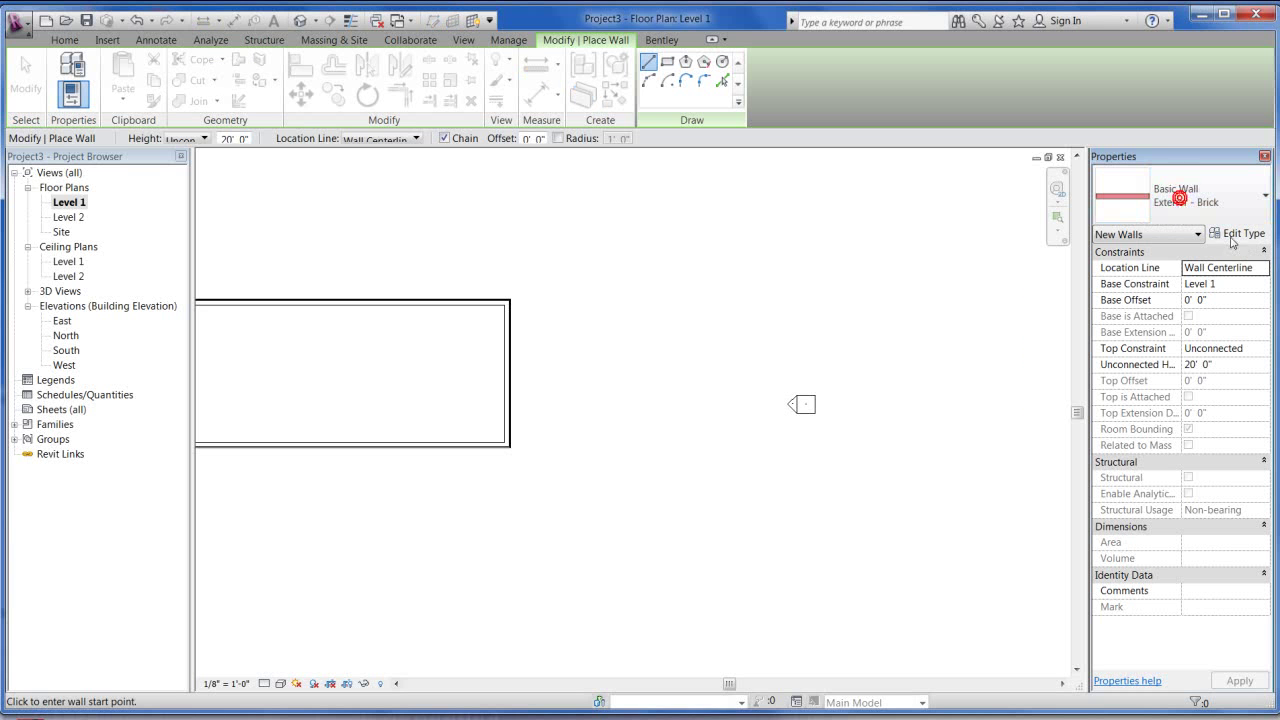
click(1238, 235)
click(900, 174)
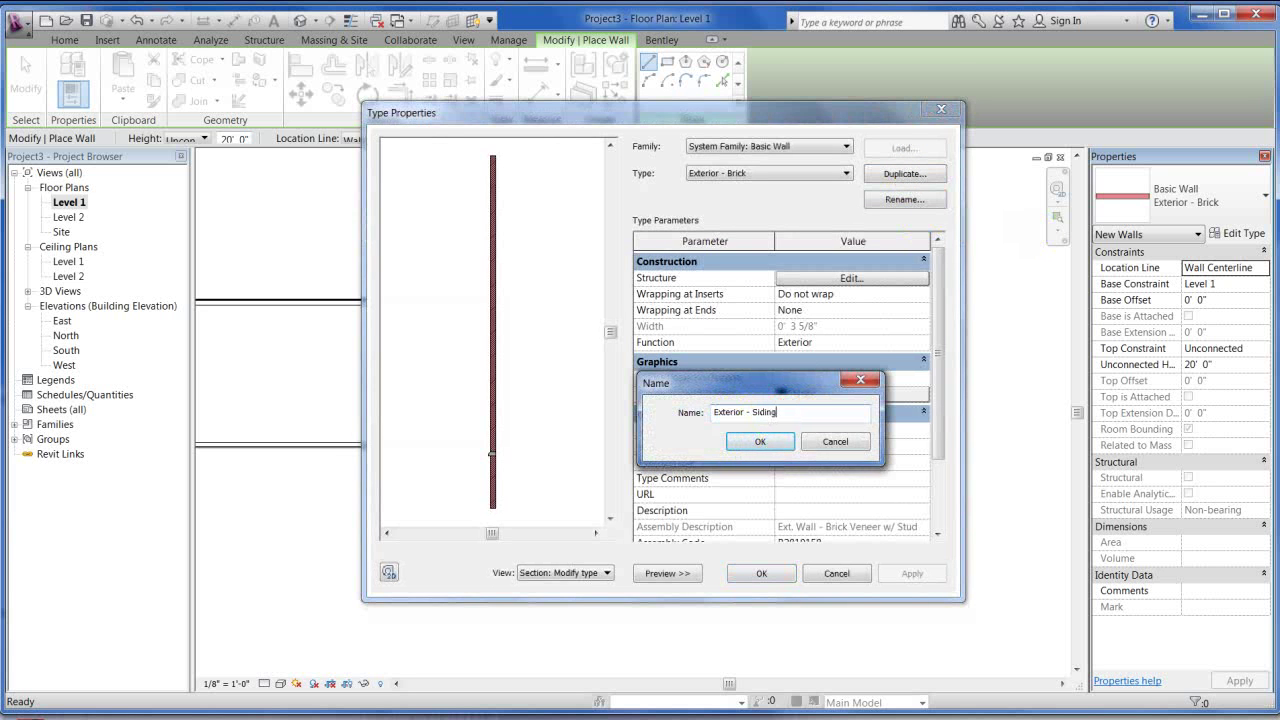
text(Exterior - Siding)
click(736, 441)
Change the single layer's material to Siding - Clapboard
click(852, 278)
click(790, 276)
click(801, 276)
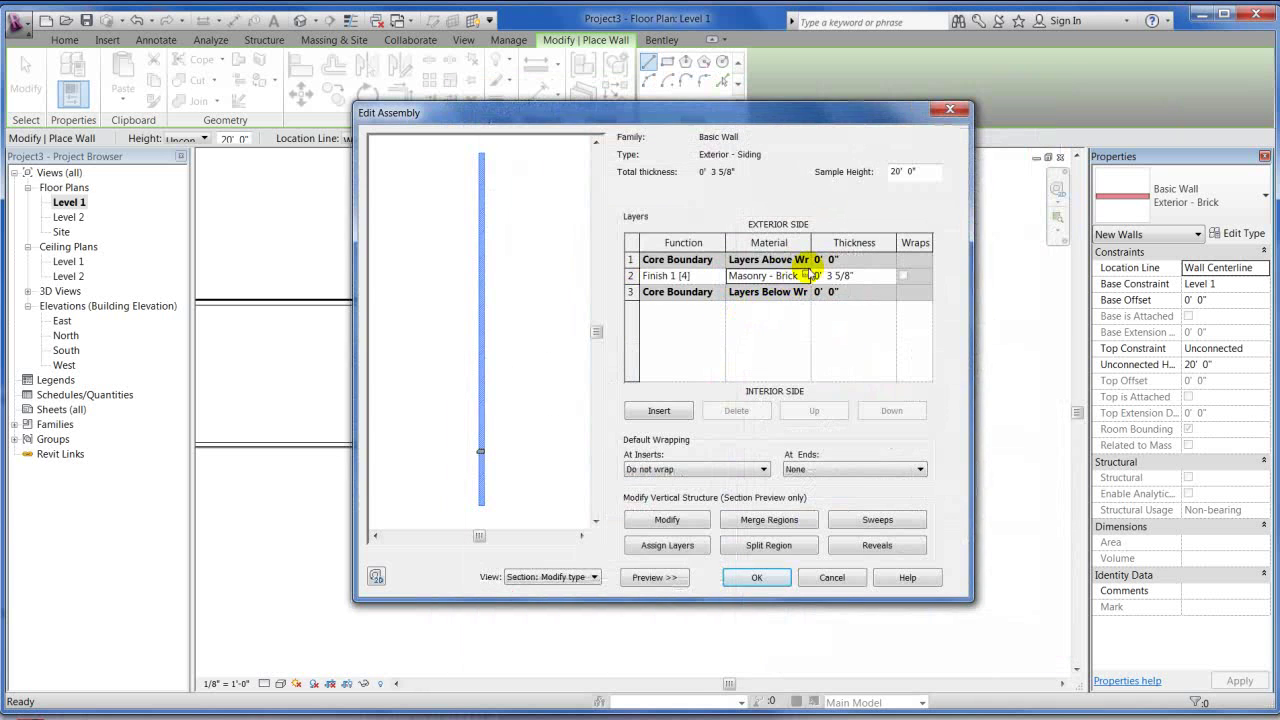
click(801, 276)
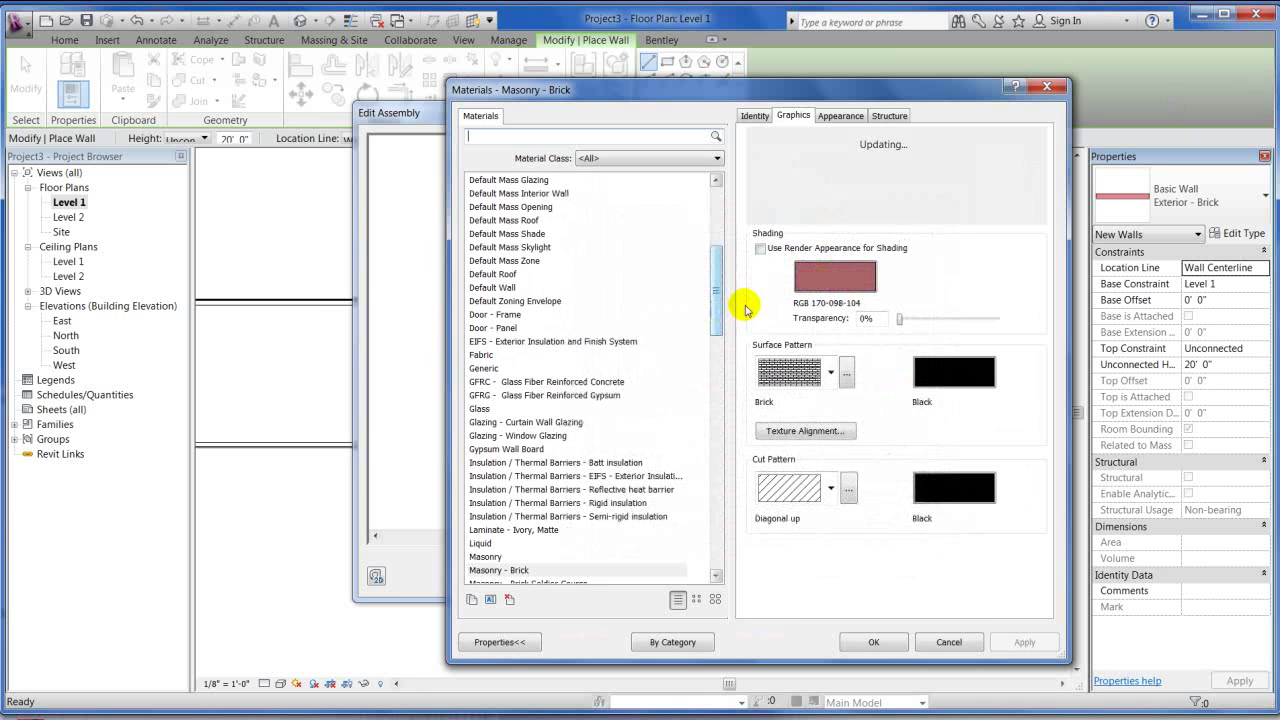
scroll(710, 440, down, 8)
scroll(710, 440, down, 6)
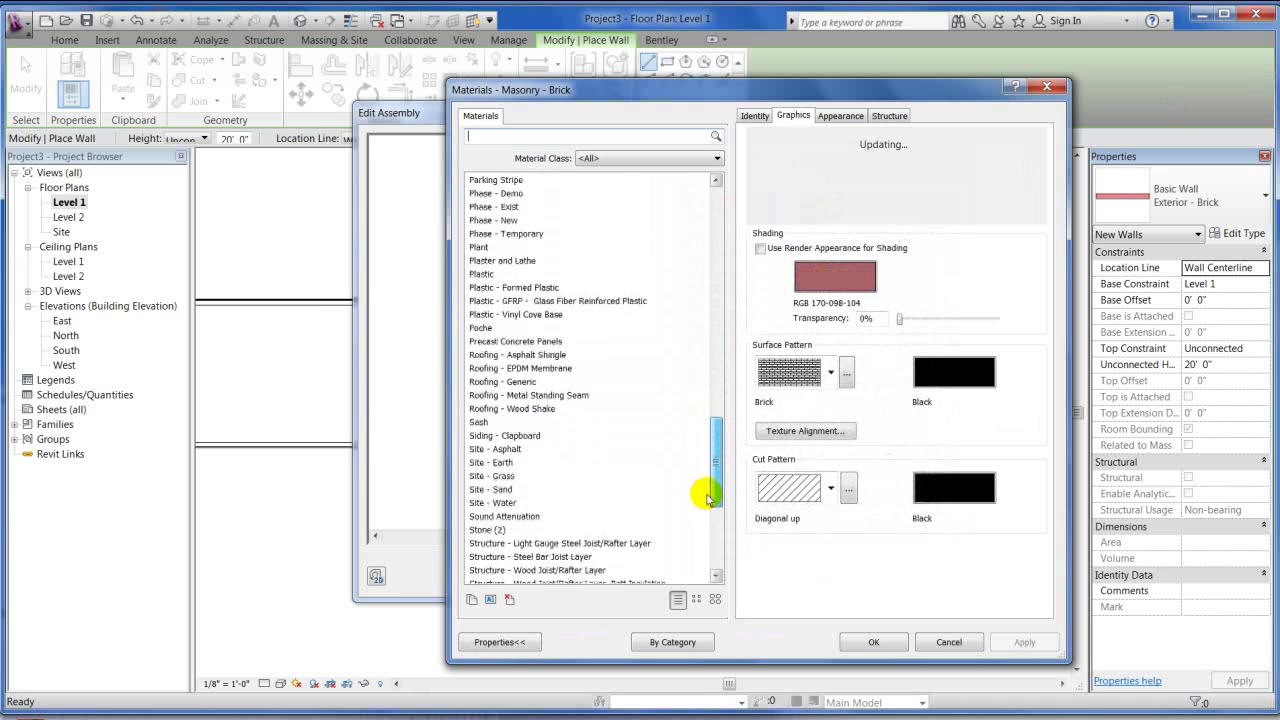
click(483, 436)
click(866, 643)
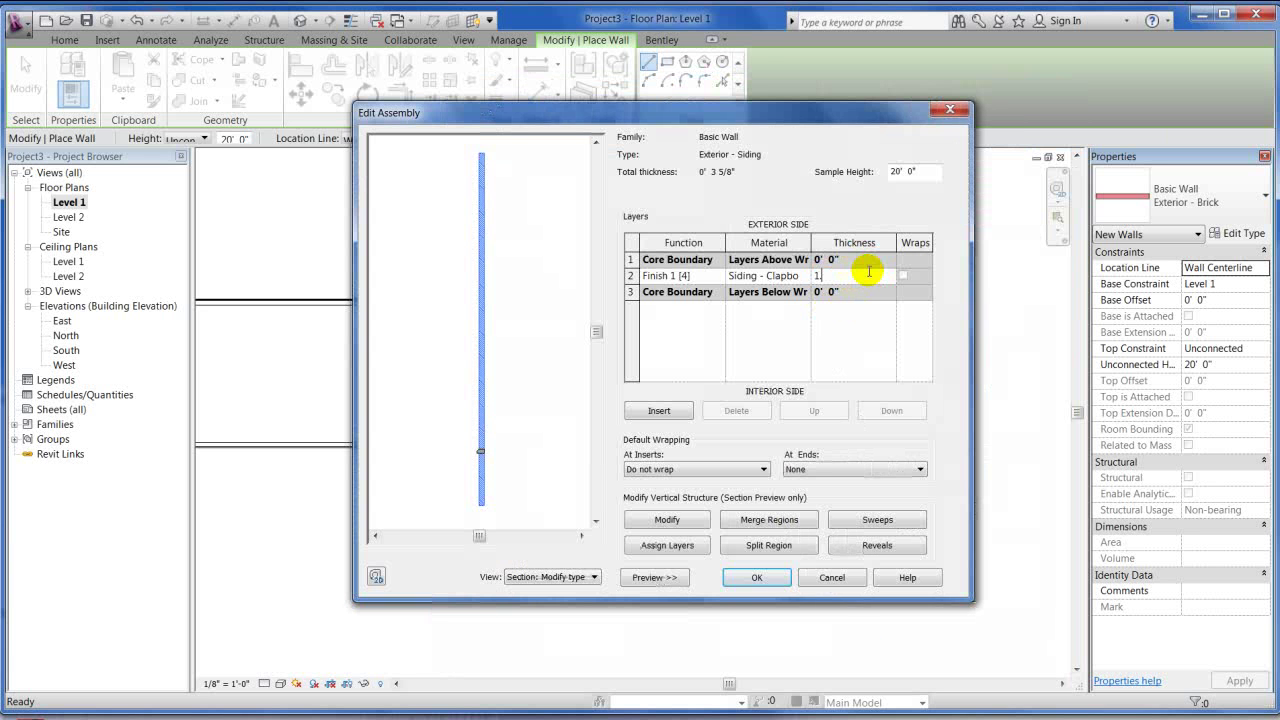
Set the siding layer thickness to 1 1/2" and confirm both dialogs
click(869, 271)
text(1.5)
click(858, 340)
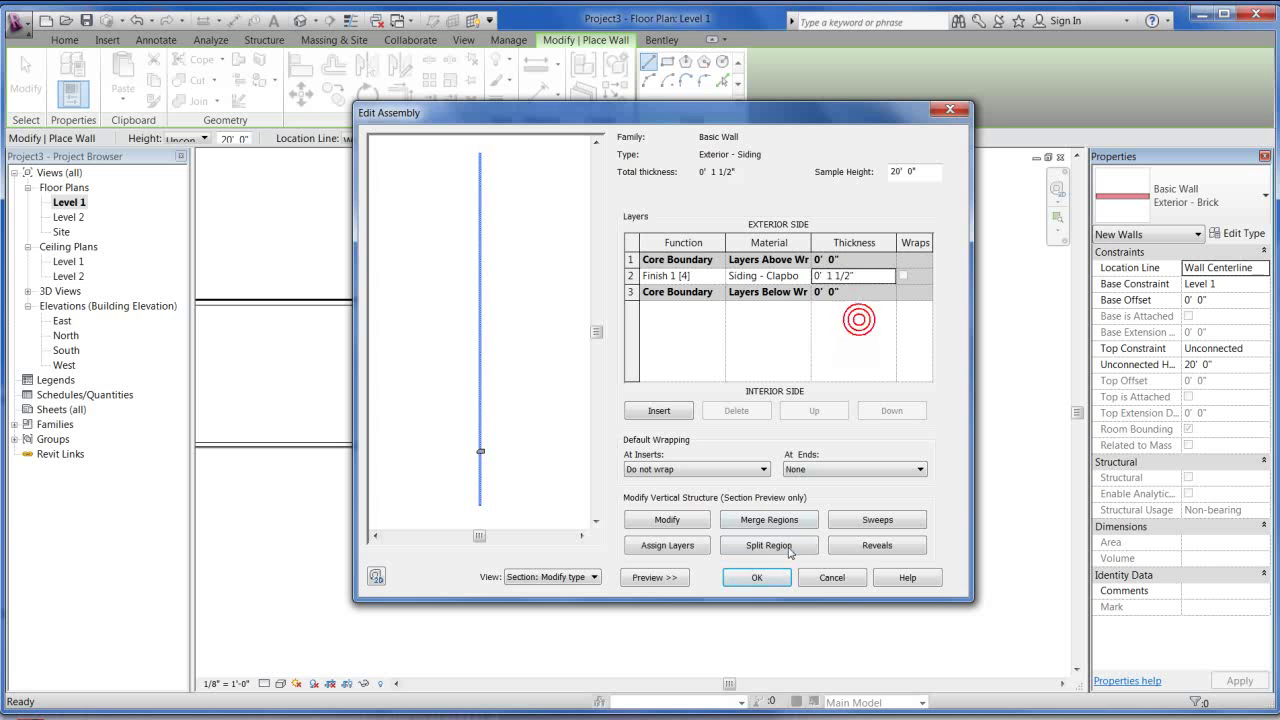
click(763, 578)
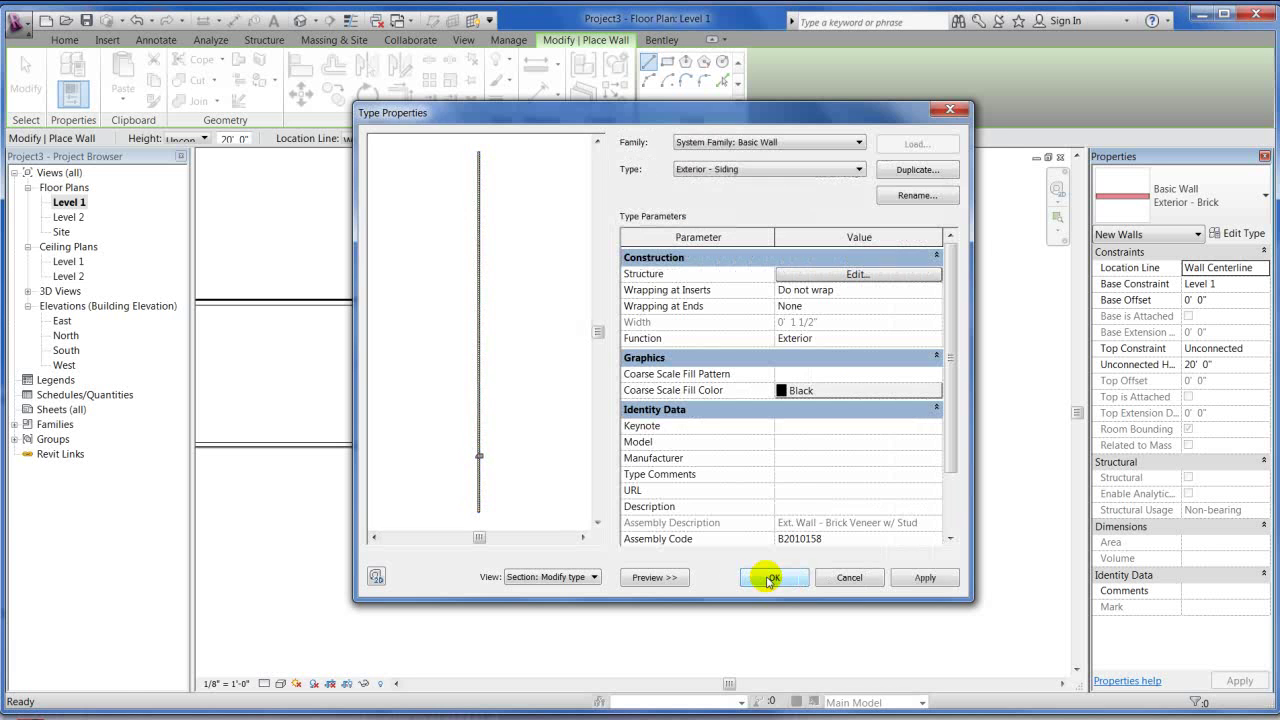
click(765, 578)
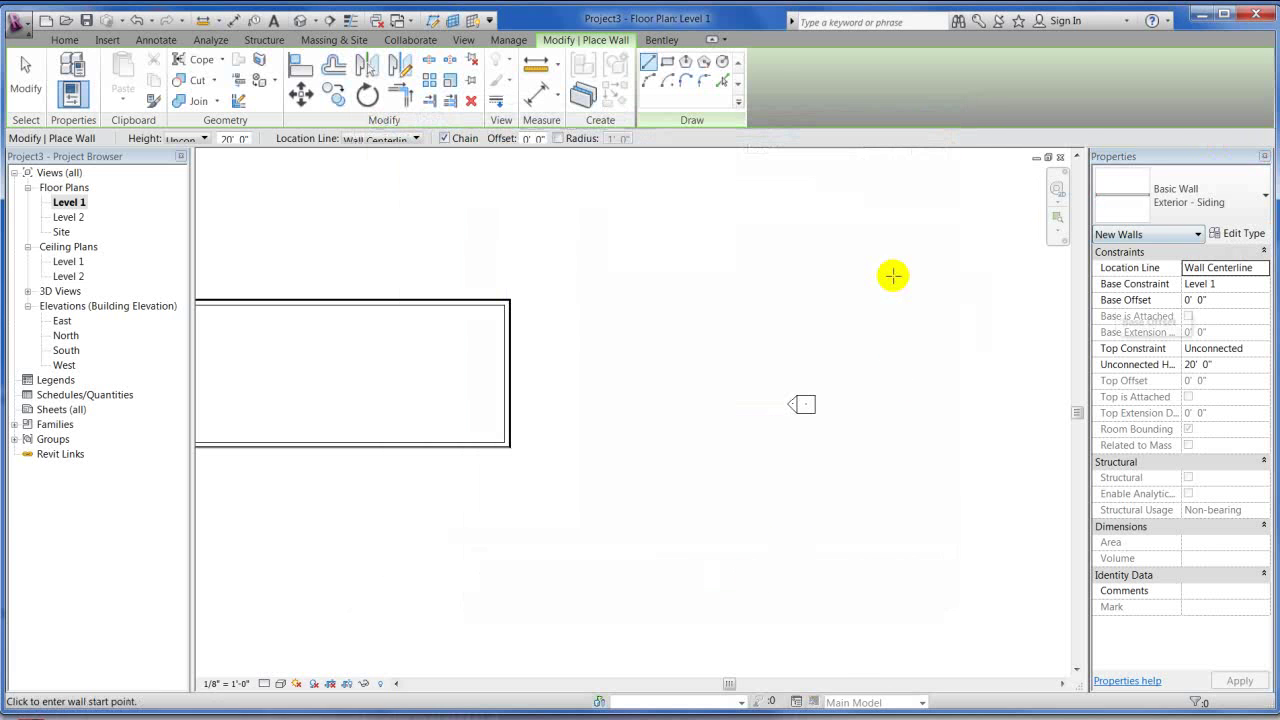
Pick Generic - 6" and draw a 44' vertical wall to the right of the building
click(862, 205)
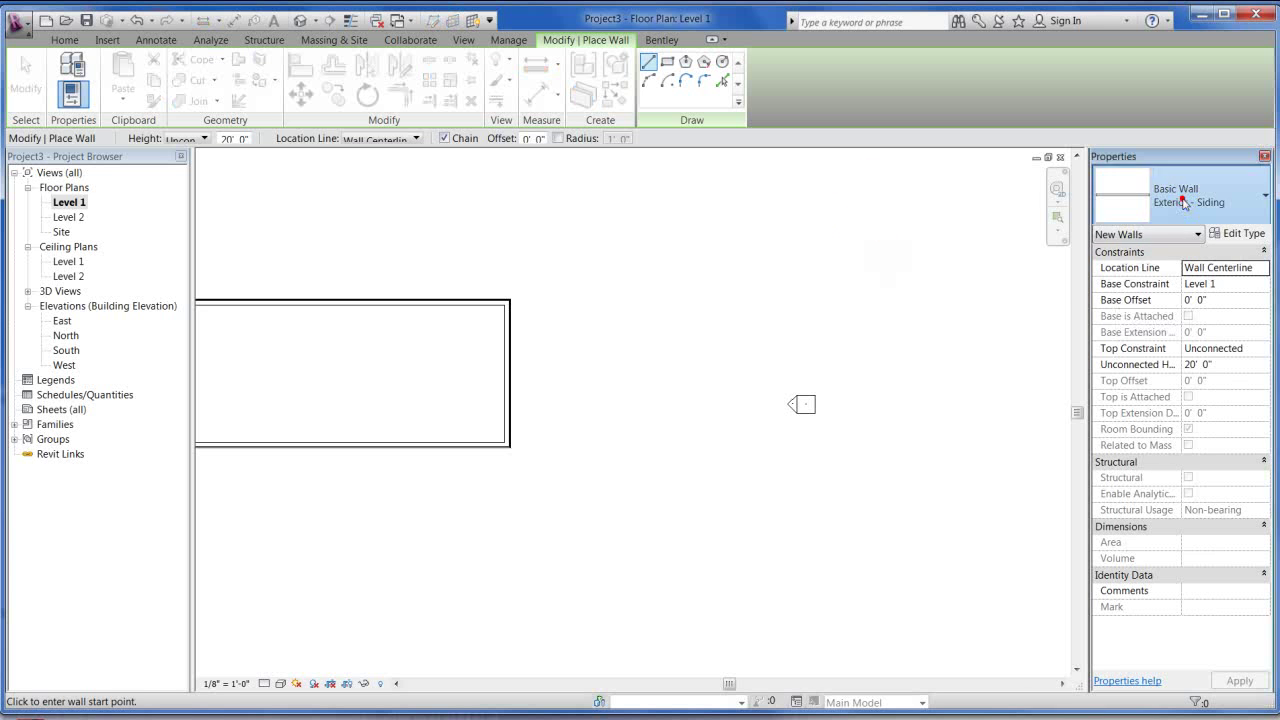
click(1165, 195)
scroll(1110, 460, down, 4)
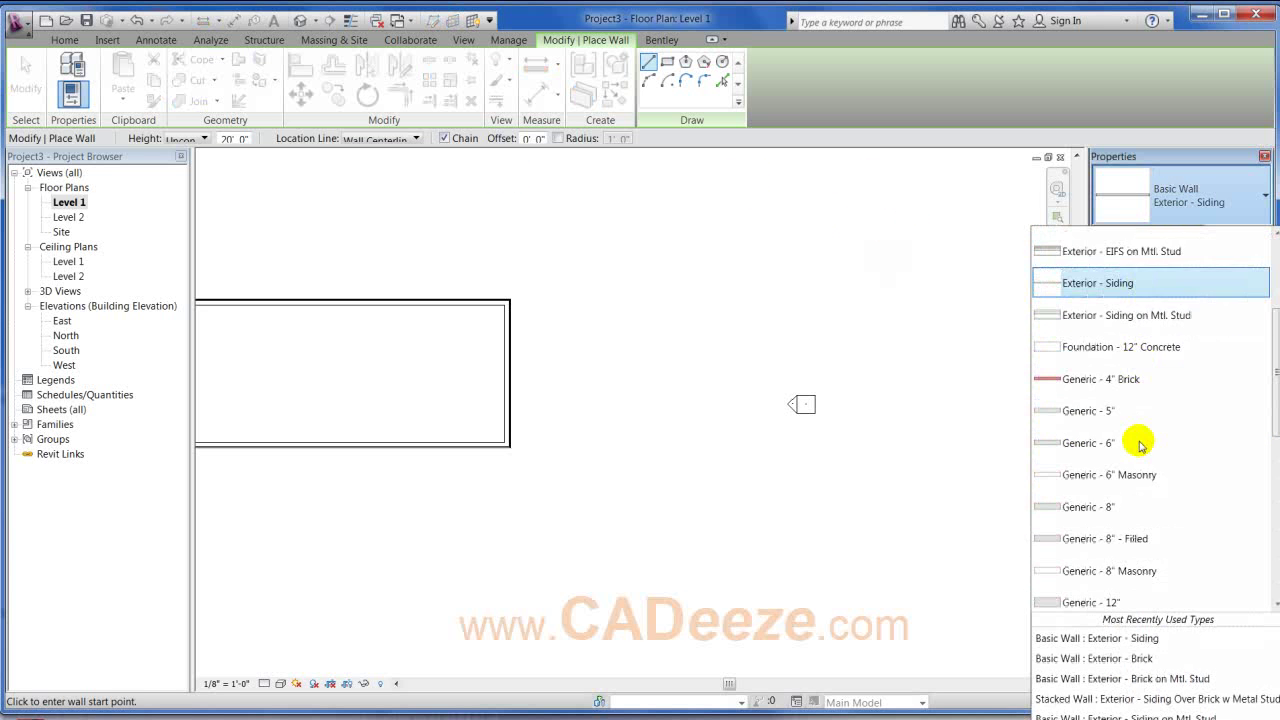
scroll(1112, 478, down, 2)
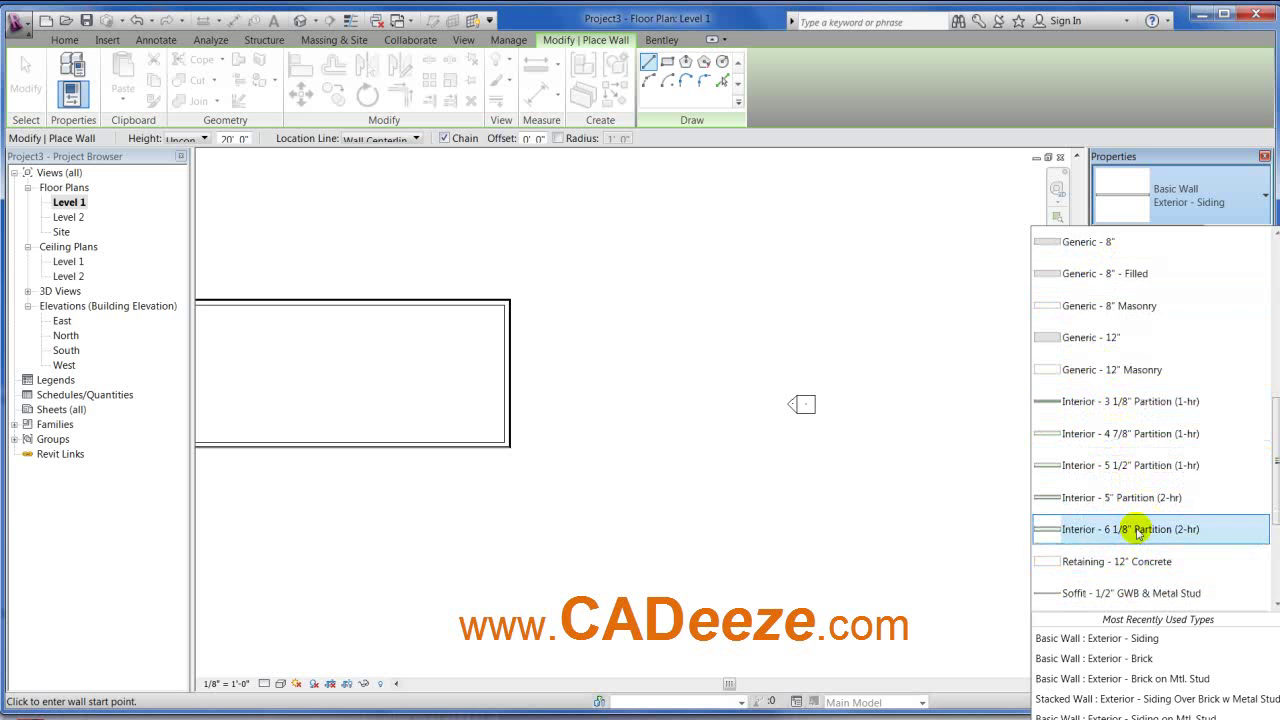
scroll(1128, 400, up, 4)
scroll(1128, 398, up, 1)
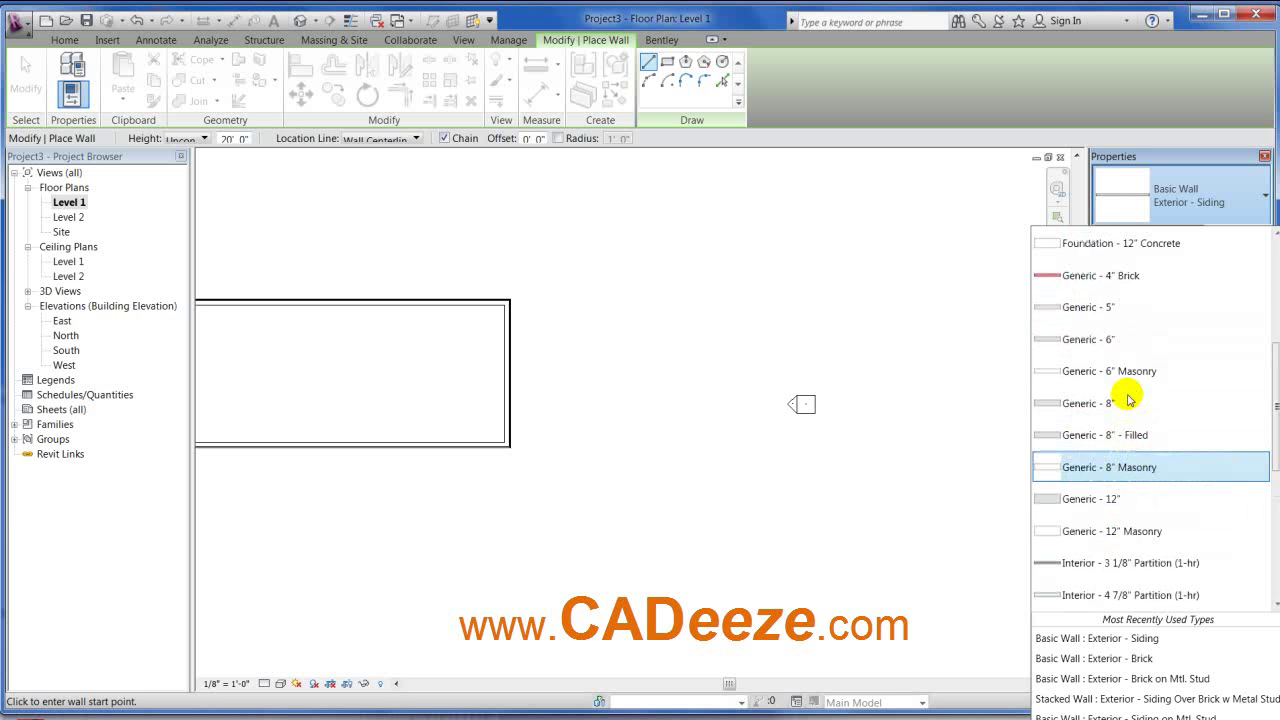
click(1100, 340)
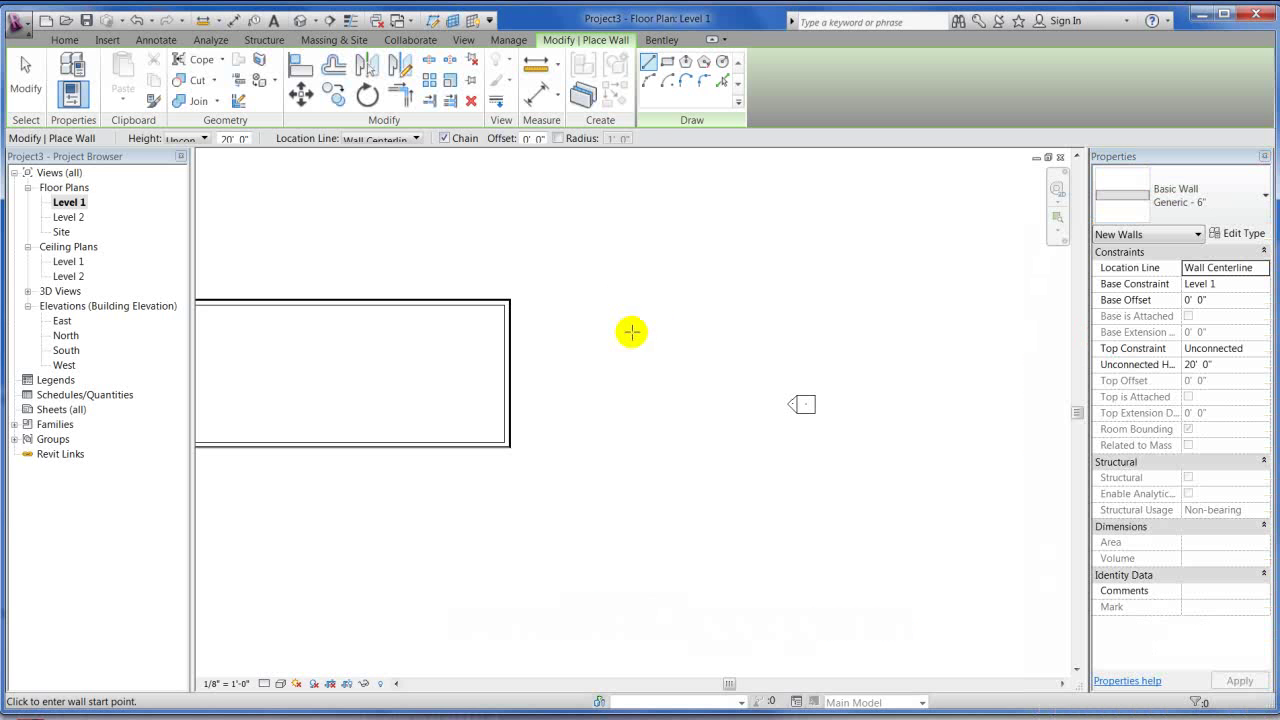
click(655, 287)
click(648, 484)
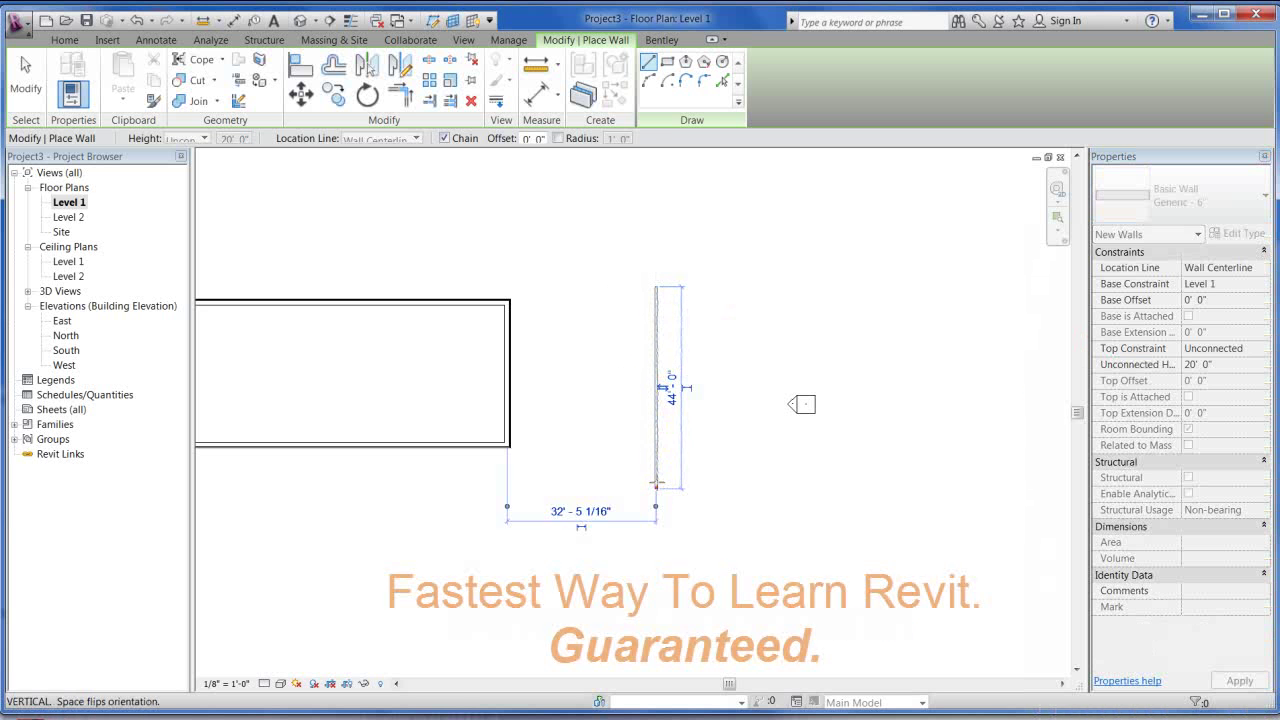
End the wall chain and switch the wall type to Exterior - Brick
key(Escape)
scroll(666, 344, up, 2)
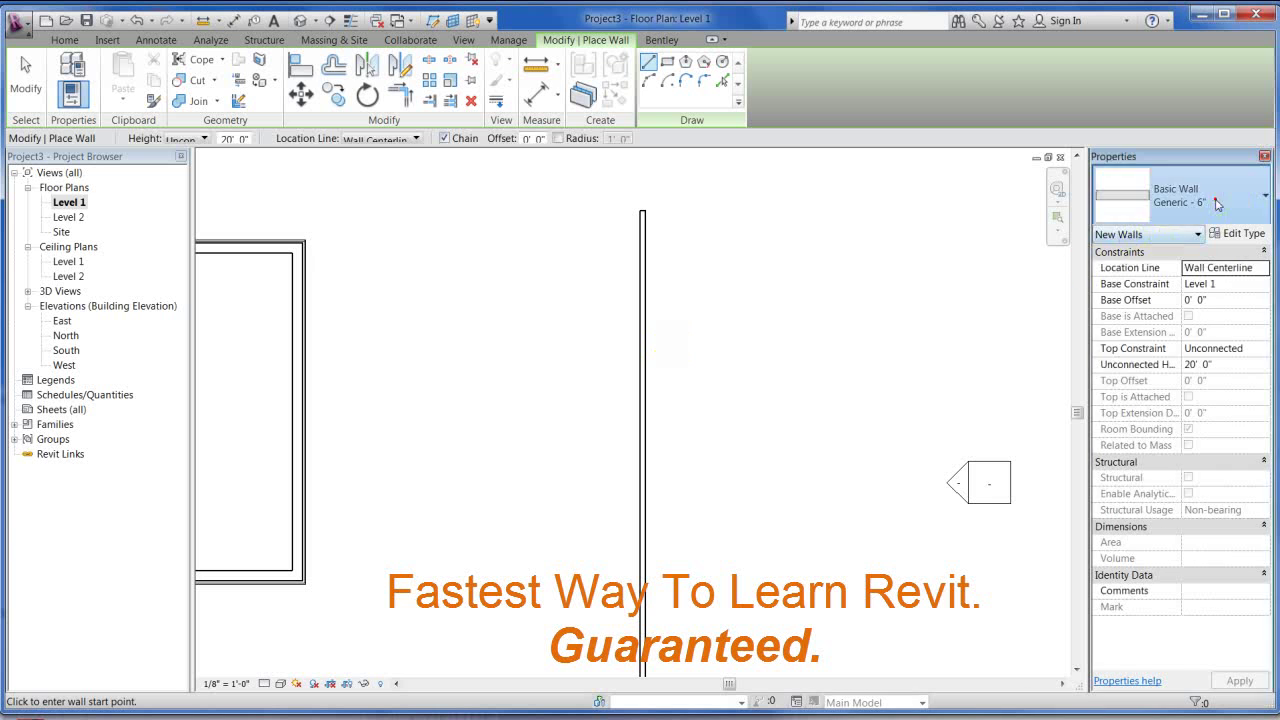
click(1143, 193)
scroll(1113, 285, up, 3)
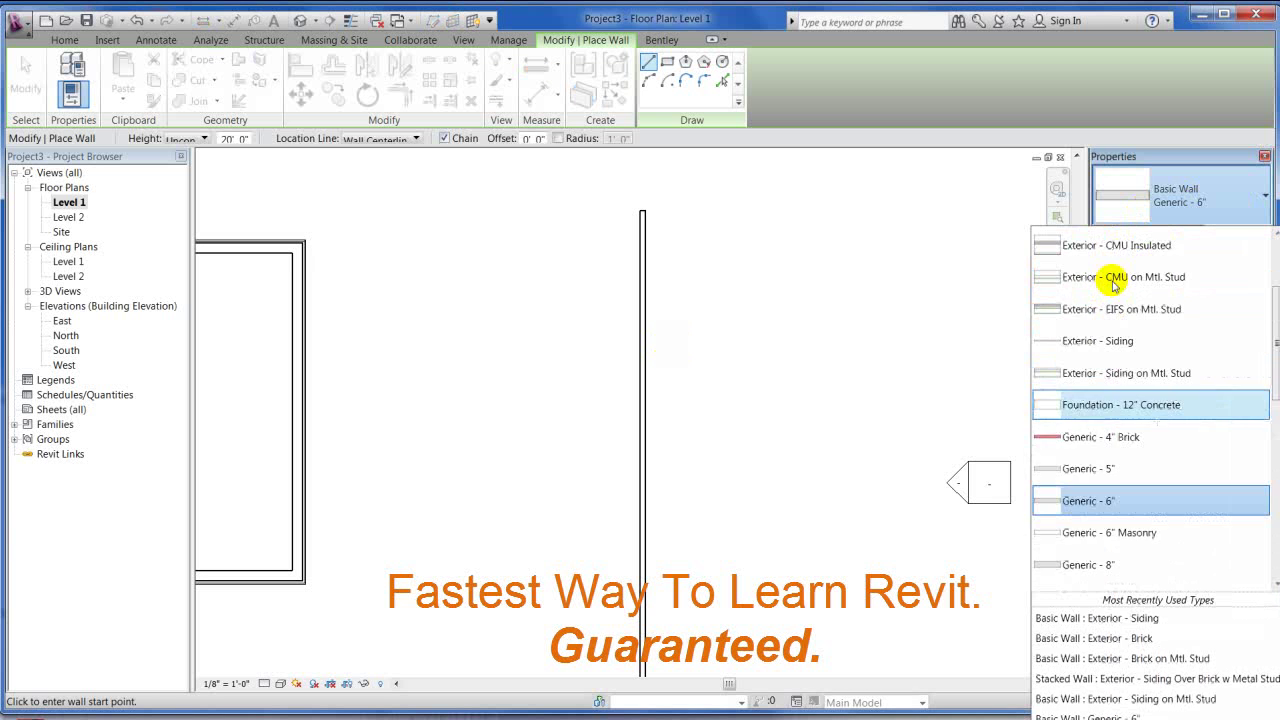
click(1105, 264)
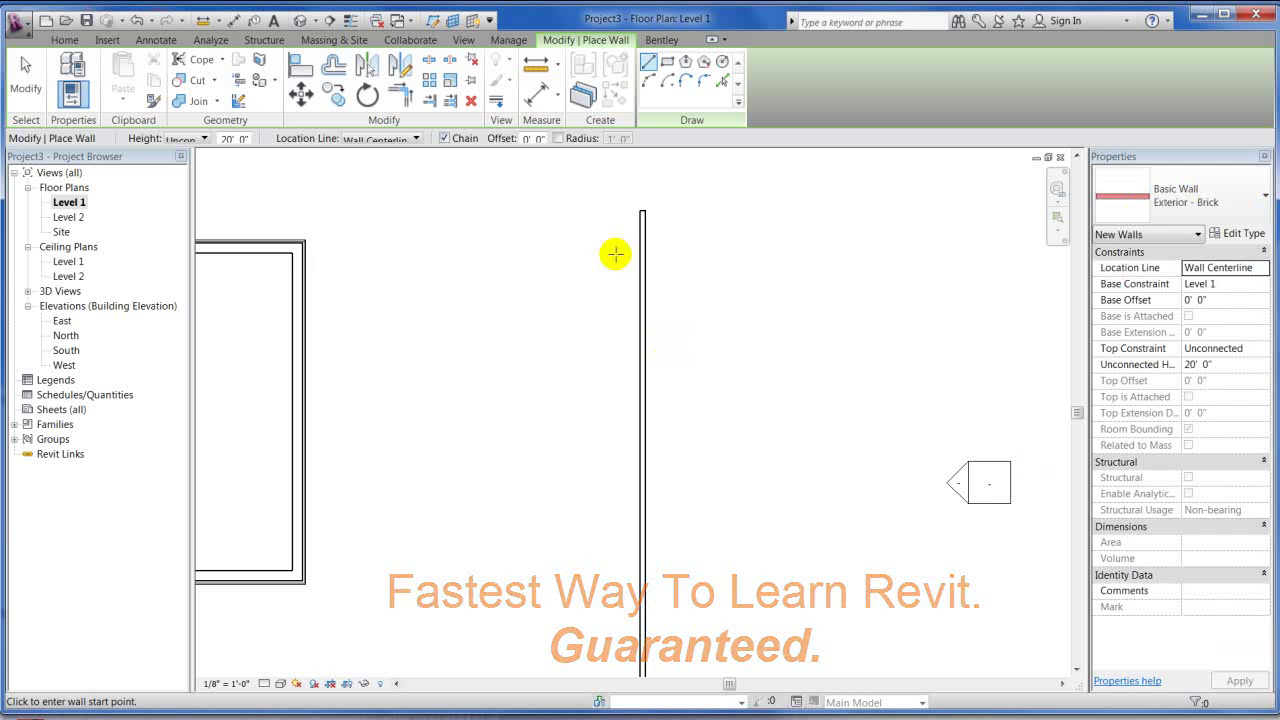
With Location Line at Finish Face: Interior, draw the brick wall along the 6" wall's ends
click(385, 139)
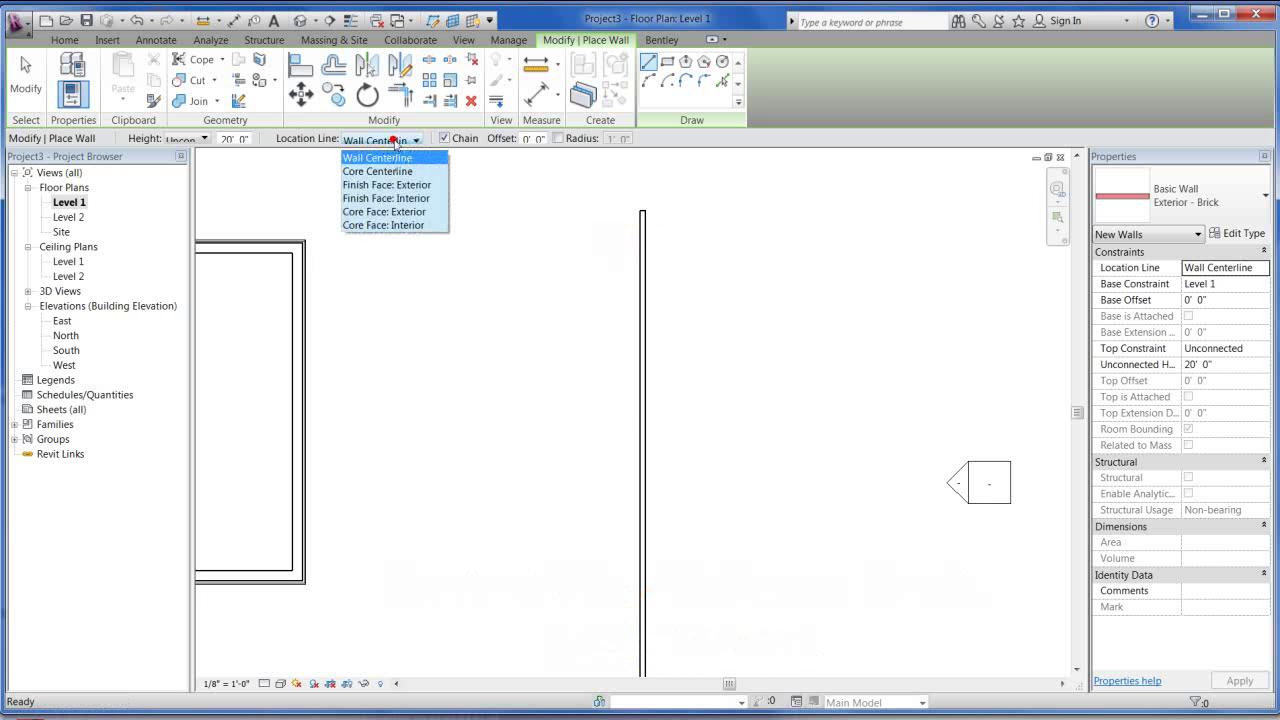
click(389, 198)
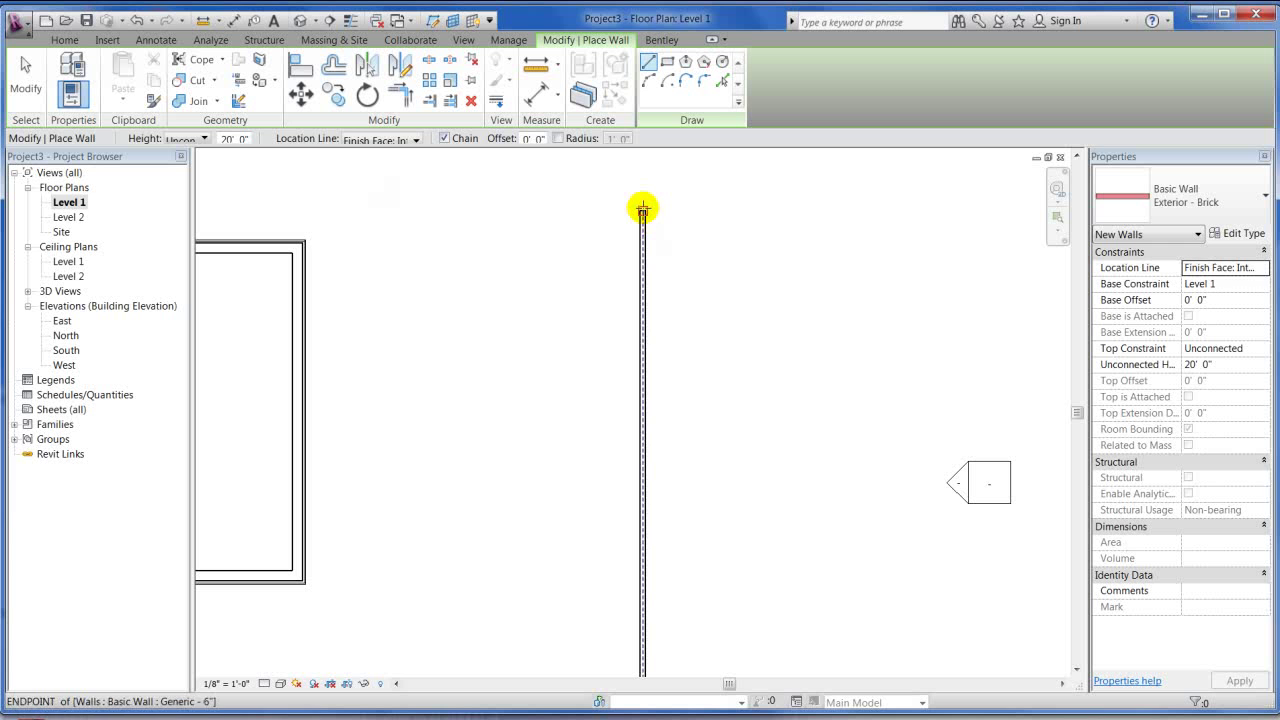
click(643, 210)
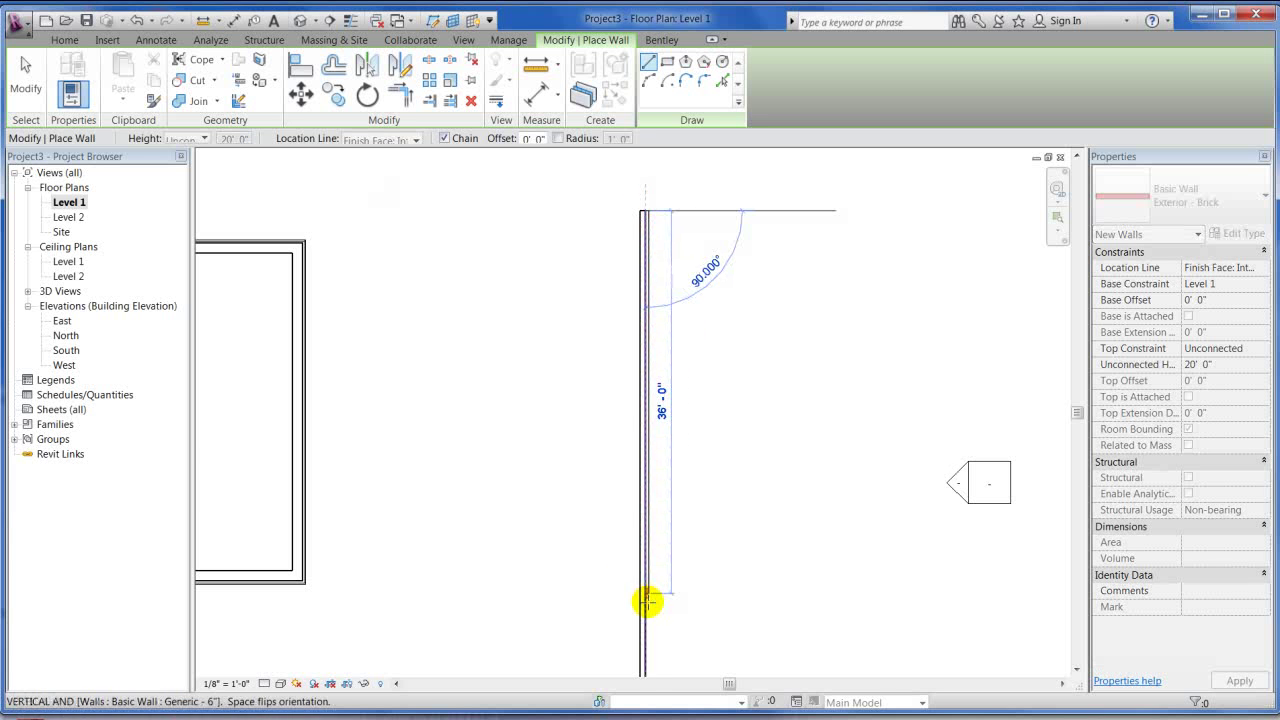
middle_drag(647, 601, 623, 443)
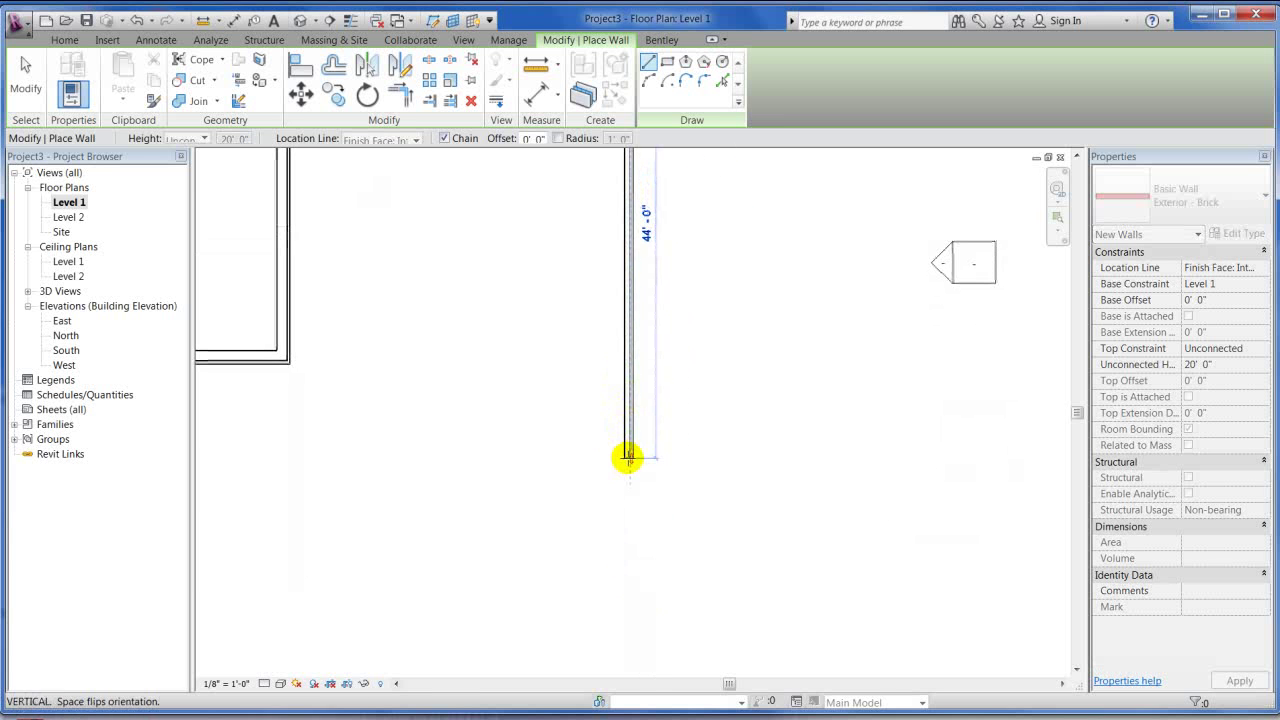
click(628, 458)
key(Escape)
key(Escape)
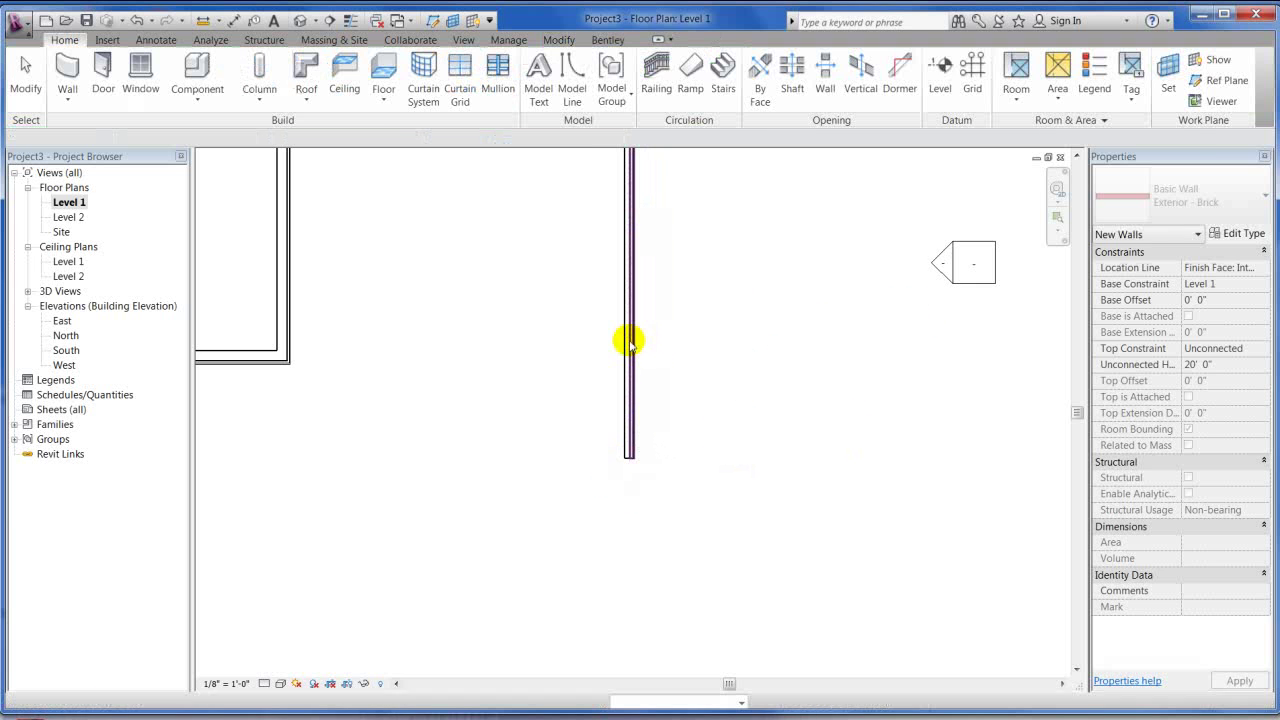
Set the brick wall's top constraint to Up to Level 1 with a 3' 0" top offset
click(629, 343)
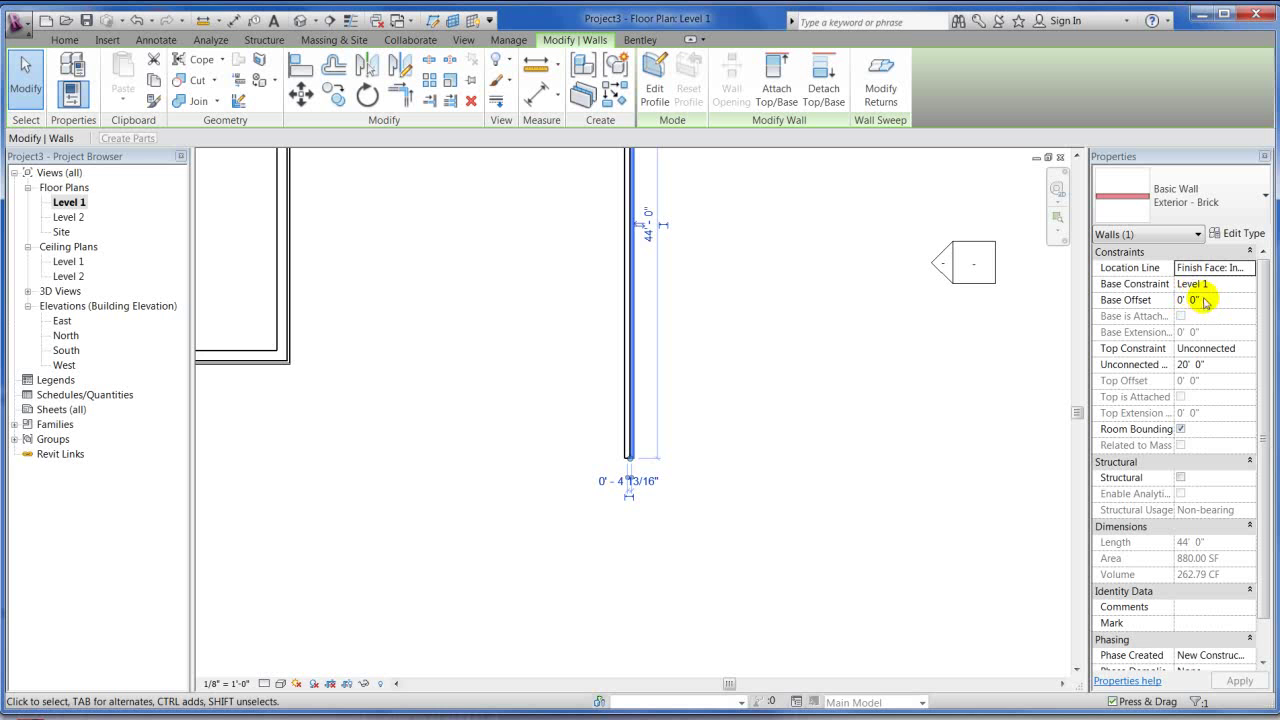
click(1245, 349)
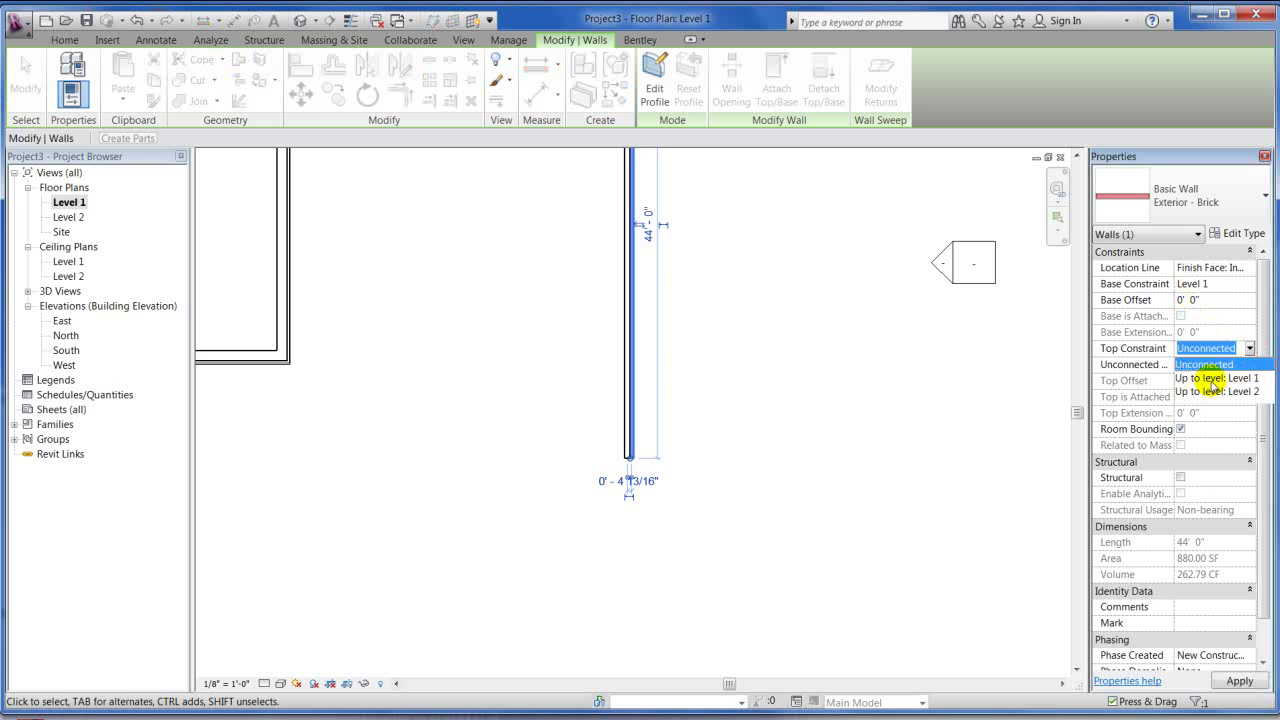
click(1213, 379)
click(1212, 380)
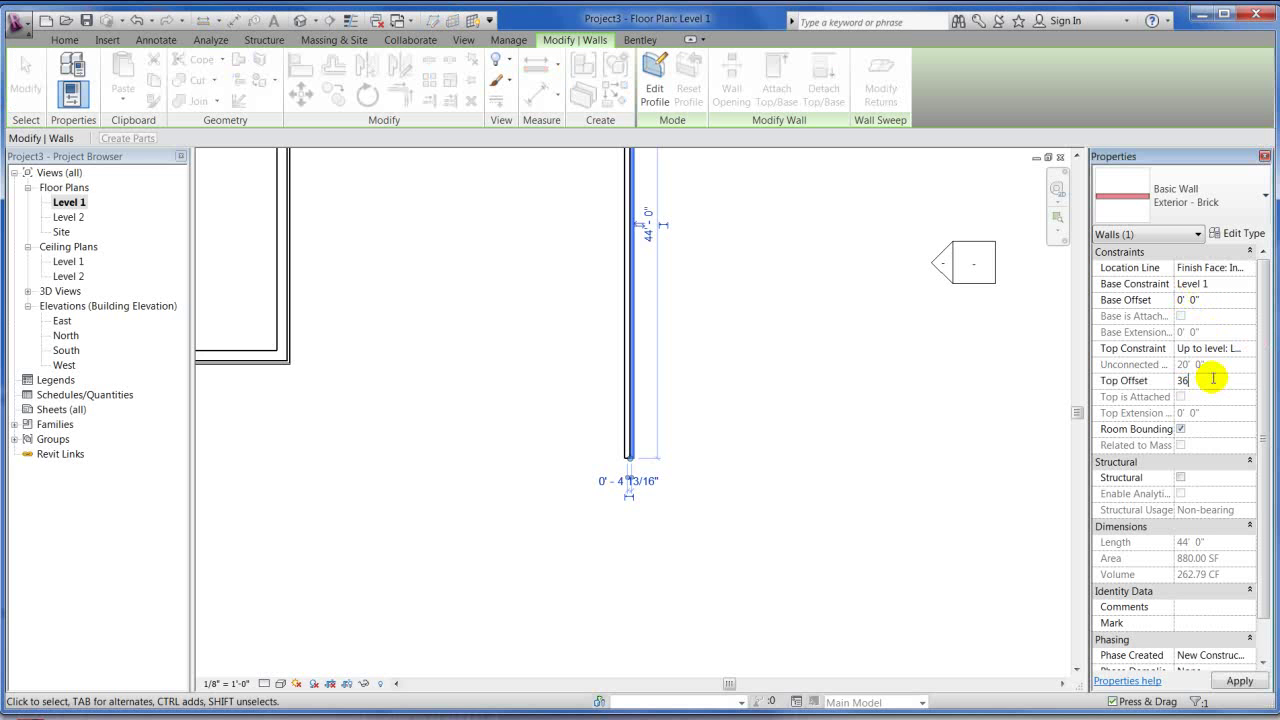
key(Return)
click(1221, 384)
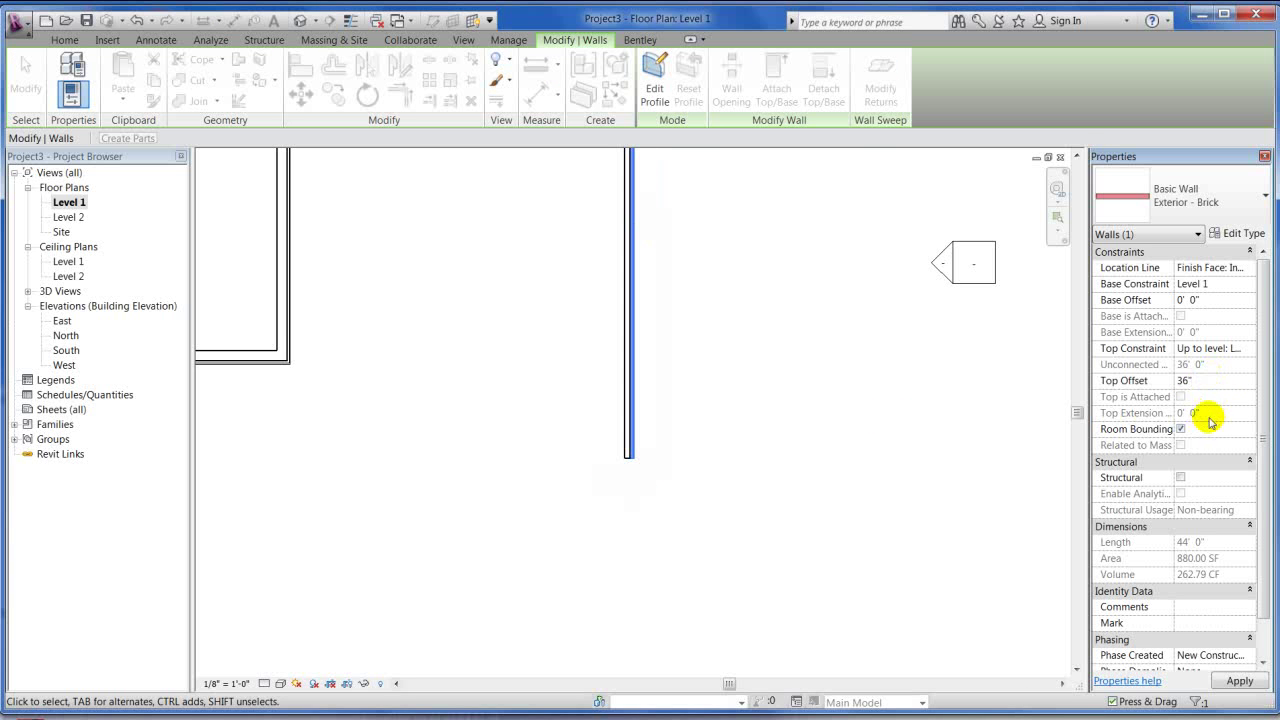
click(786, 330)
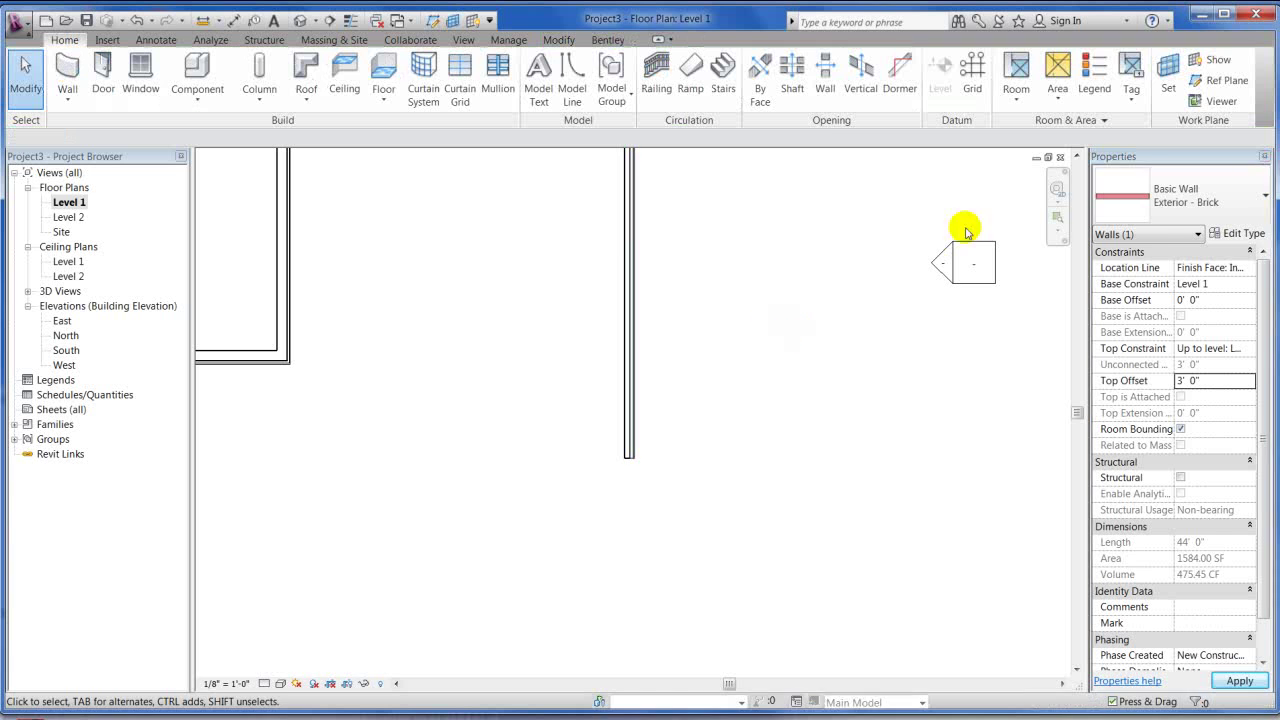
scroll(655, 205, up, 3)
click(655, 205)
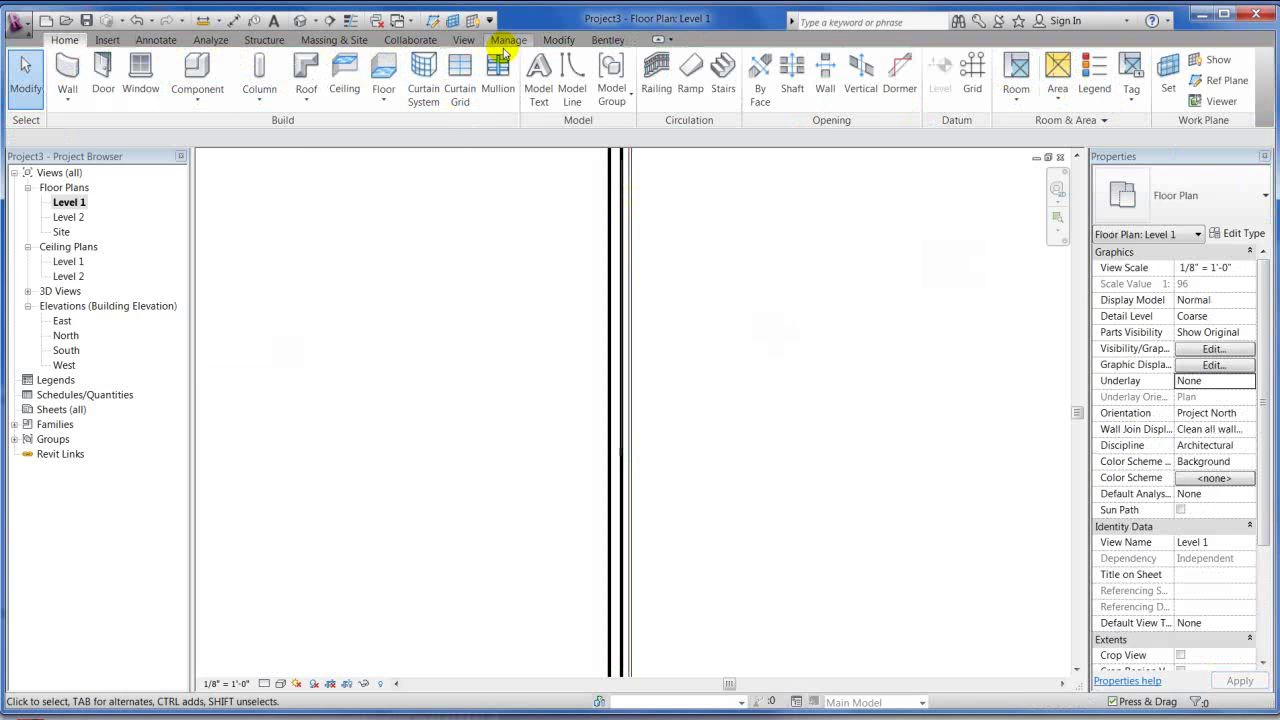
click(559, 40)
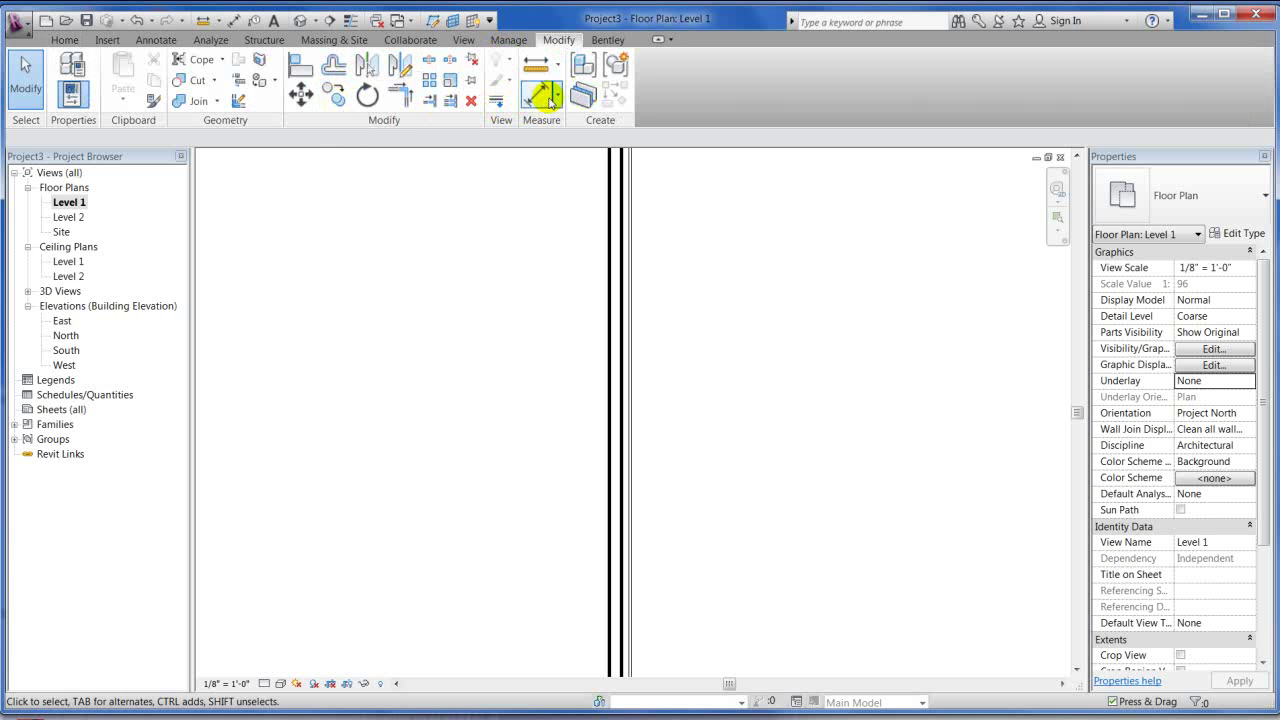
click(190, 100)
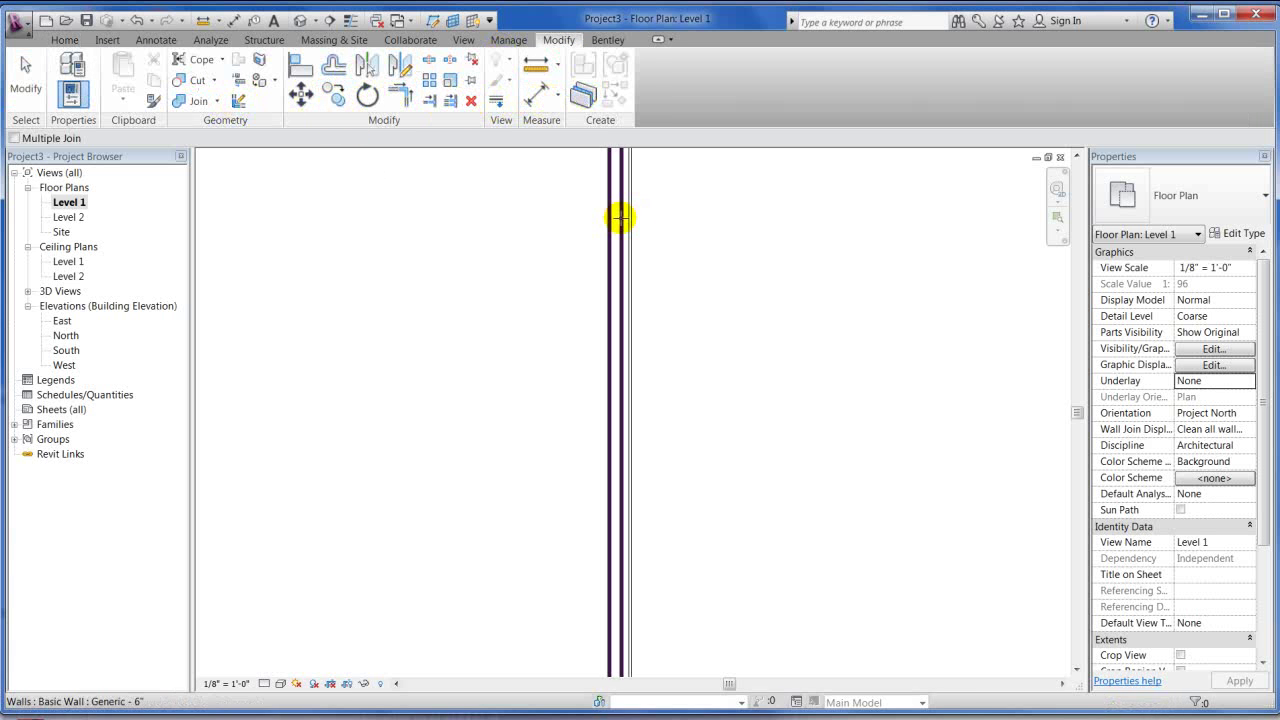
click(628, 218)
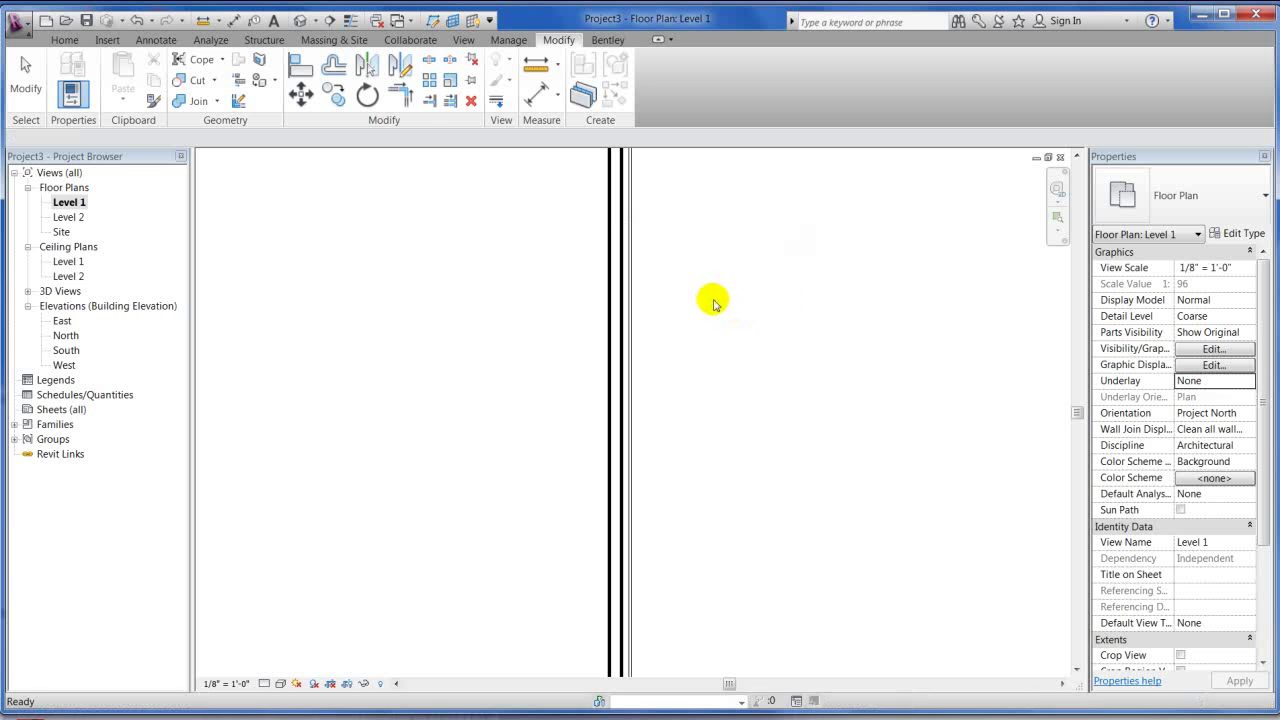
key(Escape)
scroll(700, 305, down, 3)
scroll(690, 290, down, 2)
scroll(663, 286, up, 3)
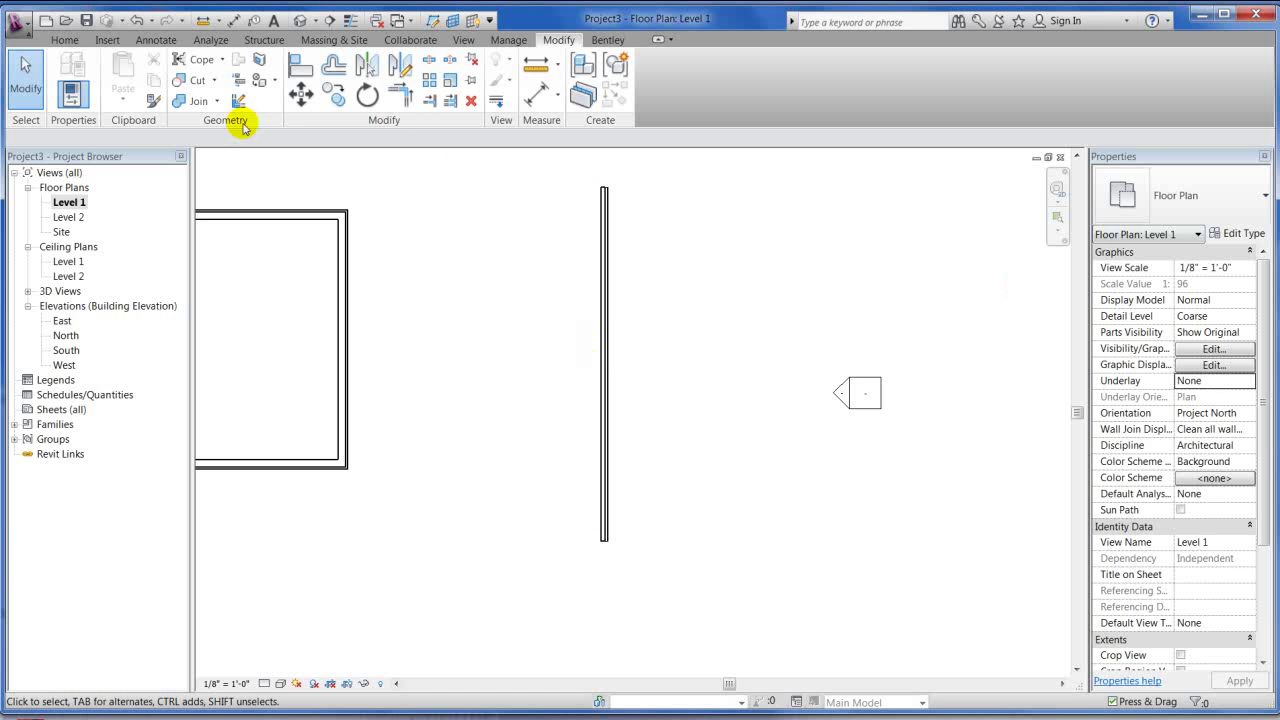
Draw a 44' 0" Exterior - Siding wall along the full length of the existing lone wall
click(70, 40)
click(62, 68)
click(604, 187)
click(1208, 200)
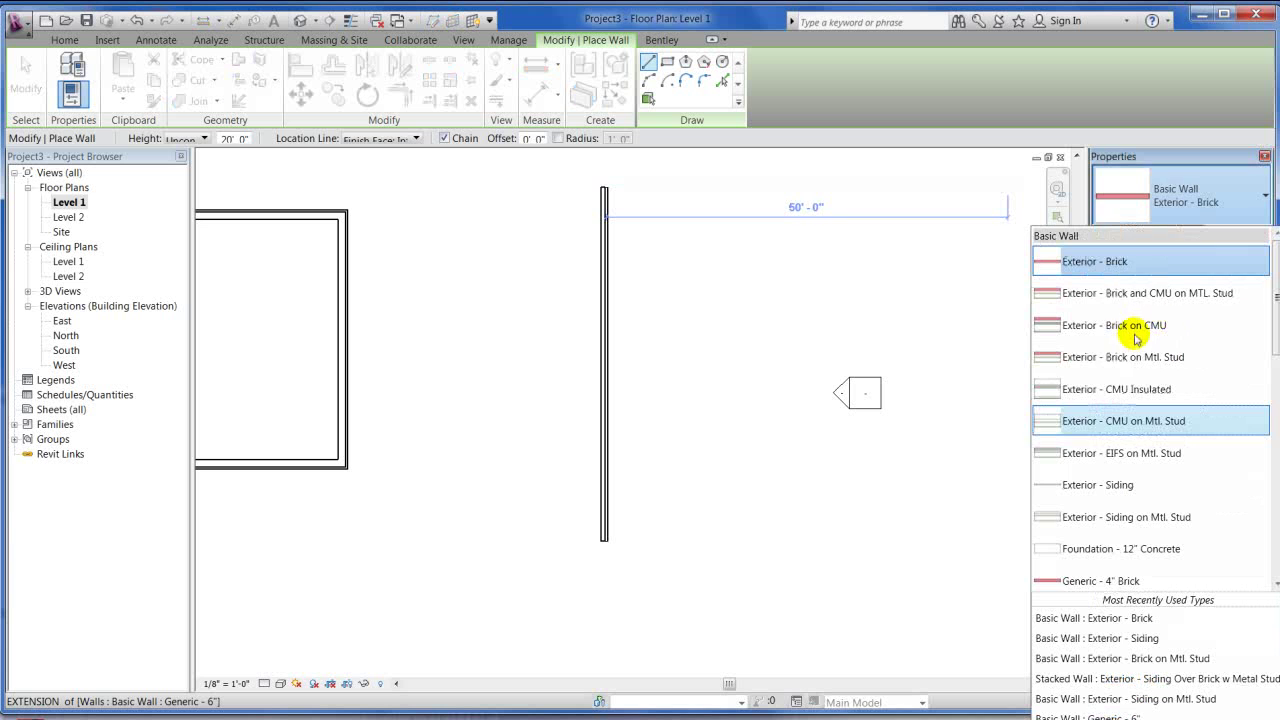
scroll(1108, 482, down, 1)
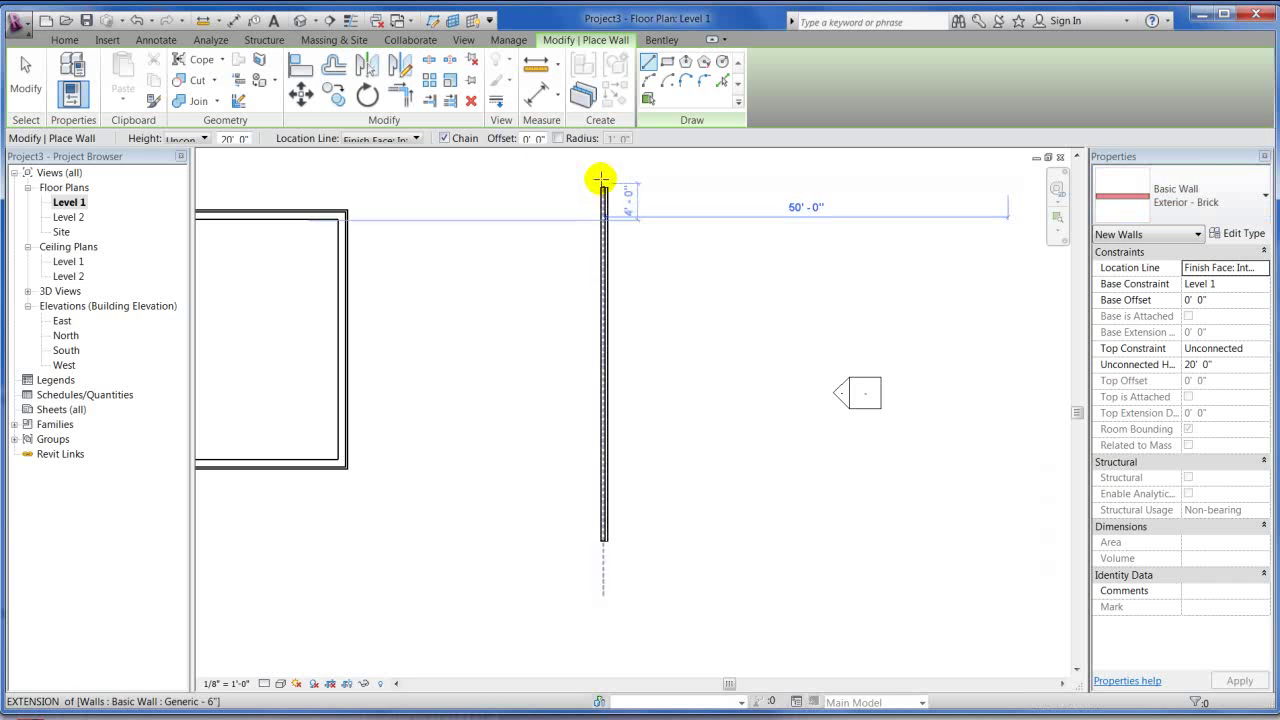
scroll(600, 179, up, 4)
click(602, 183)
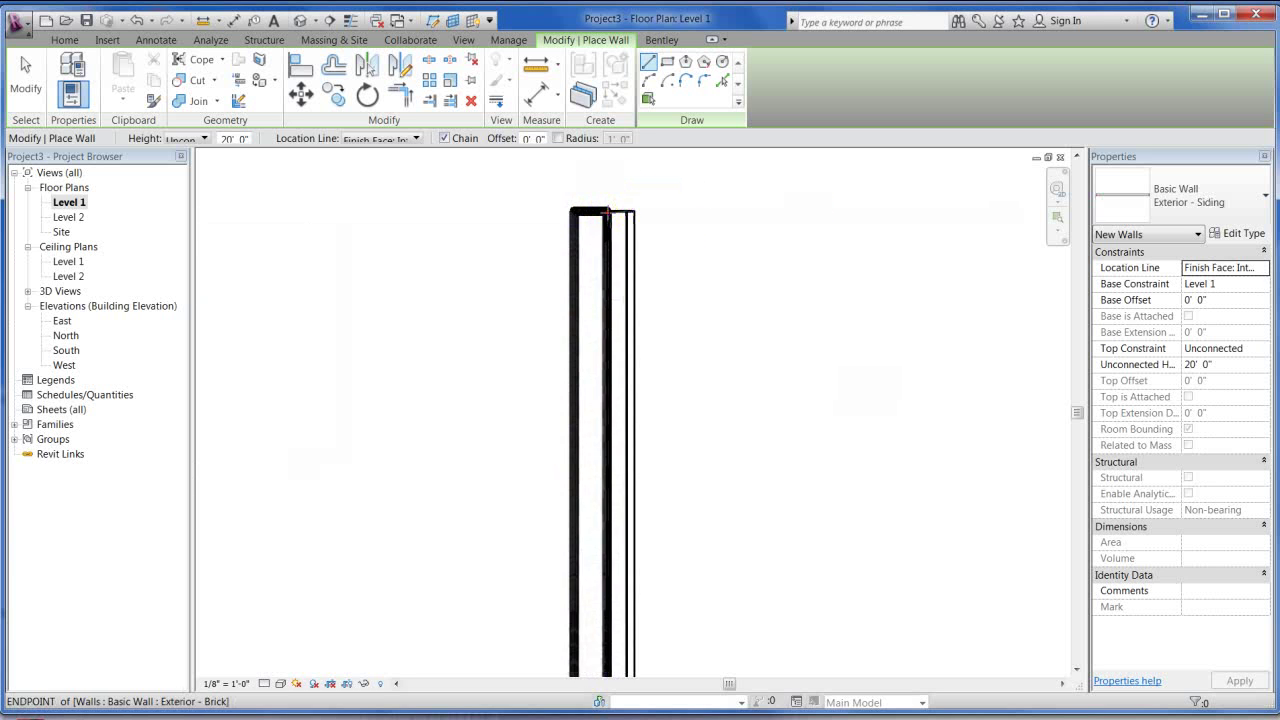
scroll(600, 368, down, 4)
scroll(600, 370, down, 3)
middle_drag(590, 380, 572, 354)
click(576, 518)
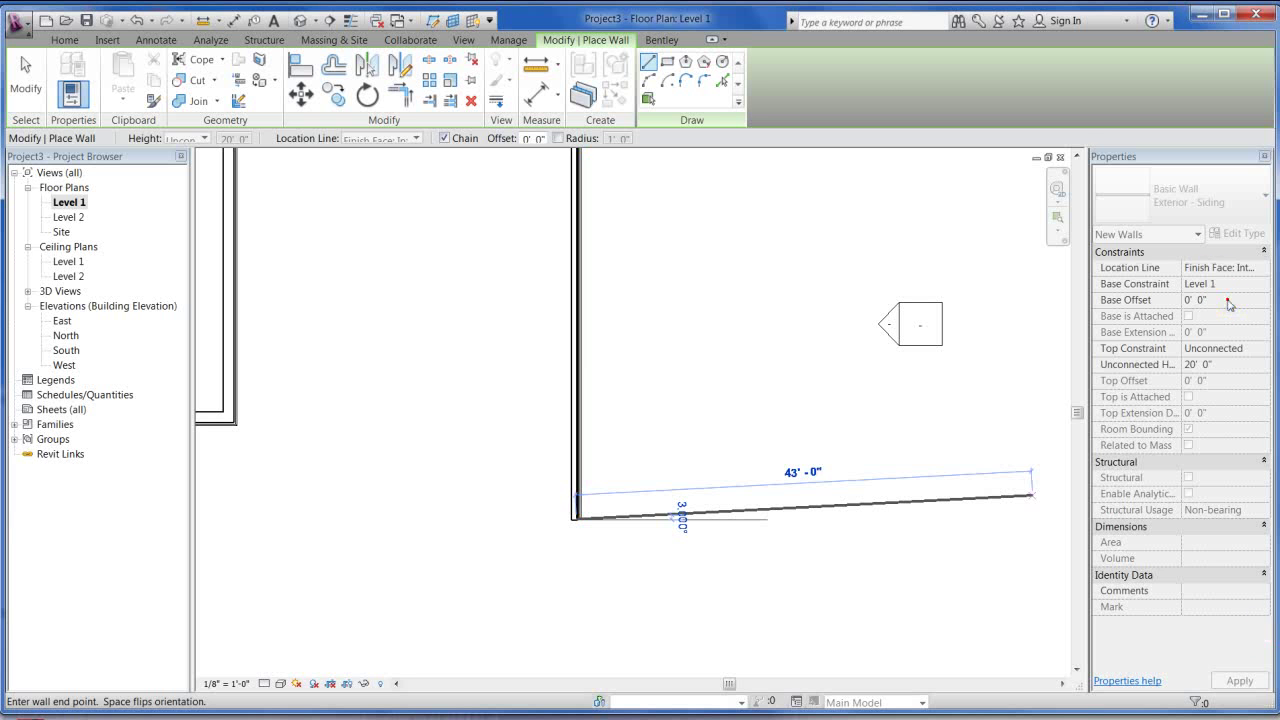
key(Escape)
key(Escape)
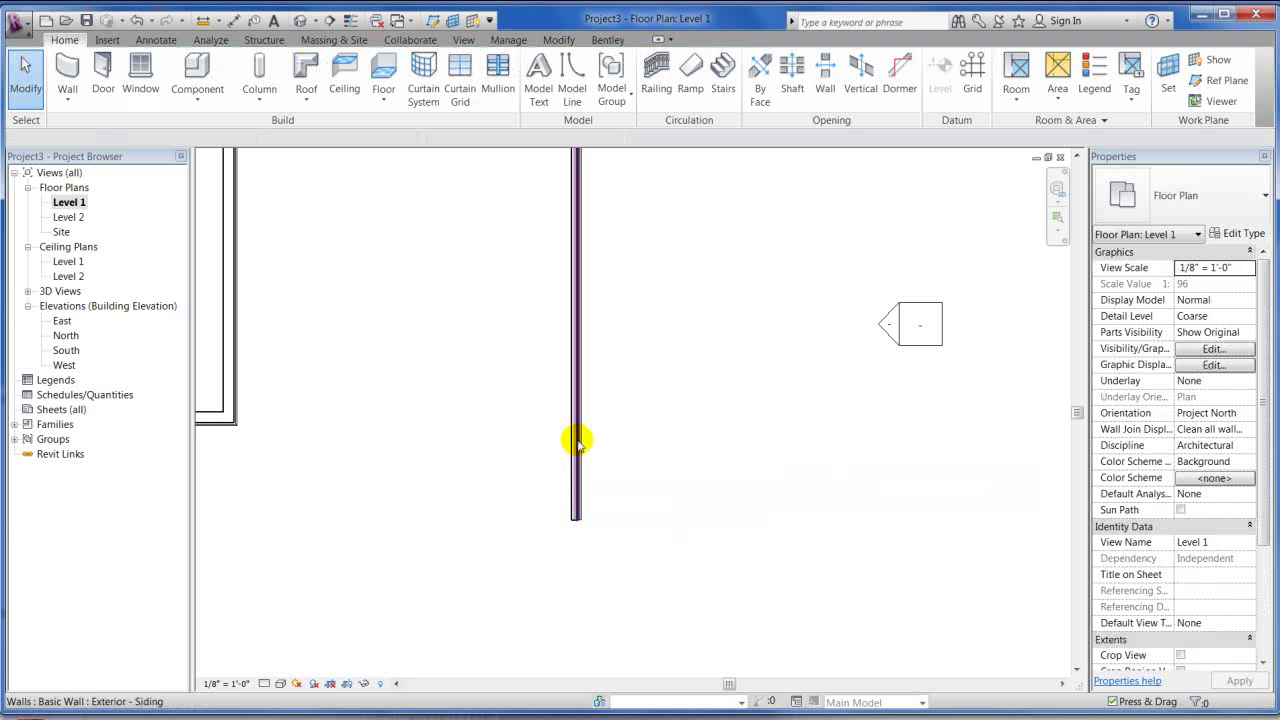
Set the new siding wall's Base Offset to 3' 0"
click(577, 443)
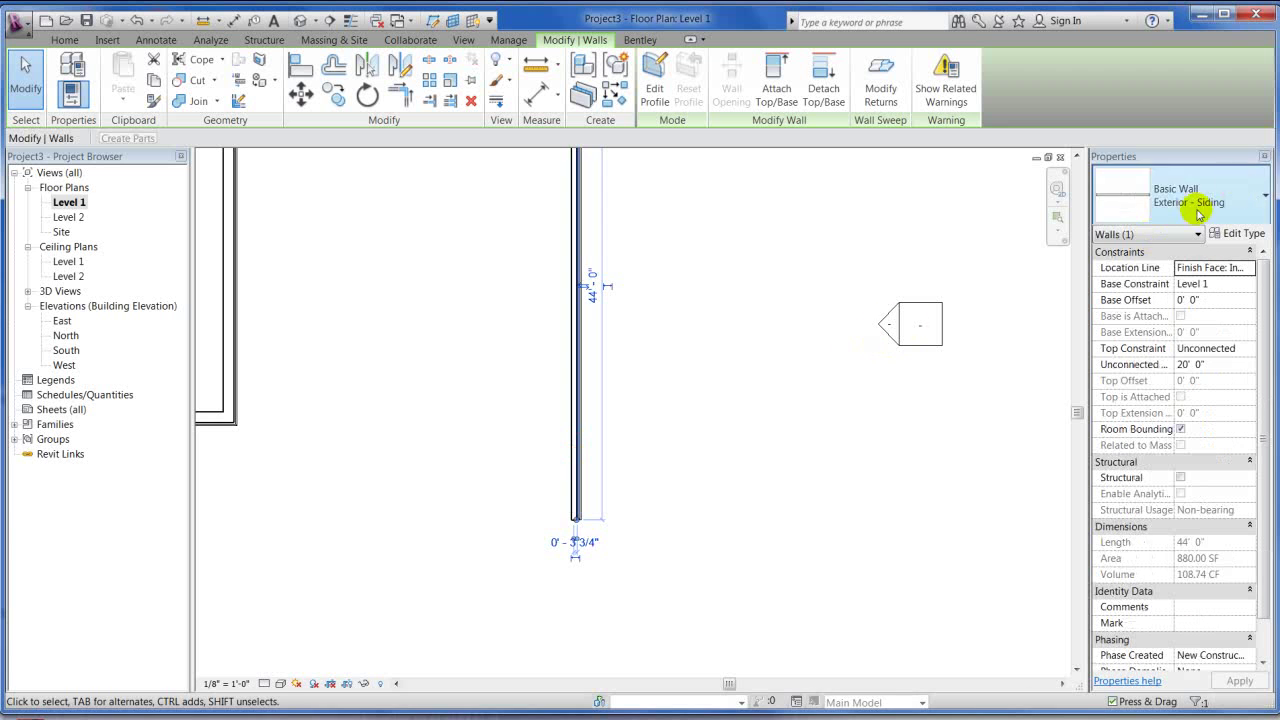
click(1220, 299)
text(36)
key(Return)
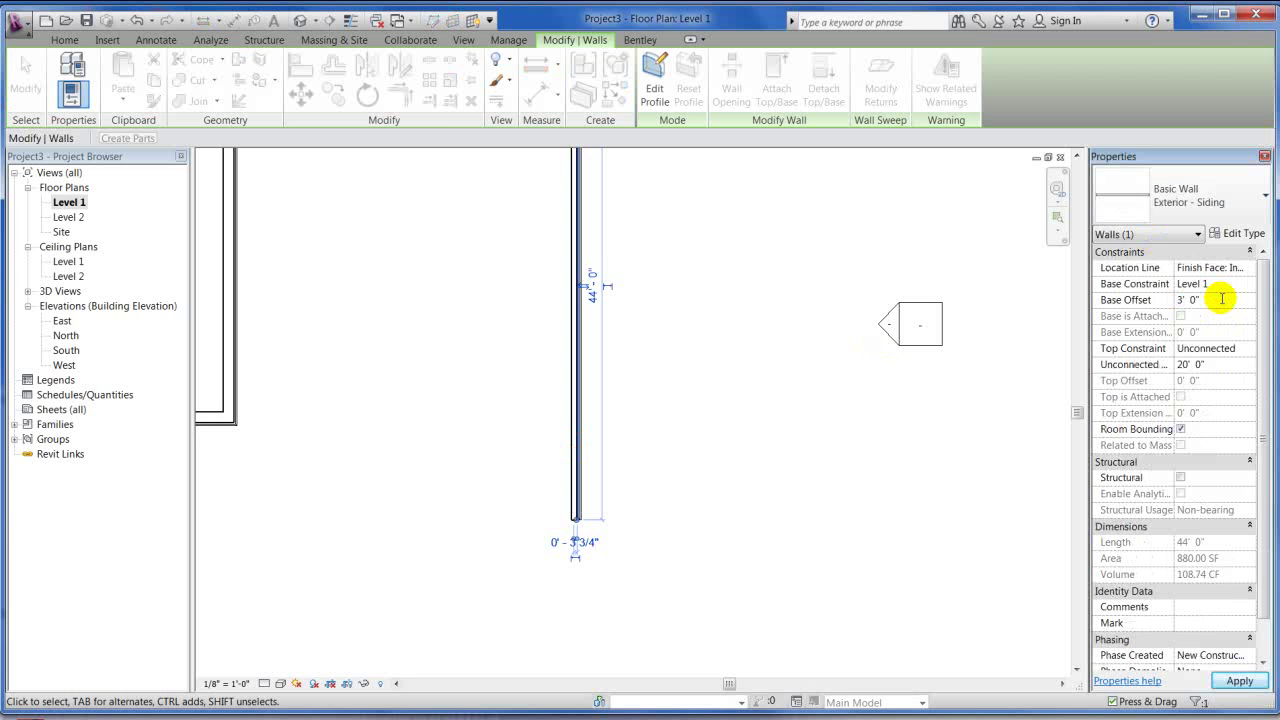
click(676, 237)
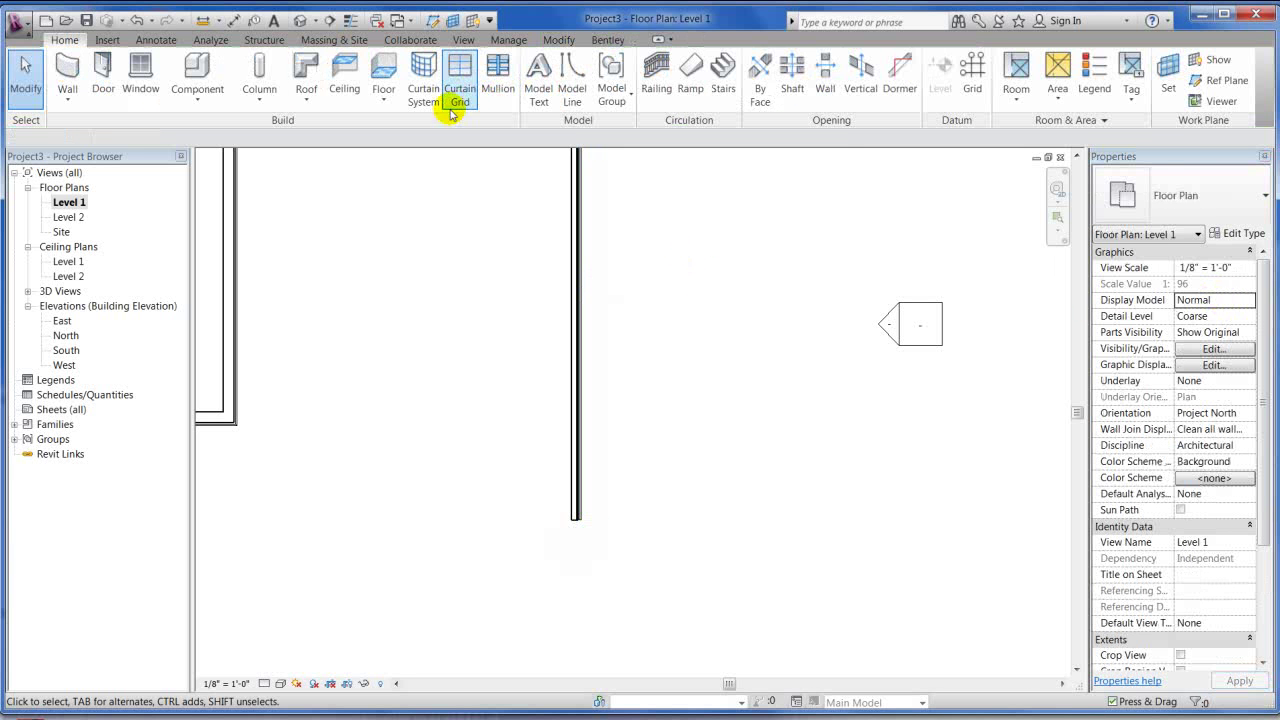
Switch to the default 3D view and select the siding wall
click(303, 20)
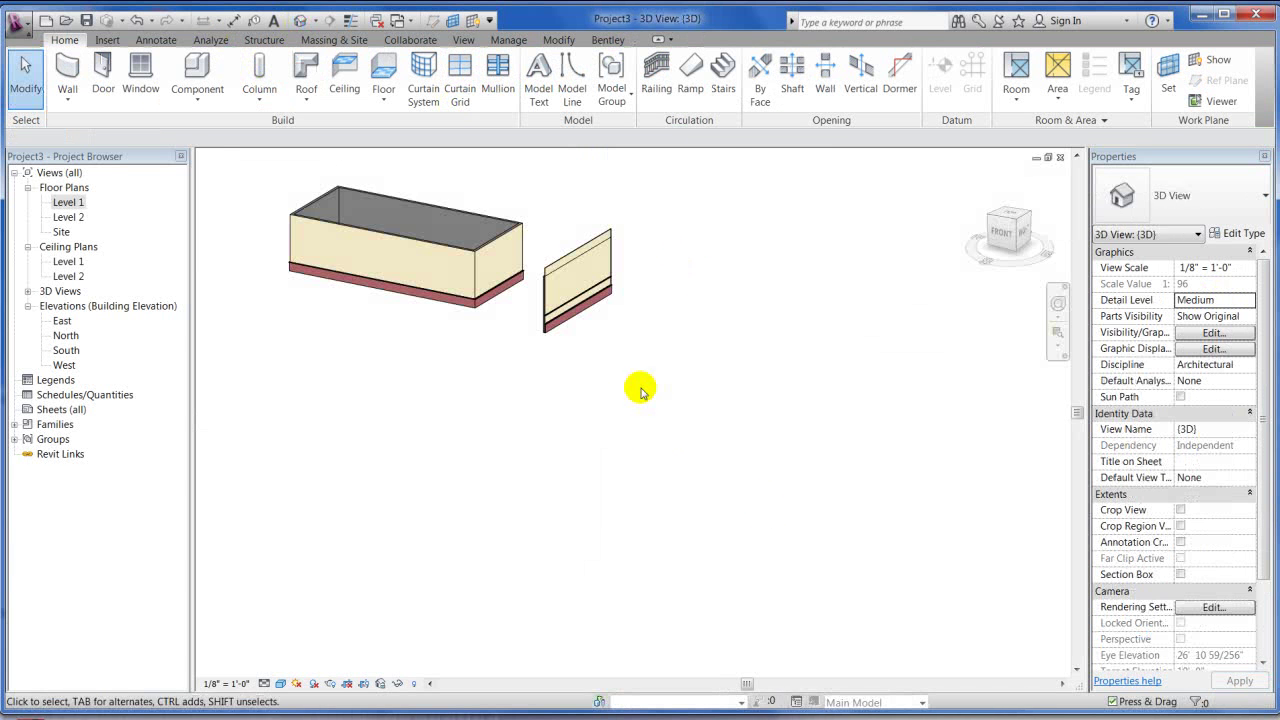
scroll(508, 309, up, 5)
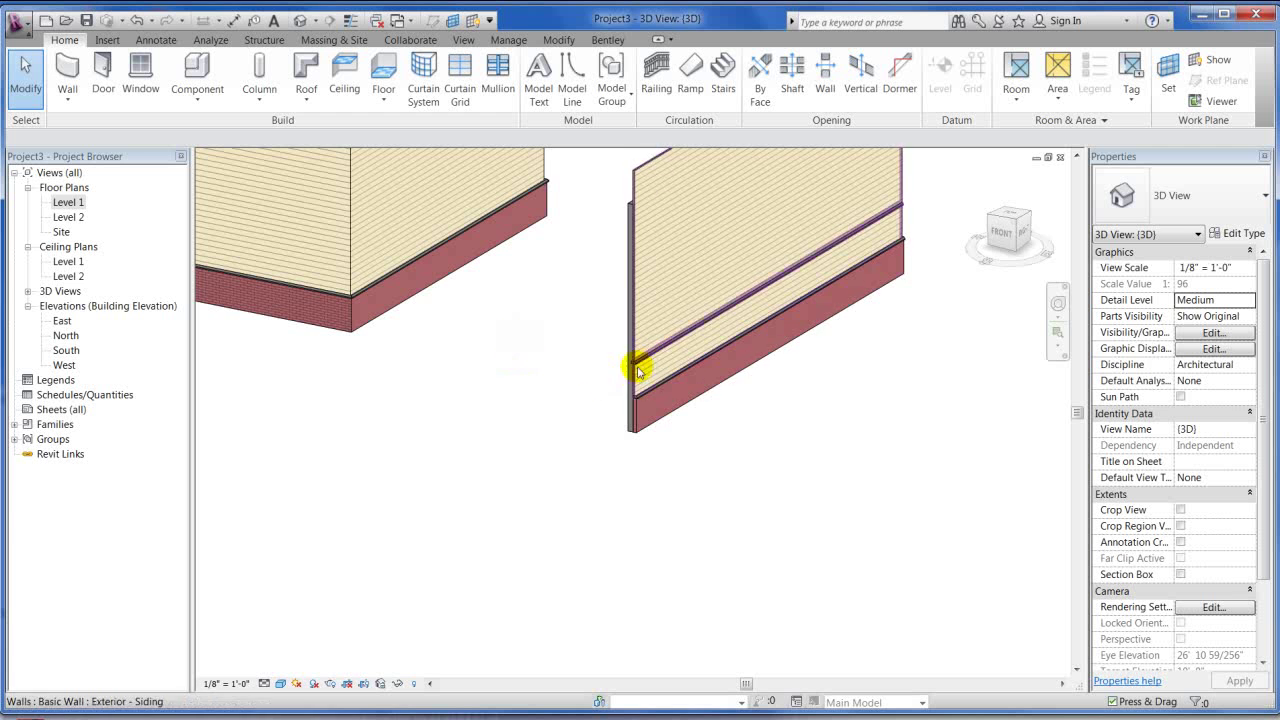
middle_drag(606, 383, 651, 420)
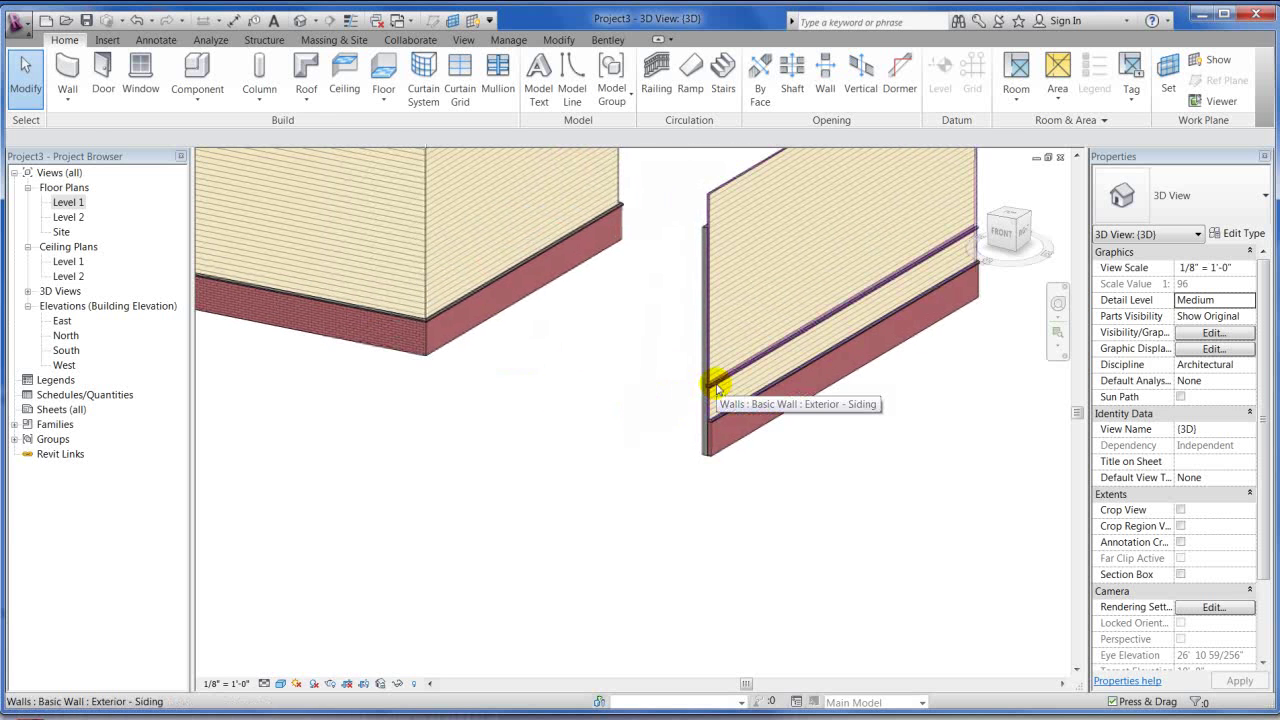
click(716, 390)
Delete the Sill-Precast sweep from the Exterior - Siding type's structure and apply the change
click(1238, 234)
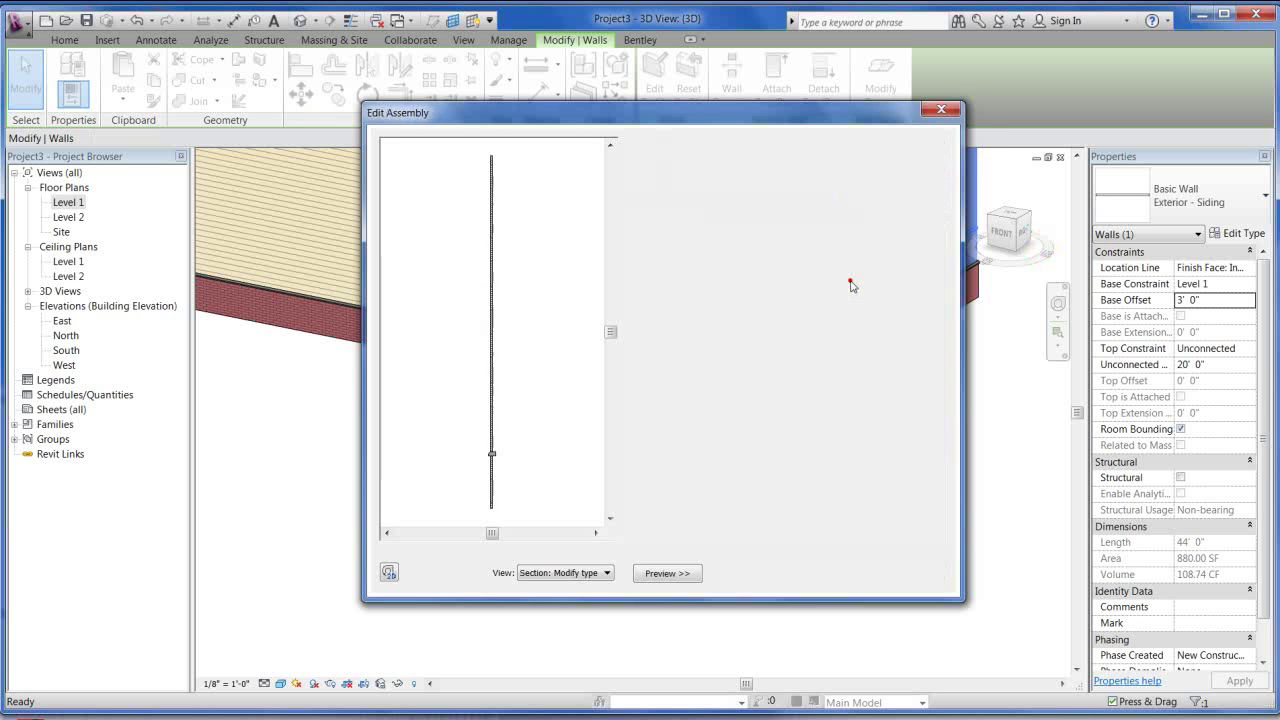
click(852, 278)
click(877, 519)
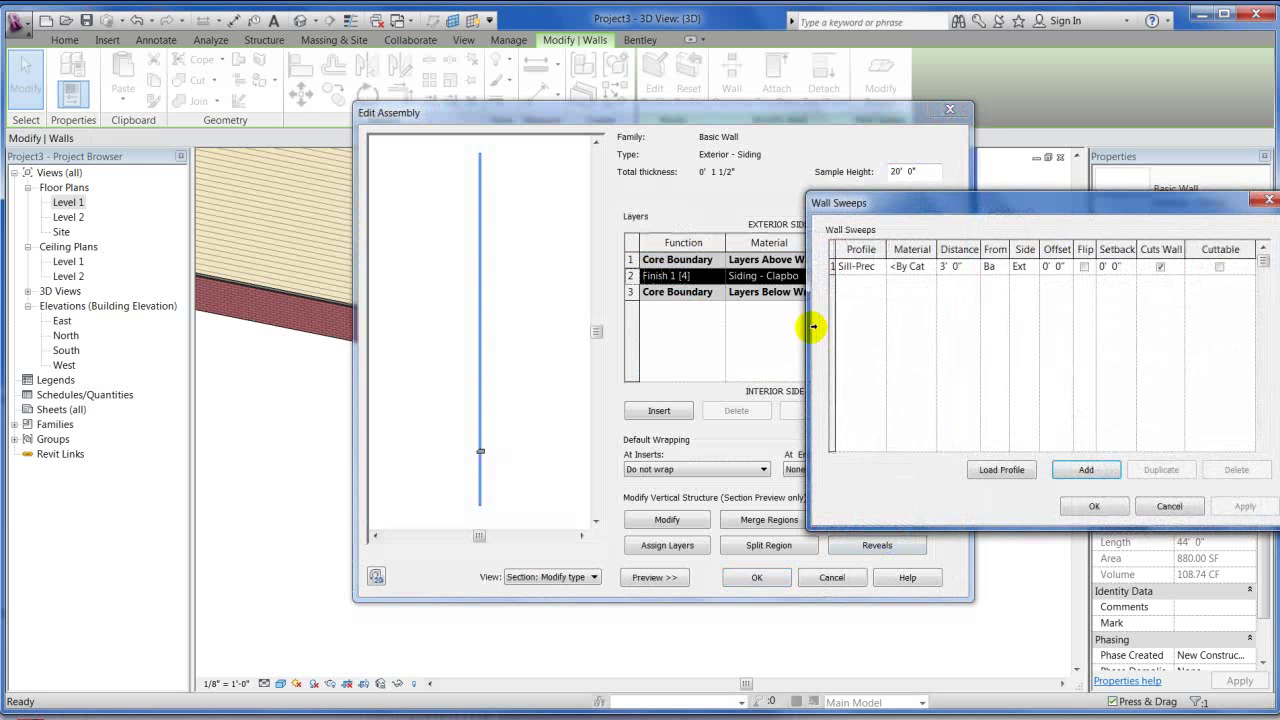
click(862, 270)
click(1236, 469)
click(1094, 506)
click(757, 578)
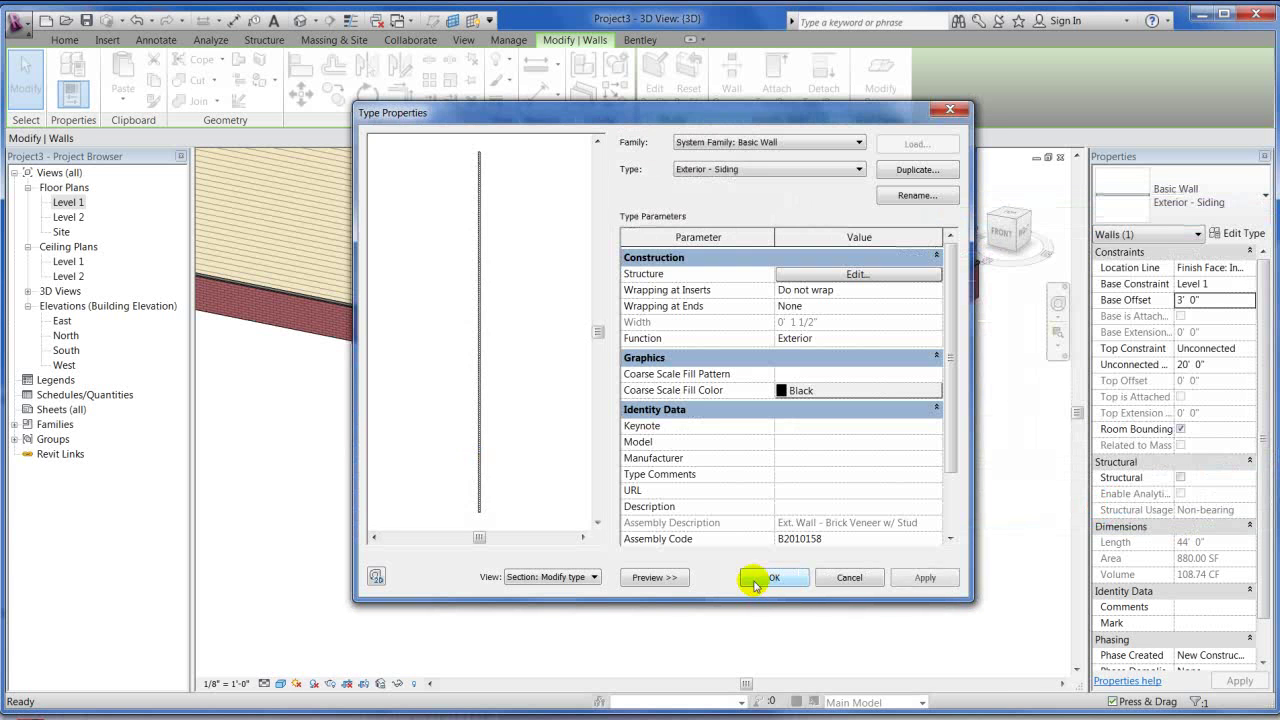
click(757, 580)
Zoom the 3D view and select the Generic - 6" core wall, cancelling an attempted move
click(688, 606)
scroll(700, 580, up, 5)
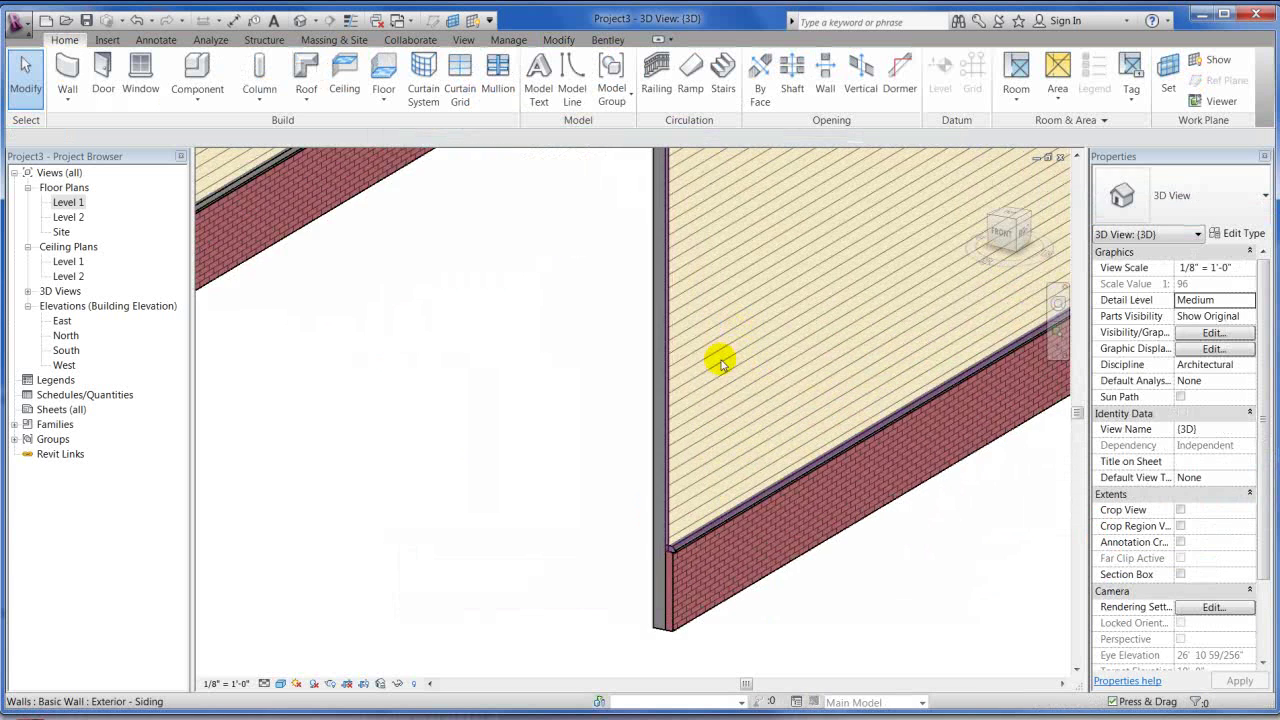
scroll(700, 510, down, 4)
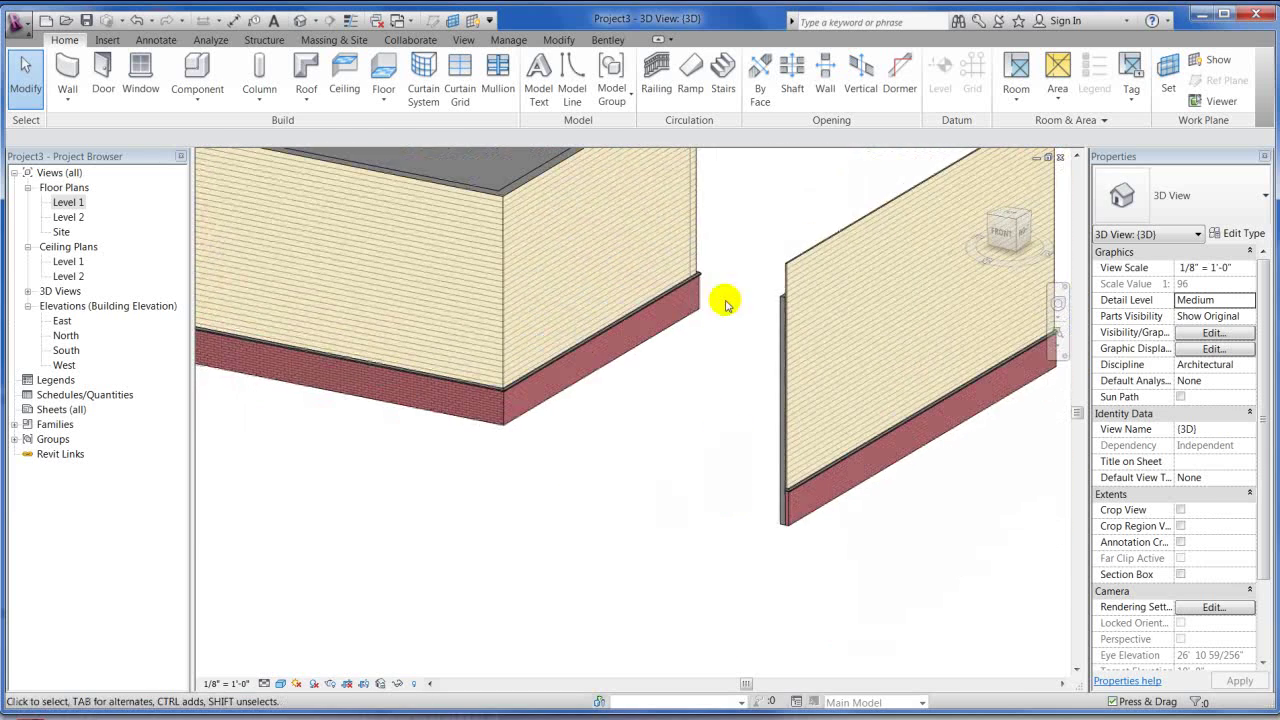
scroll(770, 288, up, 2)
scroll(770, 300, down, 1)
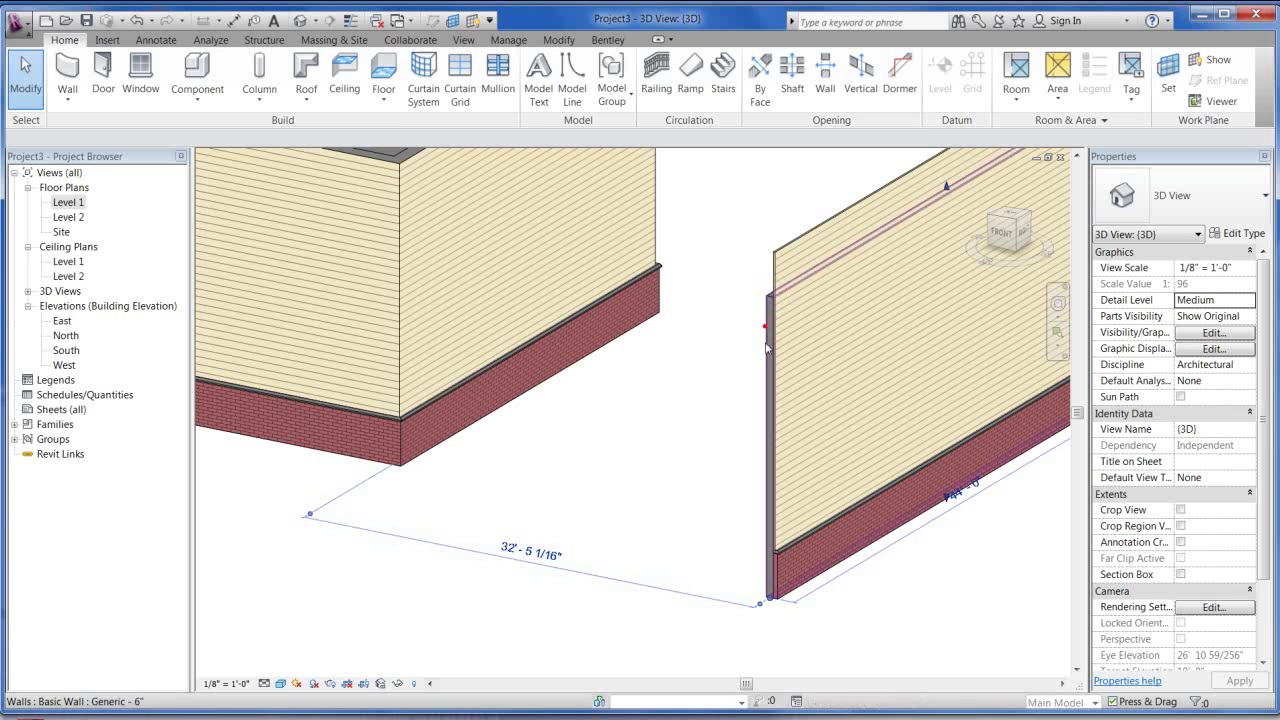
click(765, 336)
drag(766, 323, 700, 314)
key(Escape)
key(Escape)
Orbit and pan to frame the building and lone wall, then start a new wall and list wall types
scroll(623, 451, down, 2)
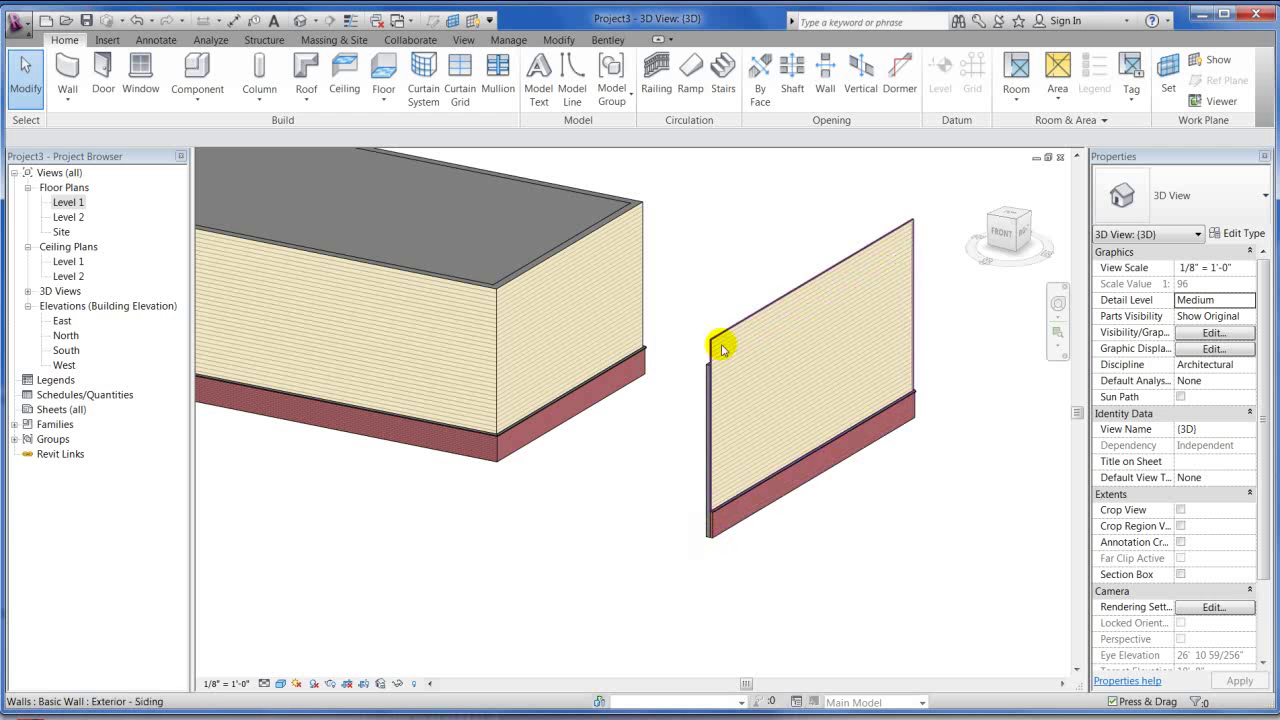
scroll(680, 520, up, 3)
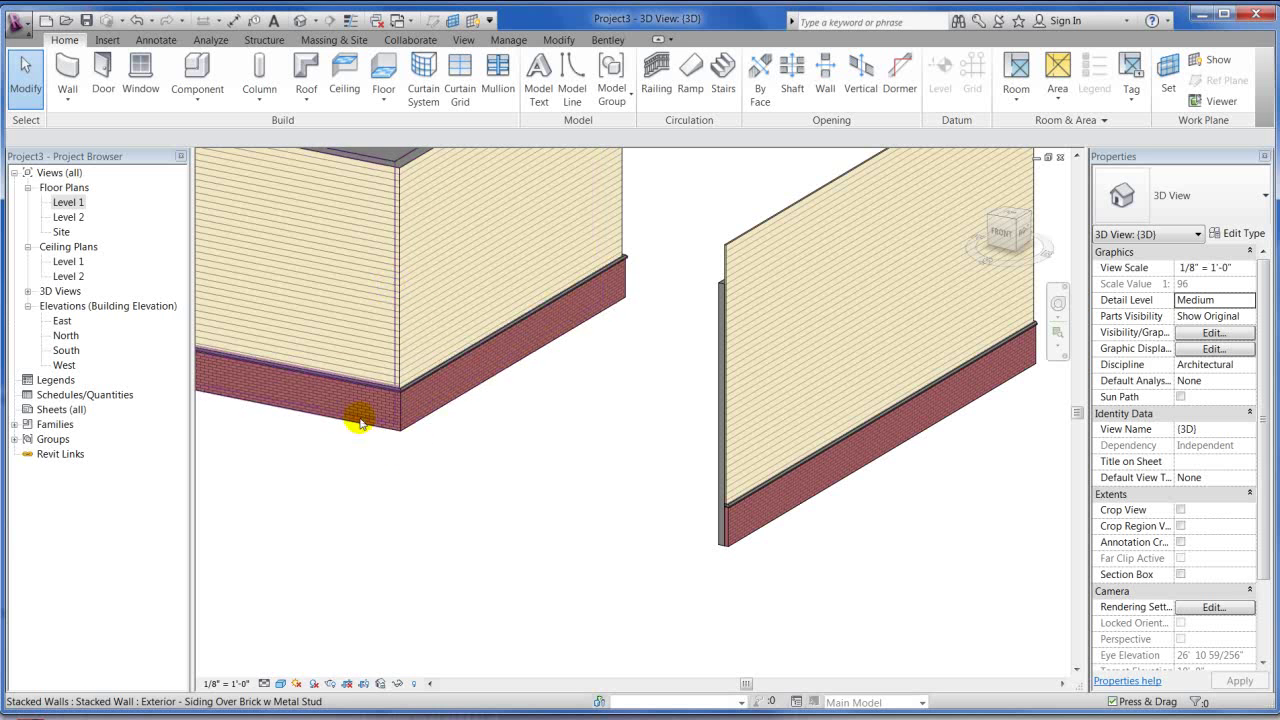
scroll(645, 570, down, 4)
shift+middle_drag(480, 543, 489, 500)
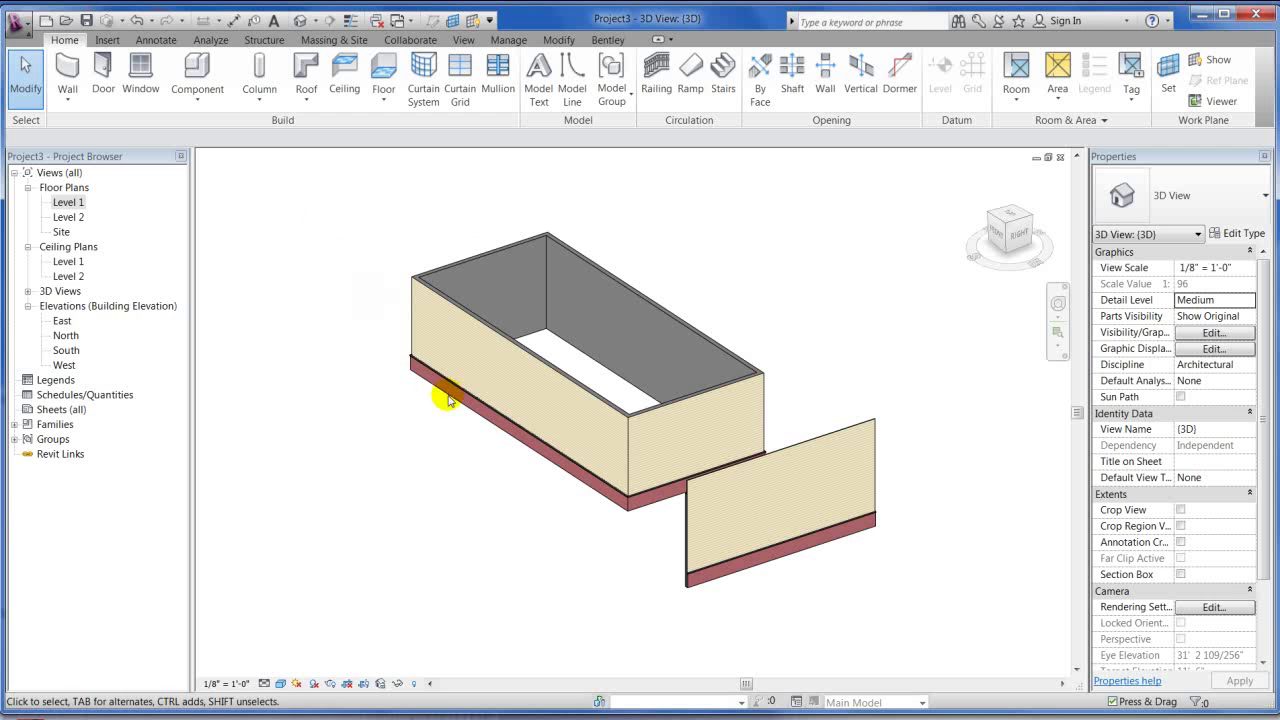
scroll(326, 277, up, 2)
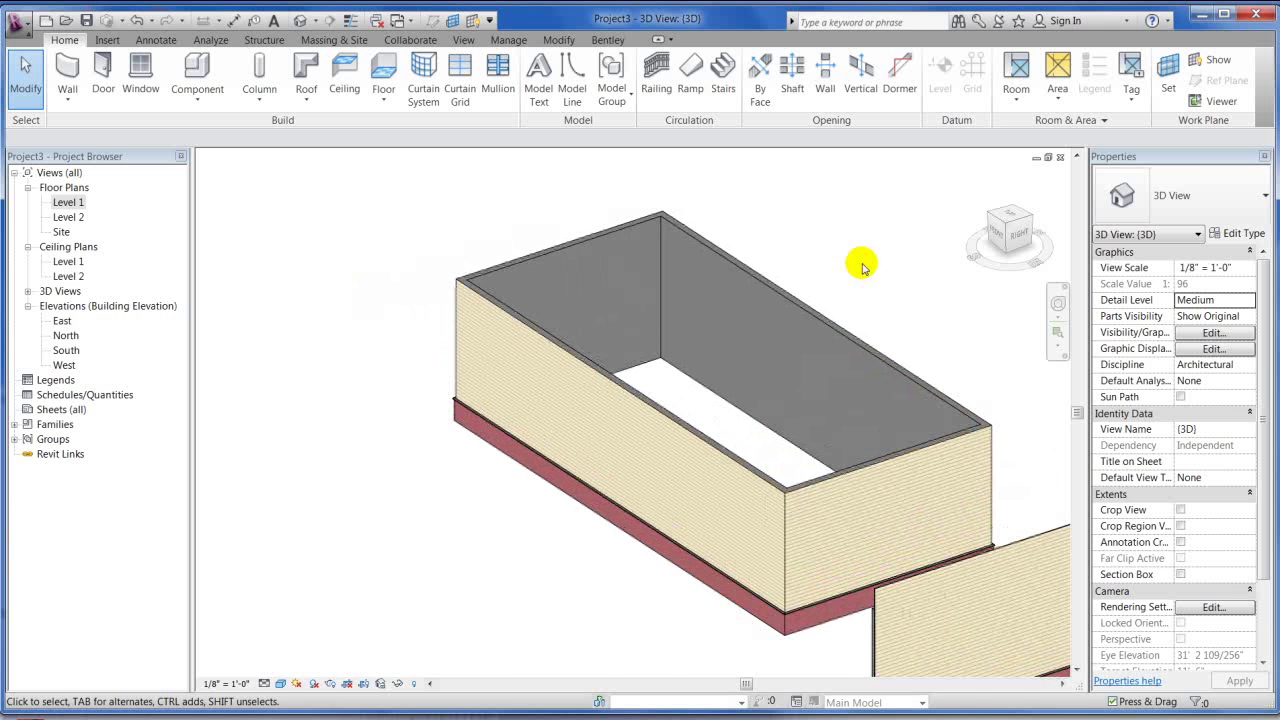
middle_drag(871, 294, 587, 242)
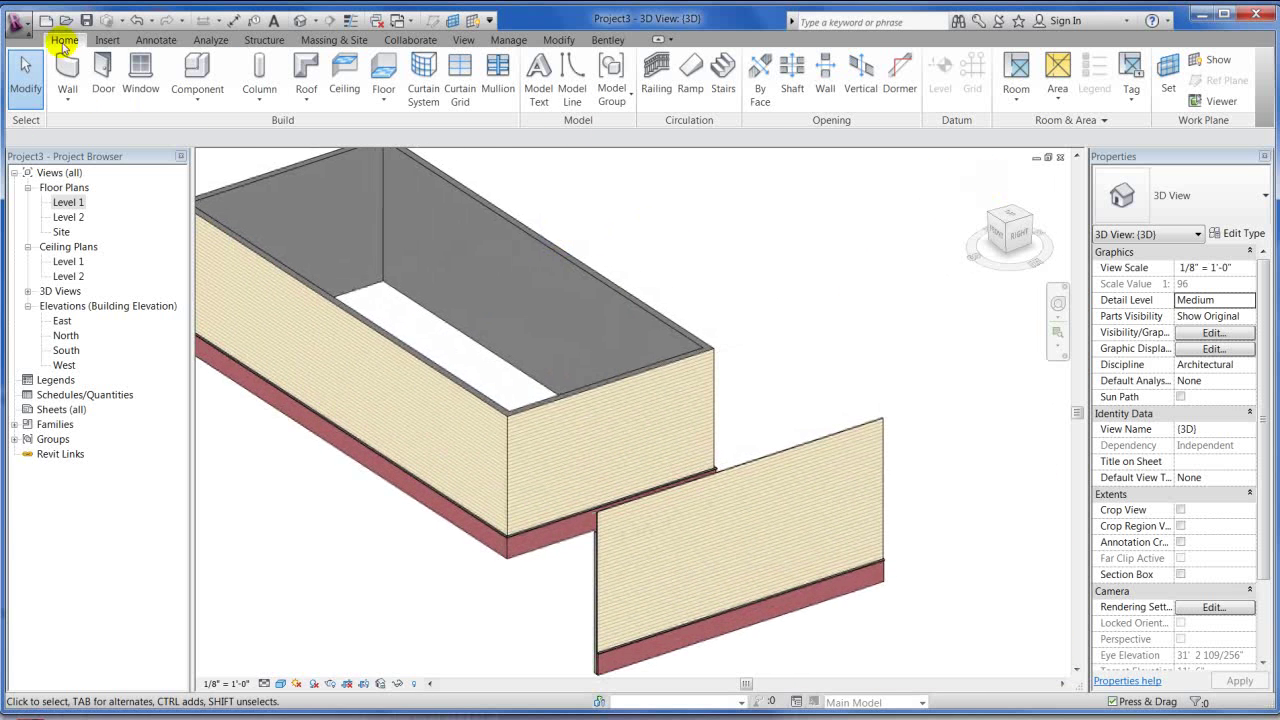
click(70, 80)
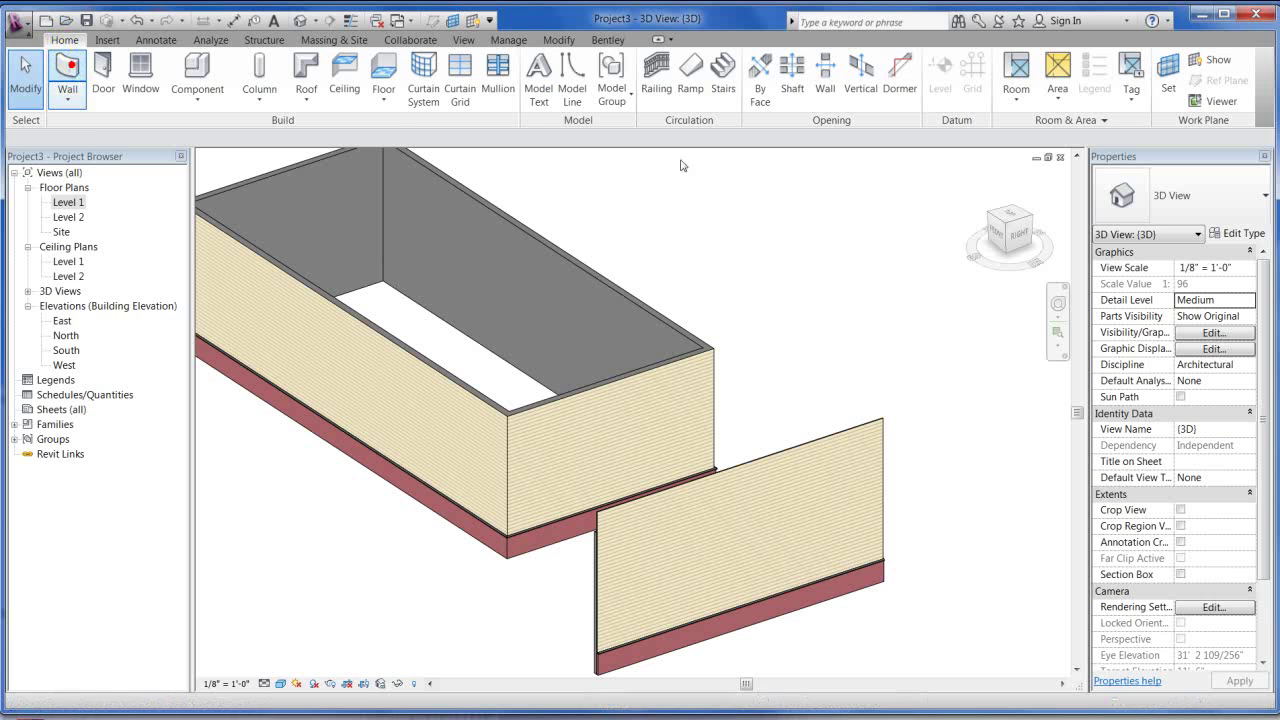
click(1210, 205)
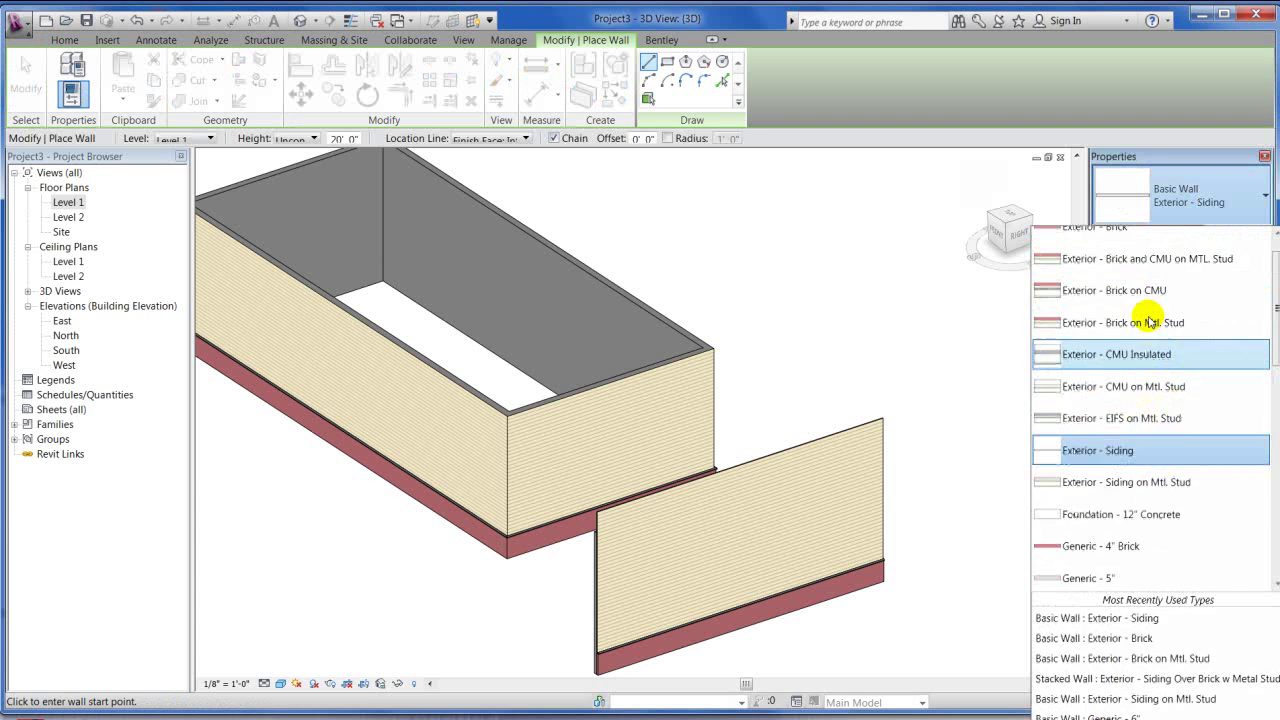
Choose Exterior - Brick as the wall type and view its type properties with a floor plan preview
click(1145, 262)
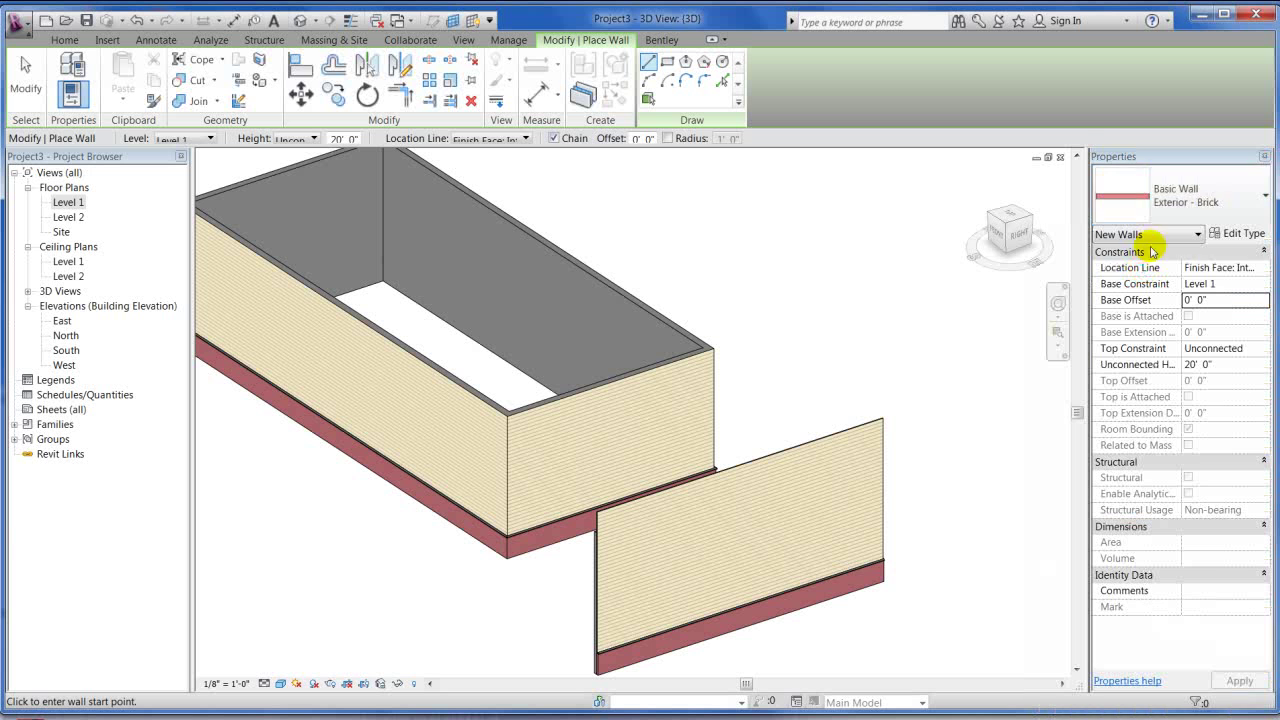
click(1238, 234)
click(584, 573)
click(585, 588)
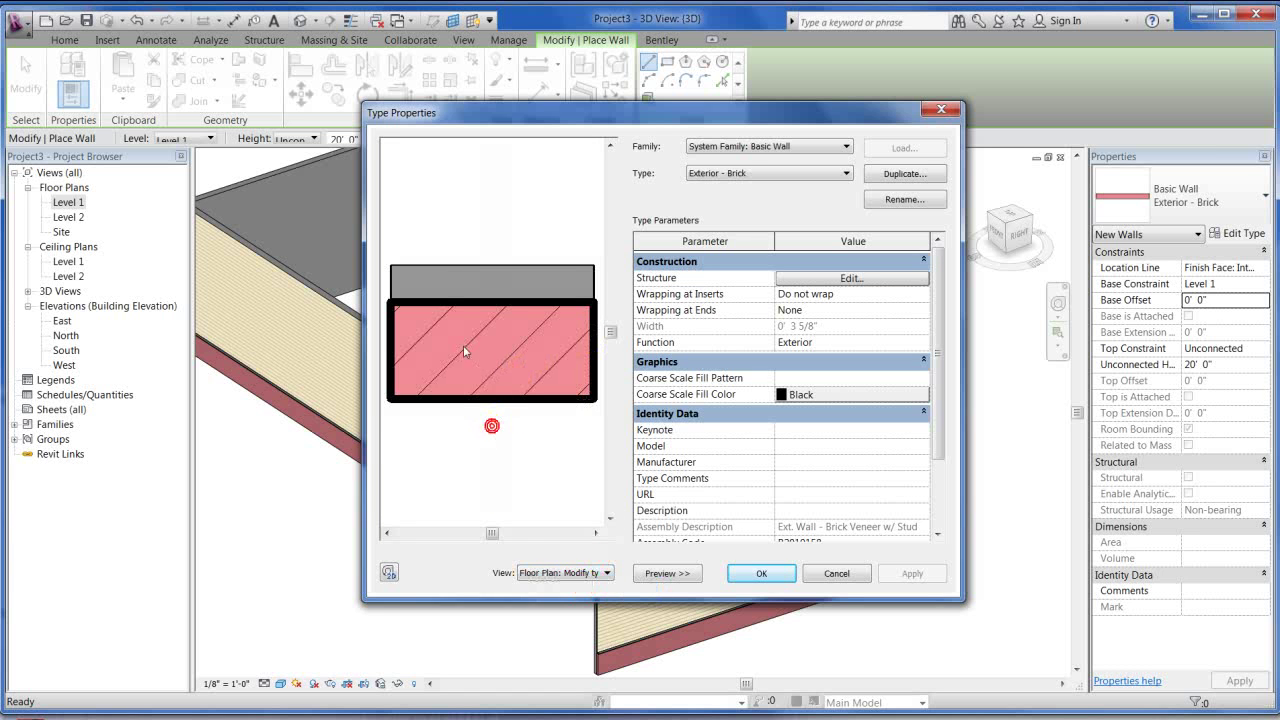
scroll(455, 338, up, 2)
Open the brick type's layer structure and switch the preview to a section view
click(840, 279)
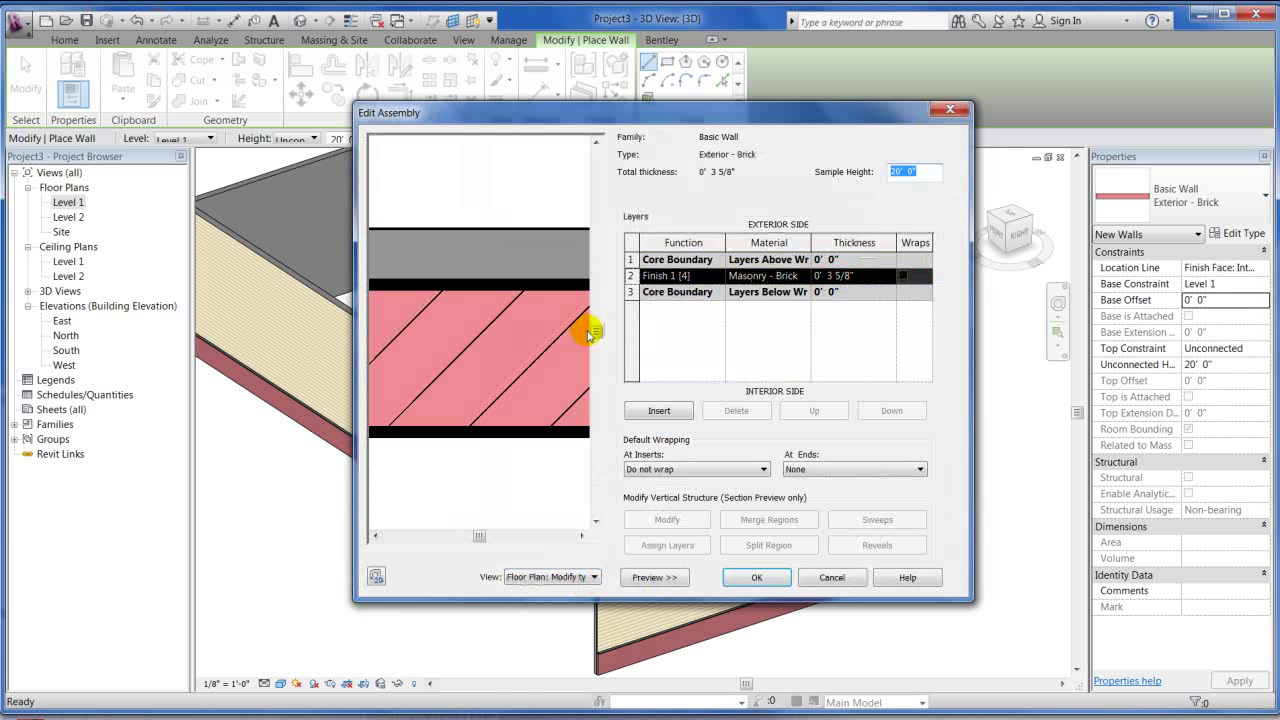
click(648, 577)
click(533, 577)
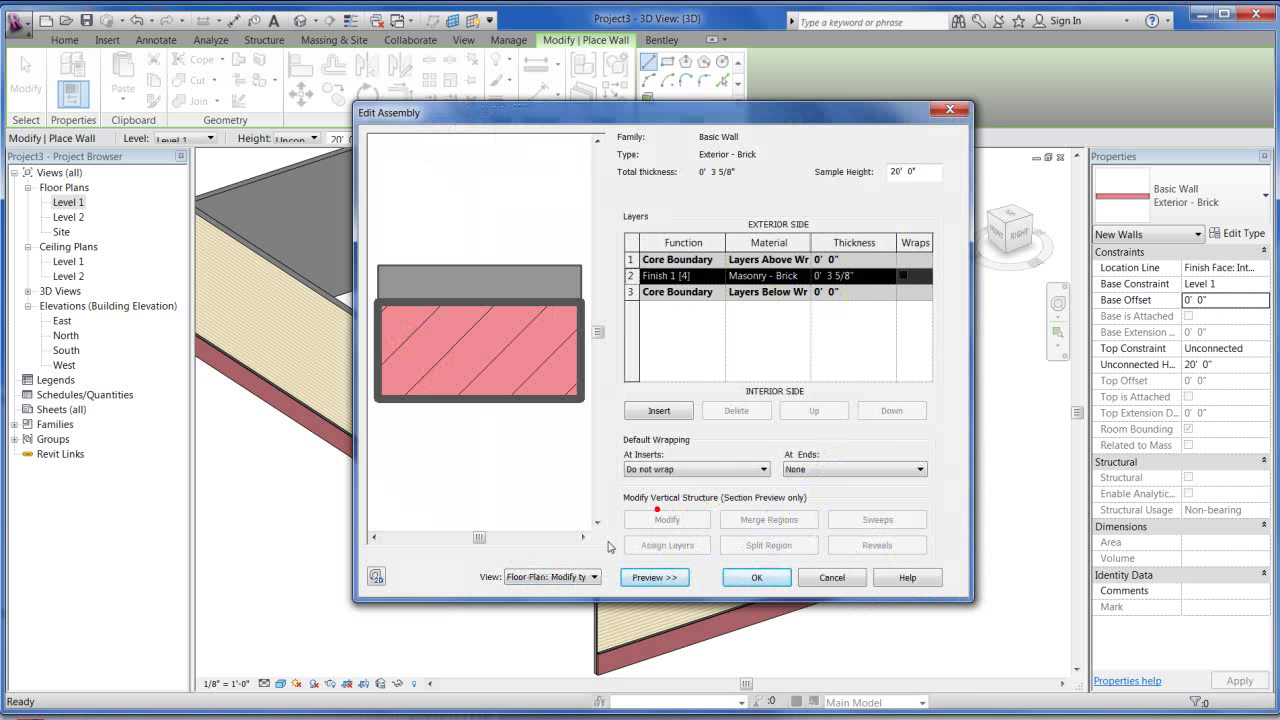
click(565, 577)
click(549, 601)
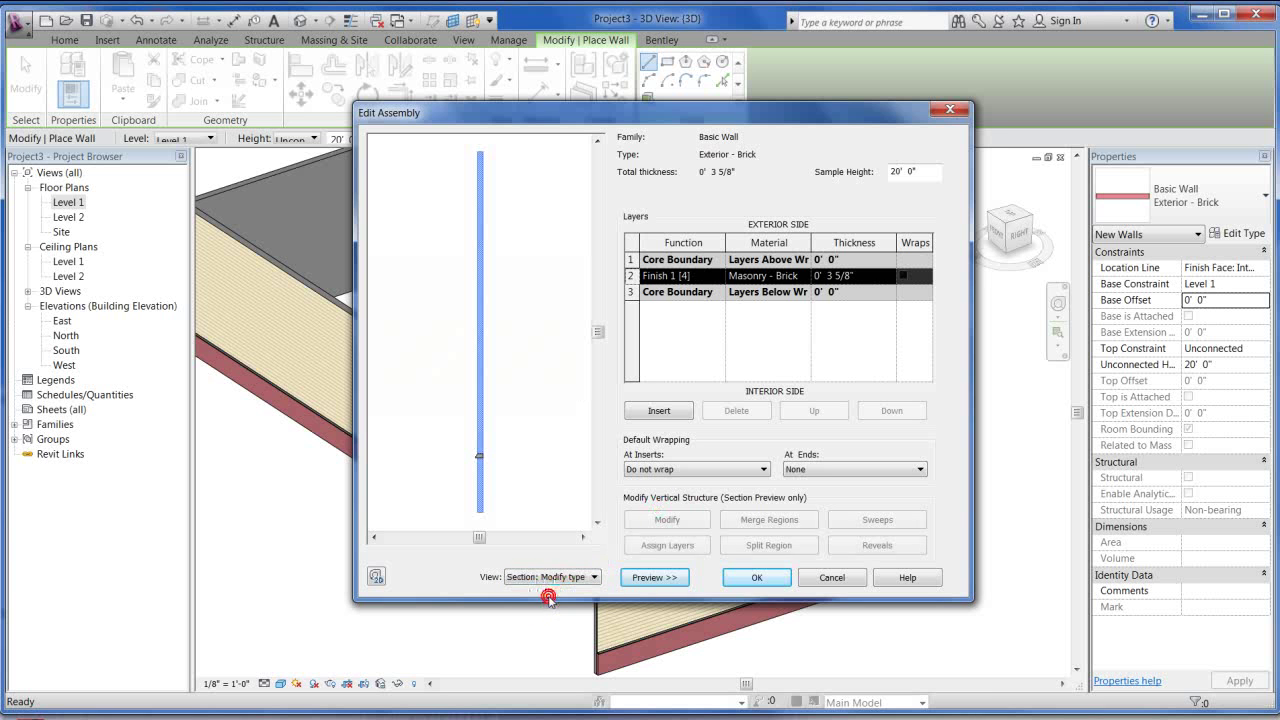
click(523, 437)
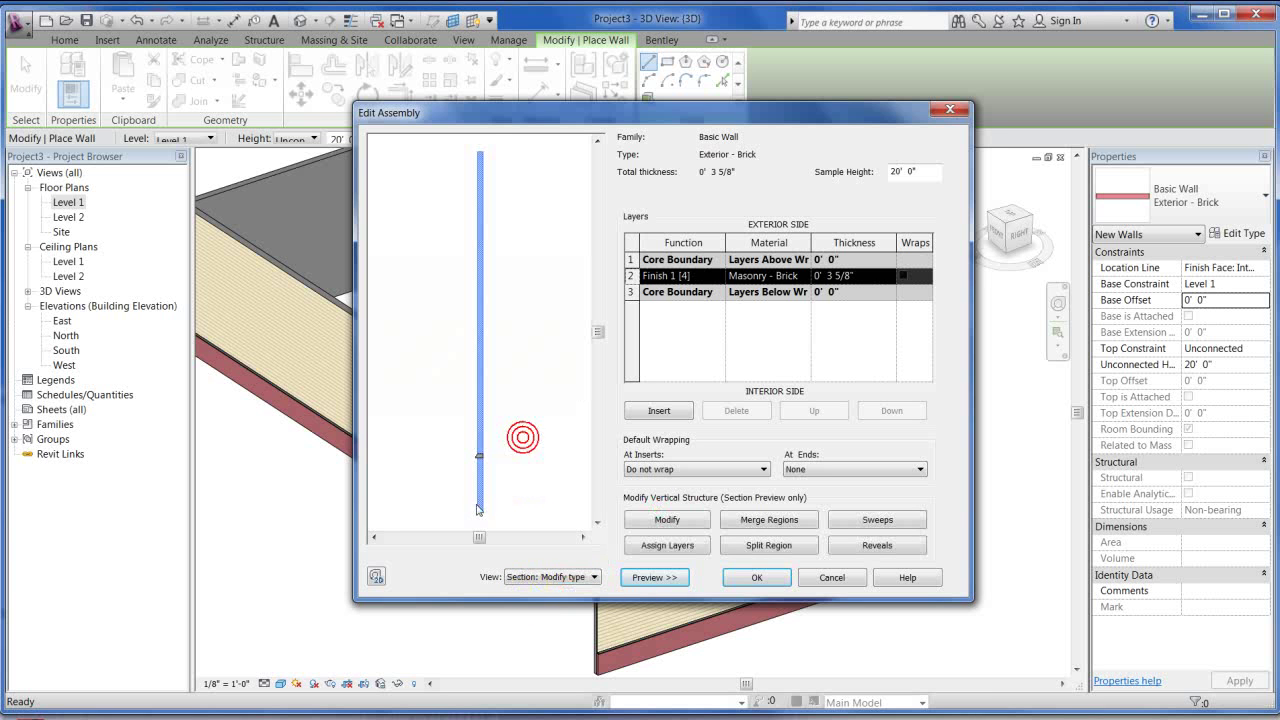
Delete the Sill-Precast sweep from Exterior - Brick and return to Type Properties
click(877, 519)
click(858, 267)
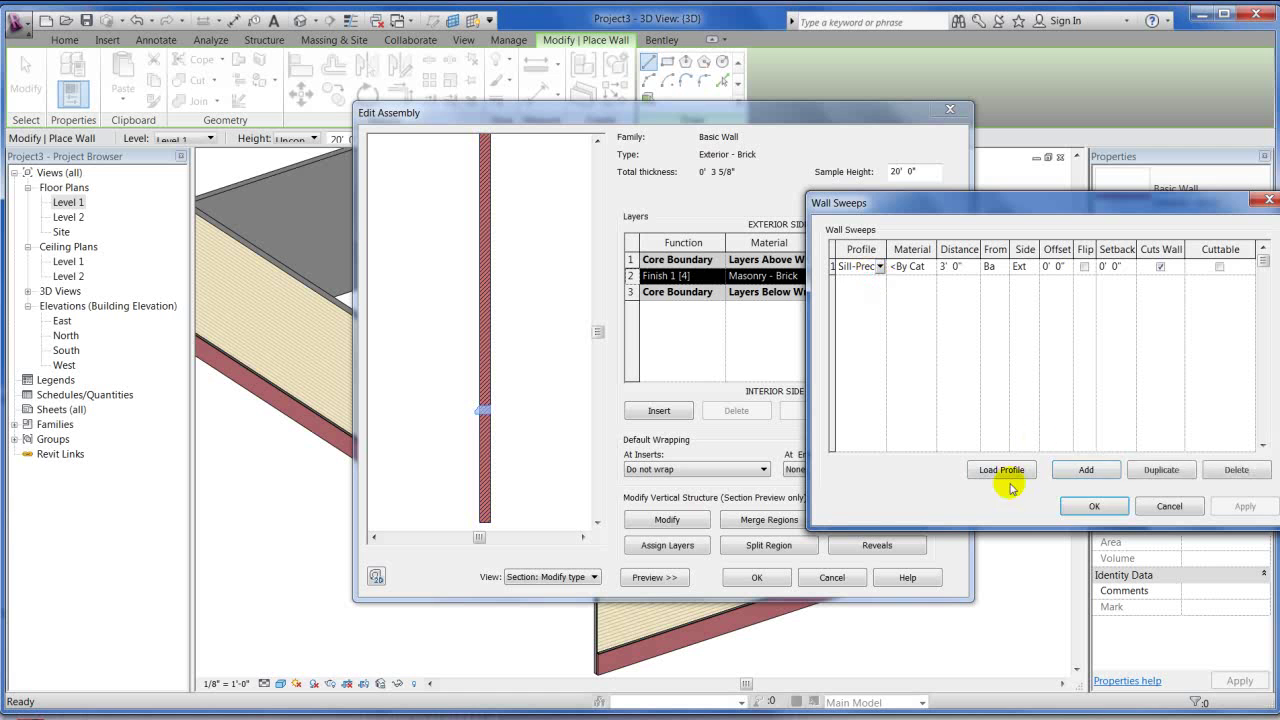
click(1237, 470)
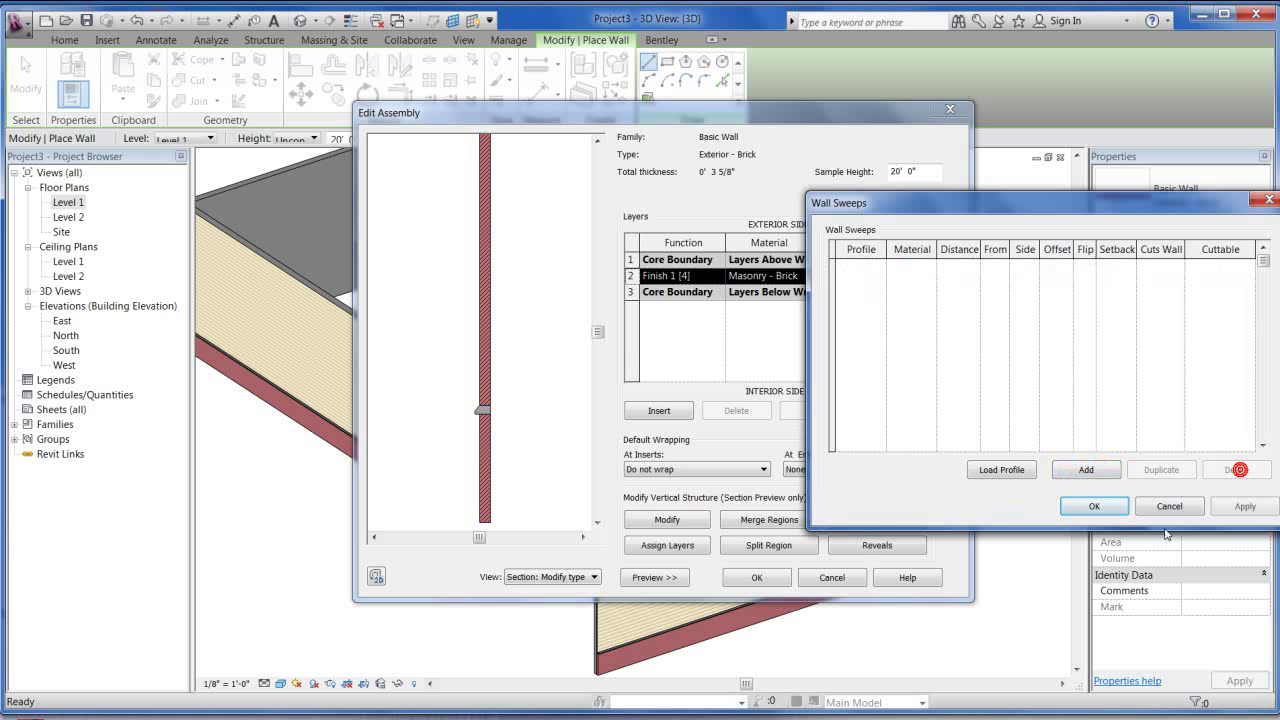
click(1095, 505)
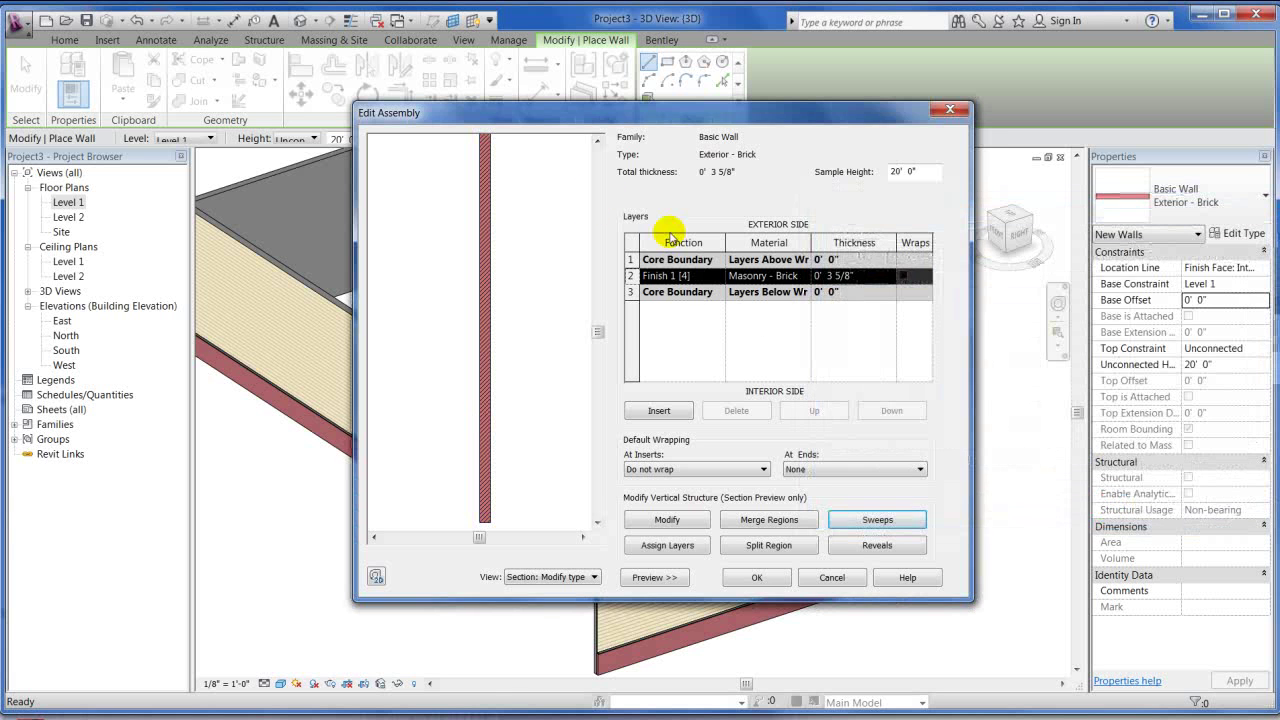
key(Return)
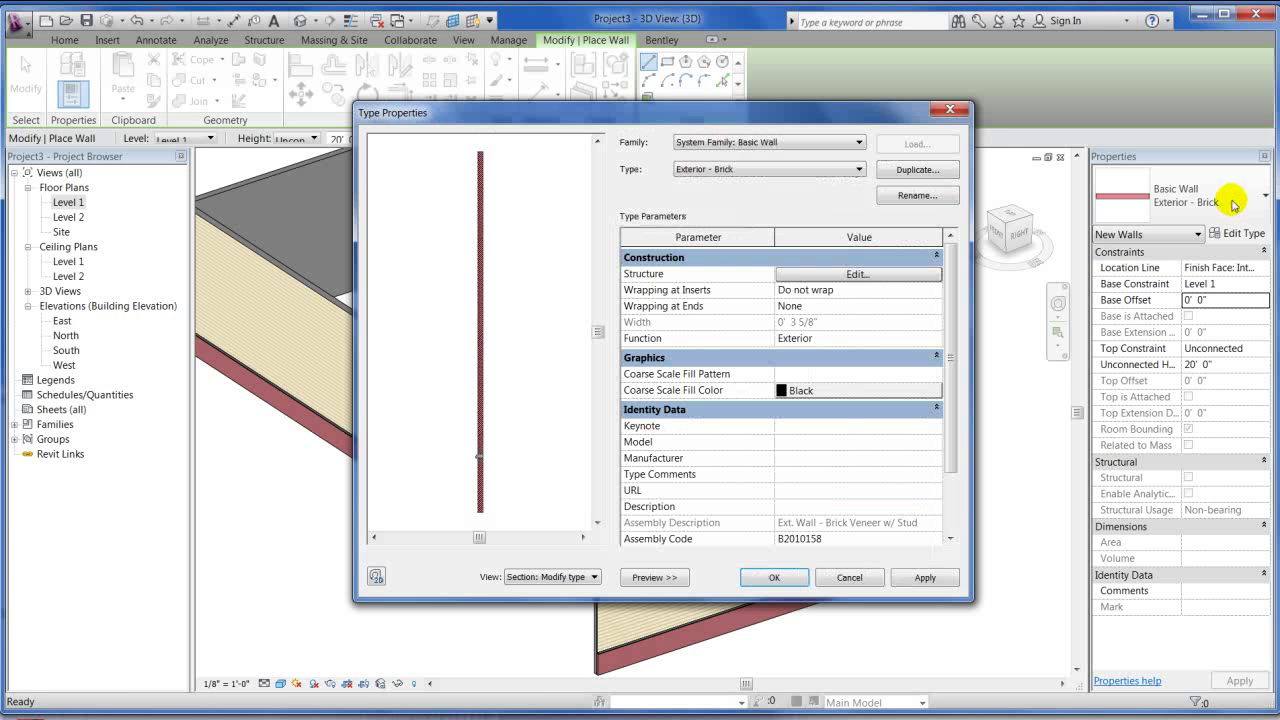
Duplicate the Exterior - Brick type as Exterior - Brick 2
key(Return)
click(1229, 198)
click(1224, 204)
click(1234, 233)
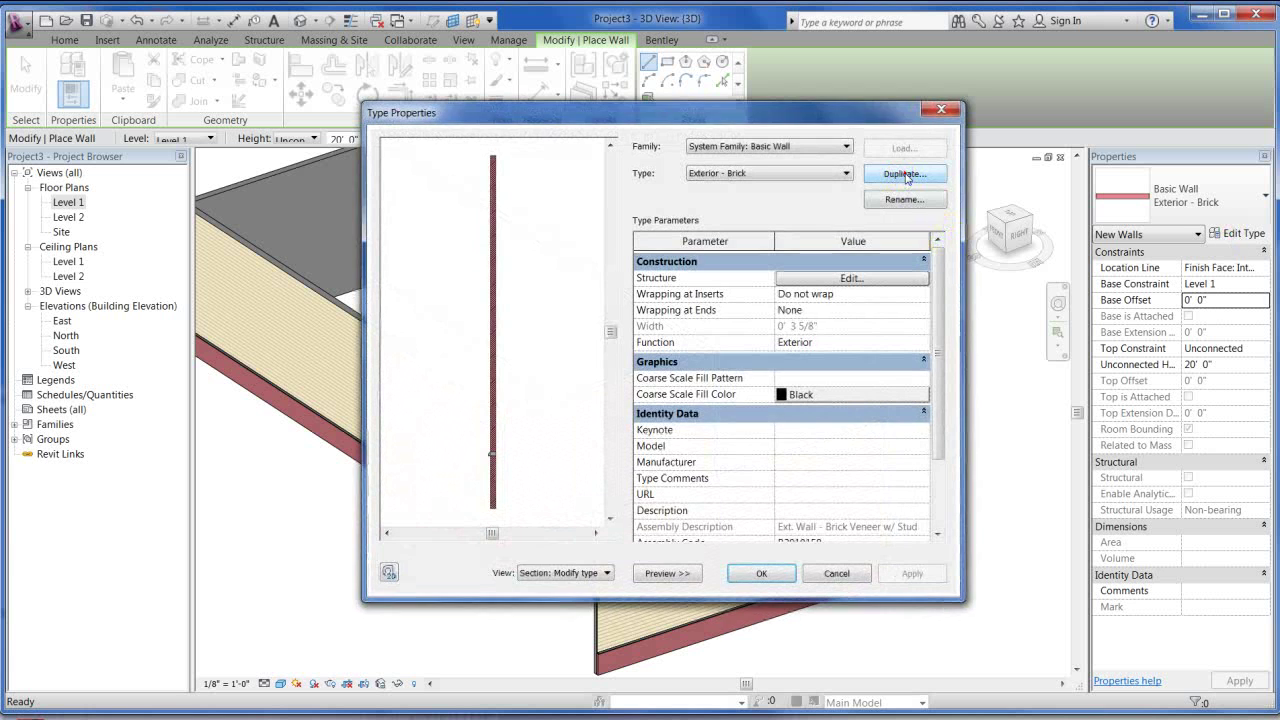
click(905, 175)
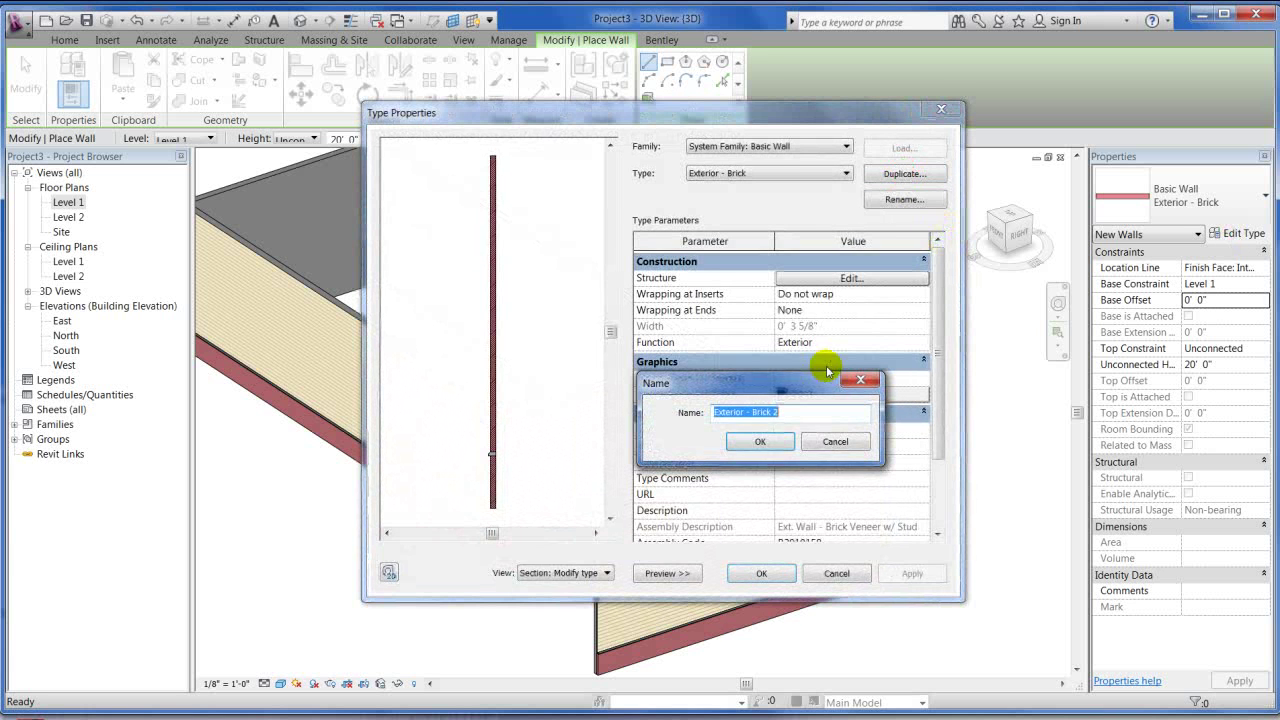
click(760, 443)
Delete the Sill-Precast sweep from Exterior - Brick 2 and inspect the section preview
click(851, 278)
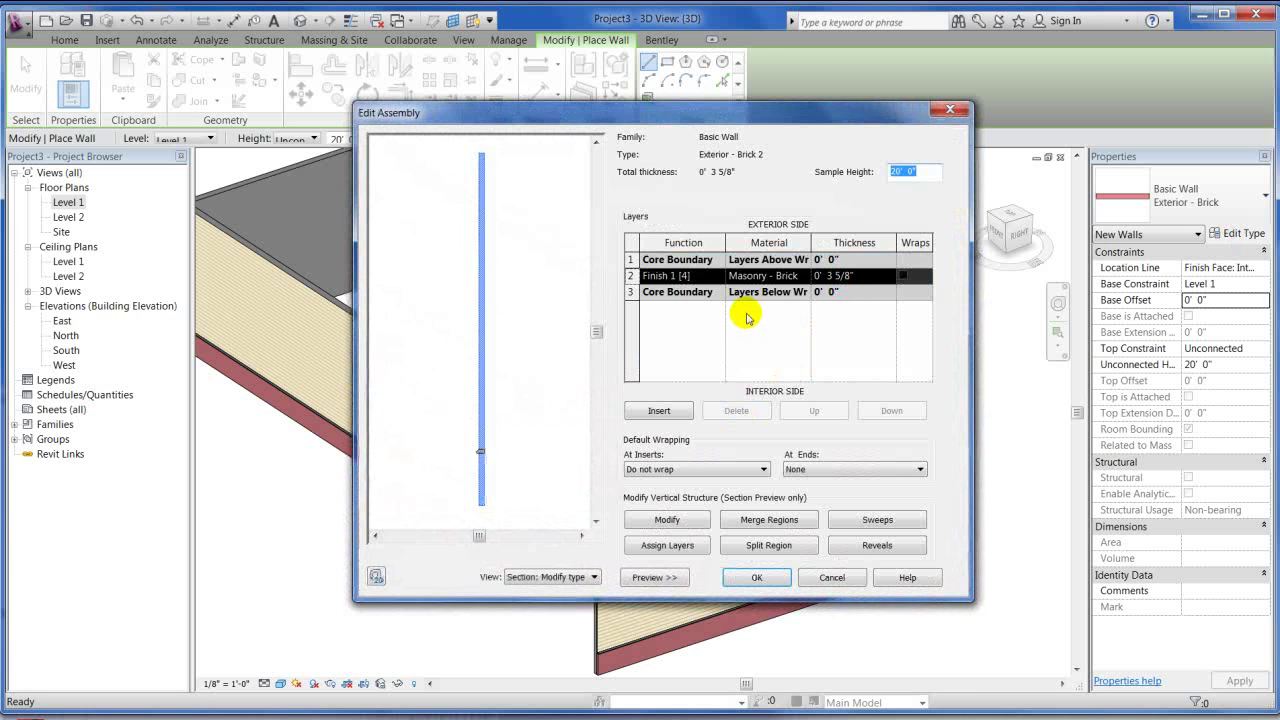
click(871, 520)
click(862, 266)
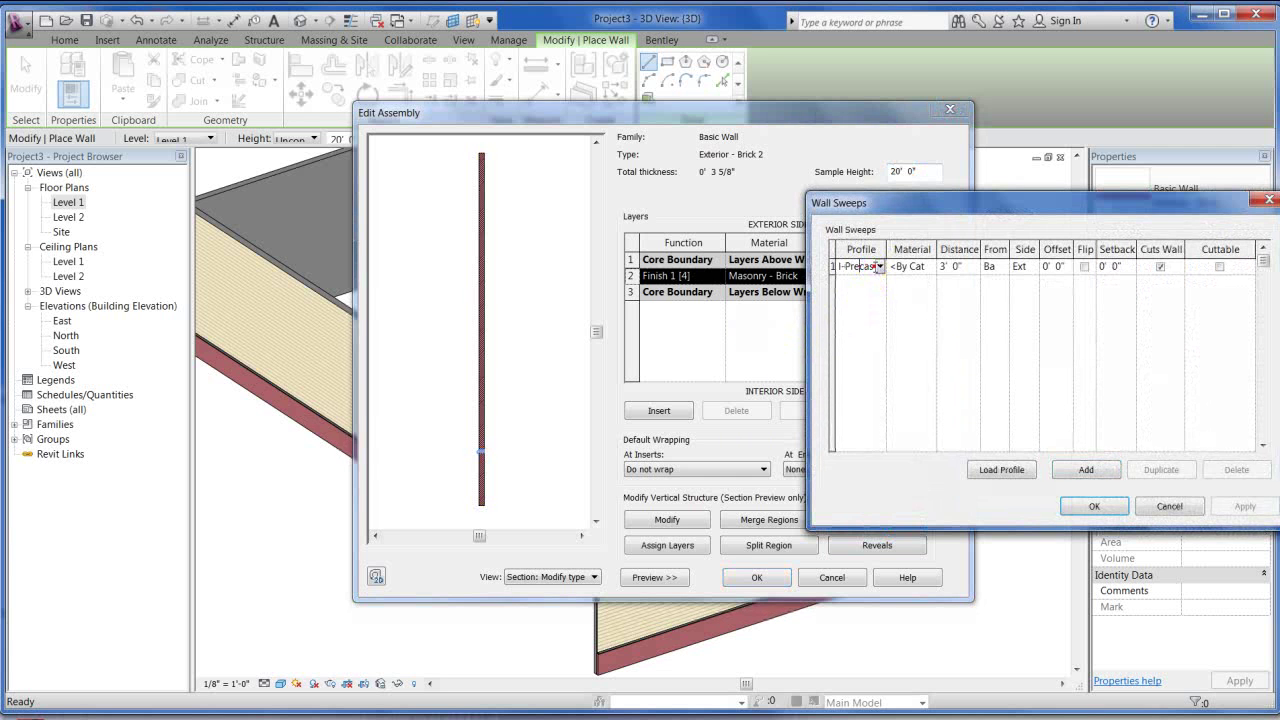
click(1236, 469)
click(1112, 507)
scroll(485, 500, up, 5)
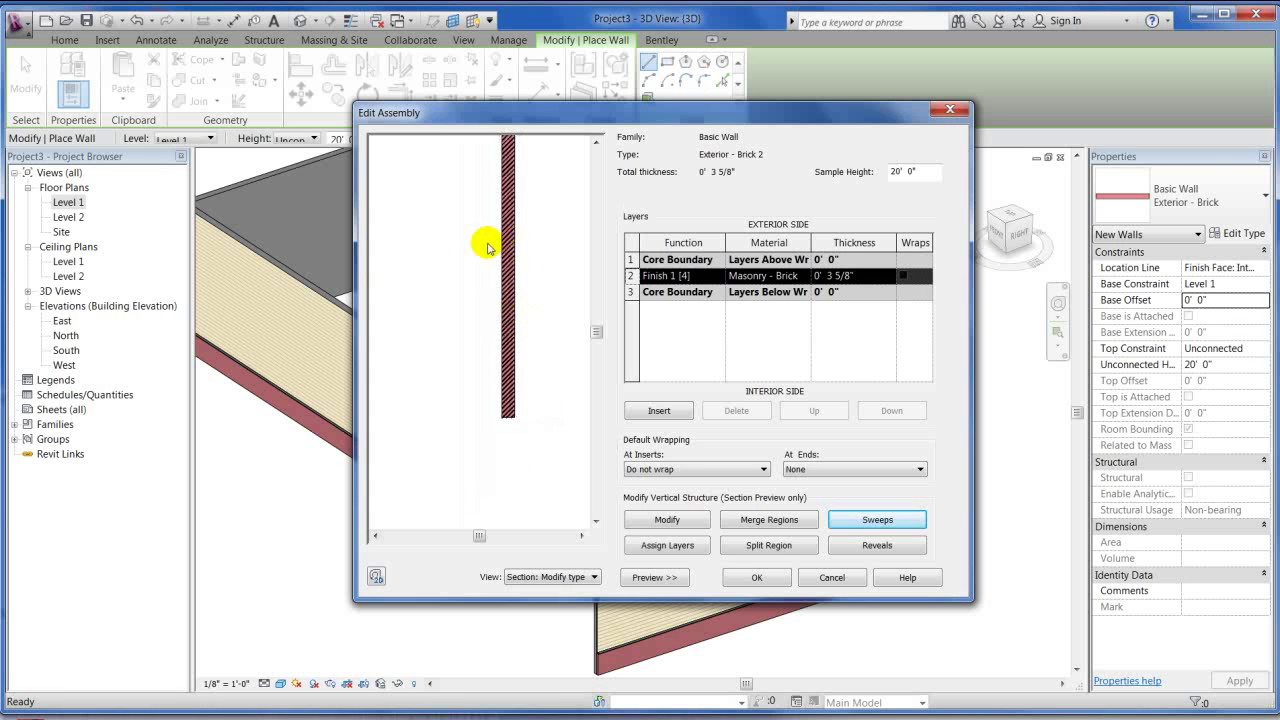
scroll(470, 262, down, 2)
middle_drag(495, 260, 500, 423)
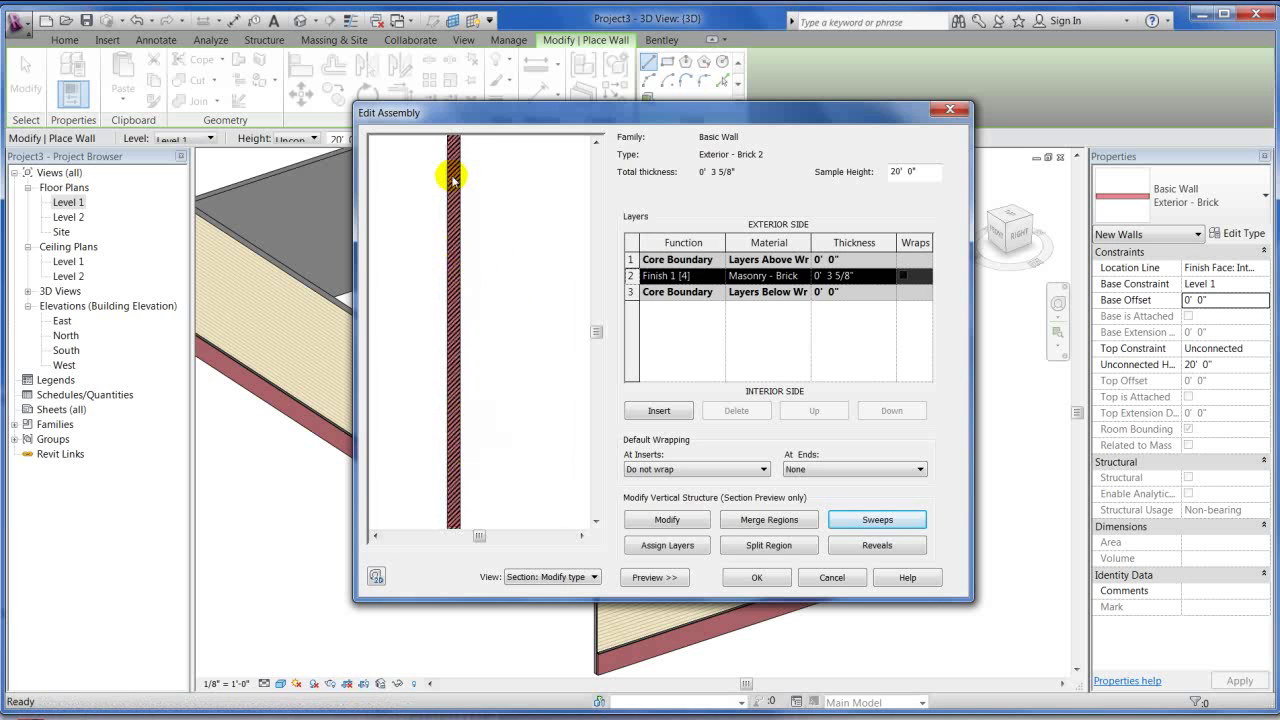
scroll(528, 196, down, 3)
scroll(515, 502, up, 2)
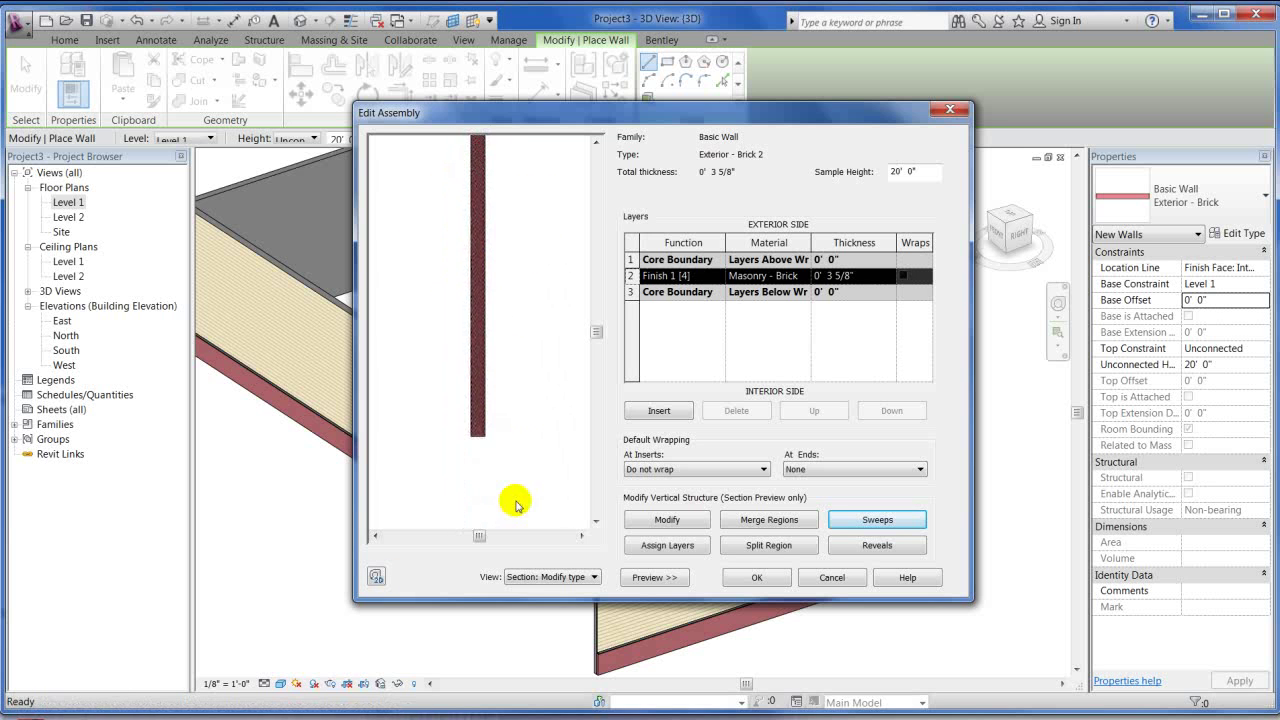
scroll(463, 424, up, 2)
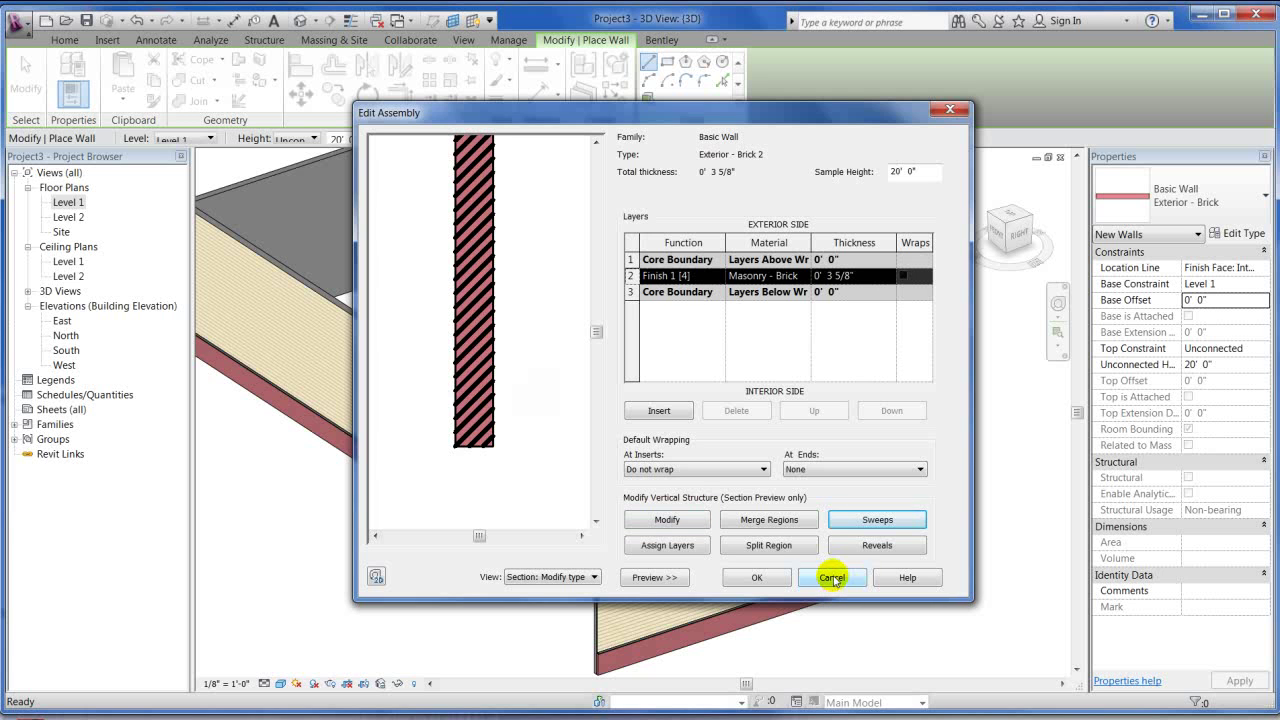
Insert a Structure layer and move the Finish 1 brick layer to the exterior side
click(677, 414)
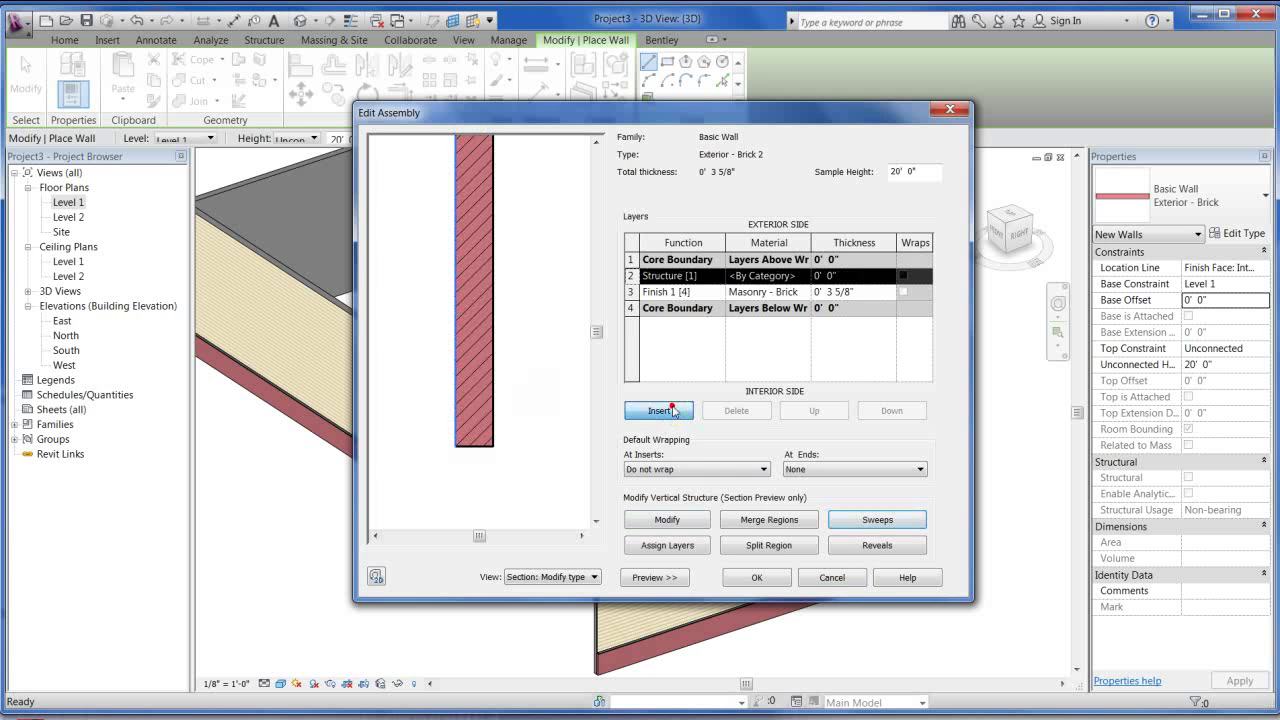
click(652, 406)
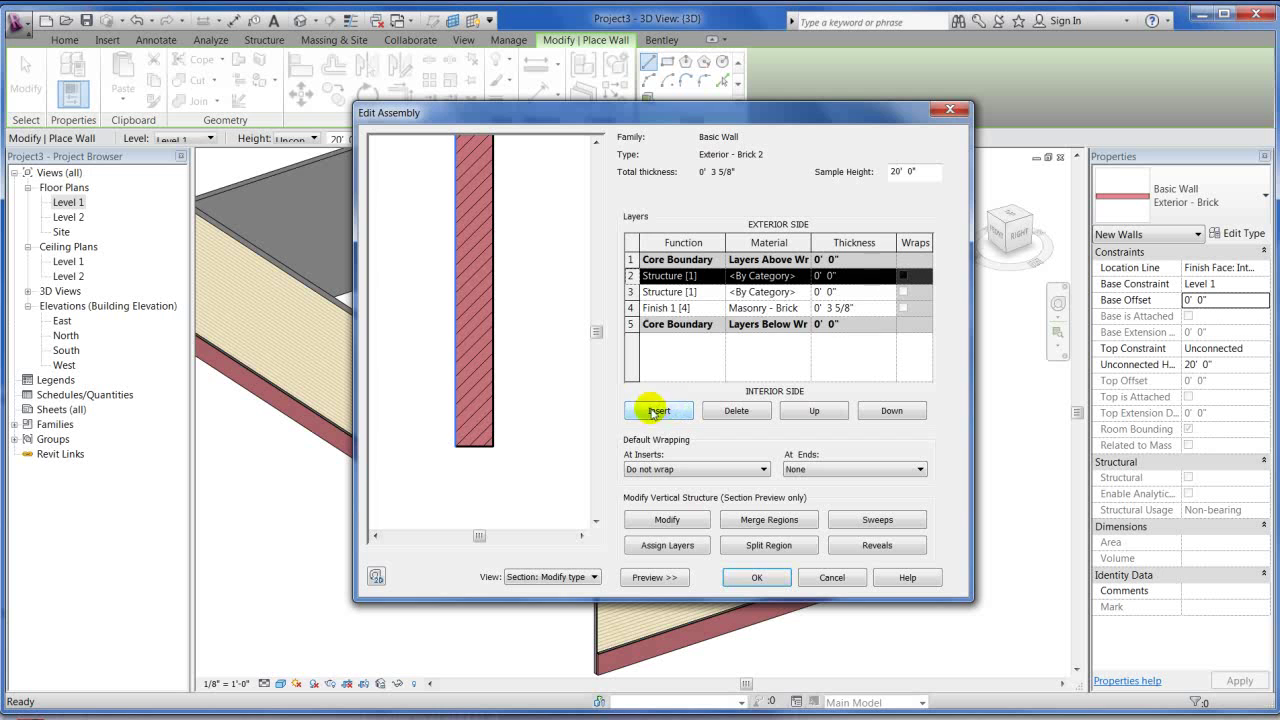
click(692, 292)
click(718, 292)
click(747, 294)
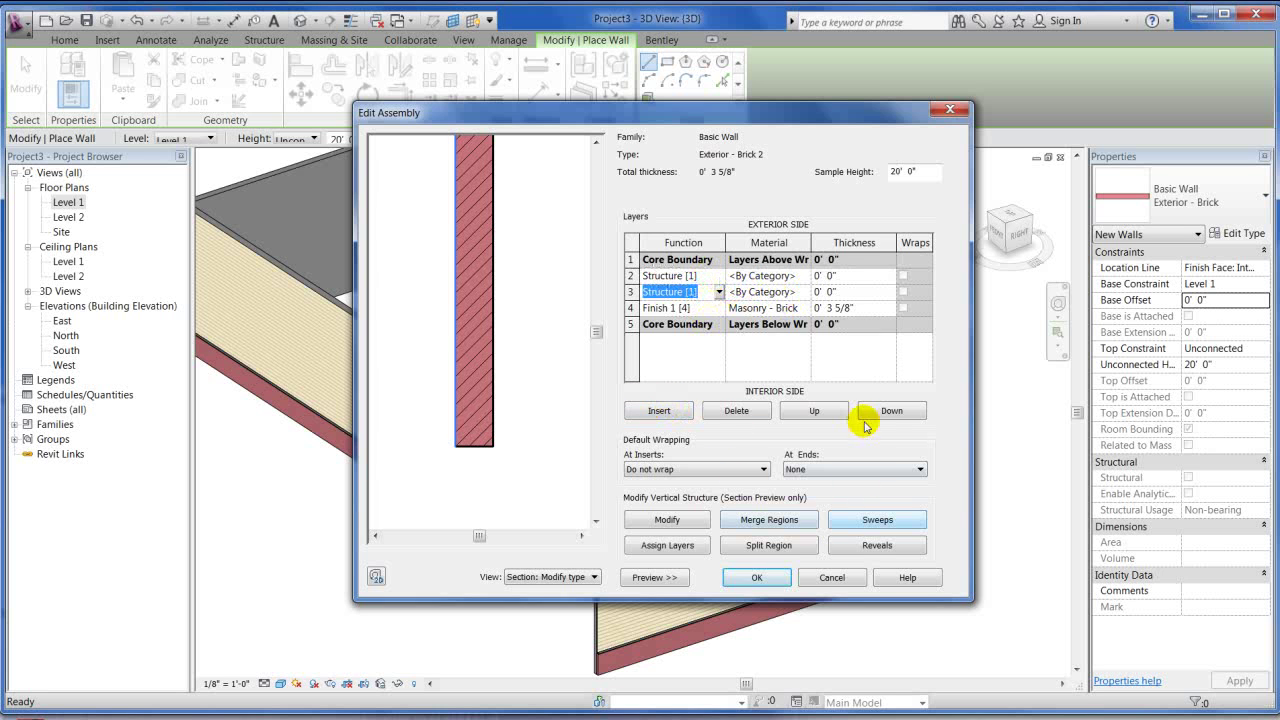
click(738, 411)
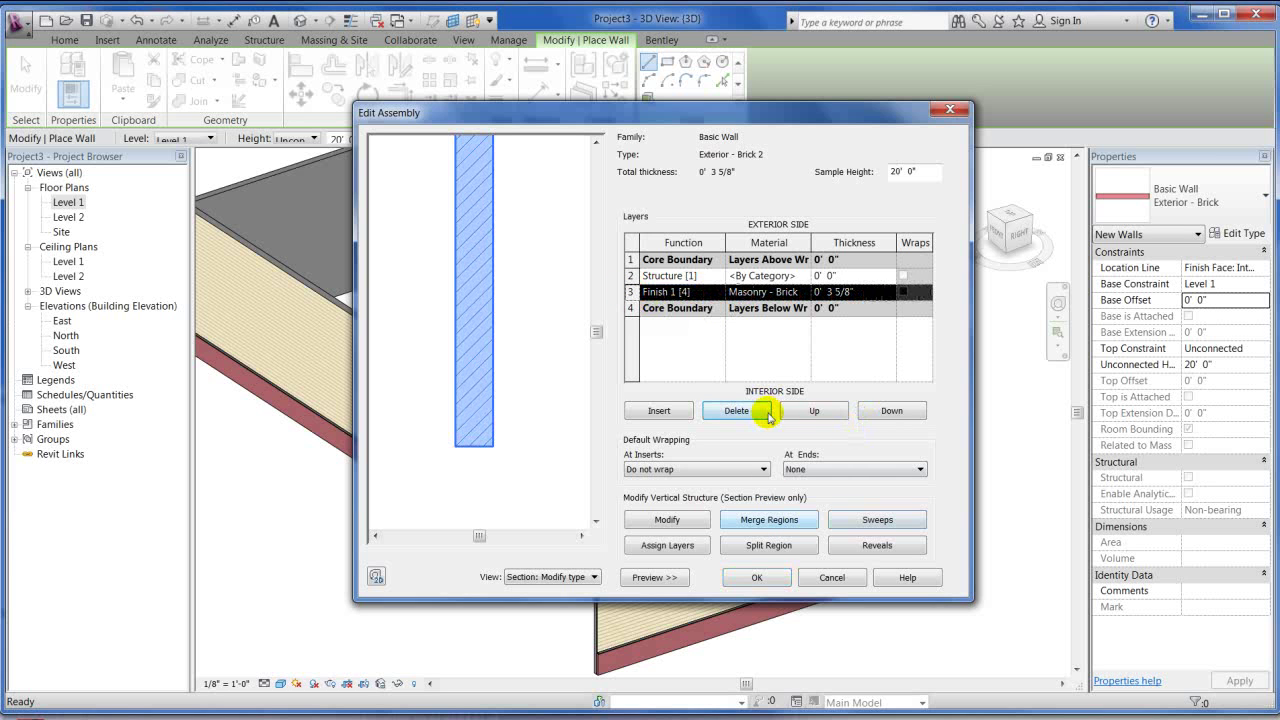
click(814, 412)
click(813, 412)
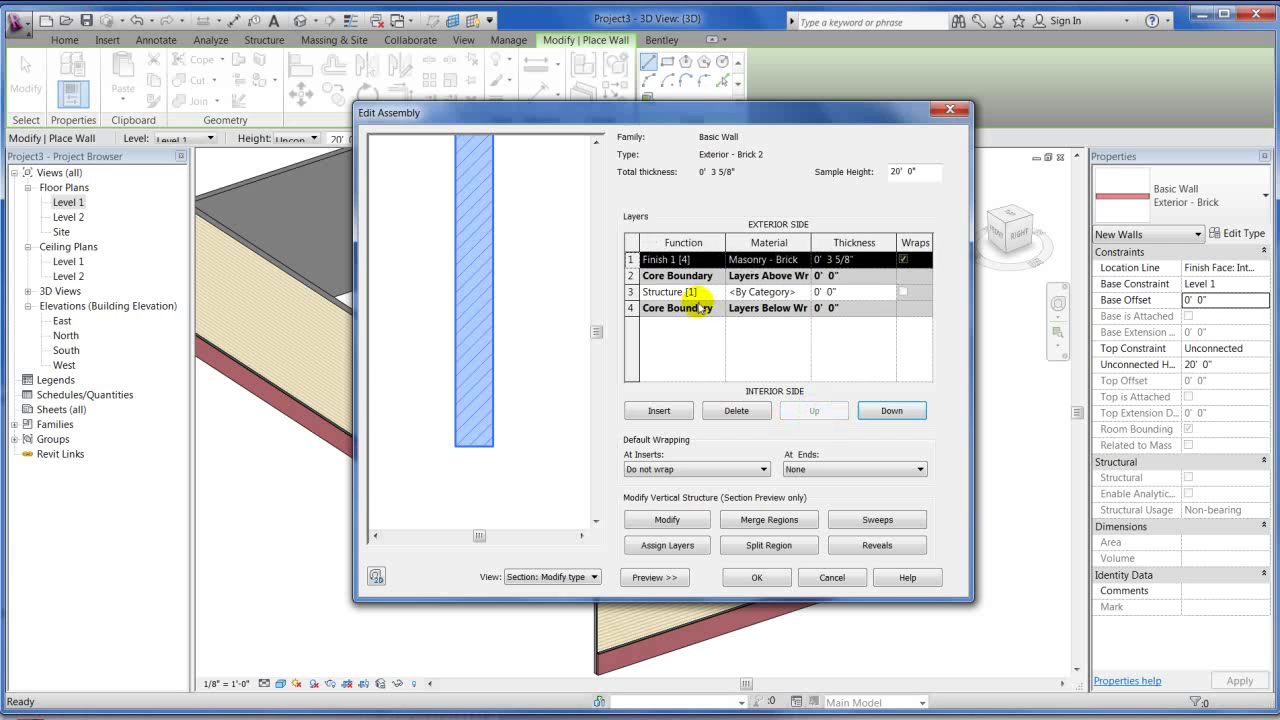
Set the structure layer's thickness to 6"
click(823, 293)
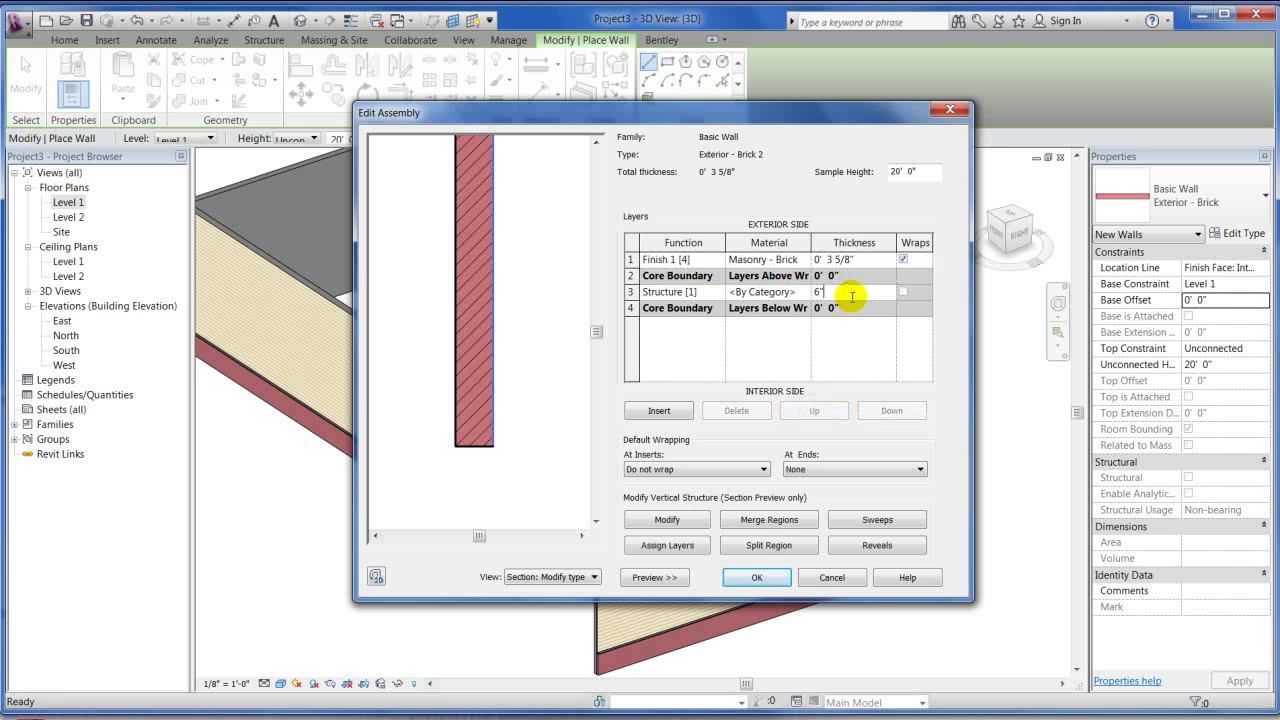
click(866, 262)
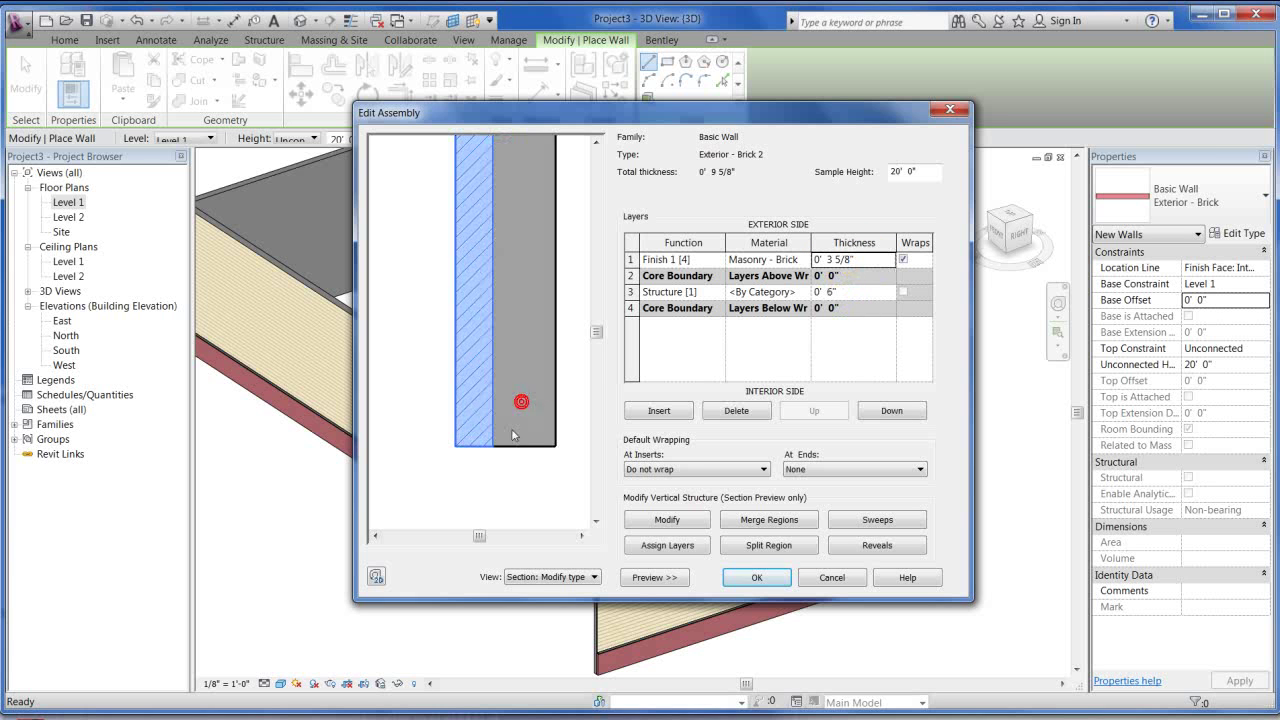
scroll(521, 417, down, 2)
mouse_move(491, 406)
middle_down()
mouse_move(451, 409)
mouse_move(463, 349)
mouse_move(513, 401)
middle_up()
Assign Wood - Stud Layer as the structure layer's material, bringing the wall to 9 5/8"
click(805, 292)
click(805, 292)
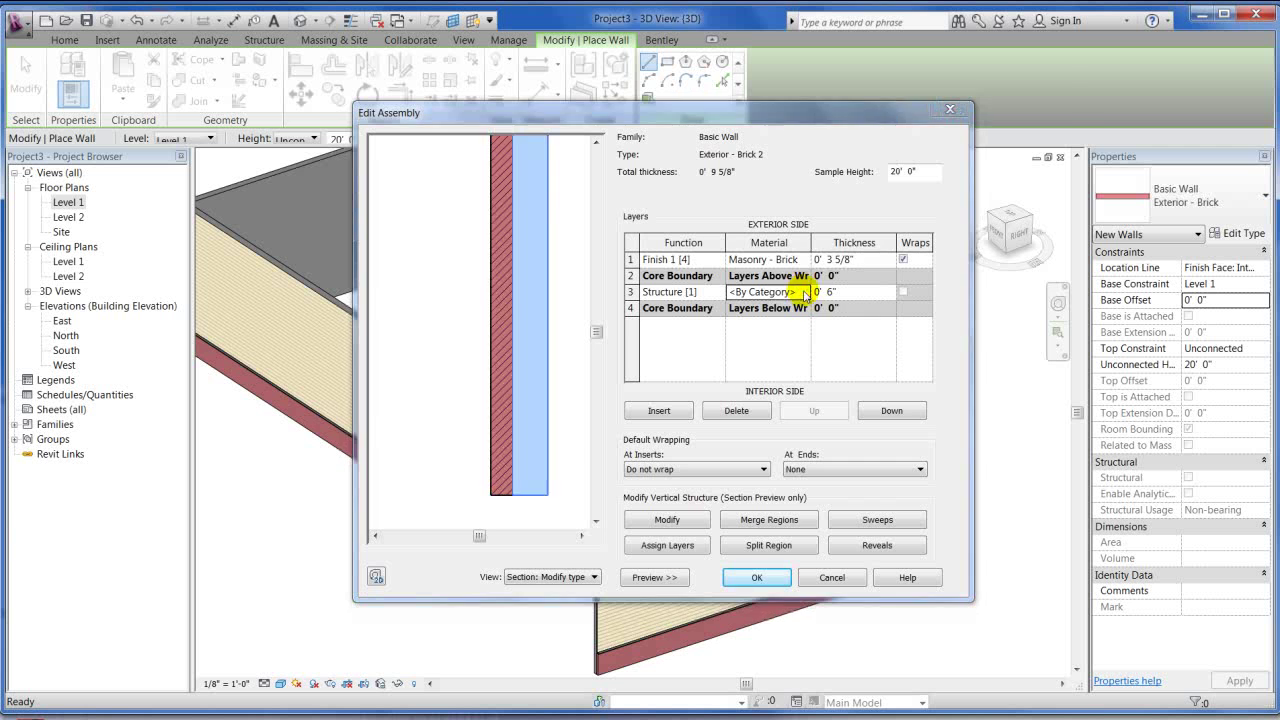
drag(716, 250, 715, 599)
click(507, 556)
click(873, 642)
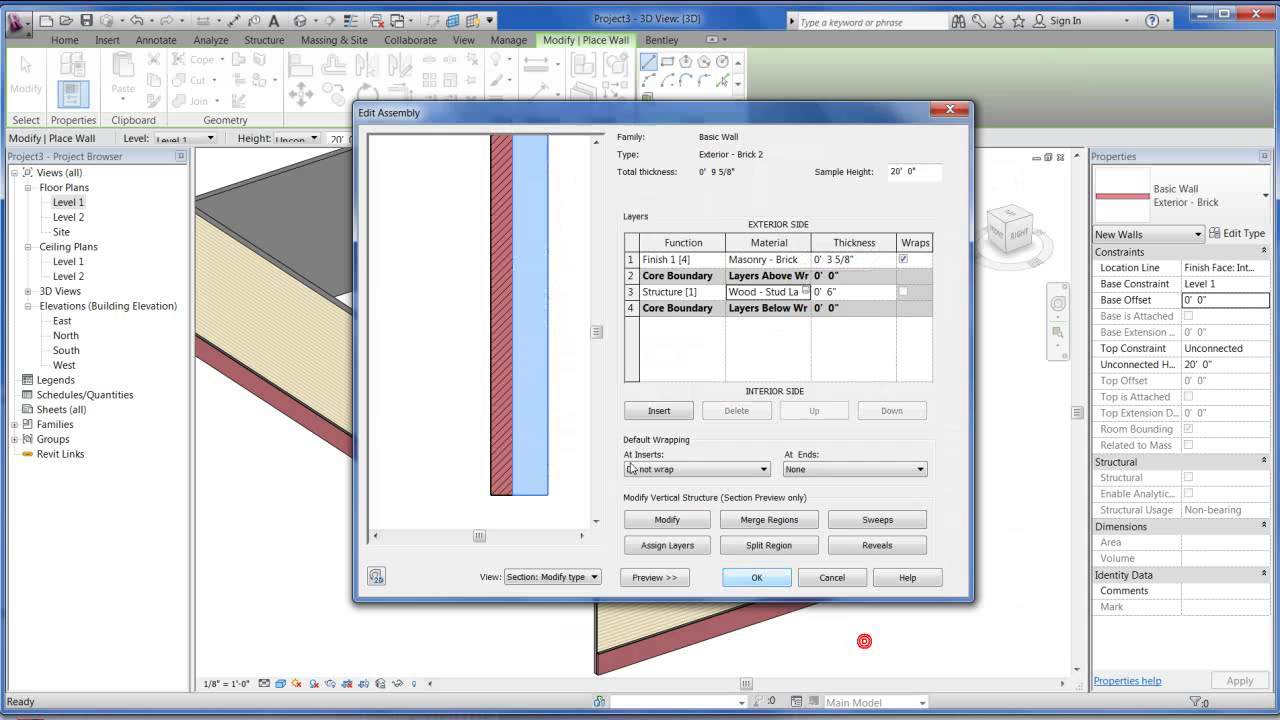
click(566, 451)
scroll(505, 370, down, 3)
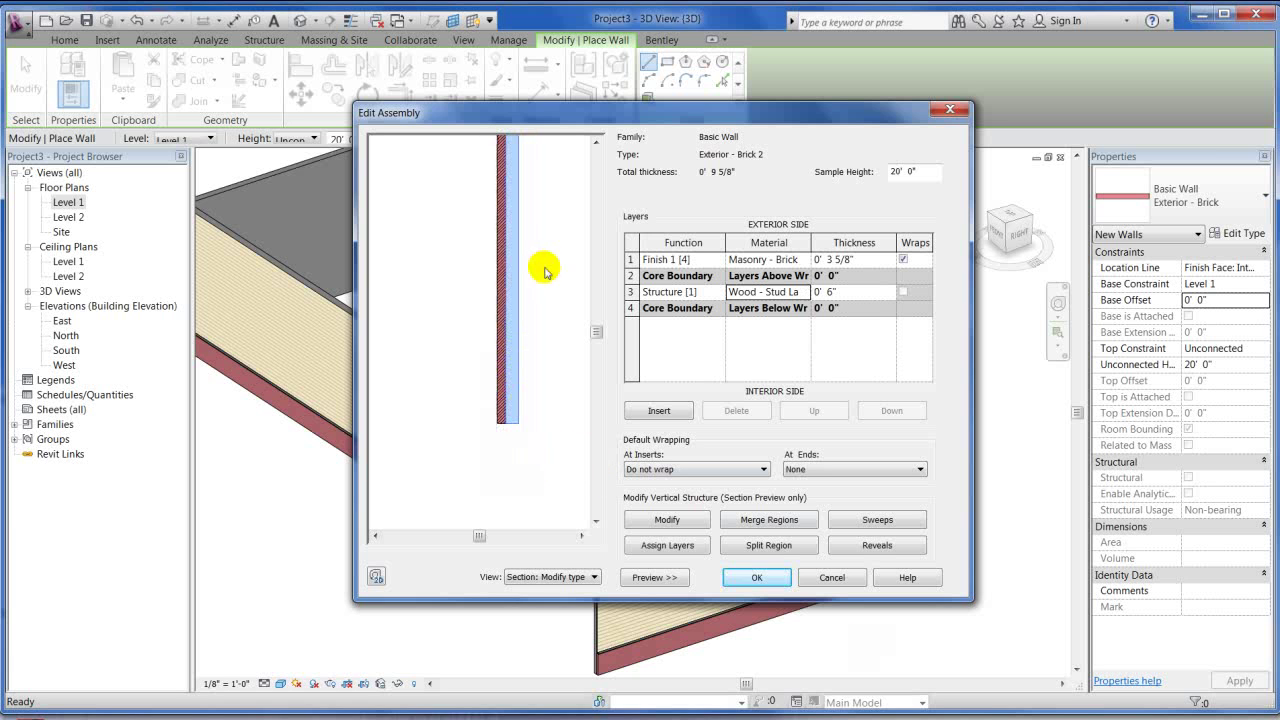
scroll(518, 340, up, 2)
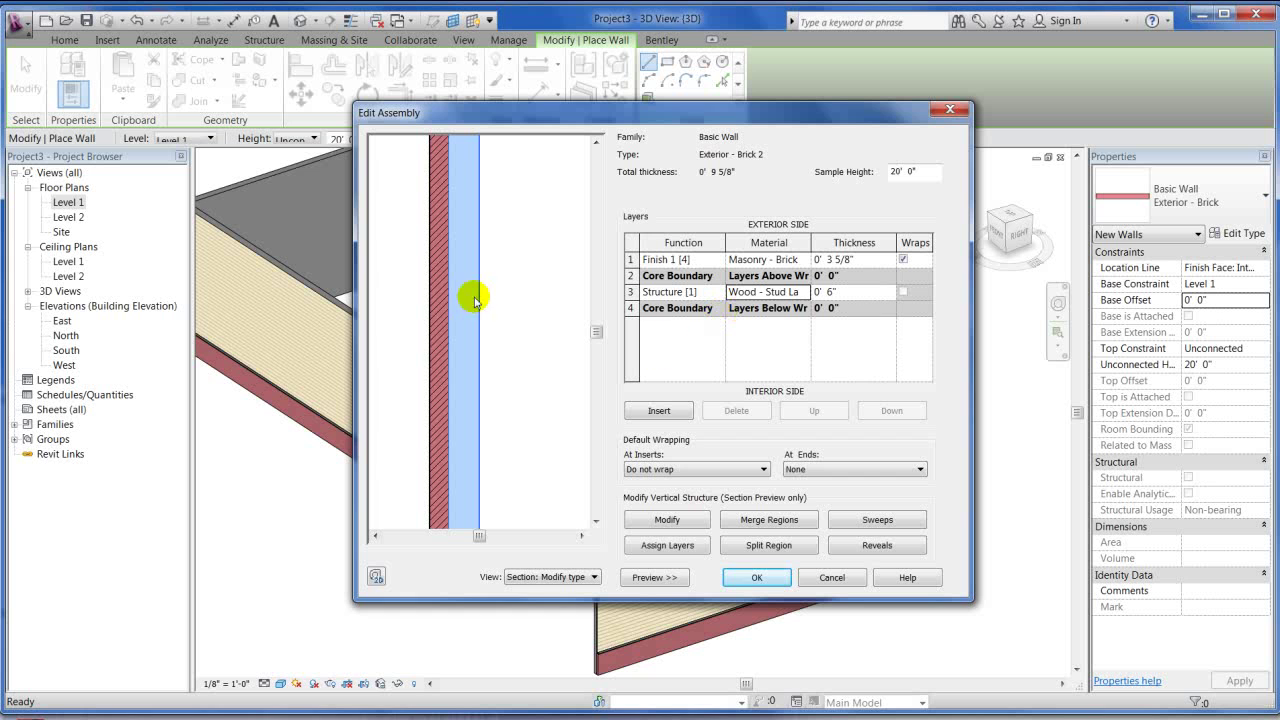
drag(460, 417, 494, 294)
scroll(494, 294, up, 1)
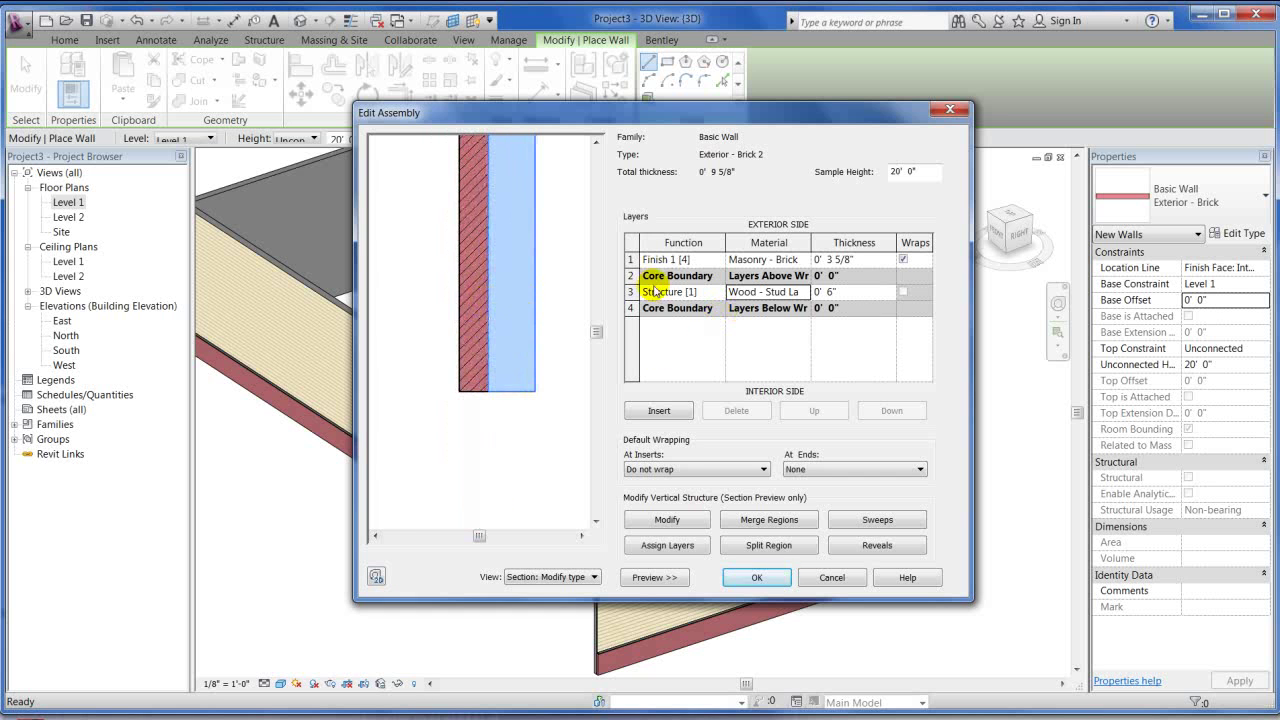
Split the brick finish layer into two regions and select the lower region
click(633, 259)
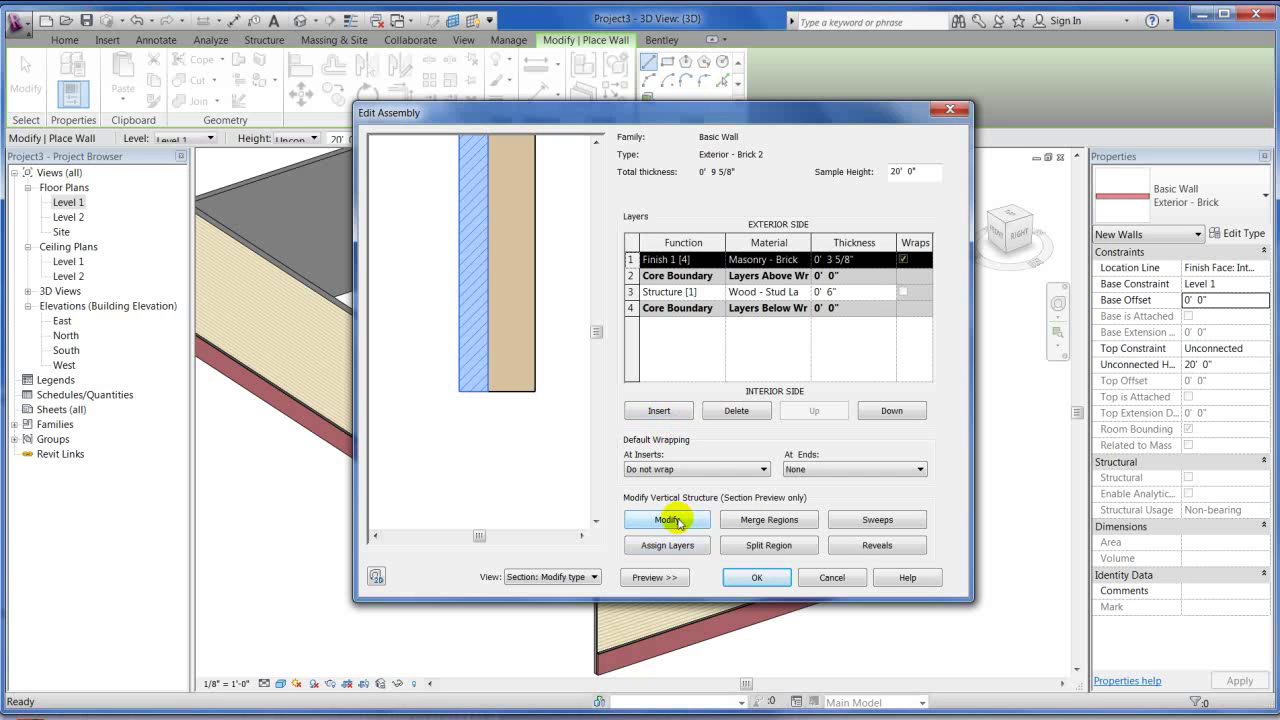
click(758, 546)
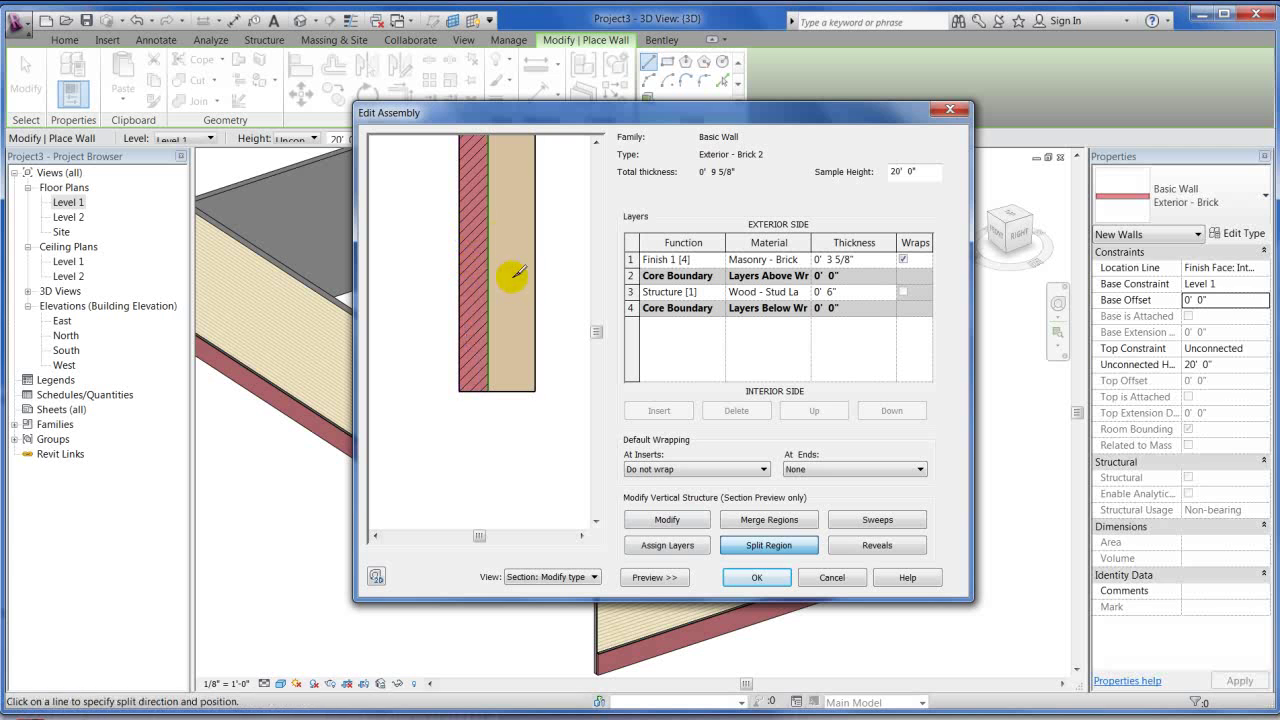
scroll(505, 285, up, 2)
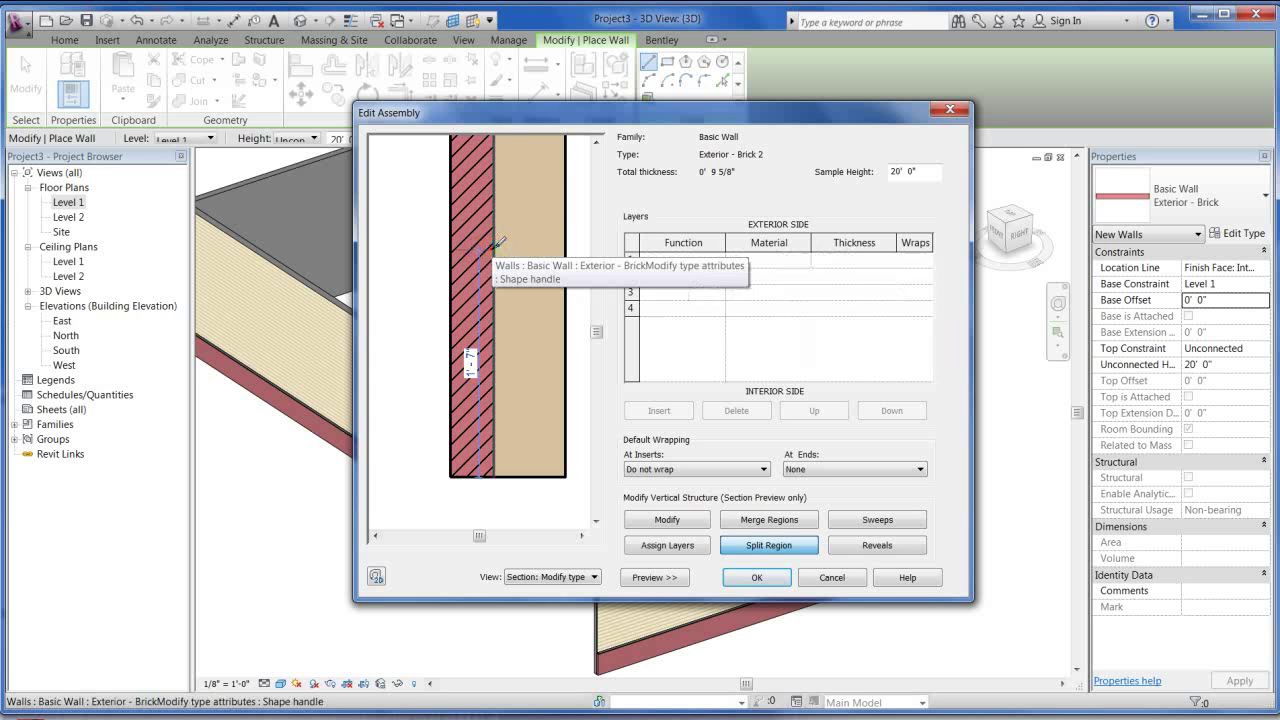
click(497, 244)
scroll(529, 360, down, 2)
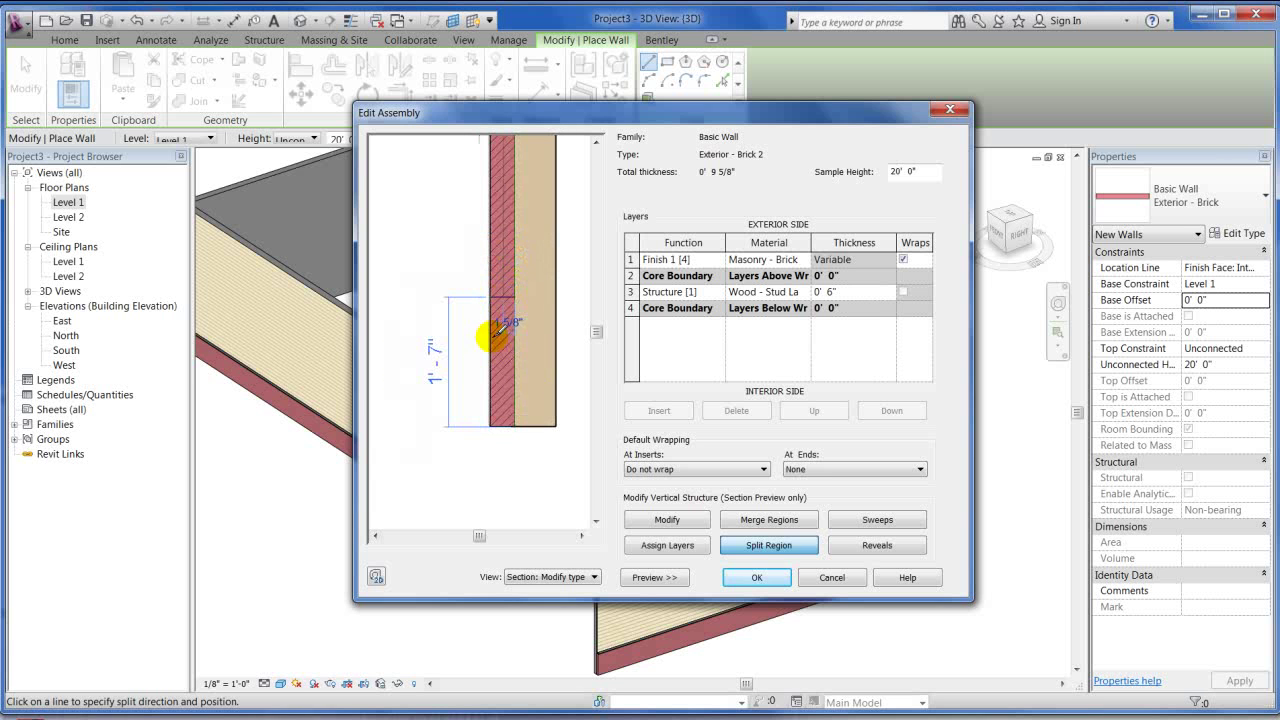
click(490, 298)
click(664, 522)
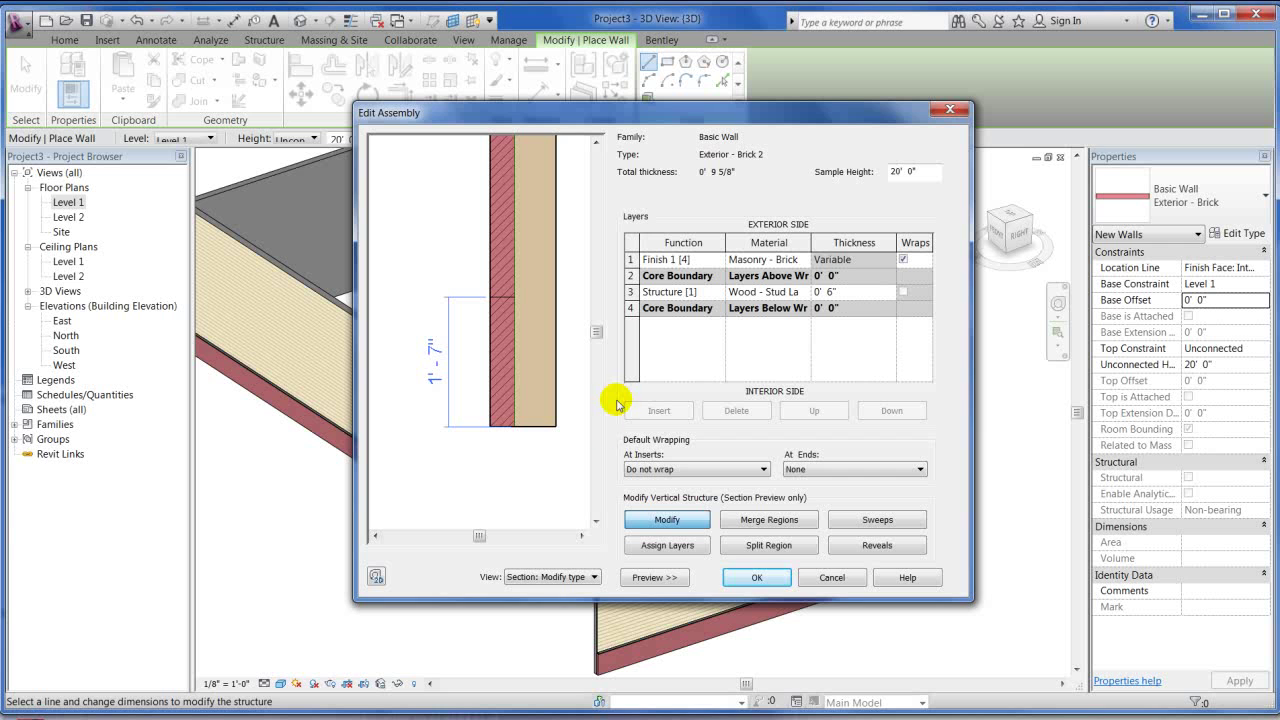
click(504, 329)
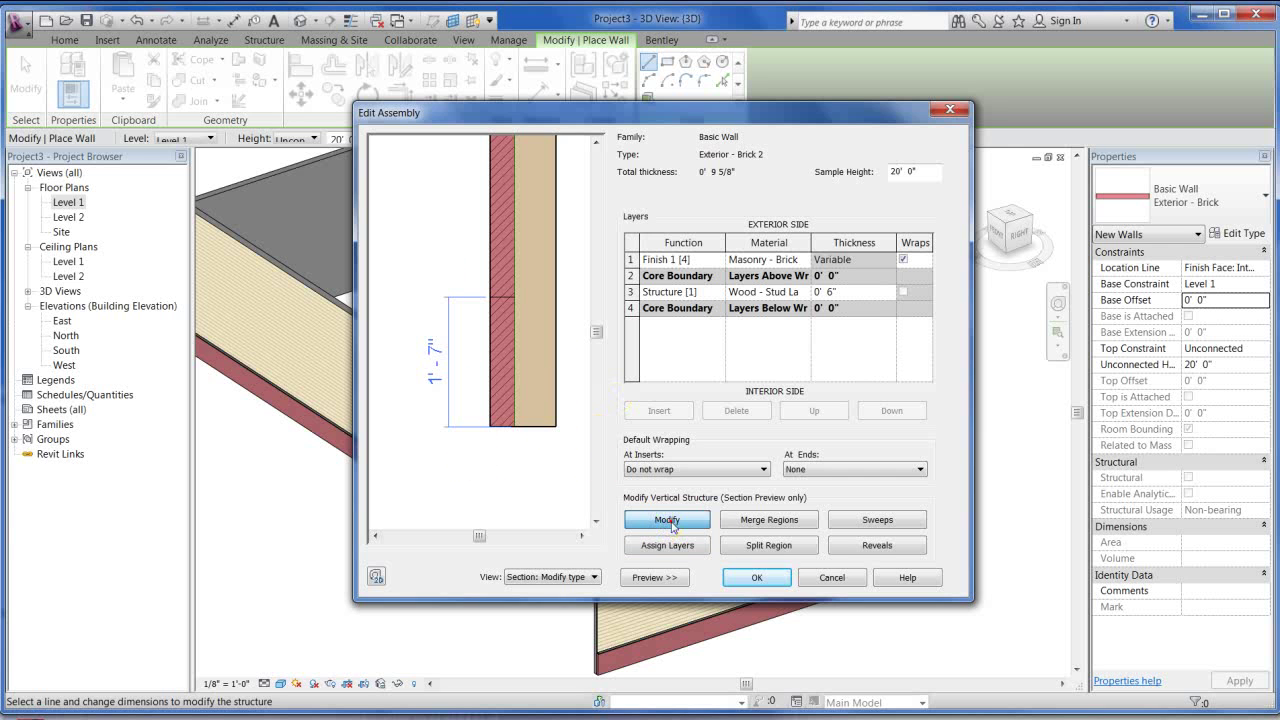
click(505, 360)
click(673, 520)
Change the lower brick region's height from 1'-7" to 3'-0"
click(436, 362)
key(BackSpace)
key(Return)
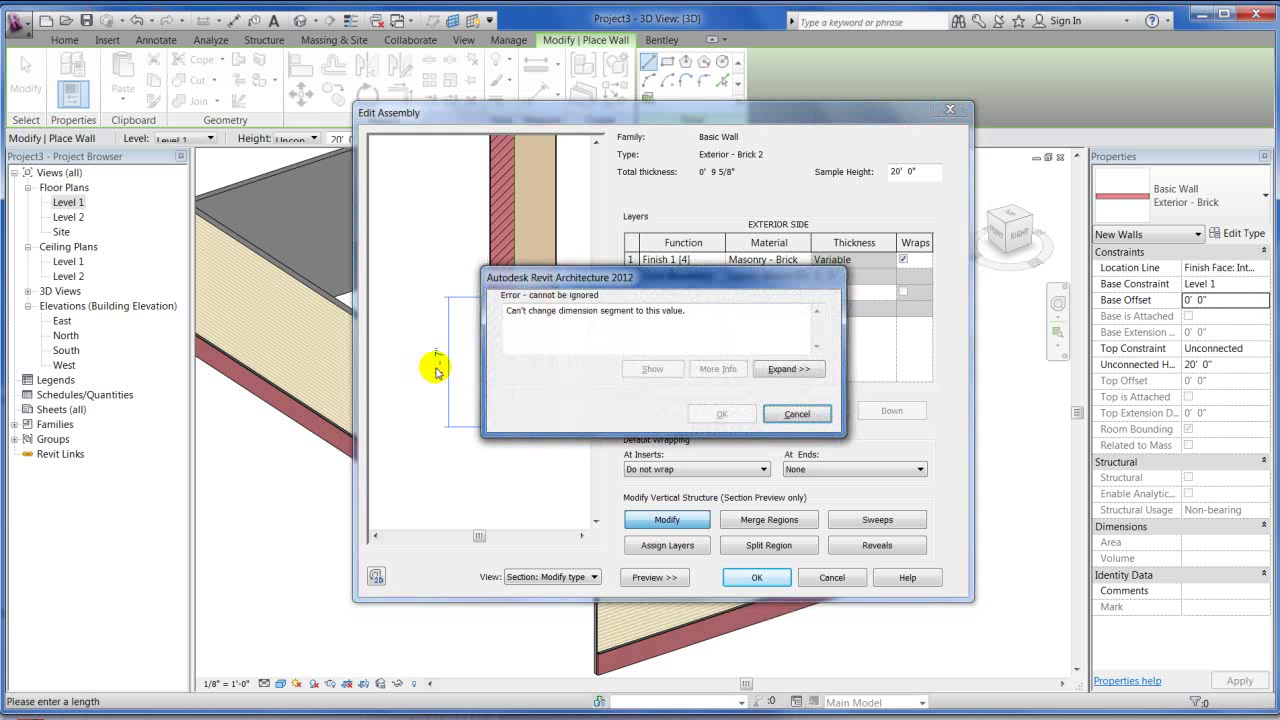
click(787, 414)
click(436, 362)
key(Return)
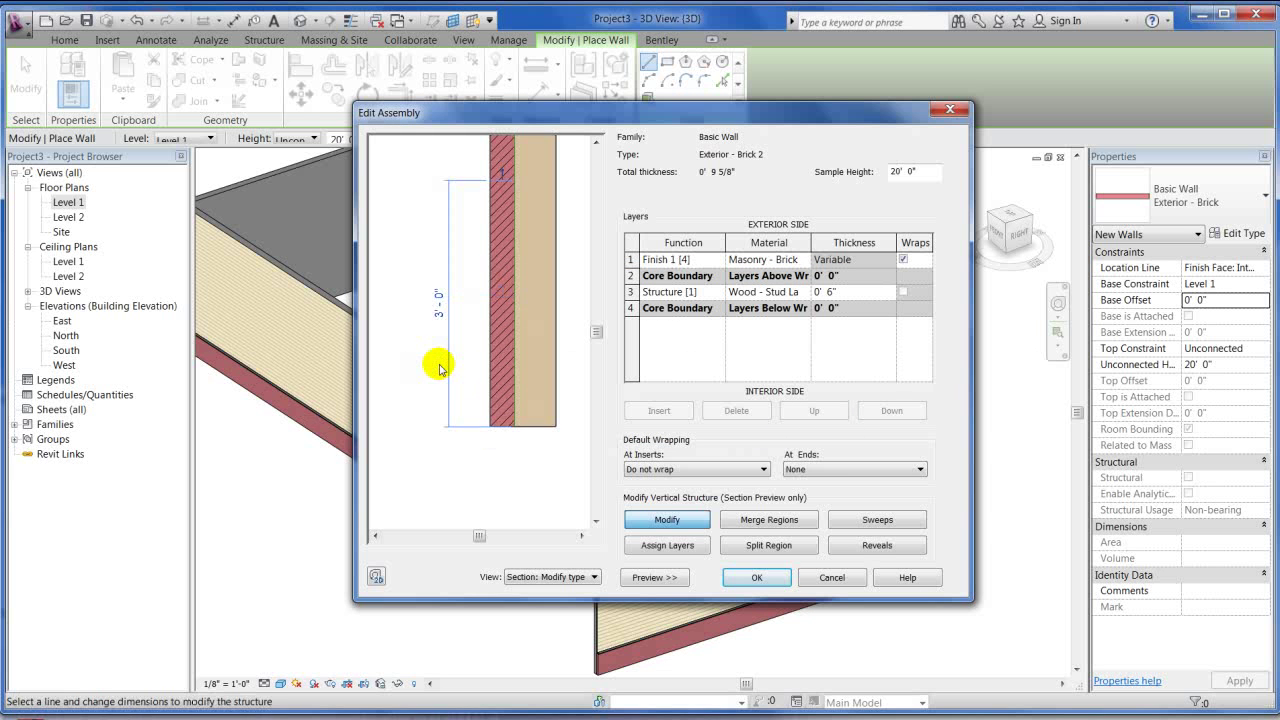
click(431, 465)
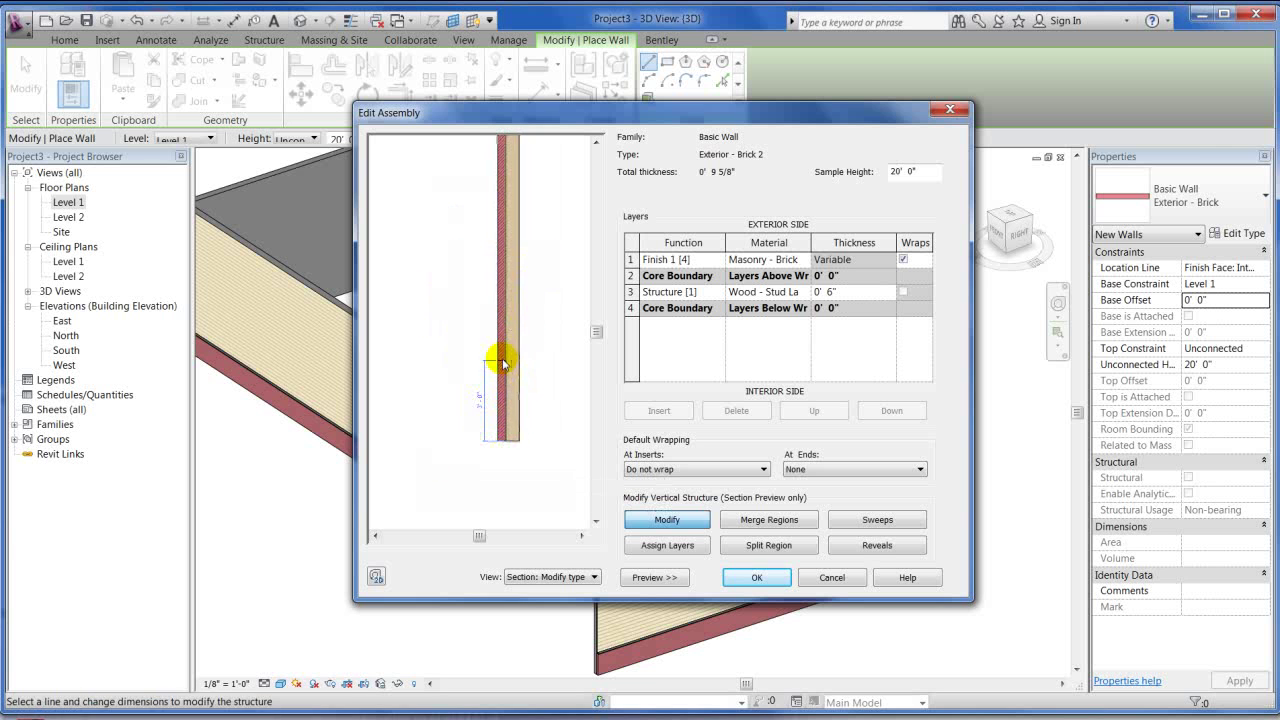
scroll(503, 357, up, 5)
middle_drag(505, 402, 491, 371)
scroll(479, 366, down, 3)
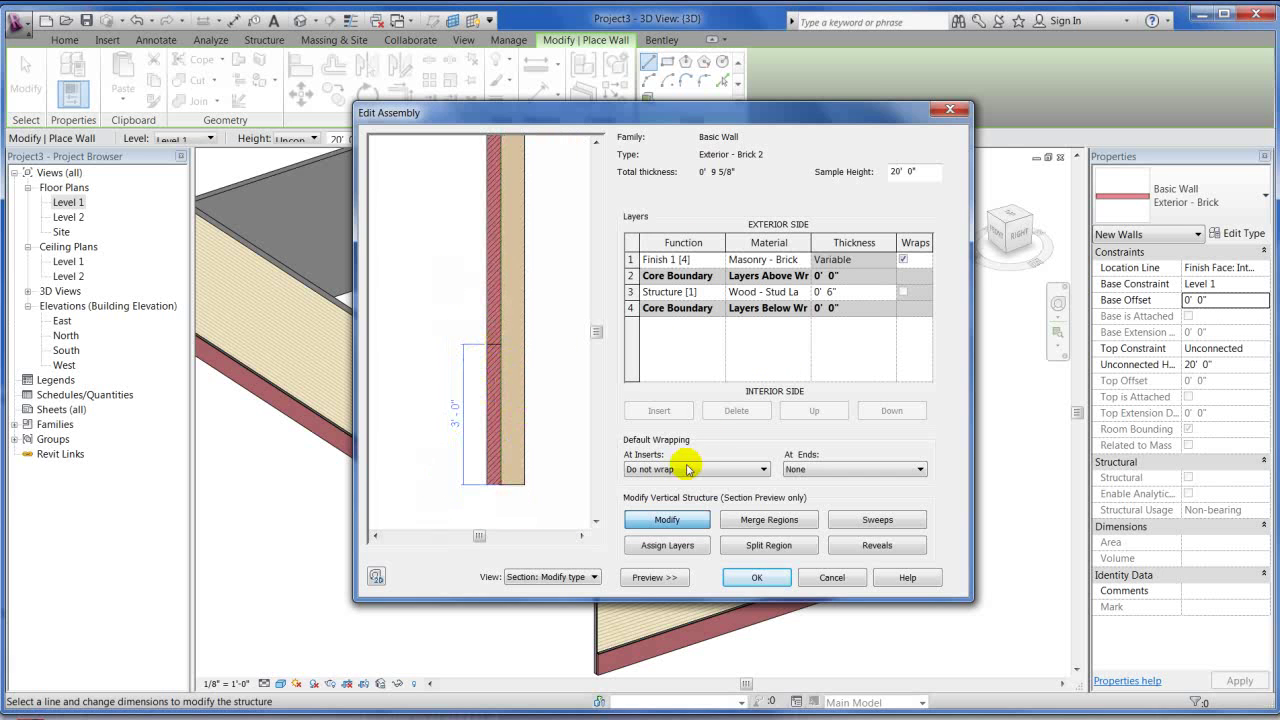
Insert a new outermost Finish 1 [4] layer with Masonry - Stone as its material
click(667, 259)
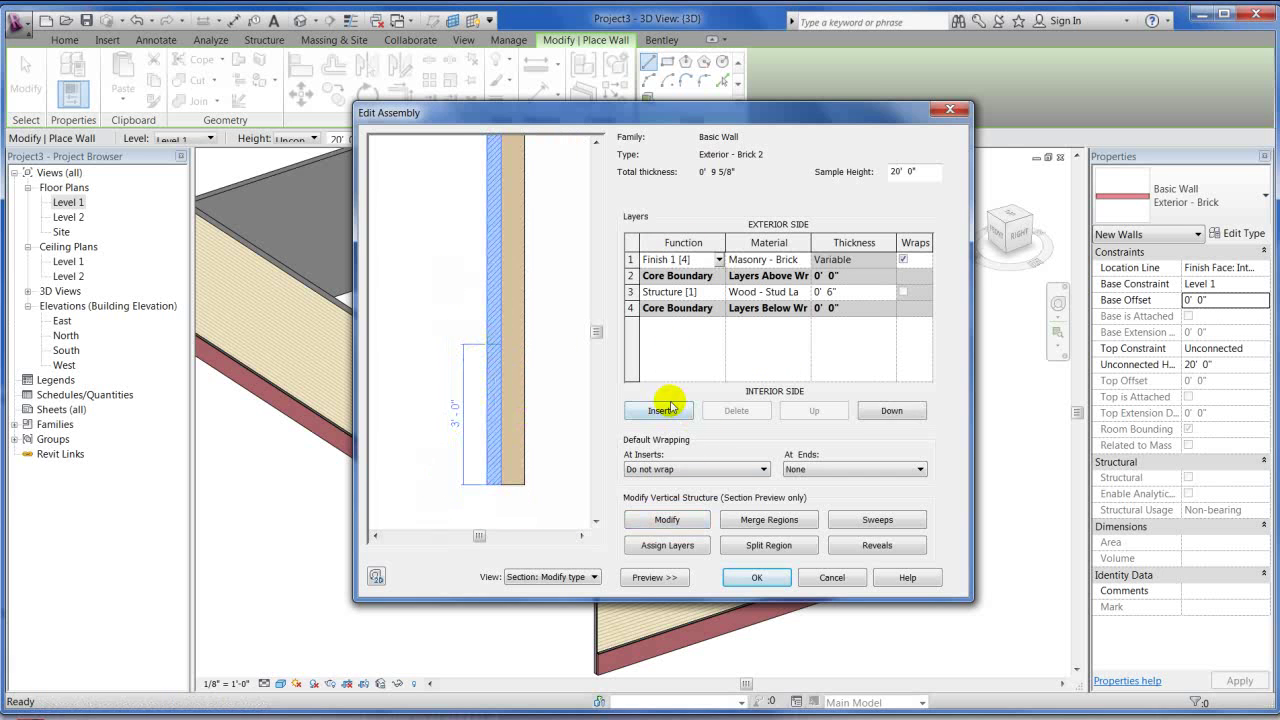
click(659, 410)
click(720, 258)
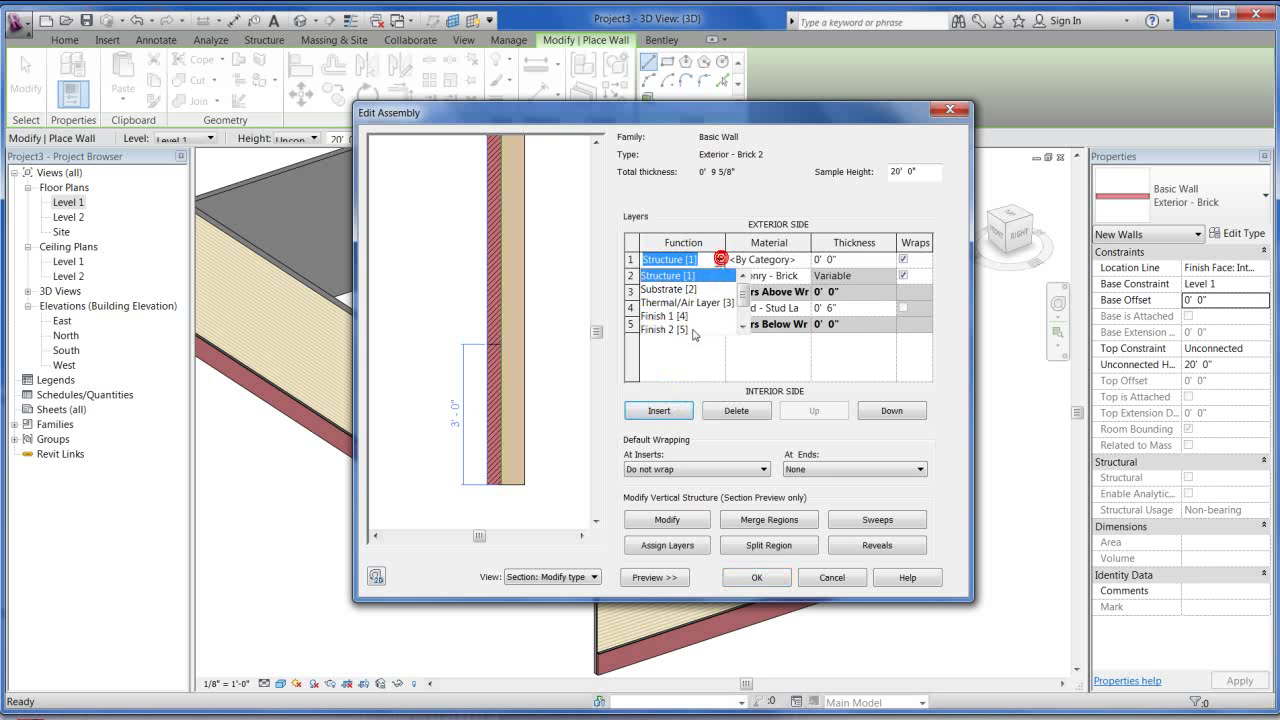
click(679, 330)
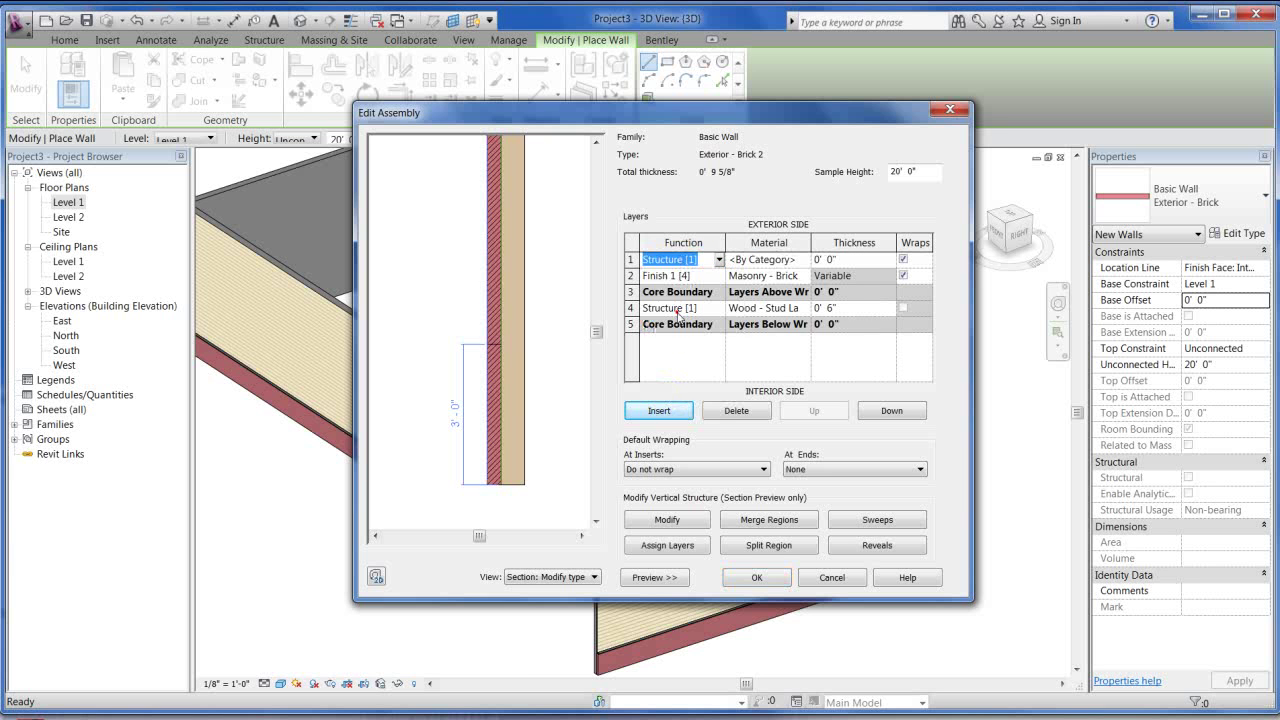
click(806, 260)
drag(717, 264, 717, 400)
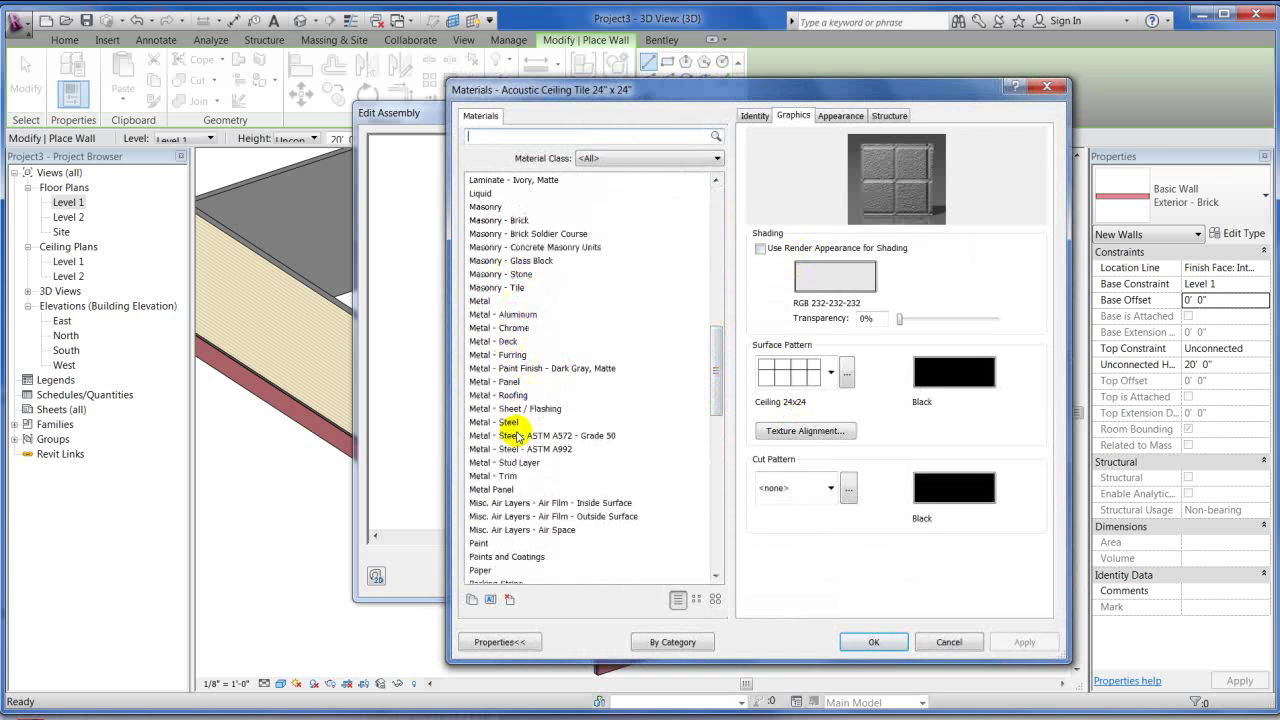
click(510, 274)
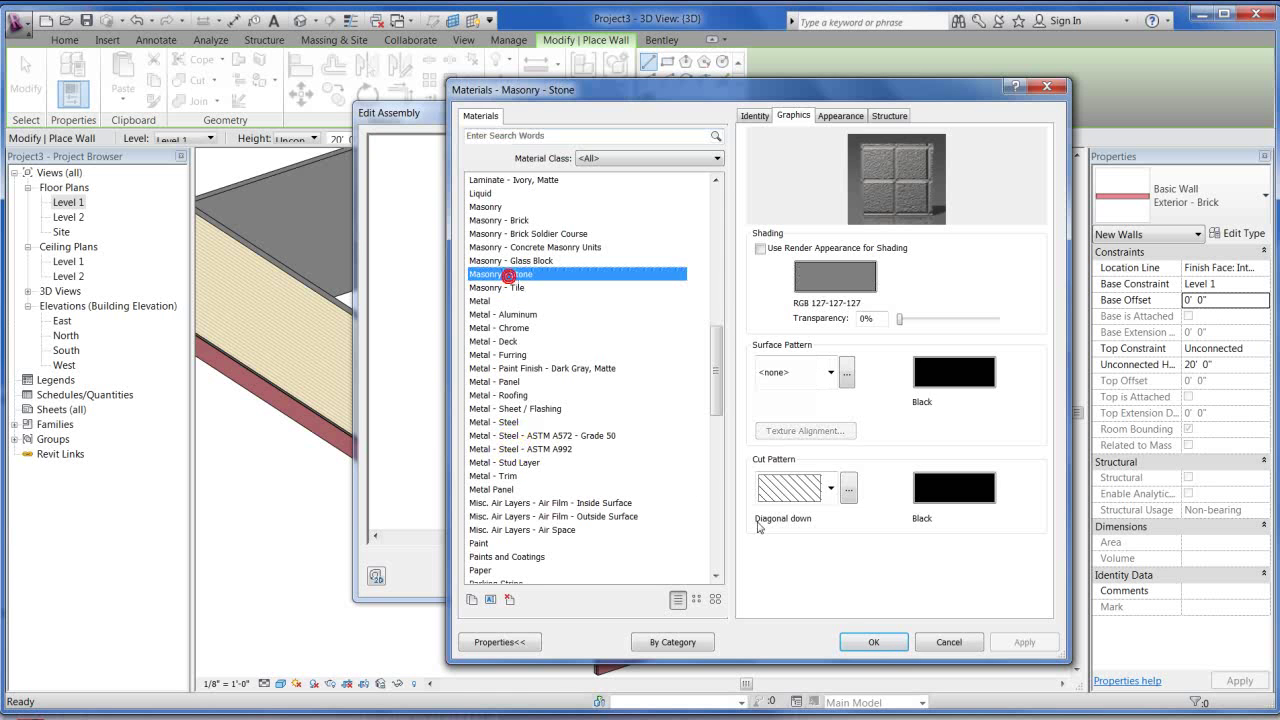
click(873, 642)
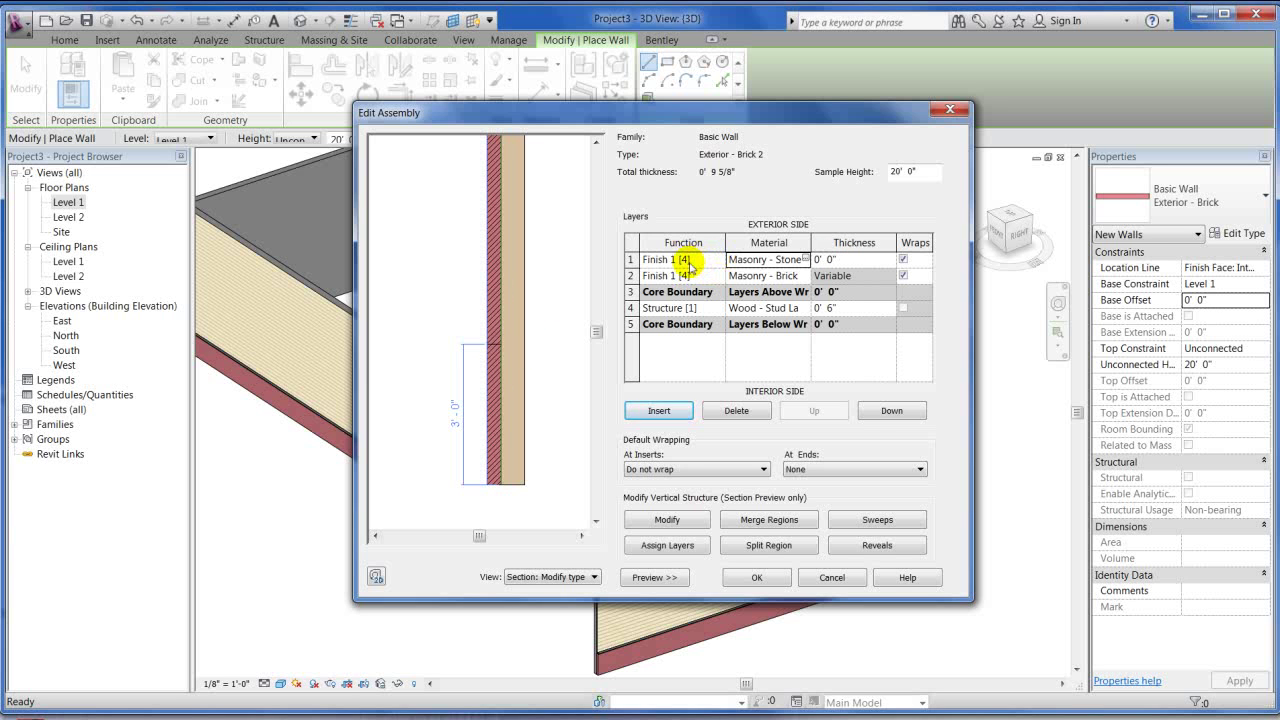
Assign the upper brick region to the Masonry - Stone layer, making both finishes 3 5/8" thick
click(688, 260)
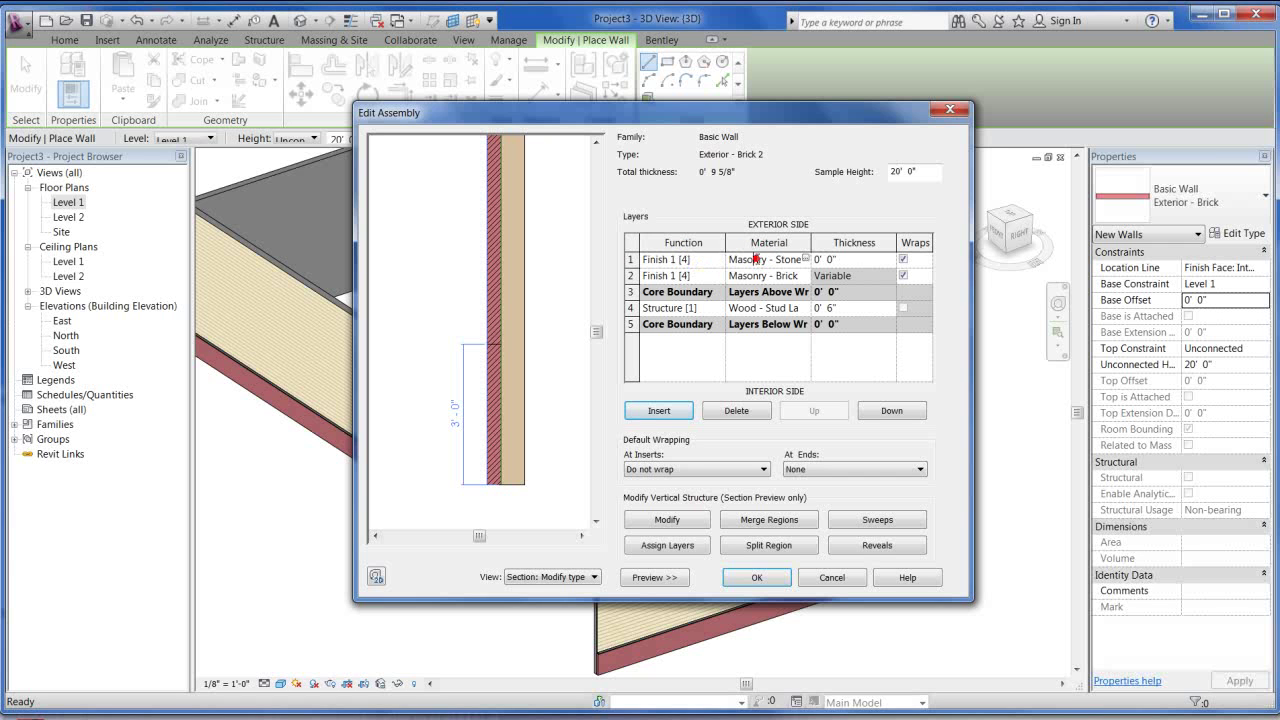
click(818, 260)
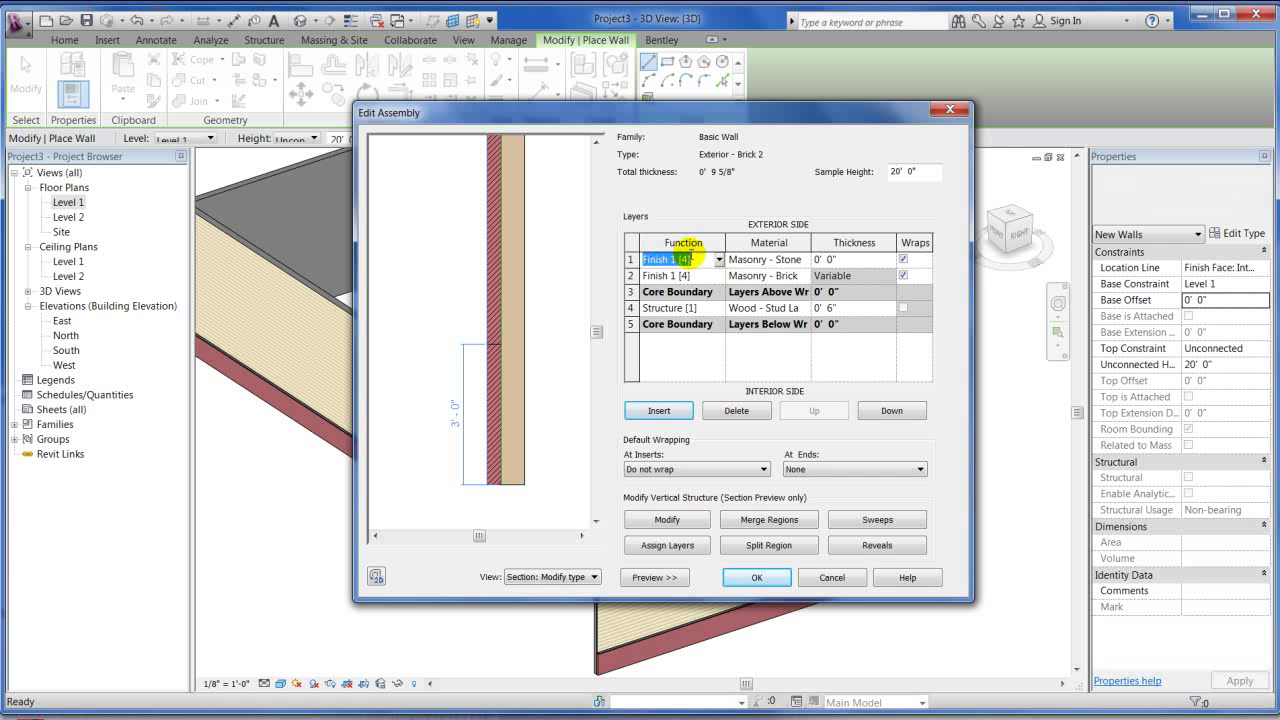
click(667, 545)
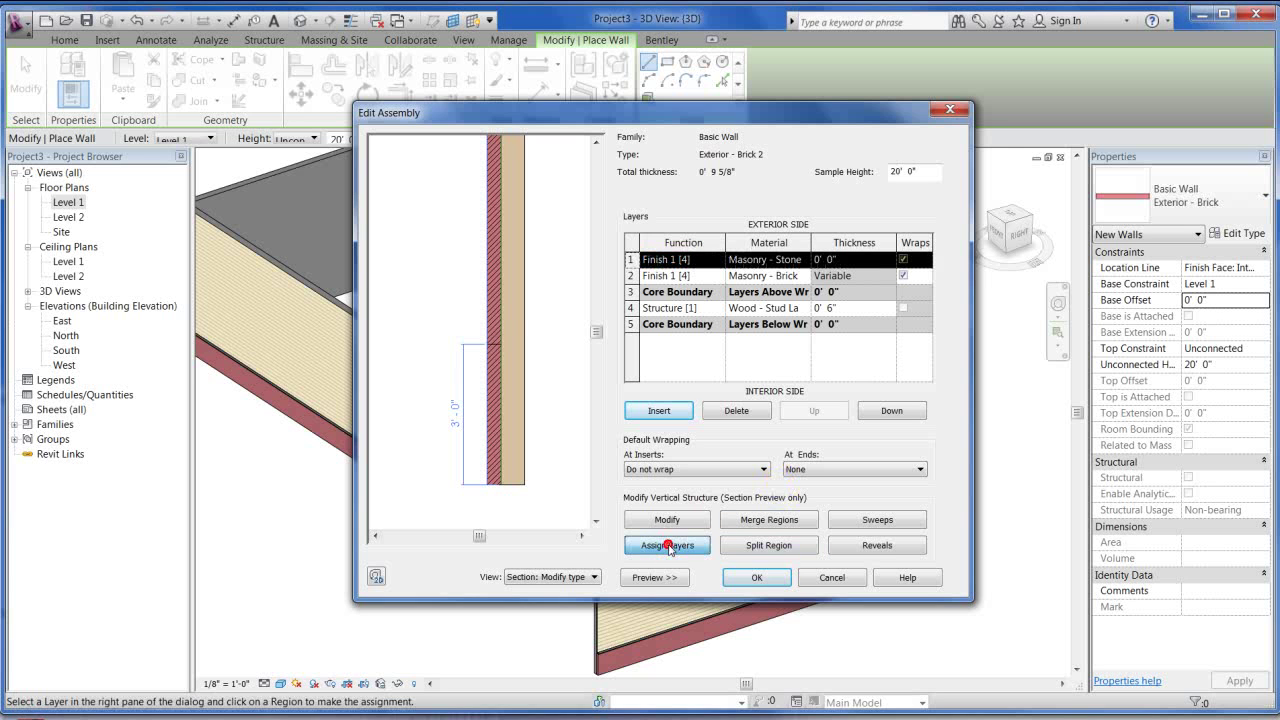
click(490, 293)
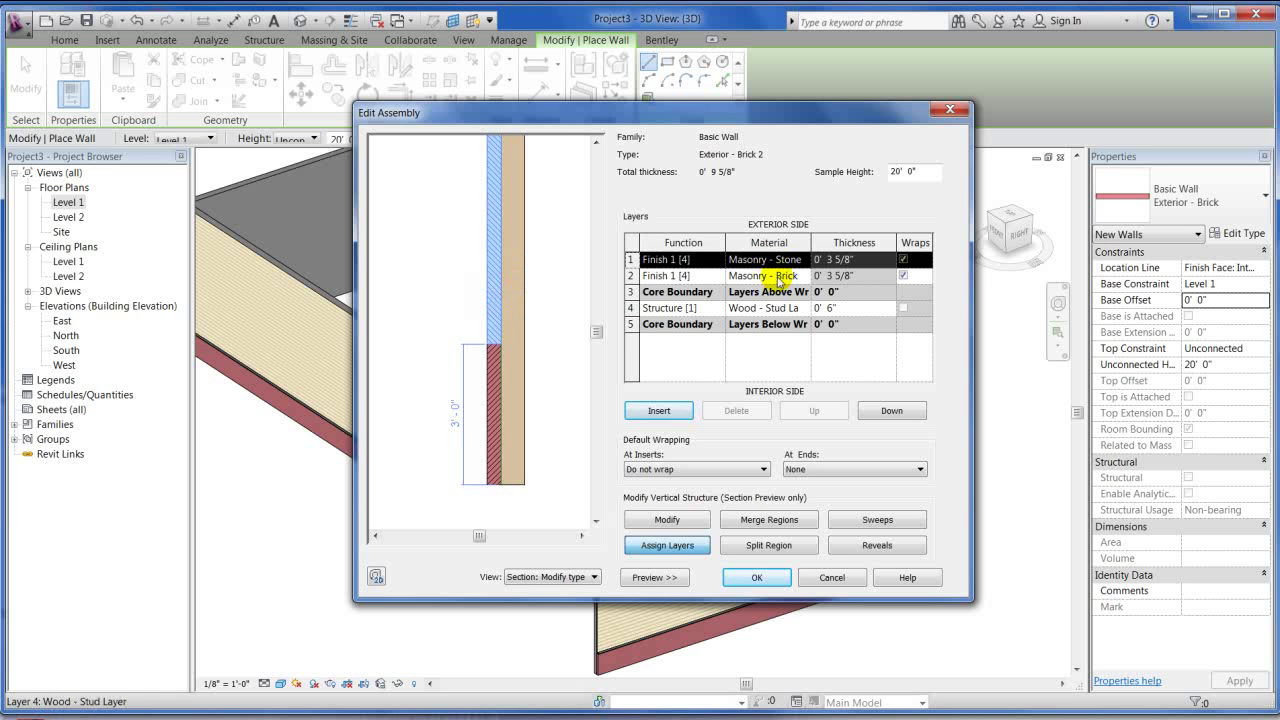
drag(596, 332, 597, 226)
Split the stone outer layer at two more heights on its edge
click(769, 545)
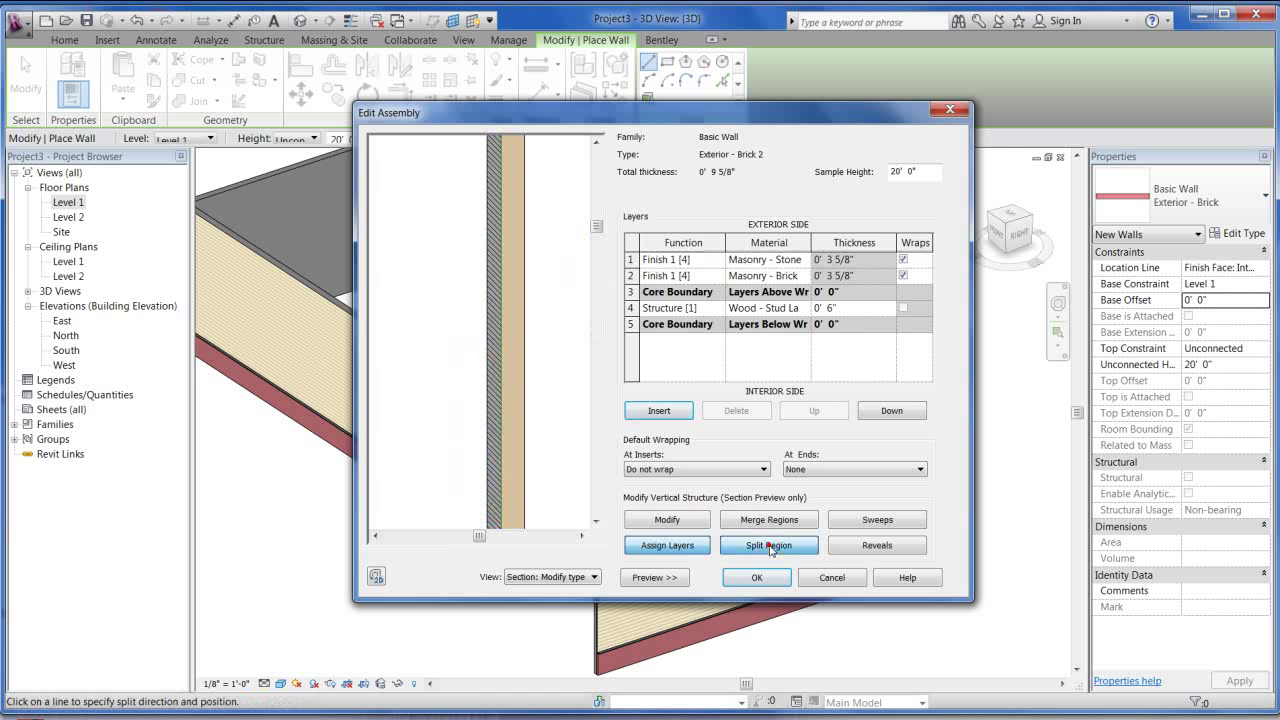
click(484, 285)
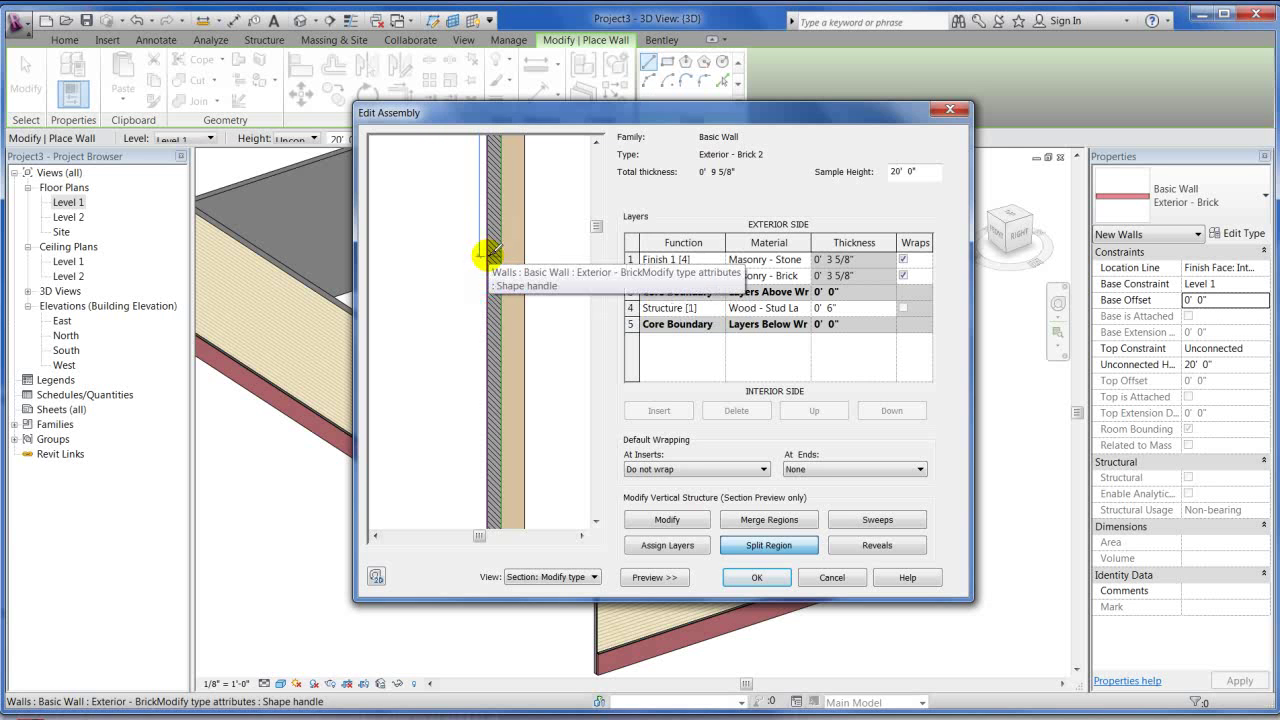
click(489, 250)
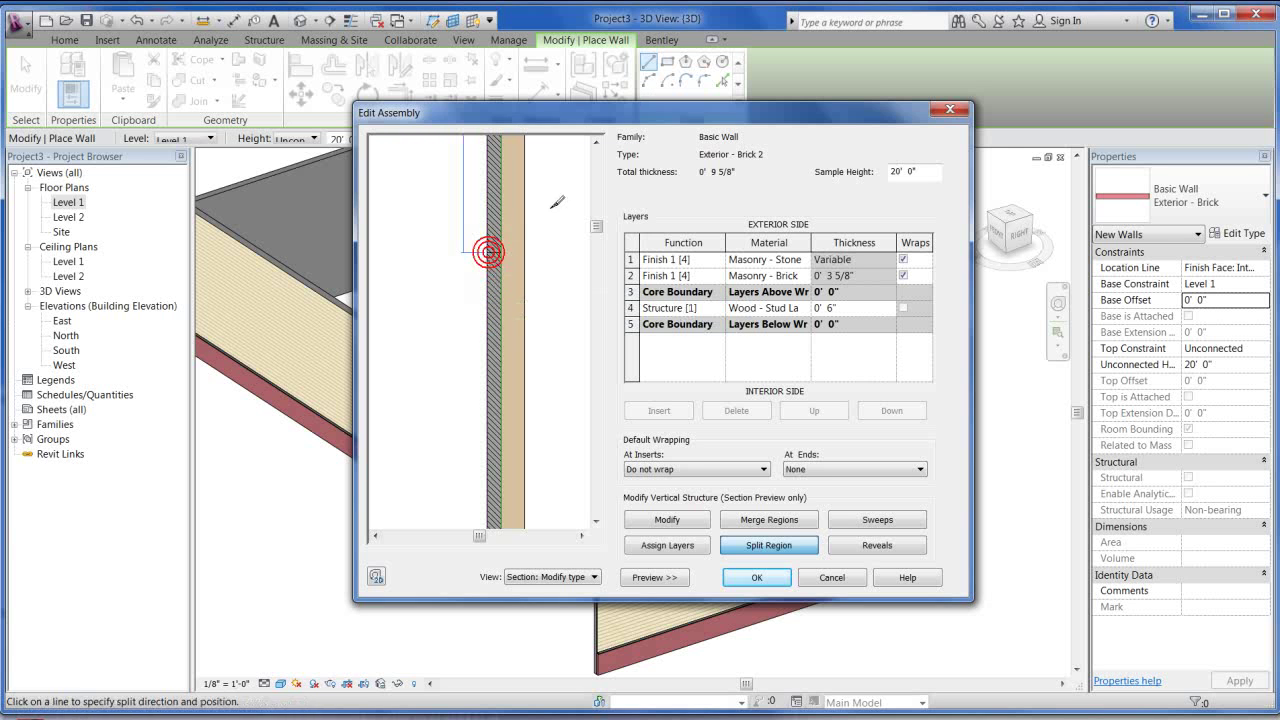
click(490, 288)
scroll(554, 321, down, 3)
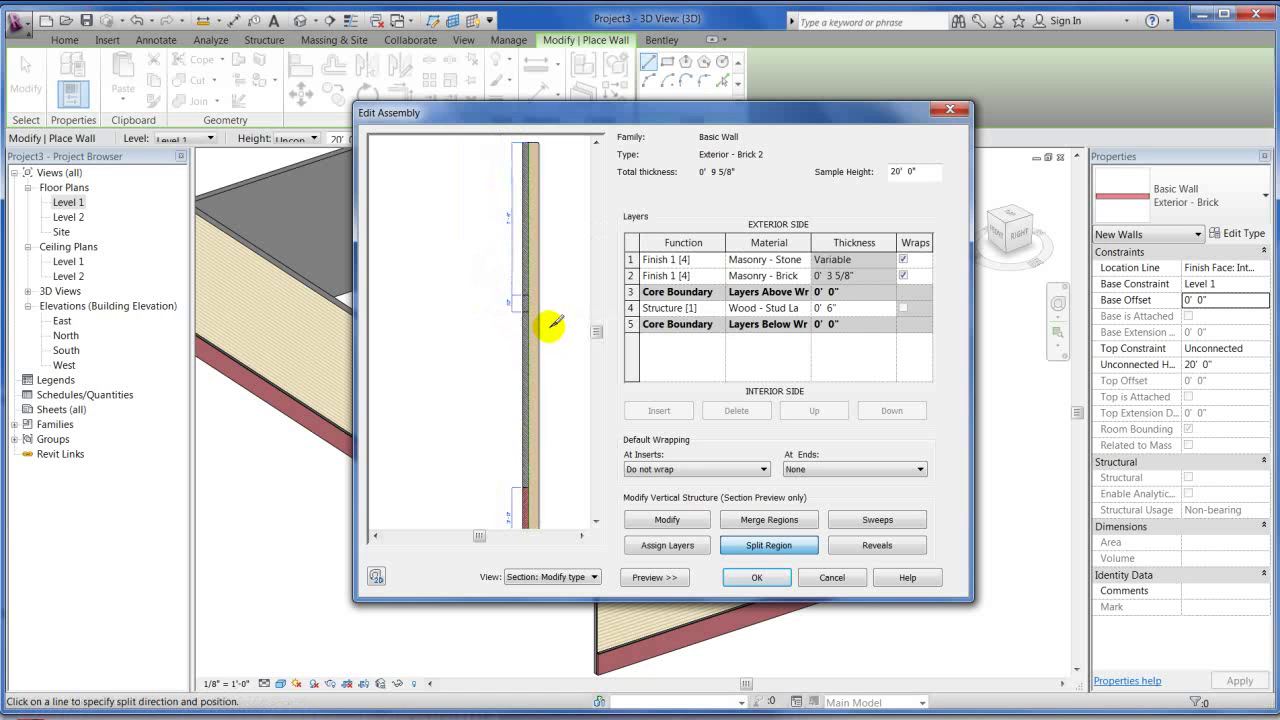
Select the new band boundary to confirm it shows a 10" dimension
click(679, 520)
scroll(514, 277, up, 4)
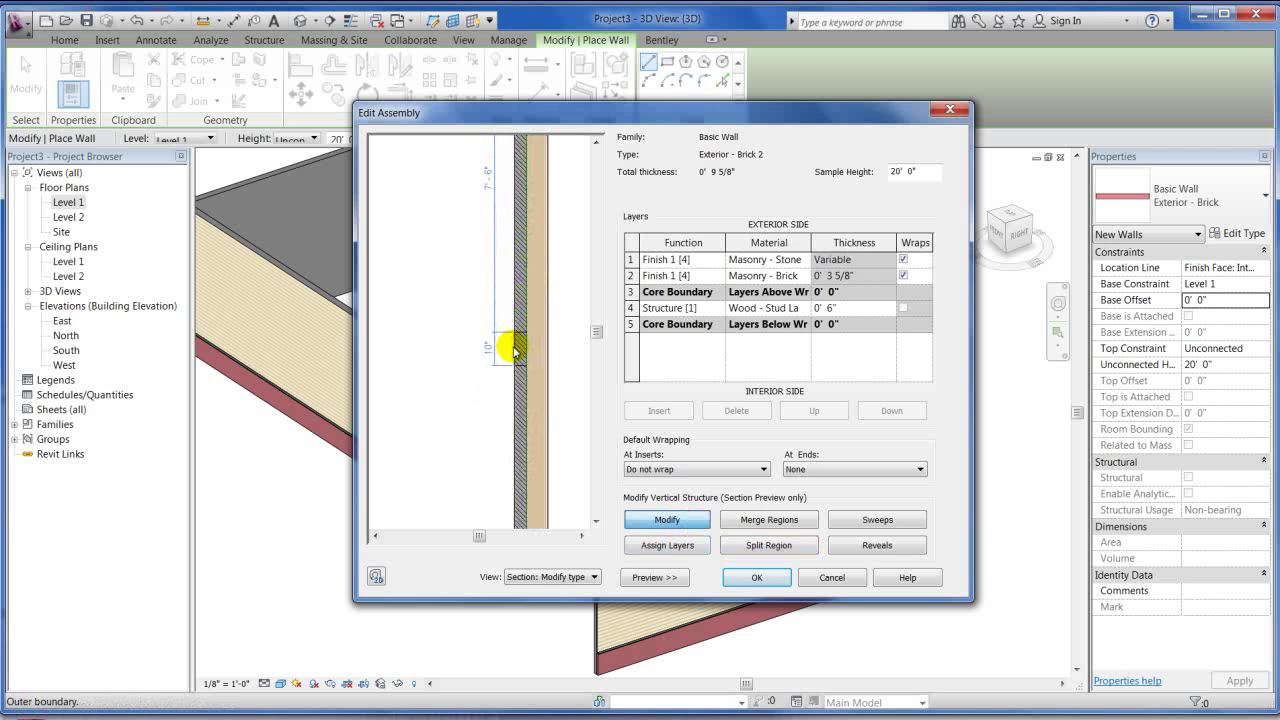
scroll(517, 337, up, 2)
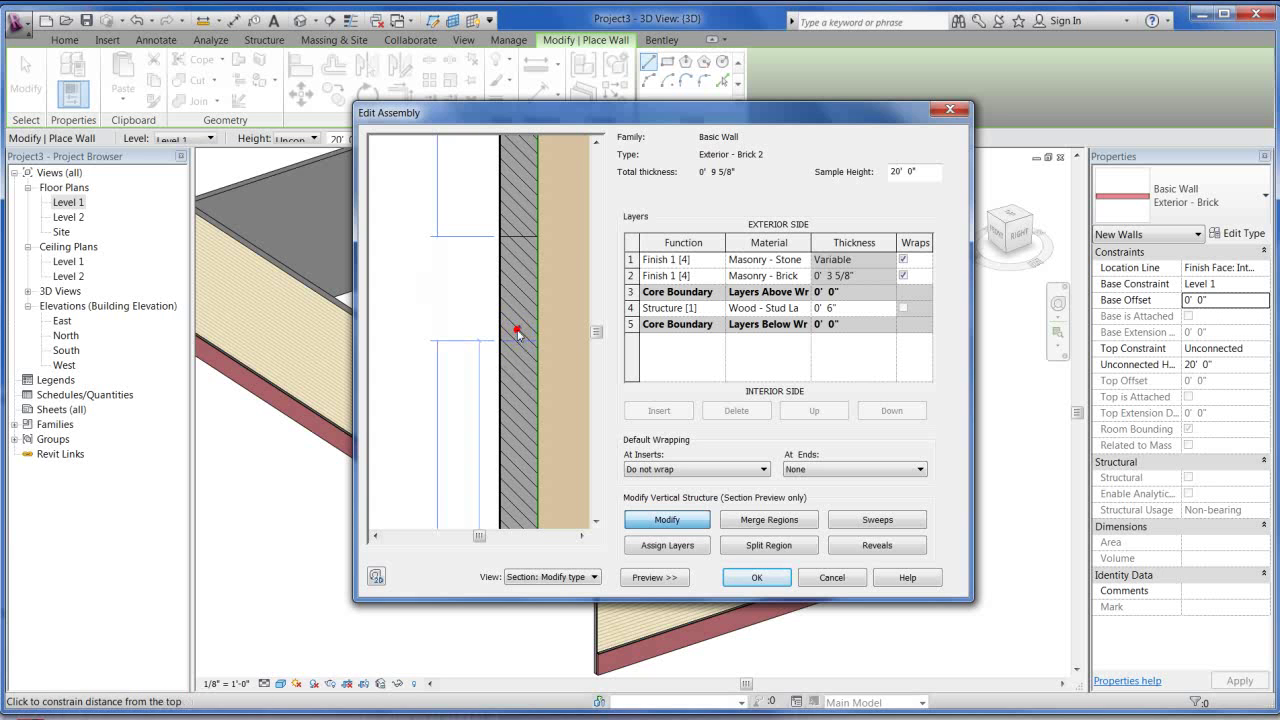
scroll(452, 258, down, 5)
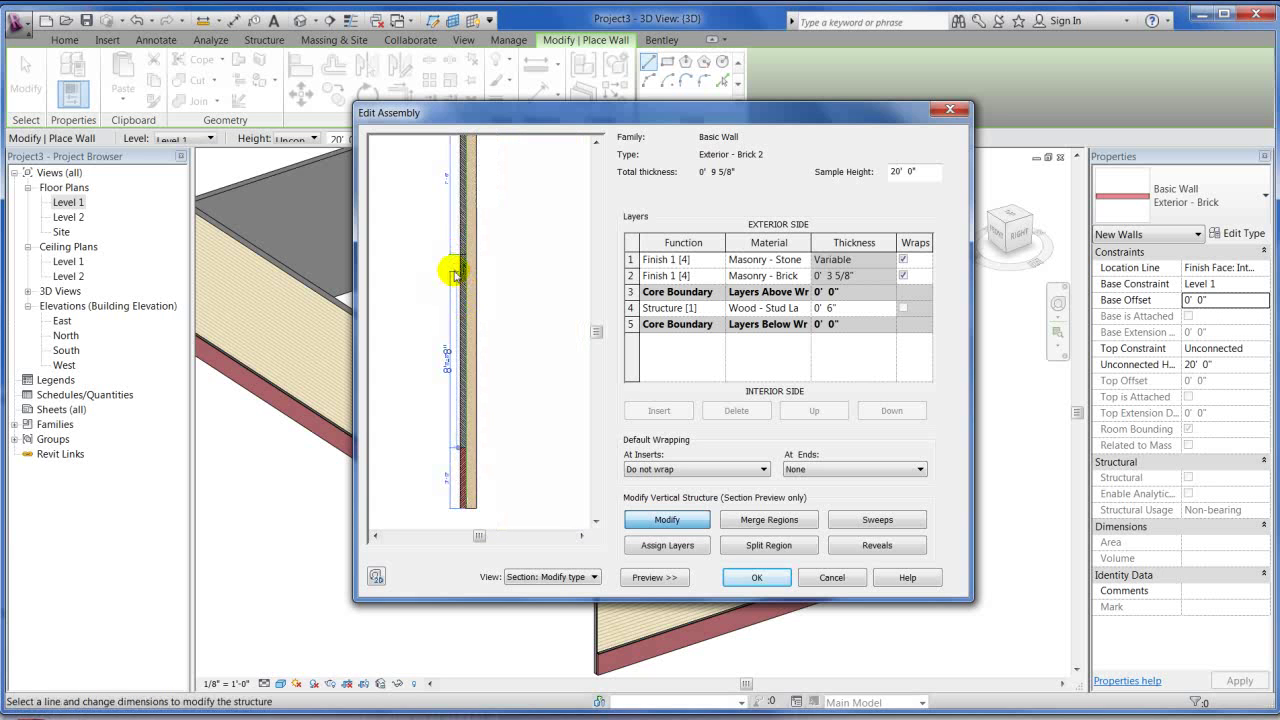
scroll(452, 440, up, 3)
scroll(463, 270, up, 3)
scroll(458, 210, up, 4)
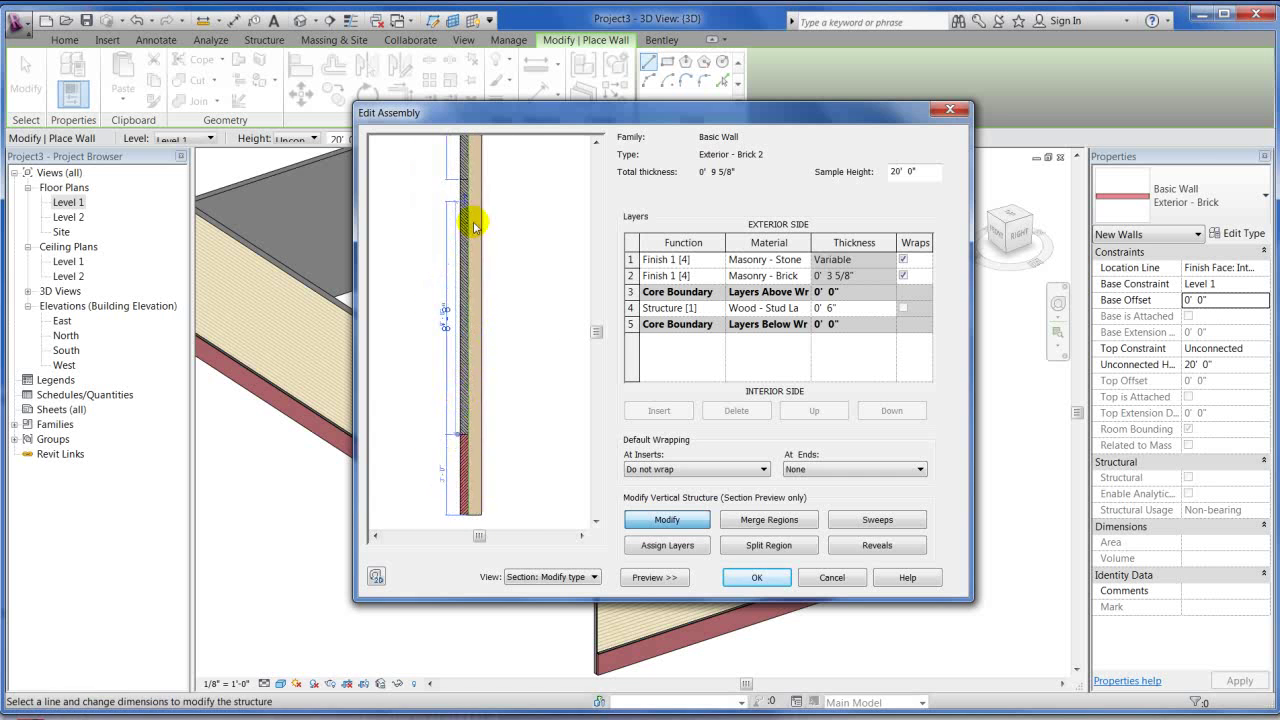
scroll(488, 290, up, 2)
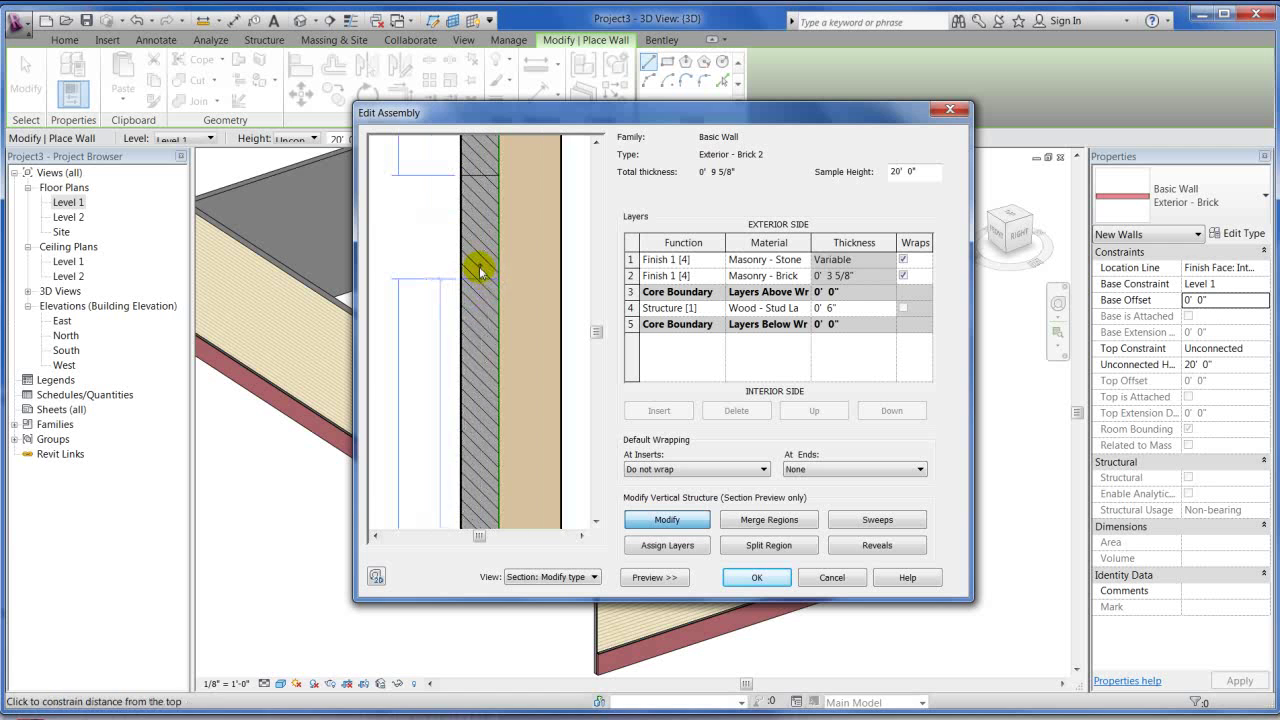
click(480, 264)
scroll(490, 300, down, 2)
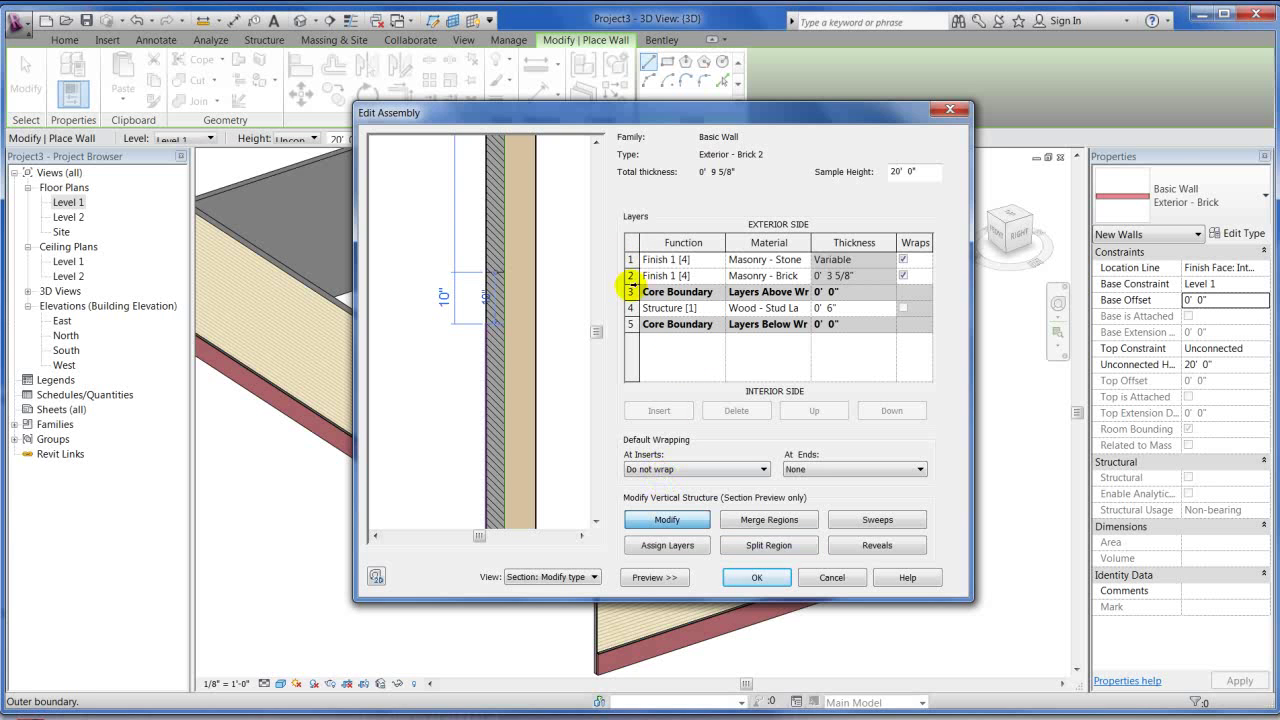
Insert a new exterior Finish 1 layer with Masonry - Brick Soldier Course material
click(651, 262)
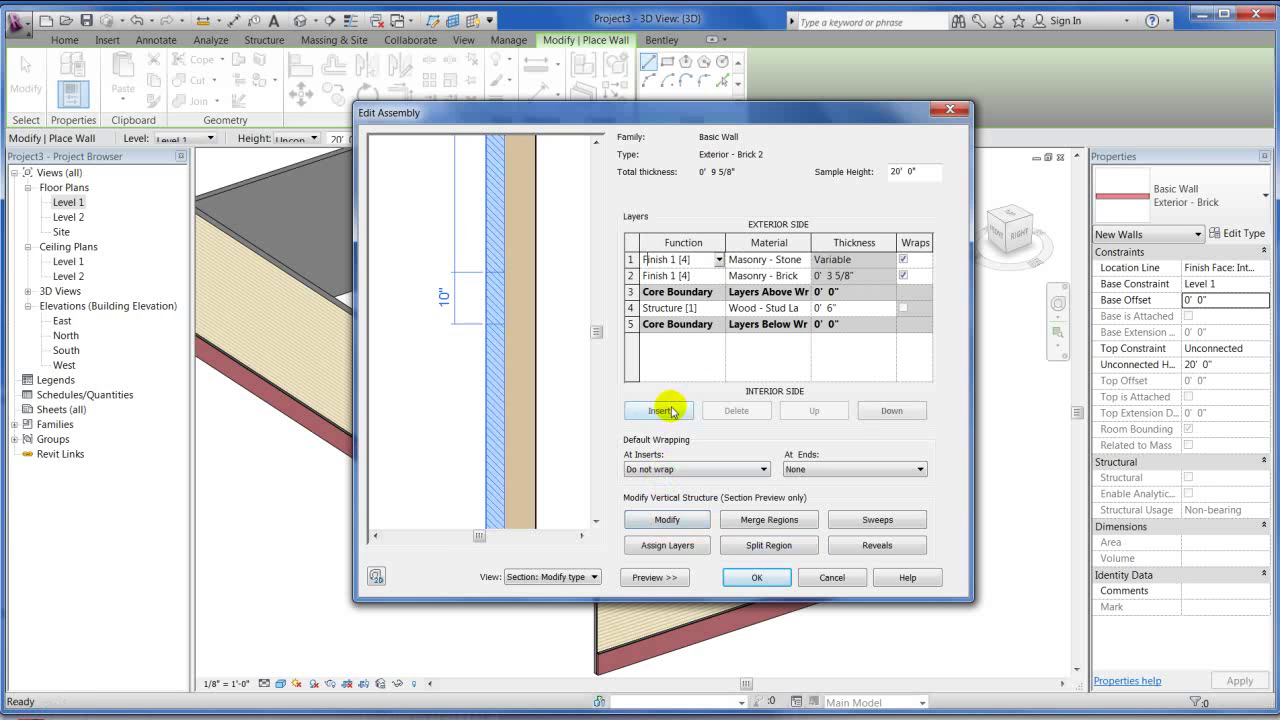
click(659, 410)
click(709, 262)
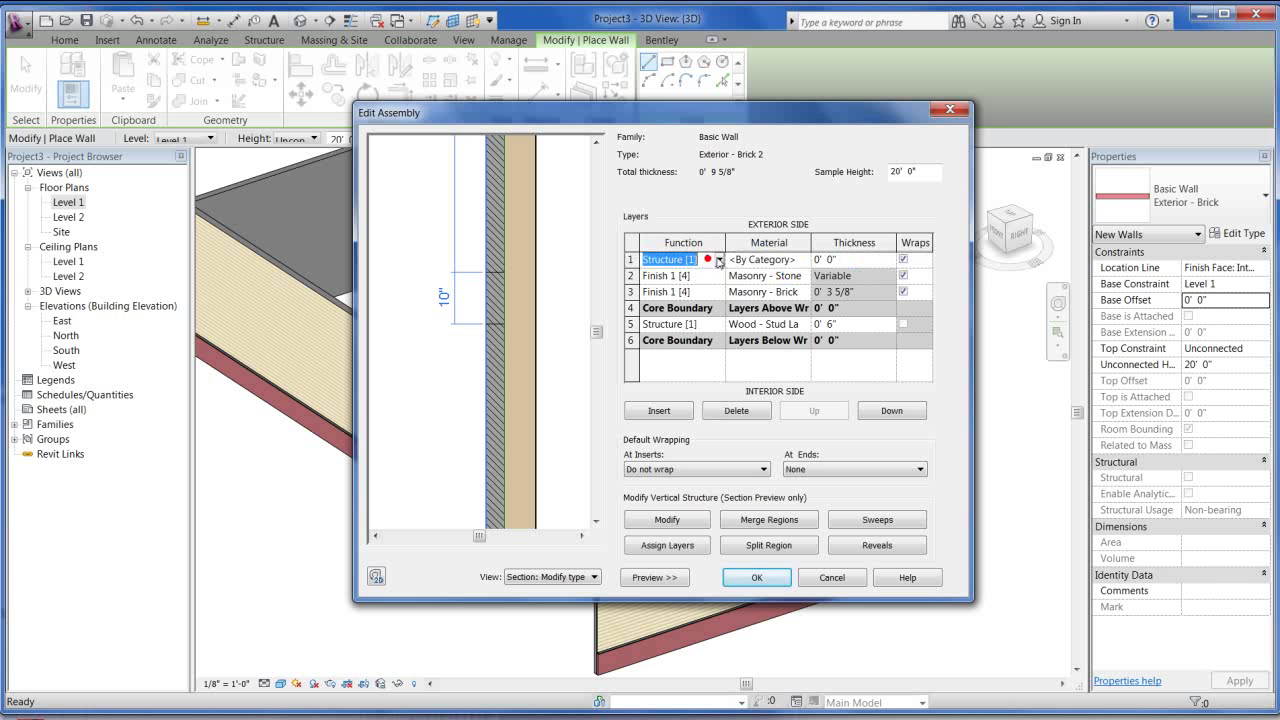
click(717, 259)
click(669, 316)
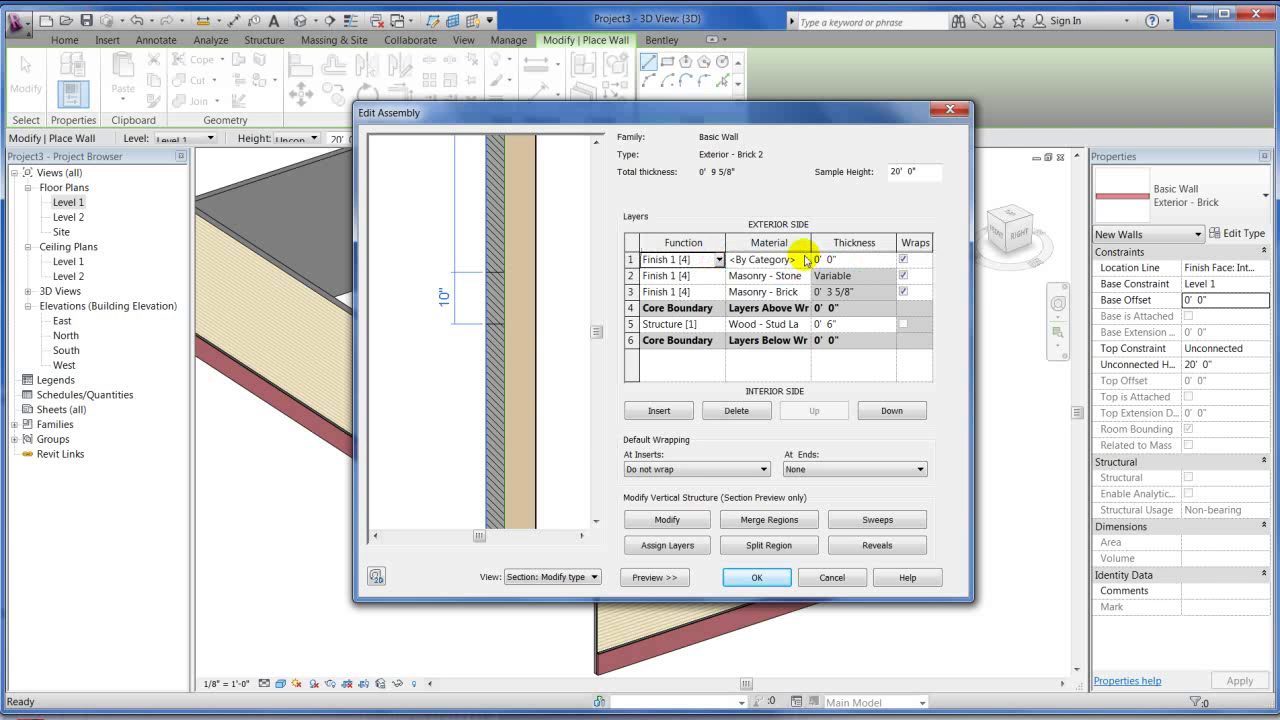
click(806, 259)
click(806, 259)
scroll(707, 297, down, 5)
drag(707, 297, 706, 391)
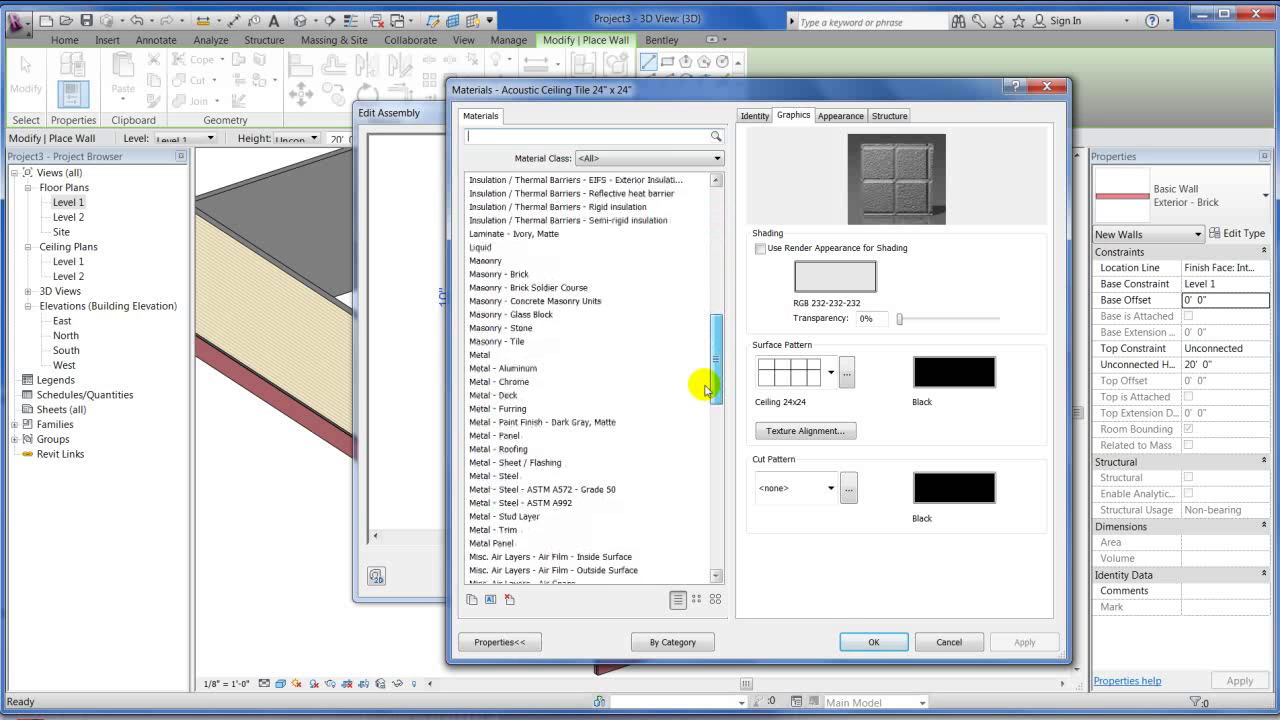
click(561, 288)
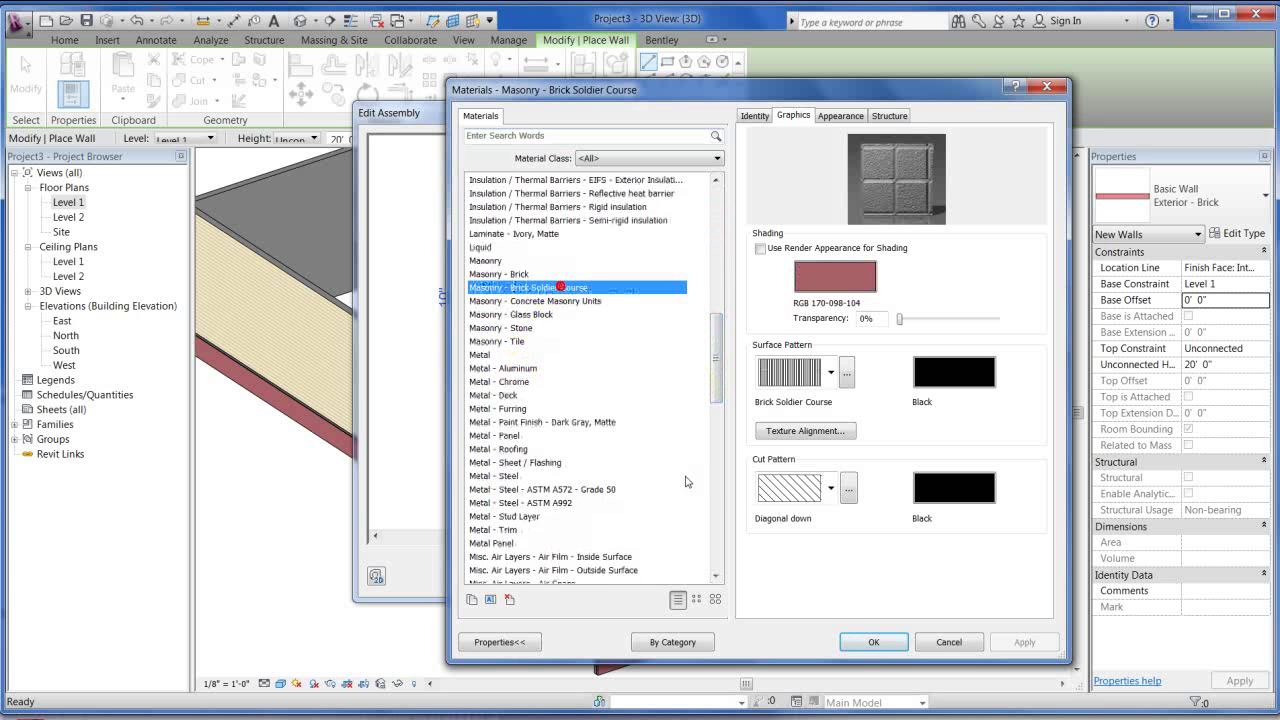
click(870, 643)
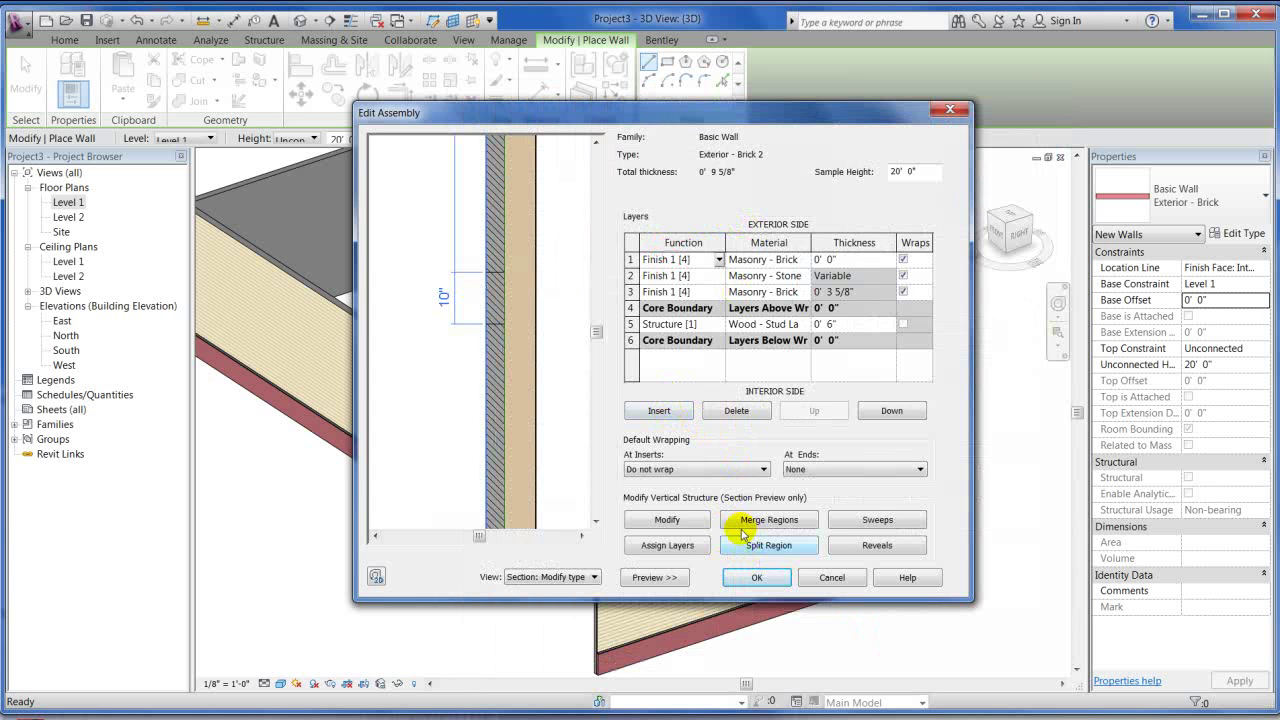
Assign the soldier course layer to the 10-inch band region
click(667, 548)
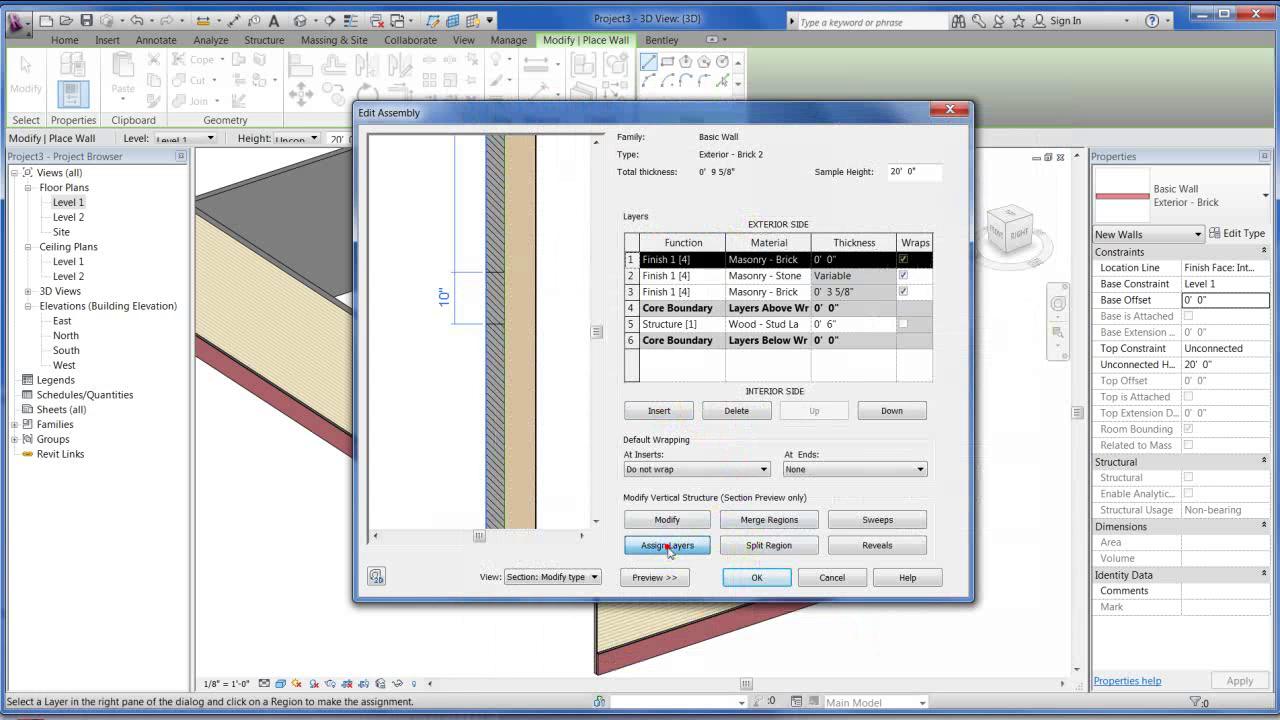
click(492, 298)
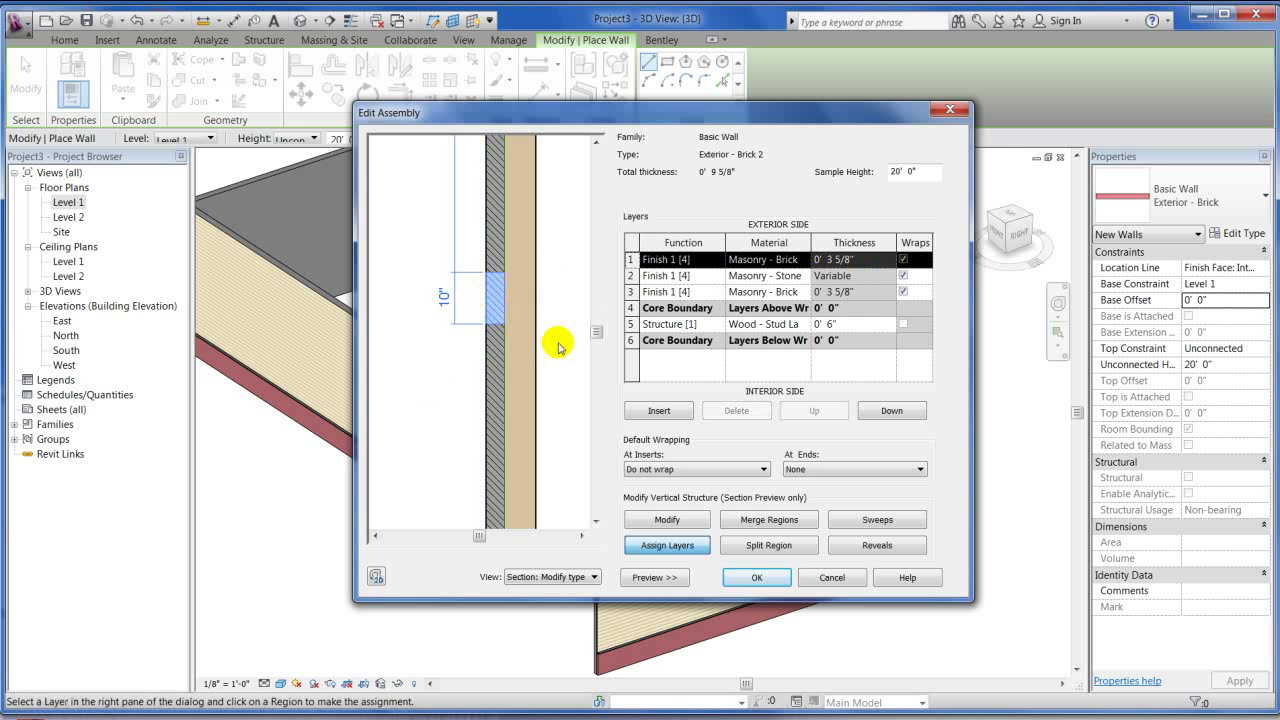
click(693, 521)
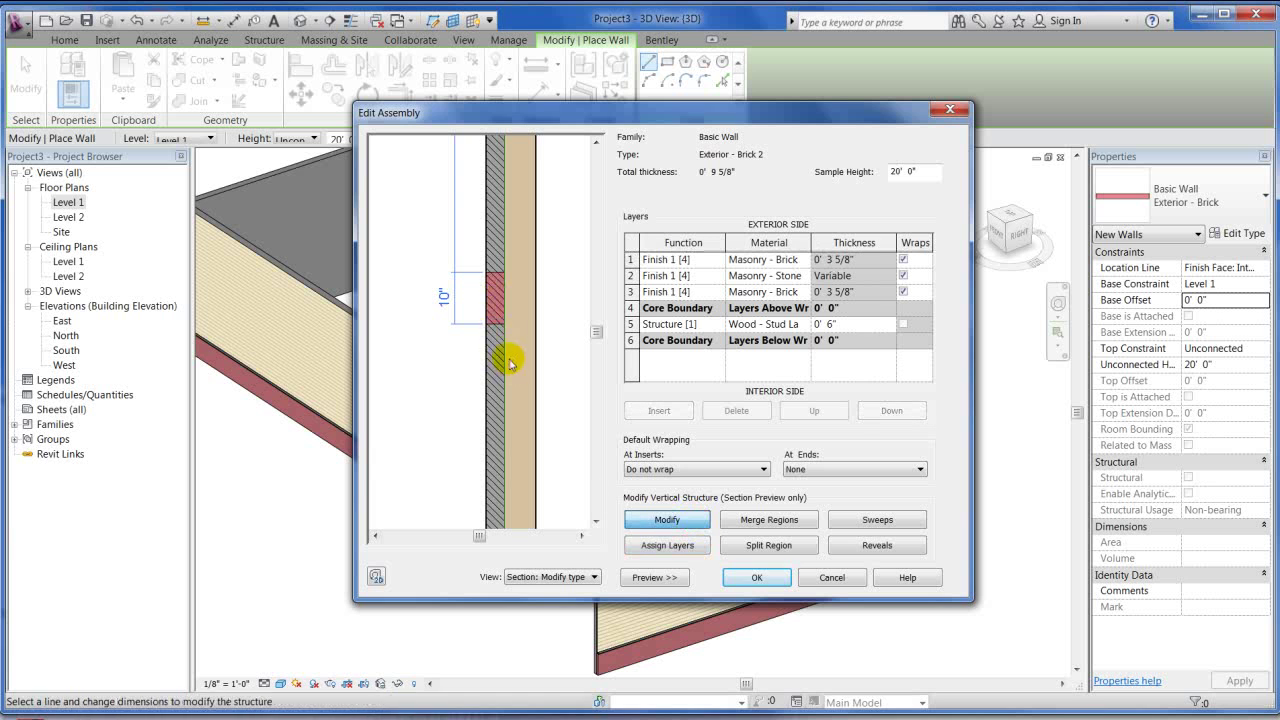
scroll(491, 334, down, 4)
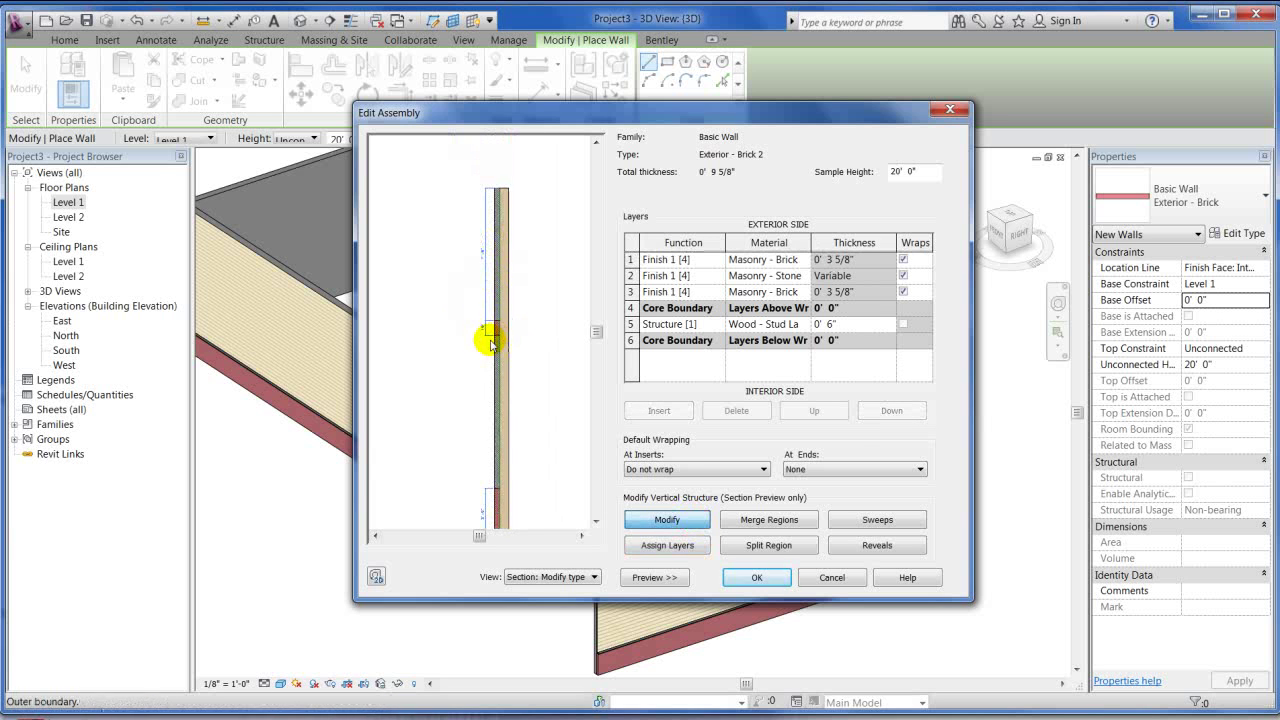
scroll(488, 520, up, 3)
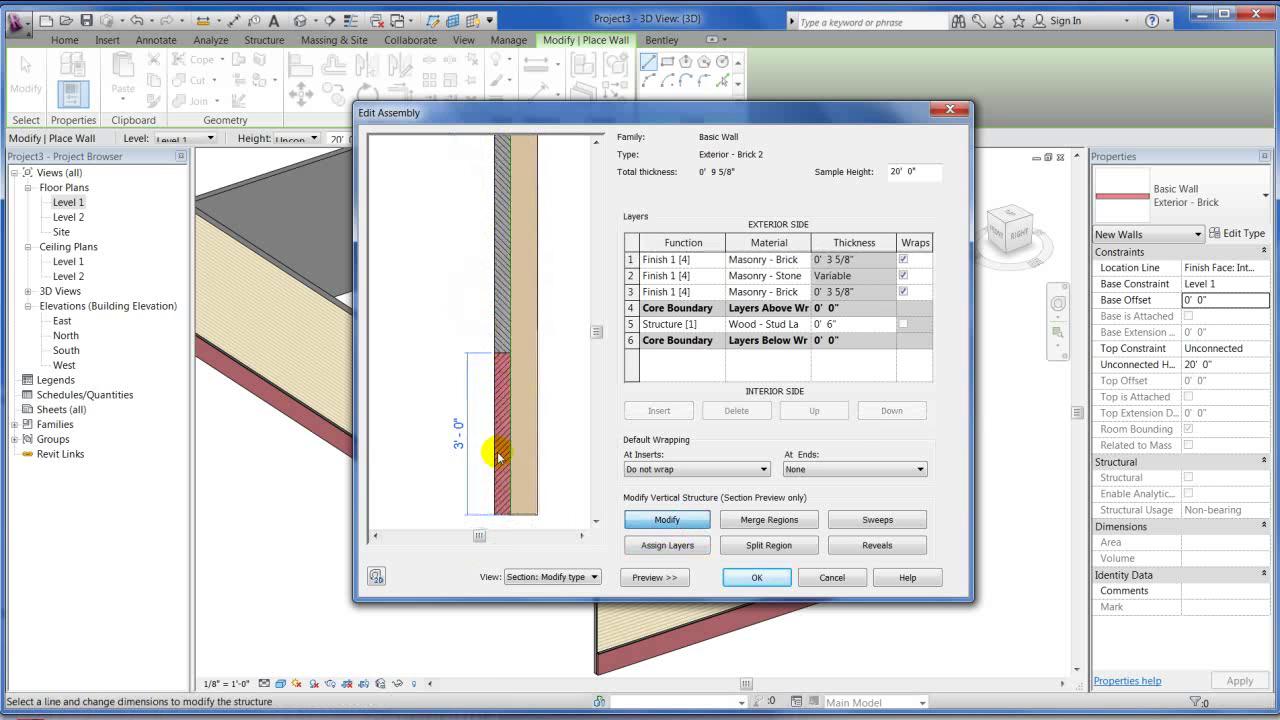
scroll(497, 462, down, 3)
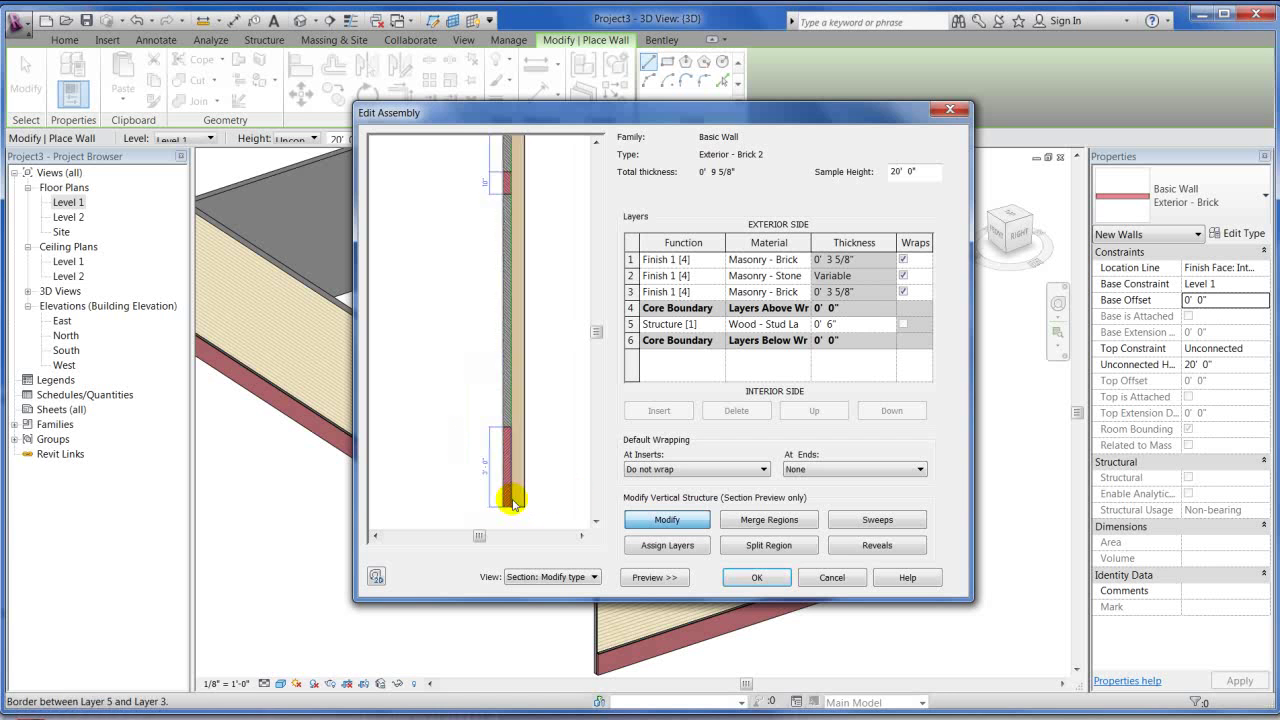
Apply the wall type changes and draw one Exterior - Brick 2 wall in the 3D view
click(758, 579)
click(760, 579)
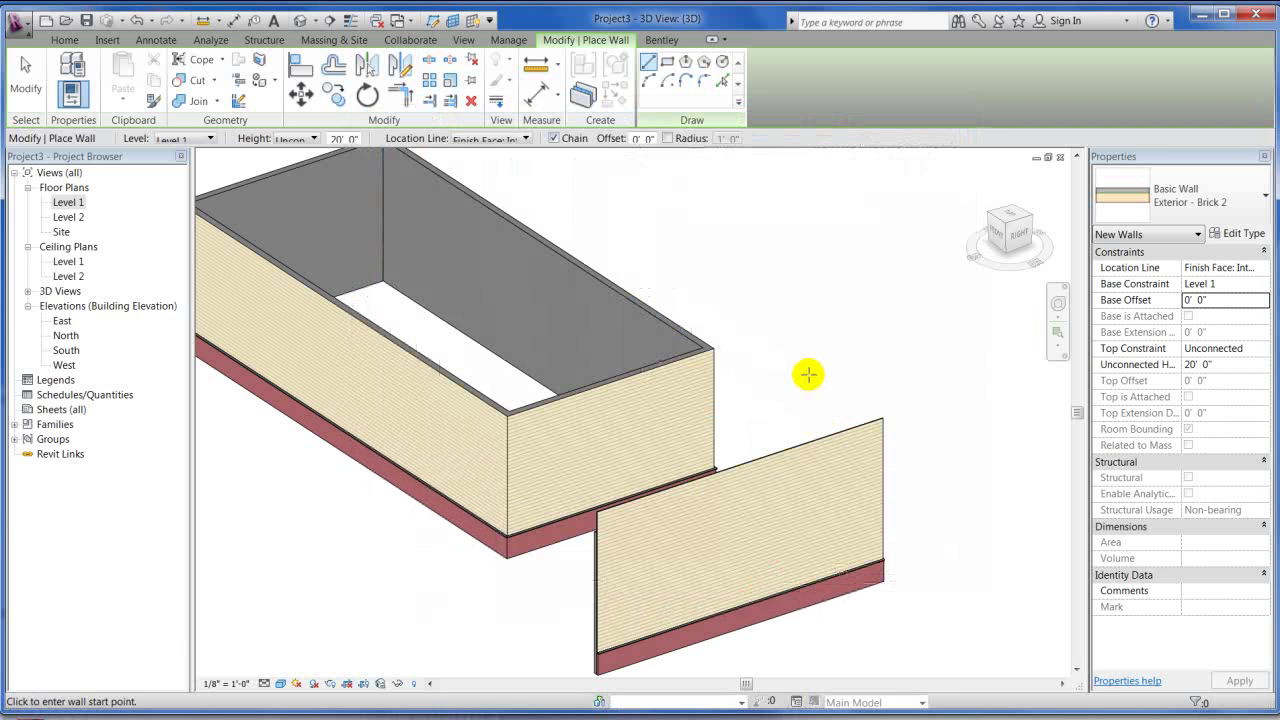
scroll(790, 318, down, 3)
scroll(790, 318, down, 1)
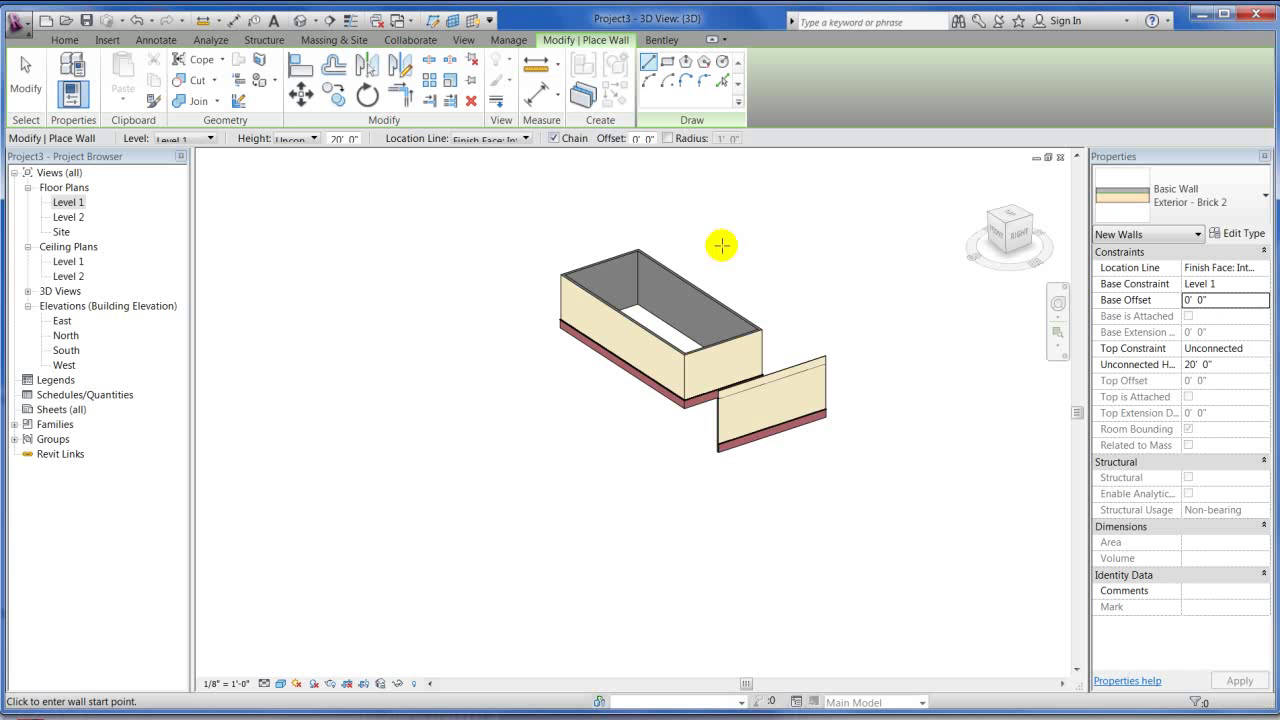
click(509, 425)
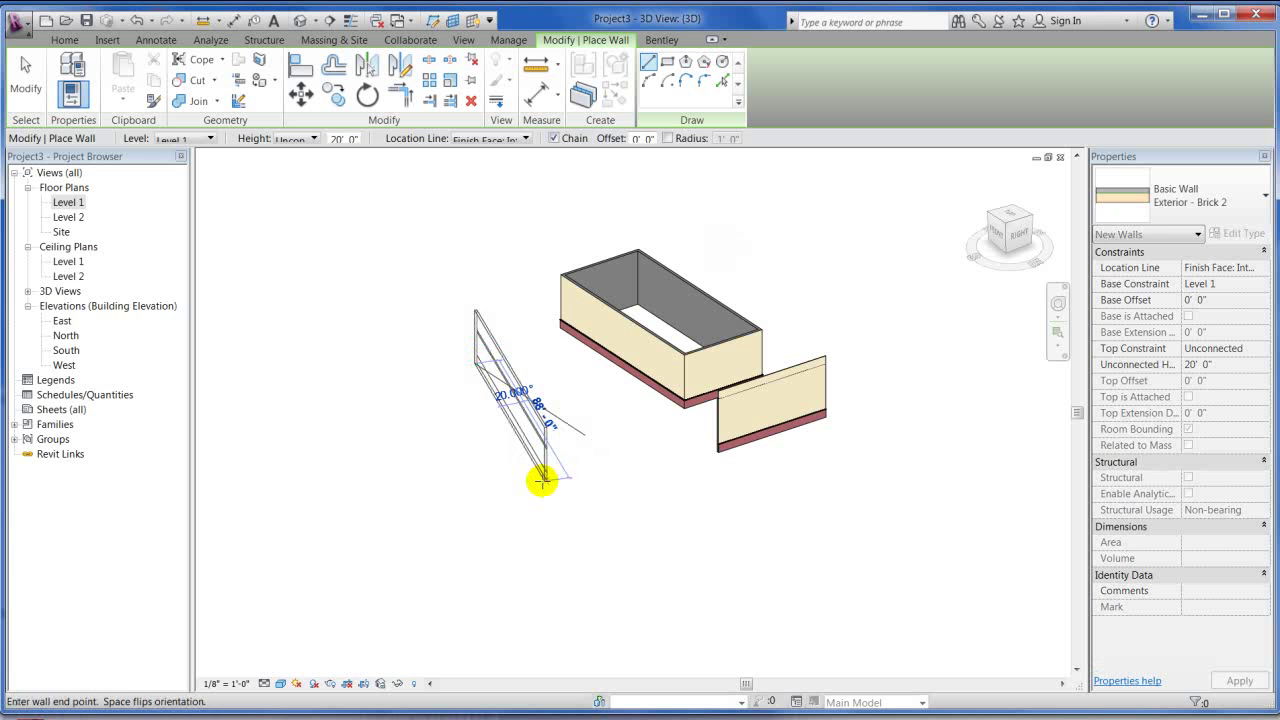
click(590, 446)
key(Escape)
key(Escape)
Select the new wall and pan so the building is also in view
scroll(525, 395, up, 5)
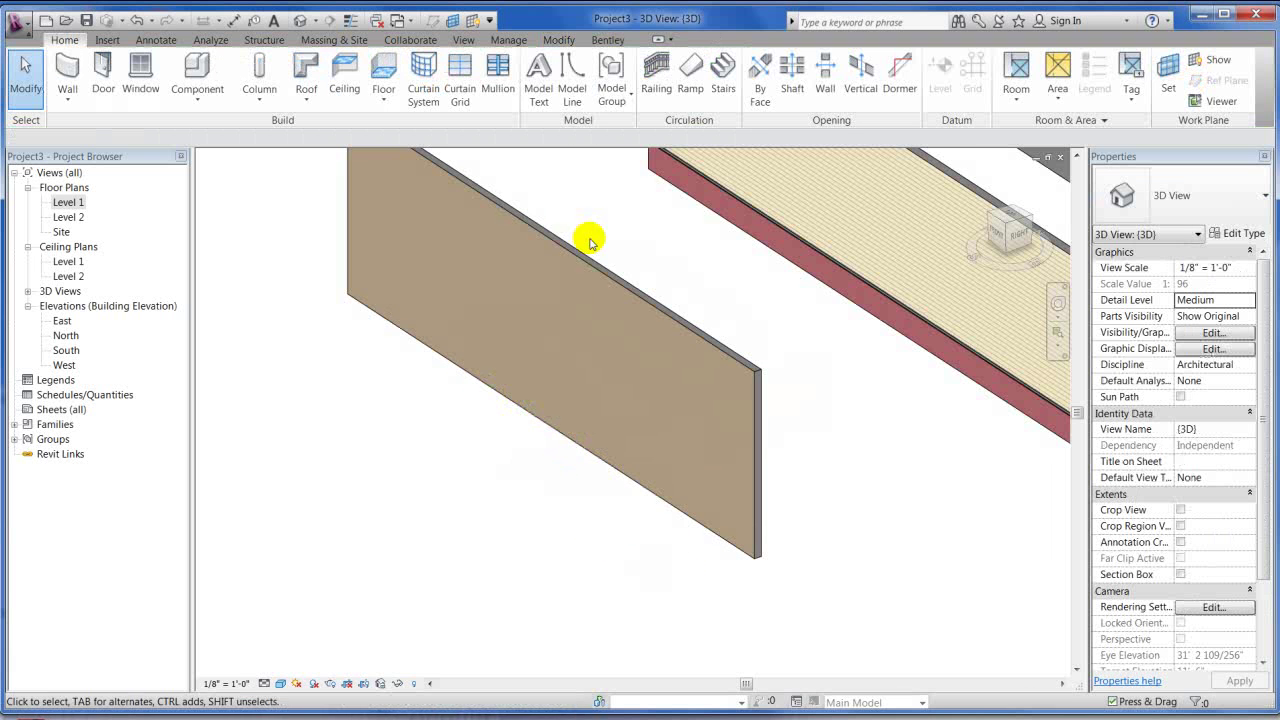
click(582, 256)
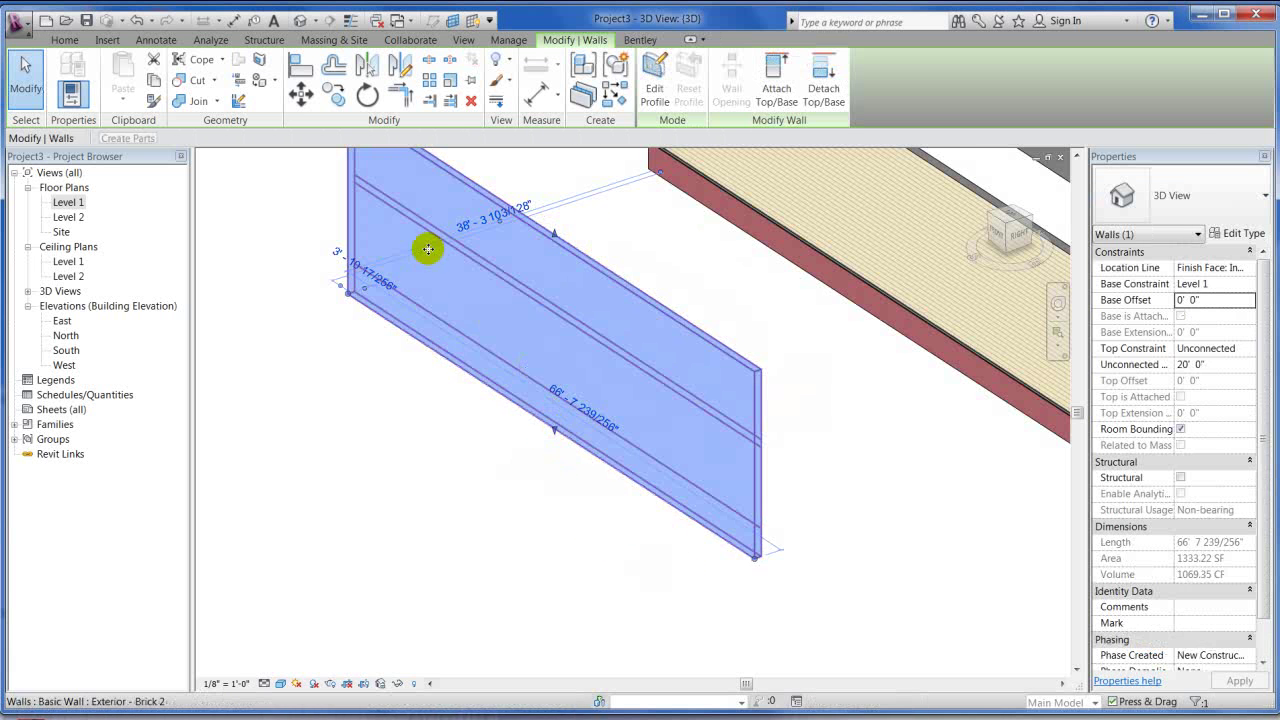
scroll(428, 265, down, 3)
middle_drag(440, 258, 484, 310)
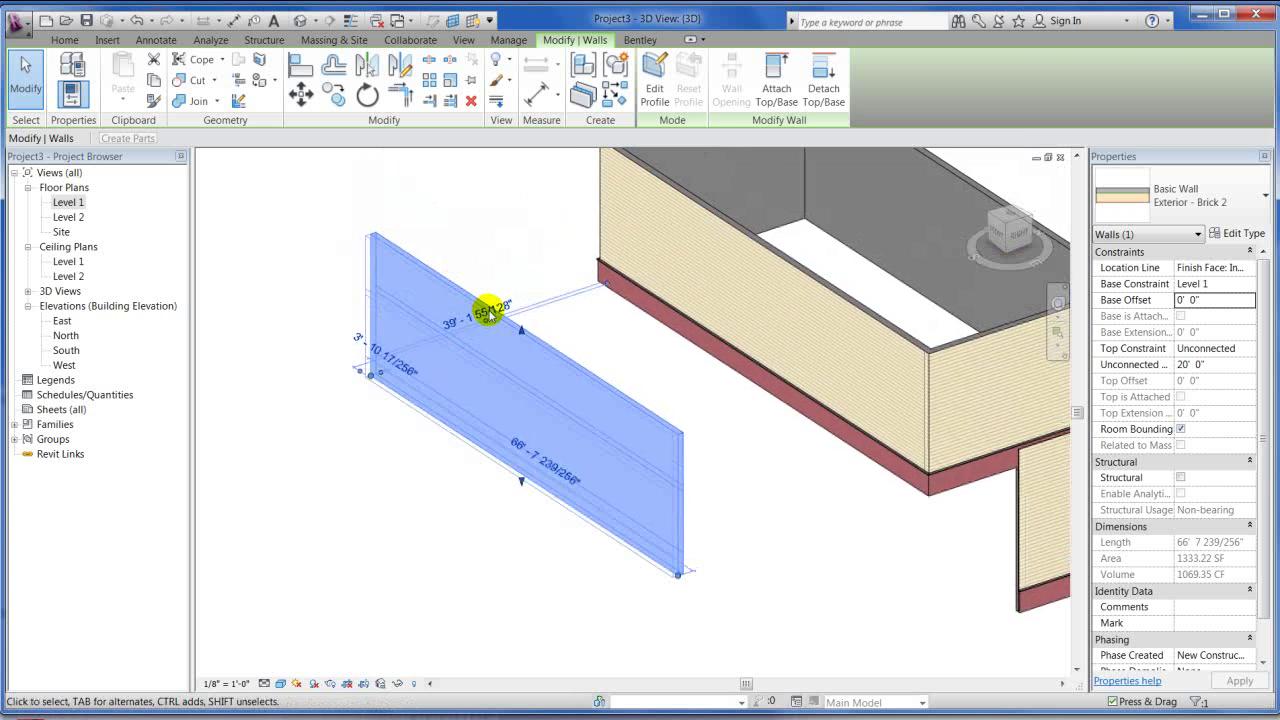
click(451, 522)
Zoom and pan to inspect the wall's brick base, band and the siding corner
scroll(655, 567, up, 5)
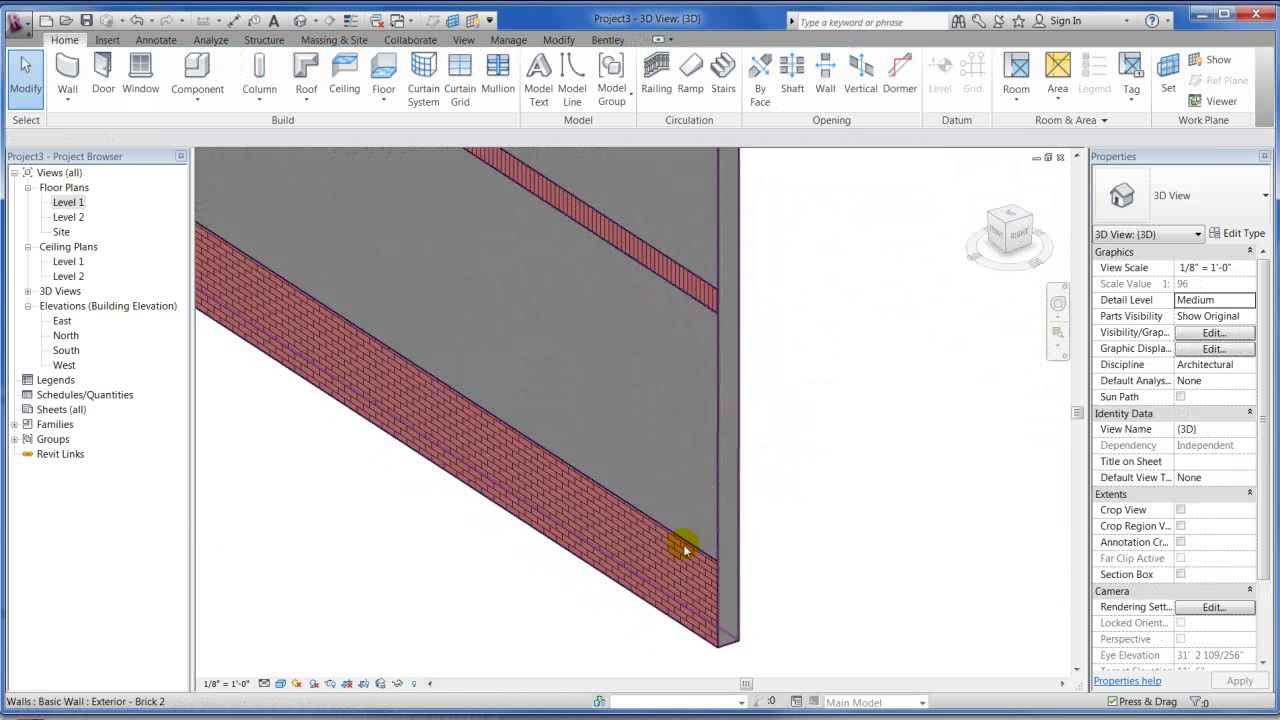
scroll(660, 570, up, 2)
scroll(737, 560, down, 2)
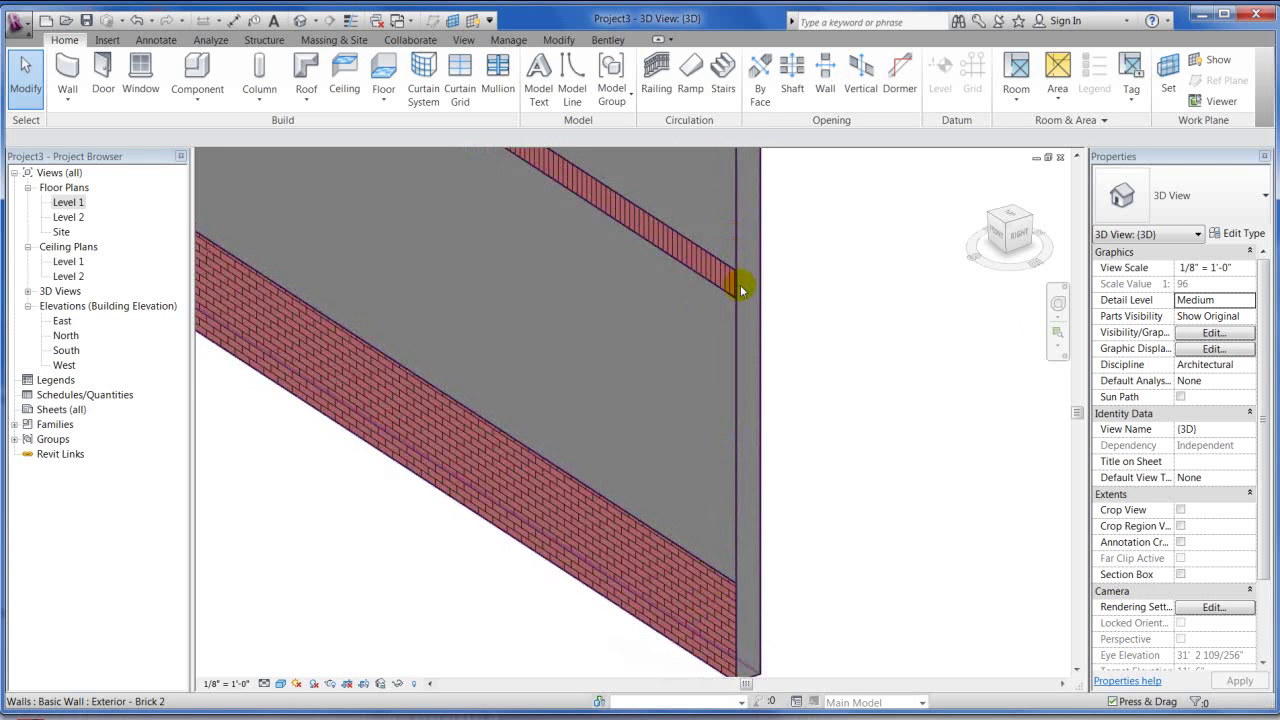
scroll(742, 395, down, 1)
scroll(730, 180, up, 3)
scroll(703, 223, down, 1)
scroll(785, 284, down, 1)
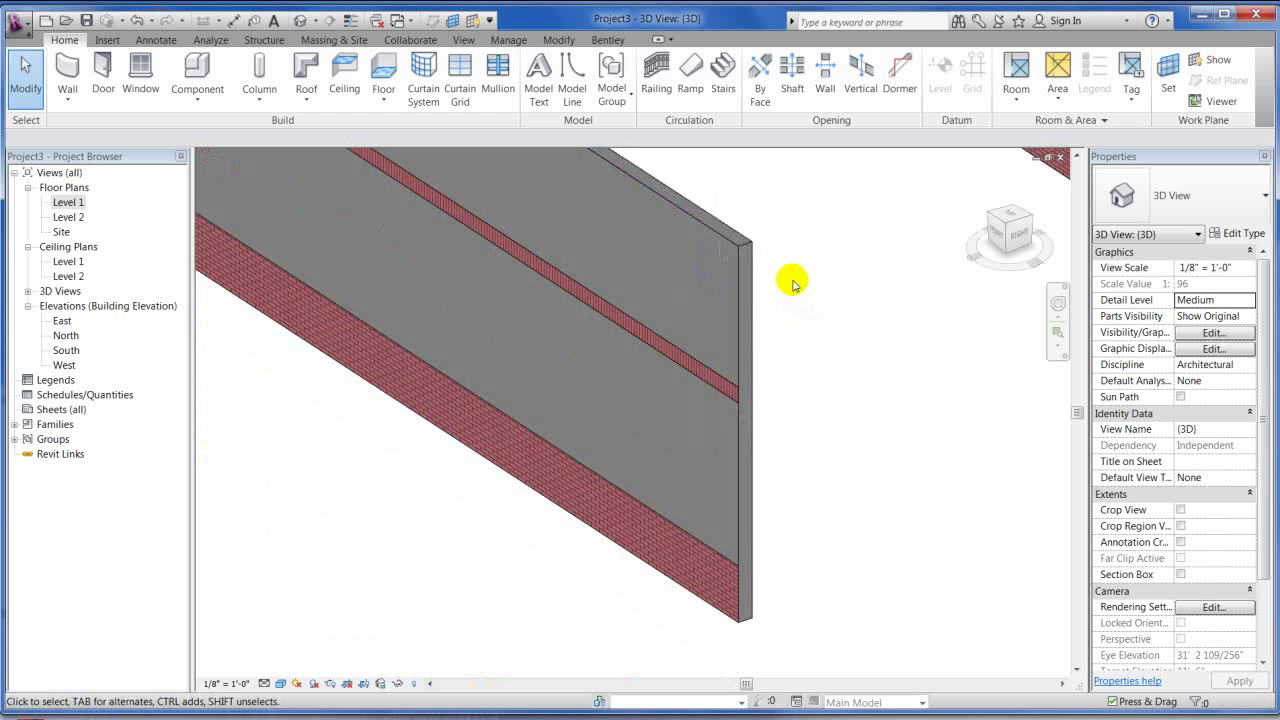
scroll(742, 527, up, 1)
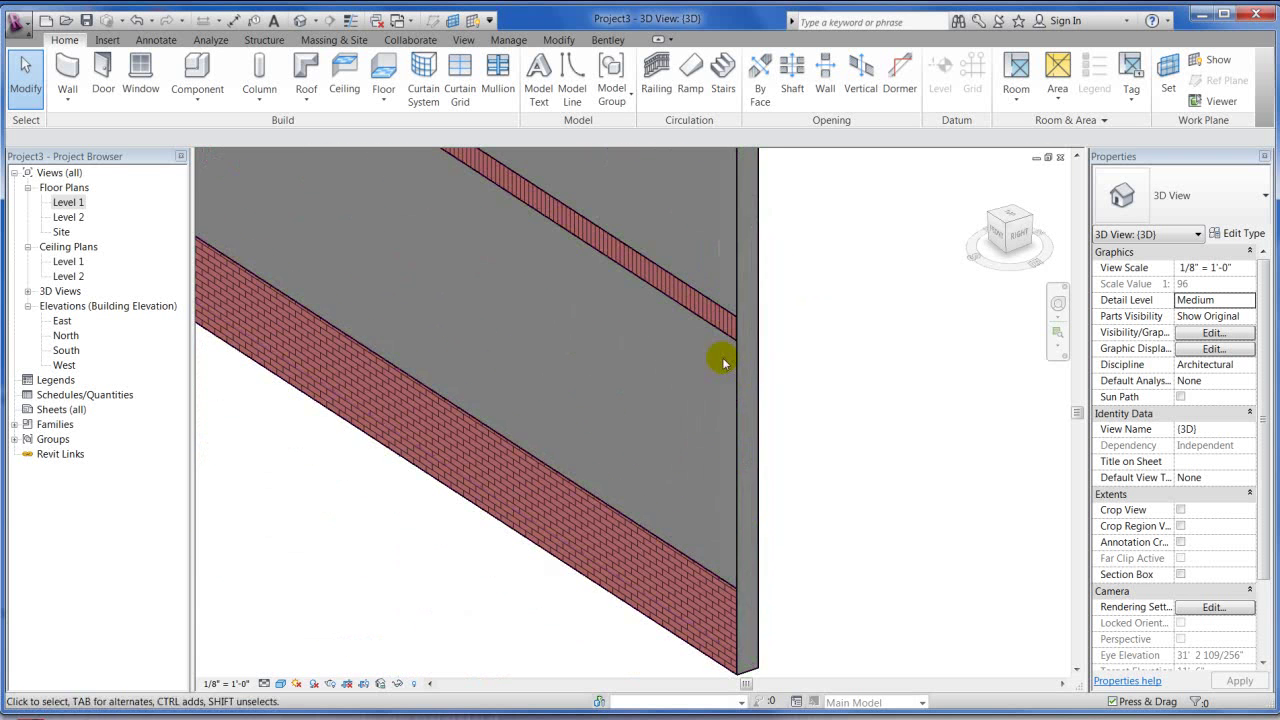
scroll(768, 418, down, 2)
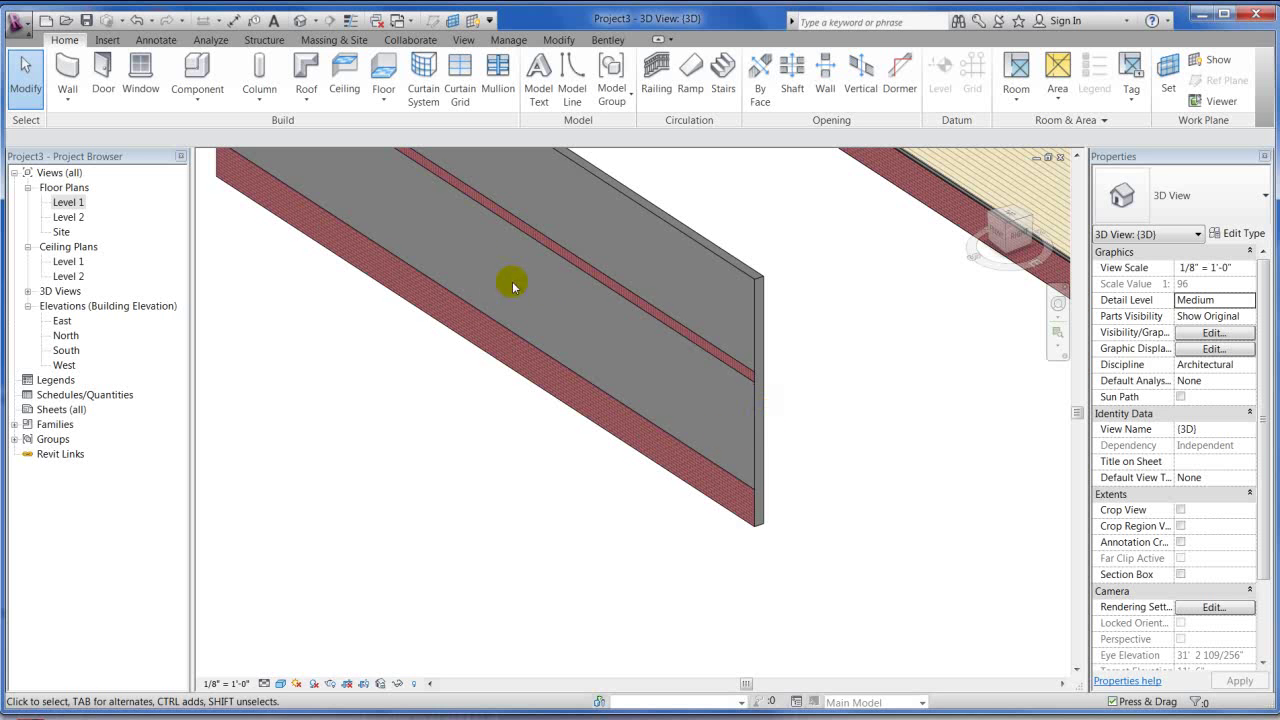
scroll(789, 533, up, 2)
scroll(789, 533, up, 1)
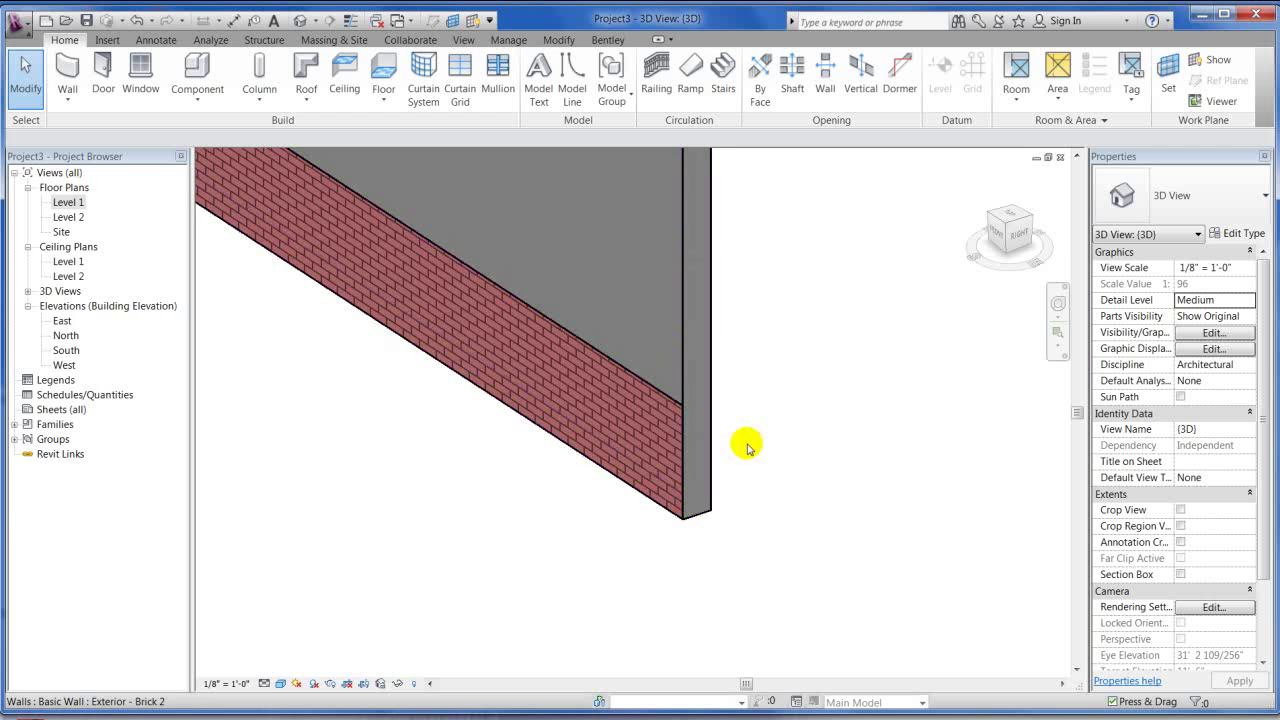
scroll(743, 510, down, 2)
scroll(752, 246, up, 1)
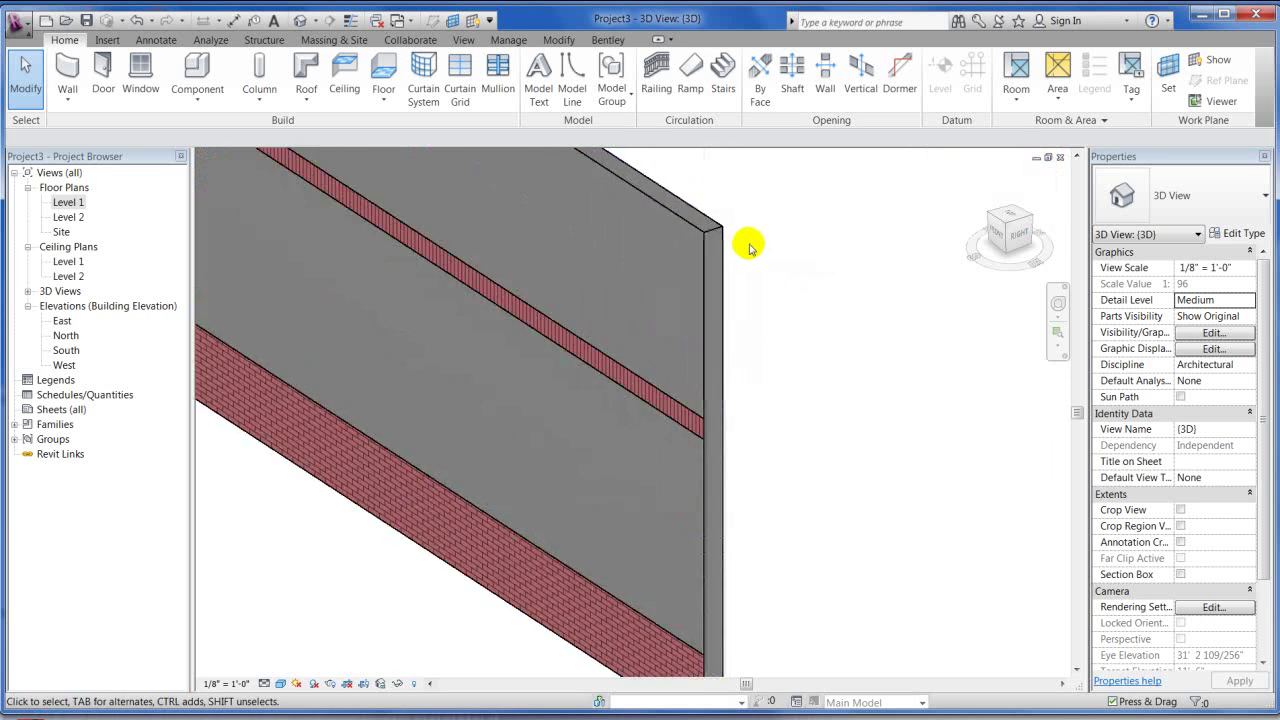
scroll(752, 243, down, 1)
middle_drag(871, 246, 727, 200)
scroll(730, 195, up, 2)
scroll(785, 205, down, 1)
Delete the stacked siding-over-brick wall from the building
click(797, 192)
key(Delete)
scroll(785, 570, up, 2)
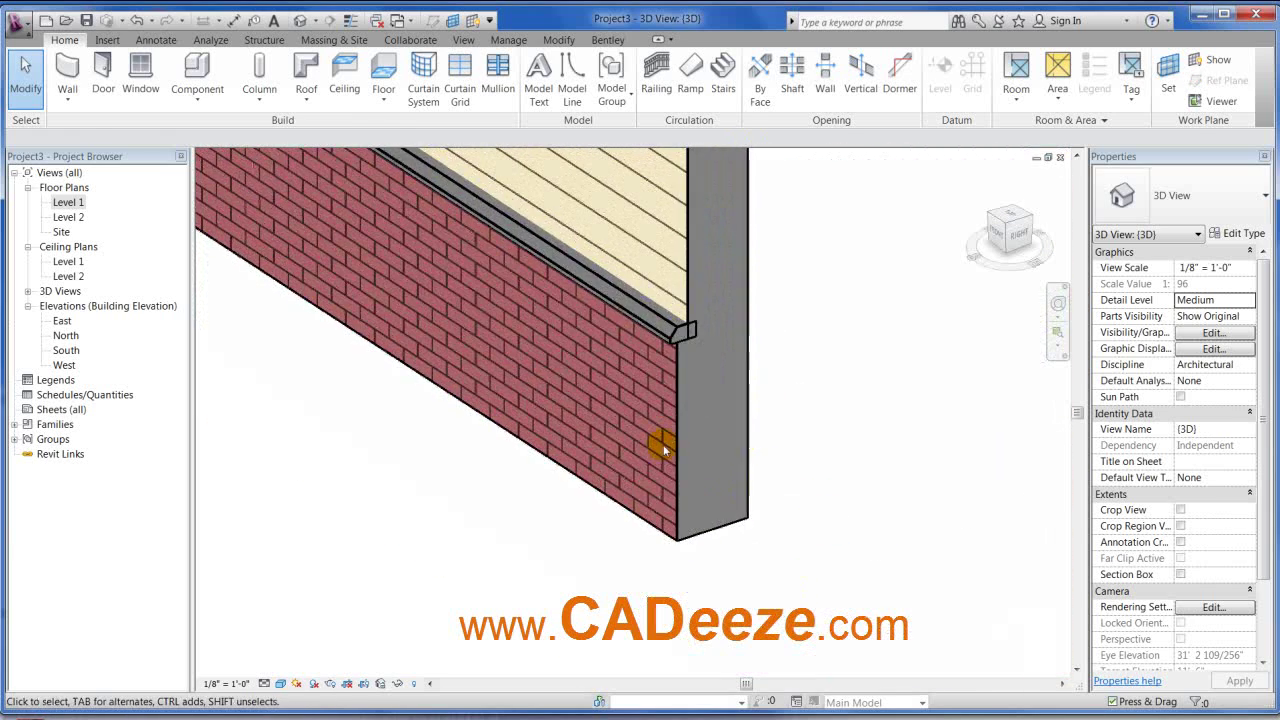
scroll(723, 391, down, 3)
scroll(700, 403, down, 3)
Pan and zoom to review the right wall's brick base and remaining walls
middle_drag(700, 403, 665, 242)
middle_drag(735, 300, 733, 383)
scroll(735, 360, up, 2)
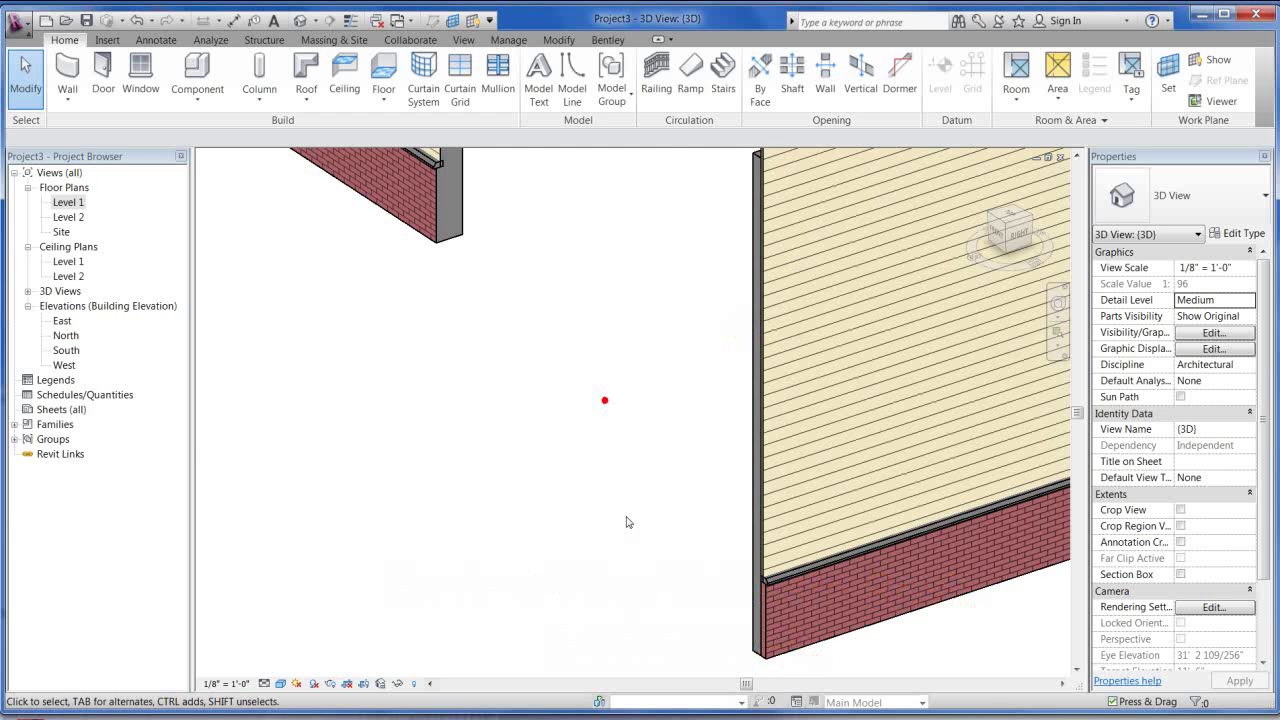
scroll(626, 520, down, 3)
scroll(626, 520, down, 2)
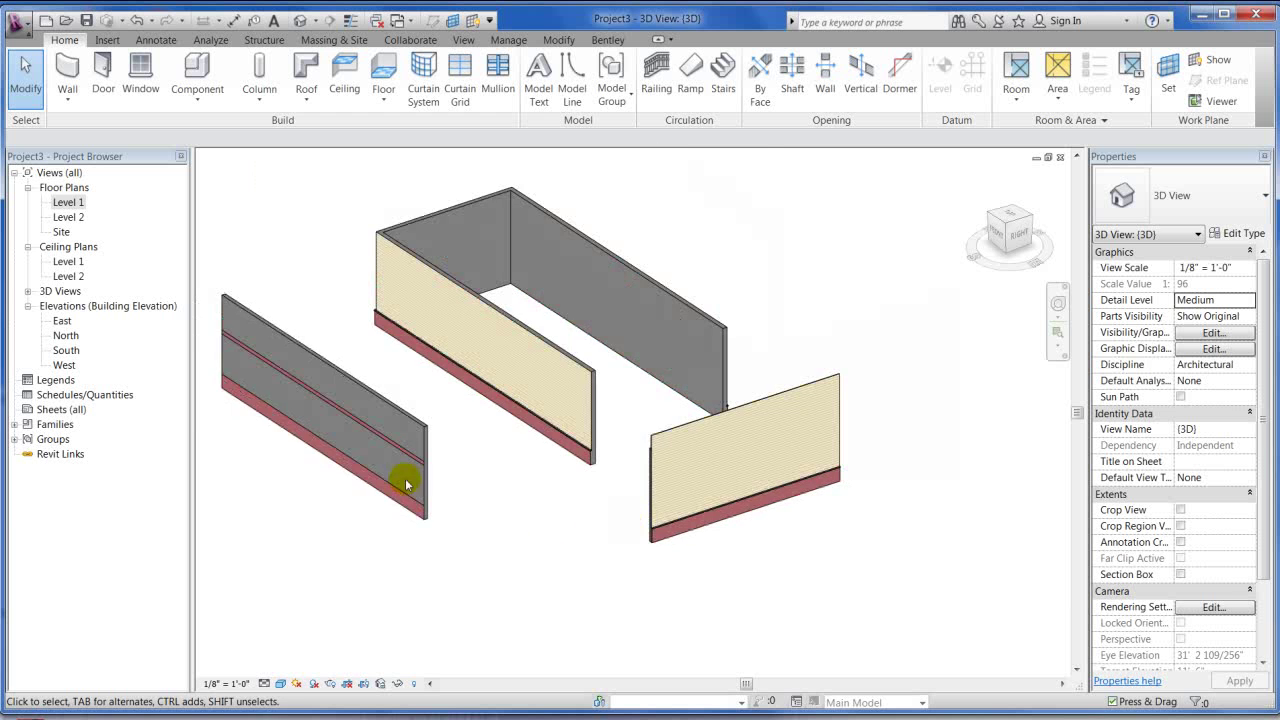
scroll(390, 378, up, 3)
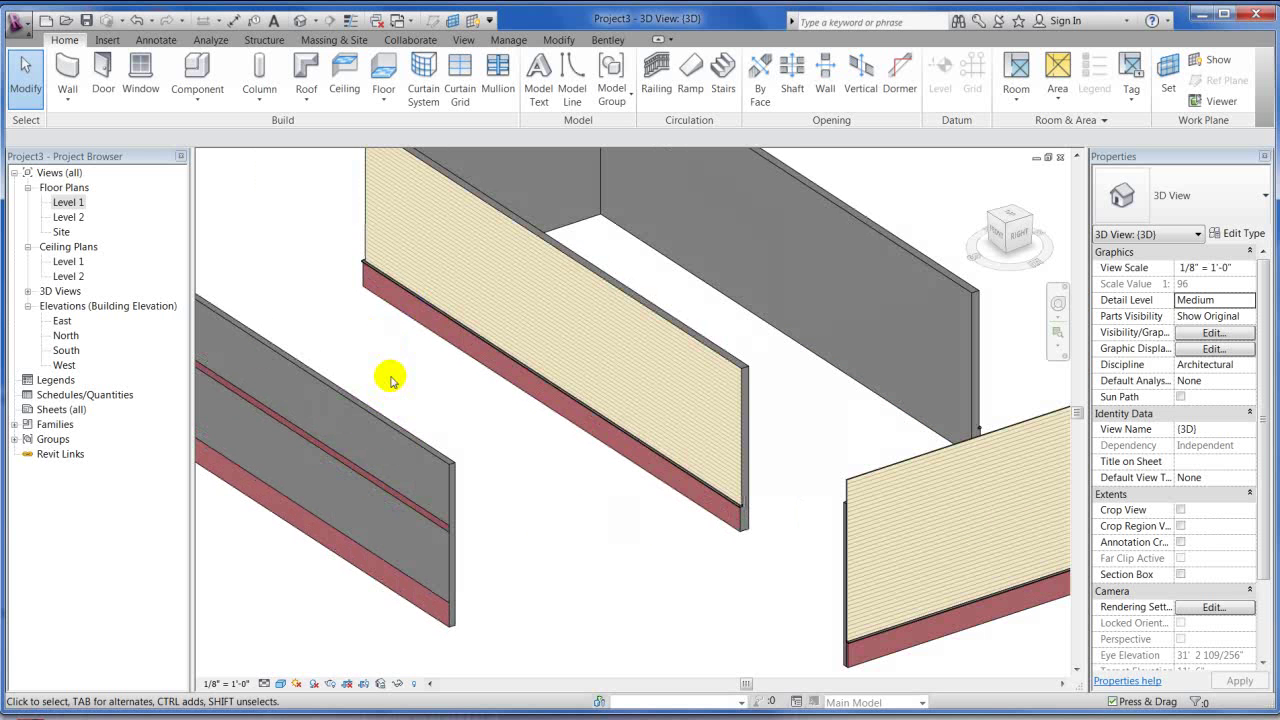